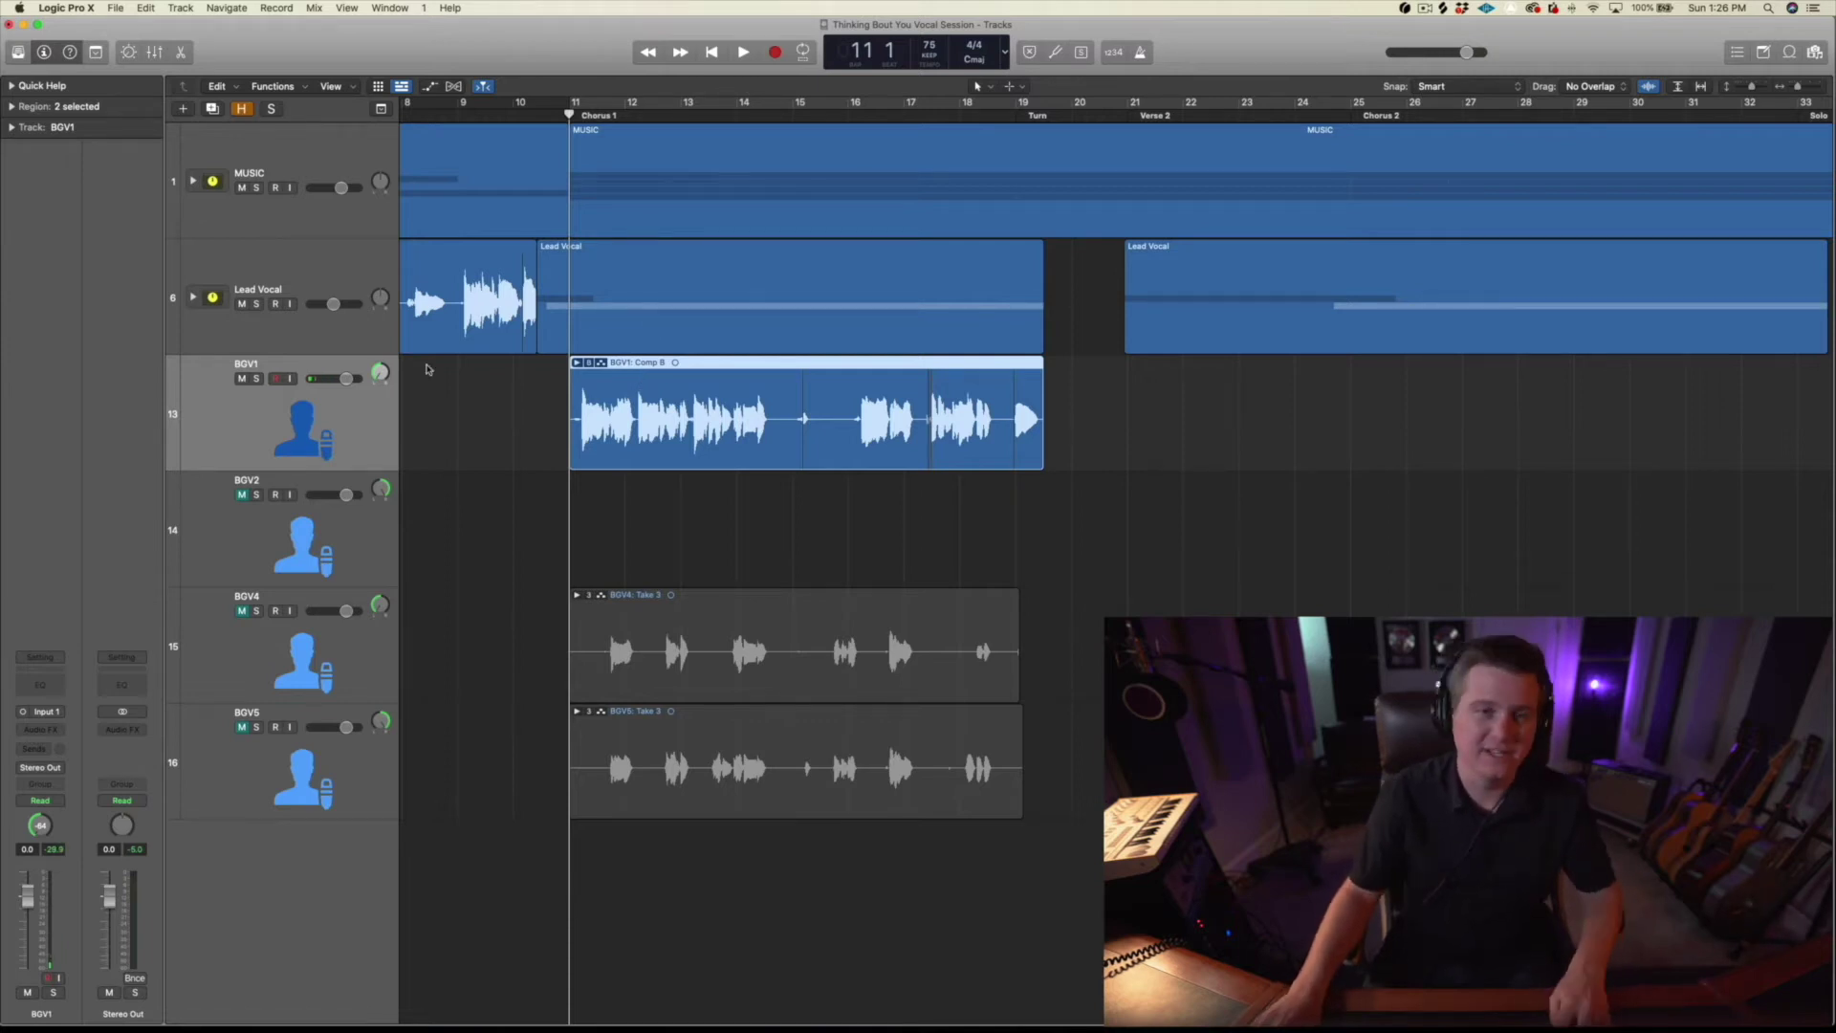
Step: Play the start of Chorus 1 and expand the BGV1 take folder to show its takes
{"action": "key", "text": "space"}
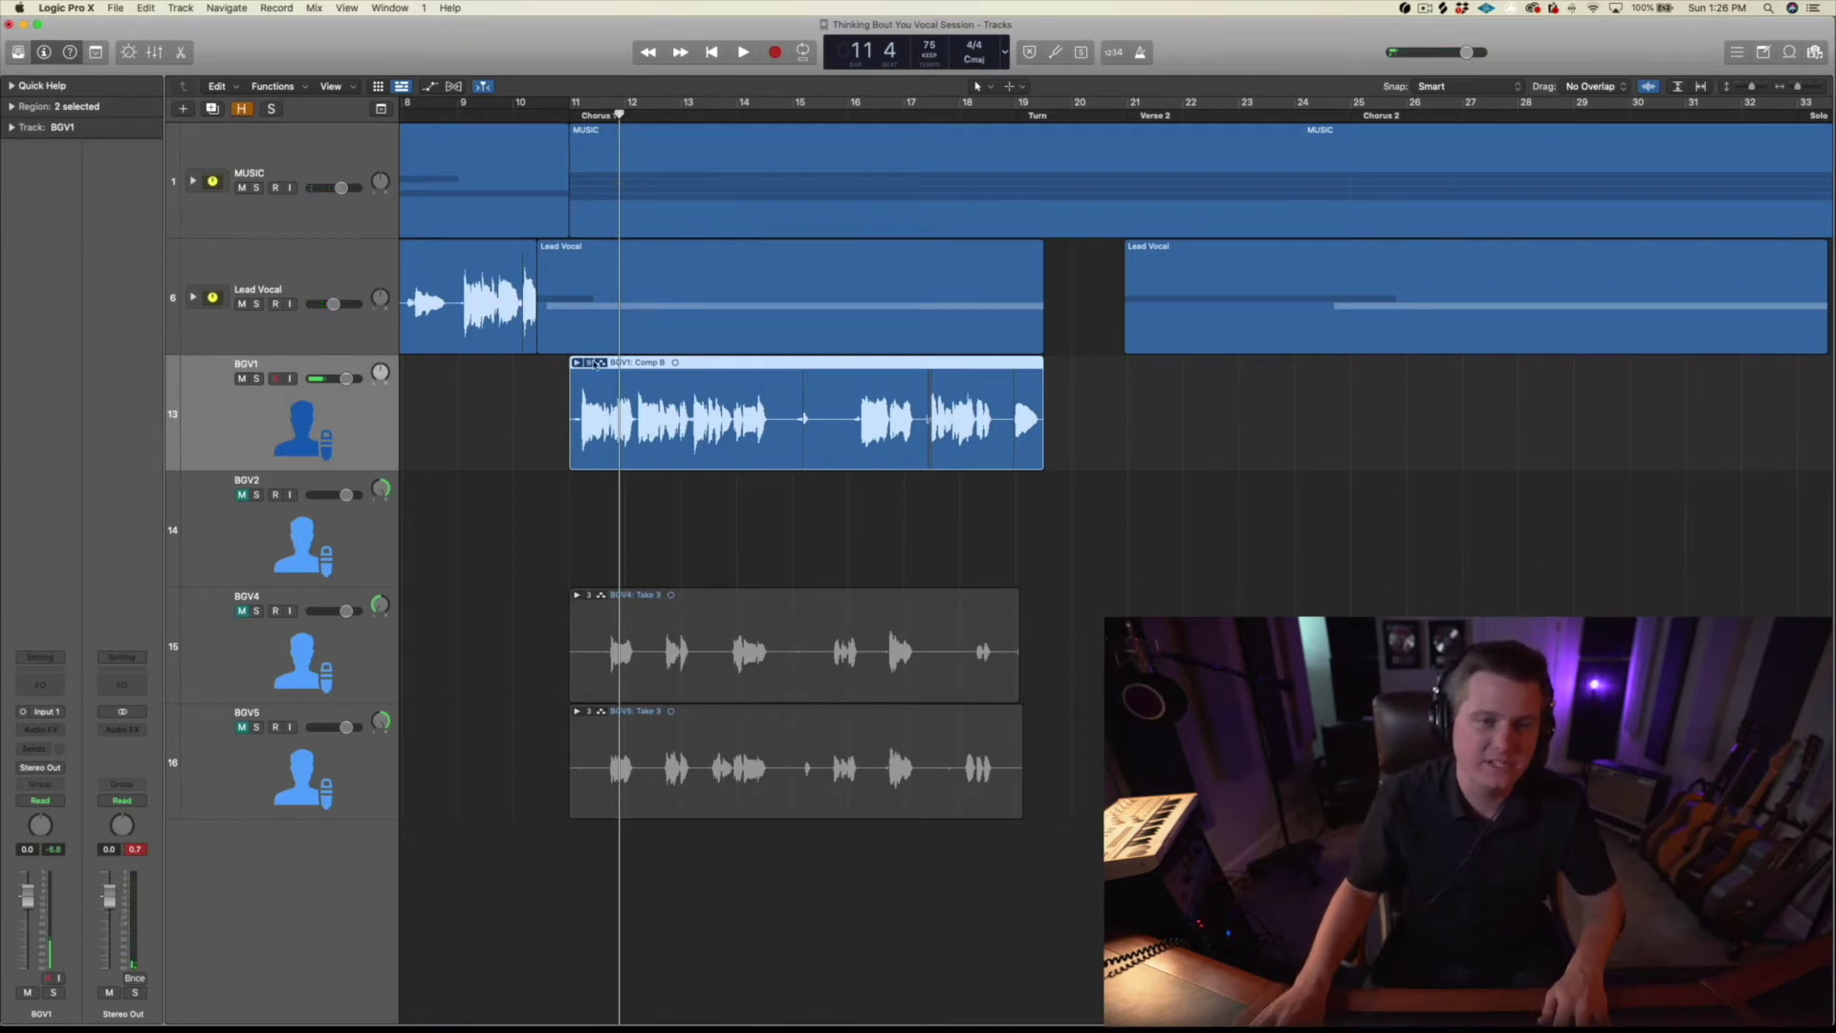
{"action": "left_click", "coordinate": [577, 364]}
{"action": "scroll", "coordinate": [584, 359], "scroll_direction": "down", "scroll_amount": 15}
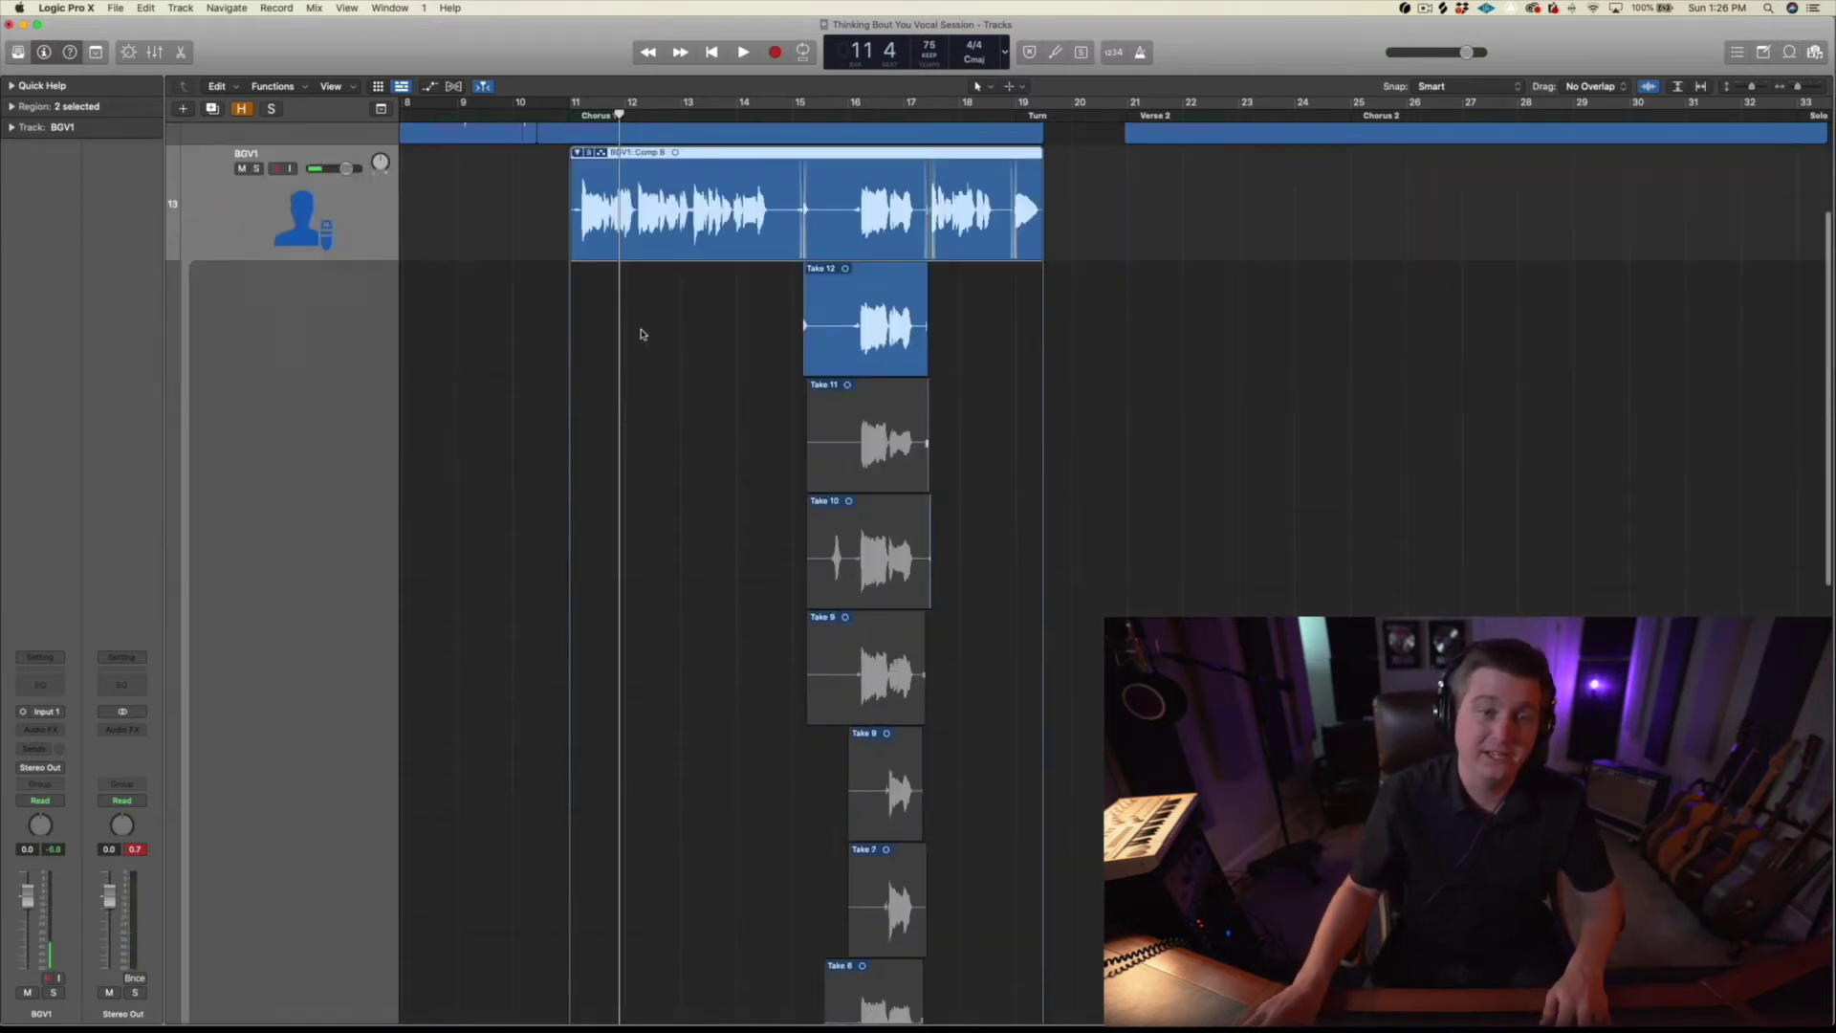
{"action": "scroll", "coordinate": [584, 353], "scroll_direction": "up", "scroll_amount": 15}
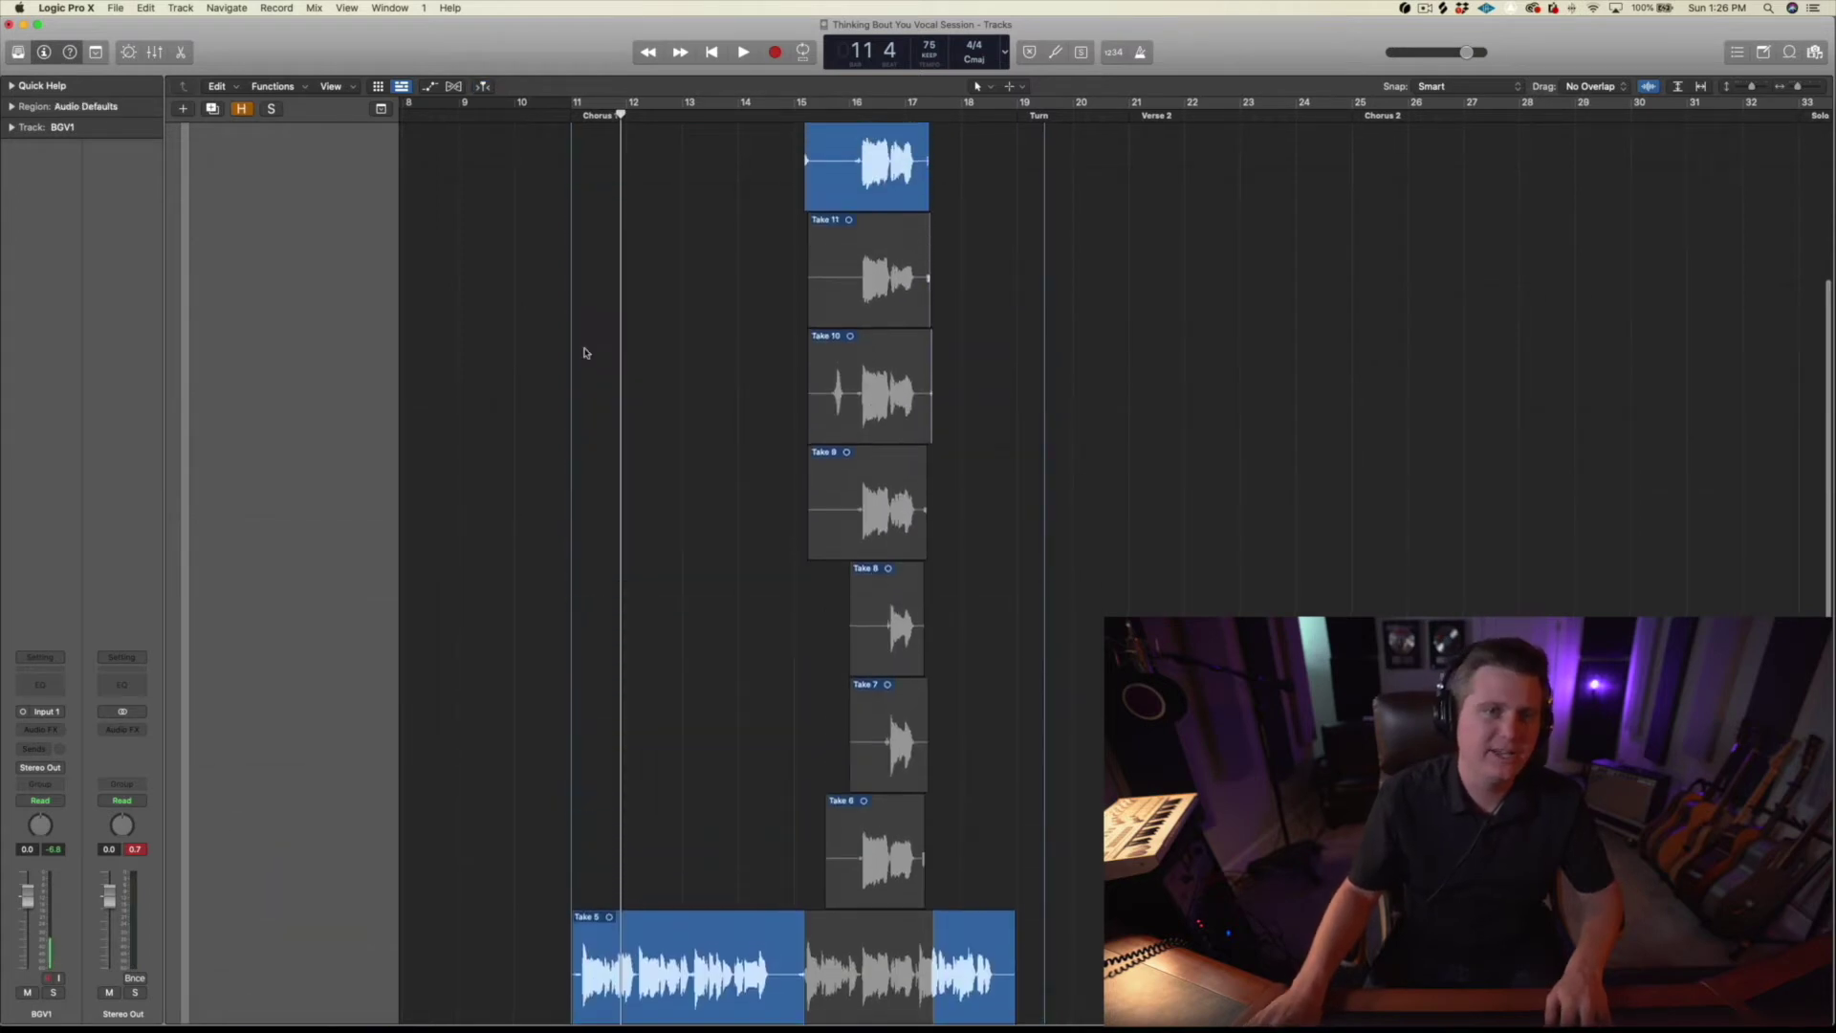
Step: Insert Auto-Tune on the BGV1 channel and reduce the track heights so more takes fit in view
{"action": "left_click", "coordinate": [41, 731]}
{"action": "key", "text": "super+Up"}
{"action": "key", "text": "super+Up"}
{"action": "key", "text": "super+Up"}
{"action": "key", "text": "super+Up"}
{"action": "key", "text": "super+Up"}
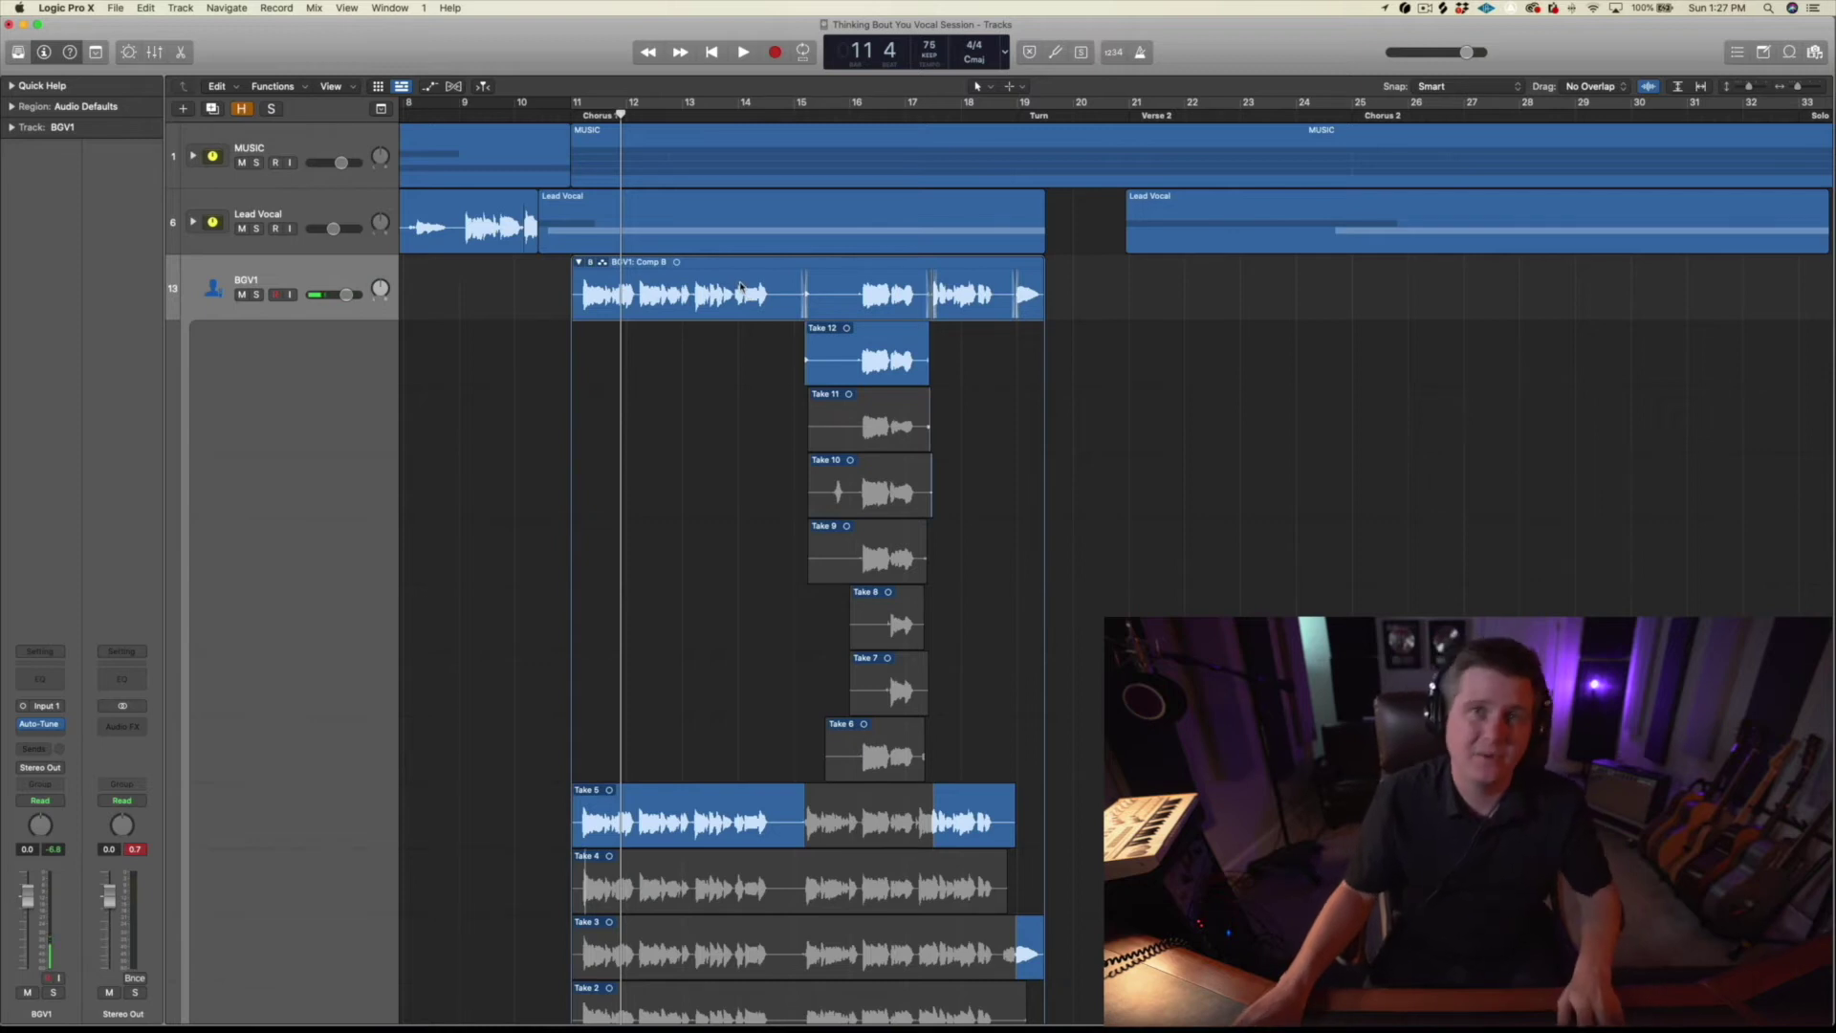
Step: Audition Takes 3, 2 and 1 for the opening phrase of Chorus 1 and choose Take 2
{"action": "left_click", "coordinate": [595, 115]}
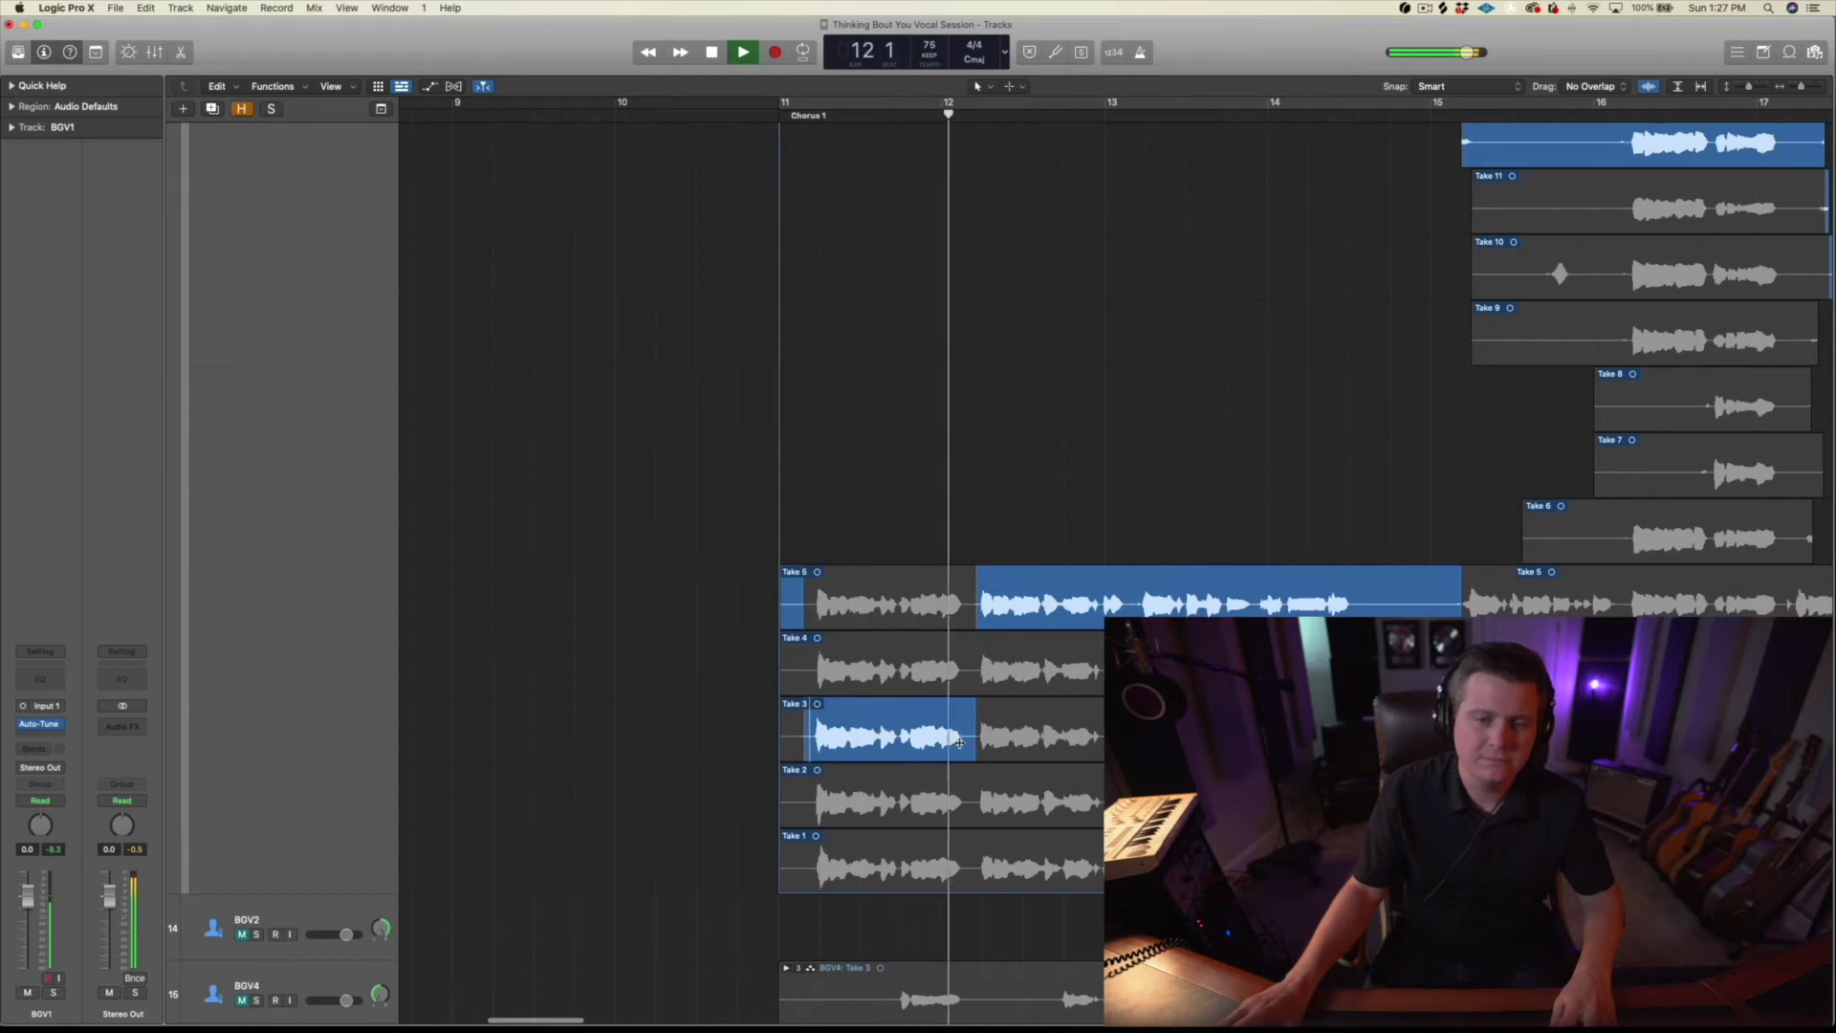
{"action": "left_click", "coordinate": [920, 792]}
{"action": "scroll", "coordinate": [919, 756], "scroll_direction": "down", "scroll_amount": 2}
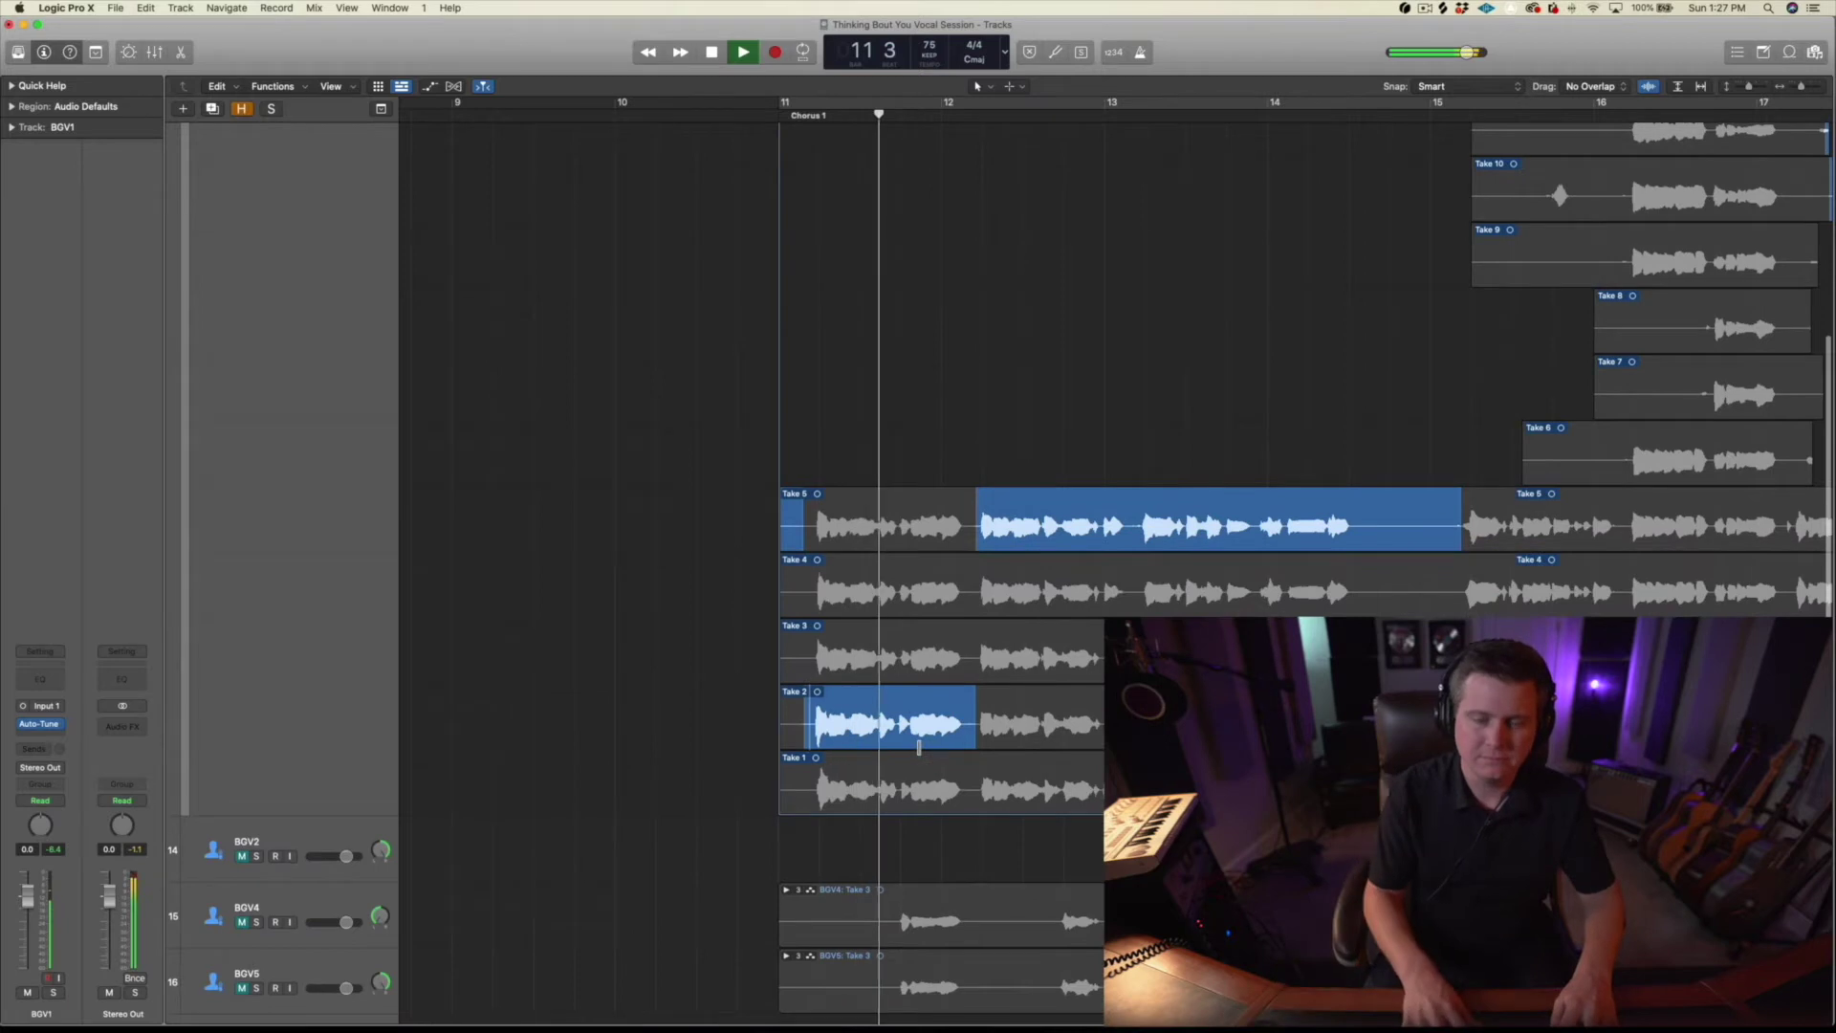
{"action": "key", "text": "super+Right"}
{"action": "key", "text": "super+Right"}
{"action": "key", "text": "super+Right"}
{"action": "scroll", "coordinate": [1091, 644], "scroll_direction": "down", "scroll_amount": 1}
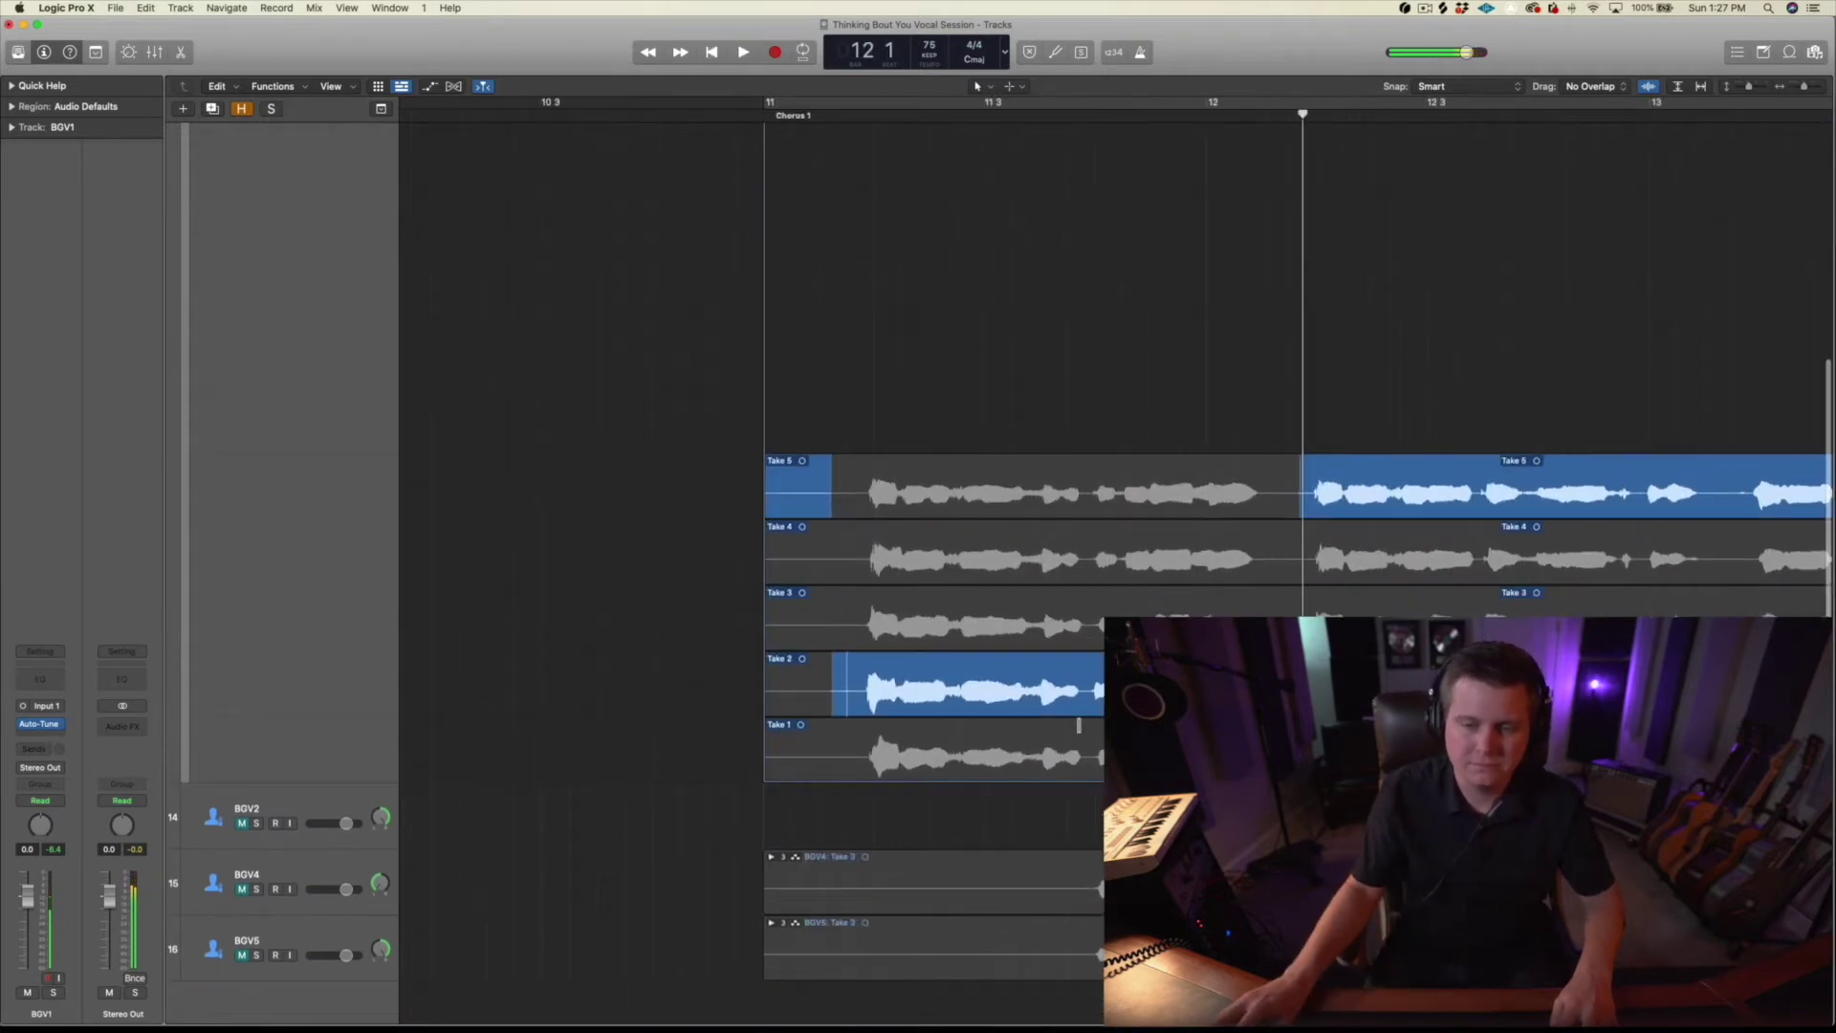
{"action": "left_click", "coordinate": [1079, 724]}
{"action": "key", "text": "space"}
{"action": "scroll", "coordinate": [860, 669], "scroll_direction": "left", "scroll_amount": 3}
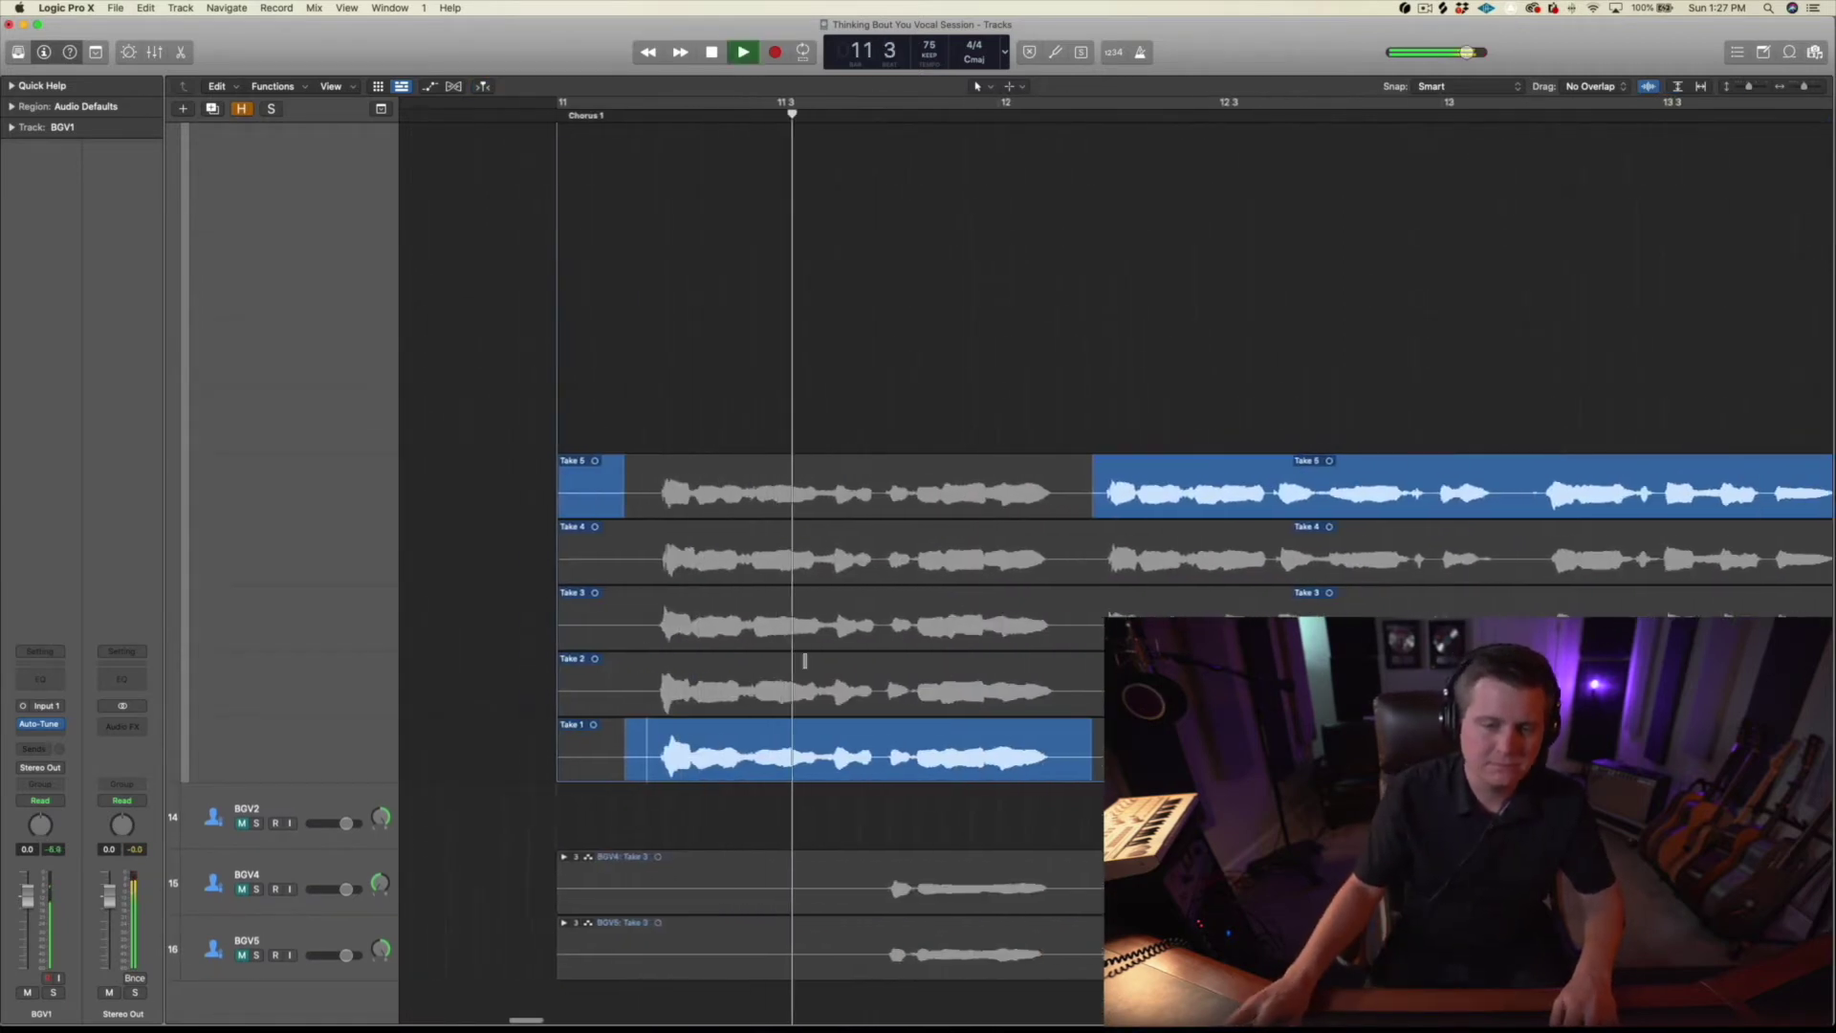
{"action": "scroll", "coordinate": [903, 690], "scroll_direction": "left", "scroll_amount": 1}
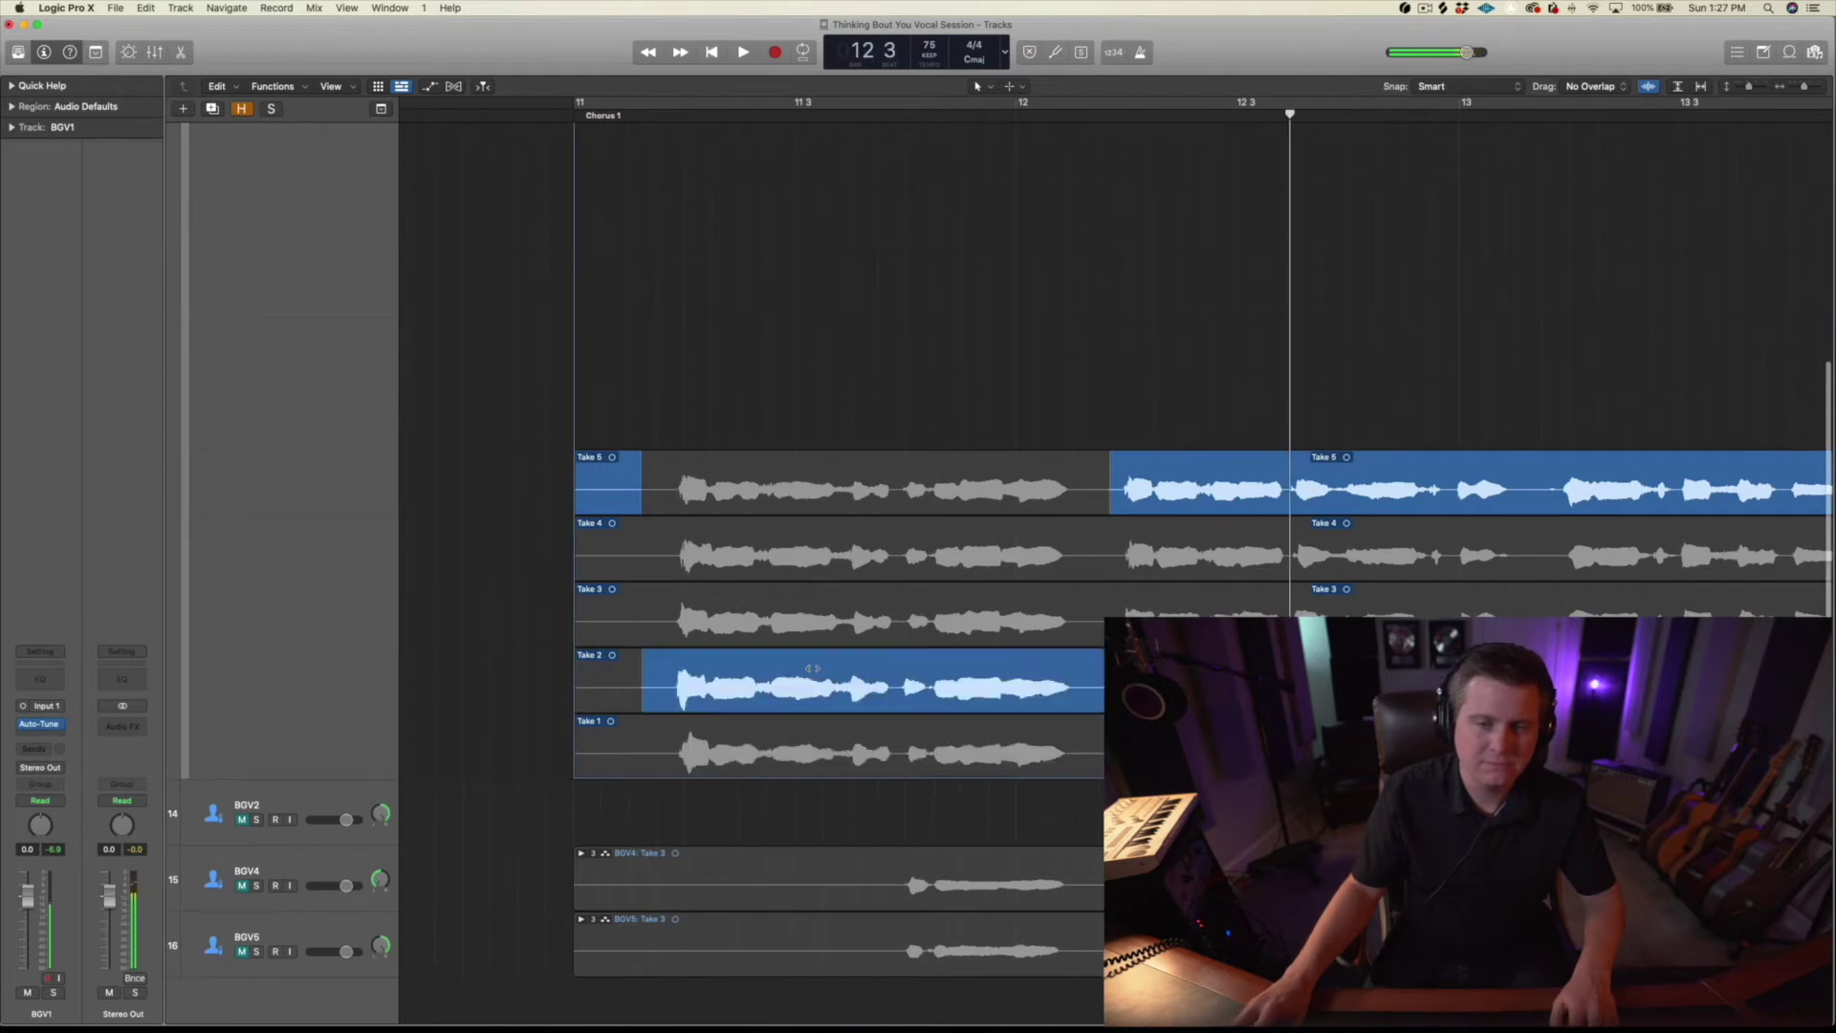
Step: Switch the opening phrase of Chorus 1 to Take 3 and move its start slightly later
{"action": "left_click", "coordinate": [653, 621]}
{"action": "key", "text": "space"}
{"action": "key", "text": "space"}
{"action": "left_click_drag", "start_coordinate": [653, 620], "coordinate": [670, 620]}
{"action": "key", "text": "space"}
Step: Audition Take 4 for the first half of the opening phrase, replace it with Take 2 and fine-tune the neighbouring take boundaries
{"action": "left_click_drag", "start_coordinate": [895, 551], "coordinate": [680, 557]}
{"action": "key", "text": "space"}
{"action": "key", "text": "space"}
{"action": "left_click", "coordinate": [705, 685]}
{"action": "key", "text": "space"}
{"action": "left_click_drag", "start_coordinate": [671, 678], "coordinate": [664, 678]}
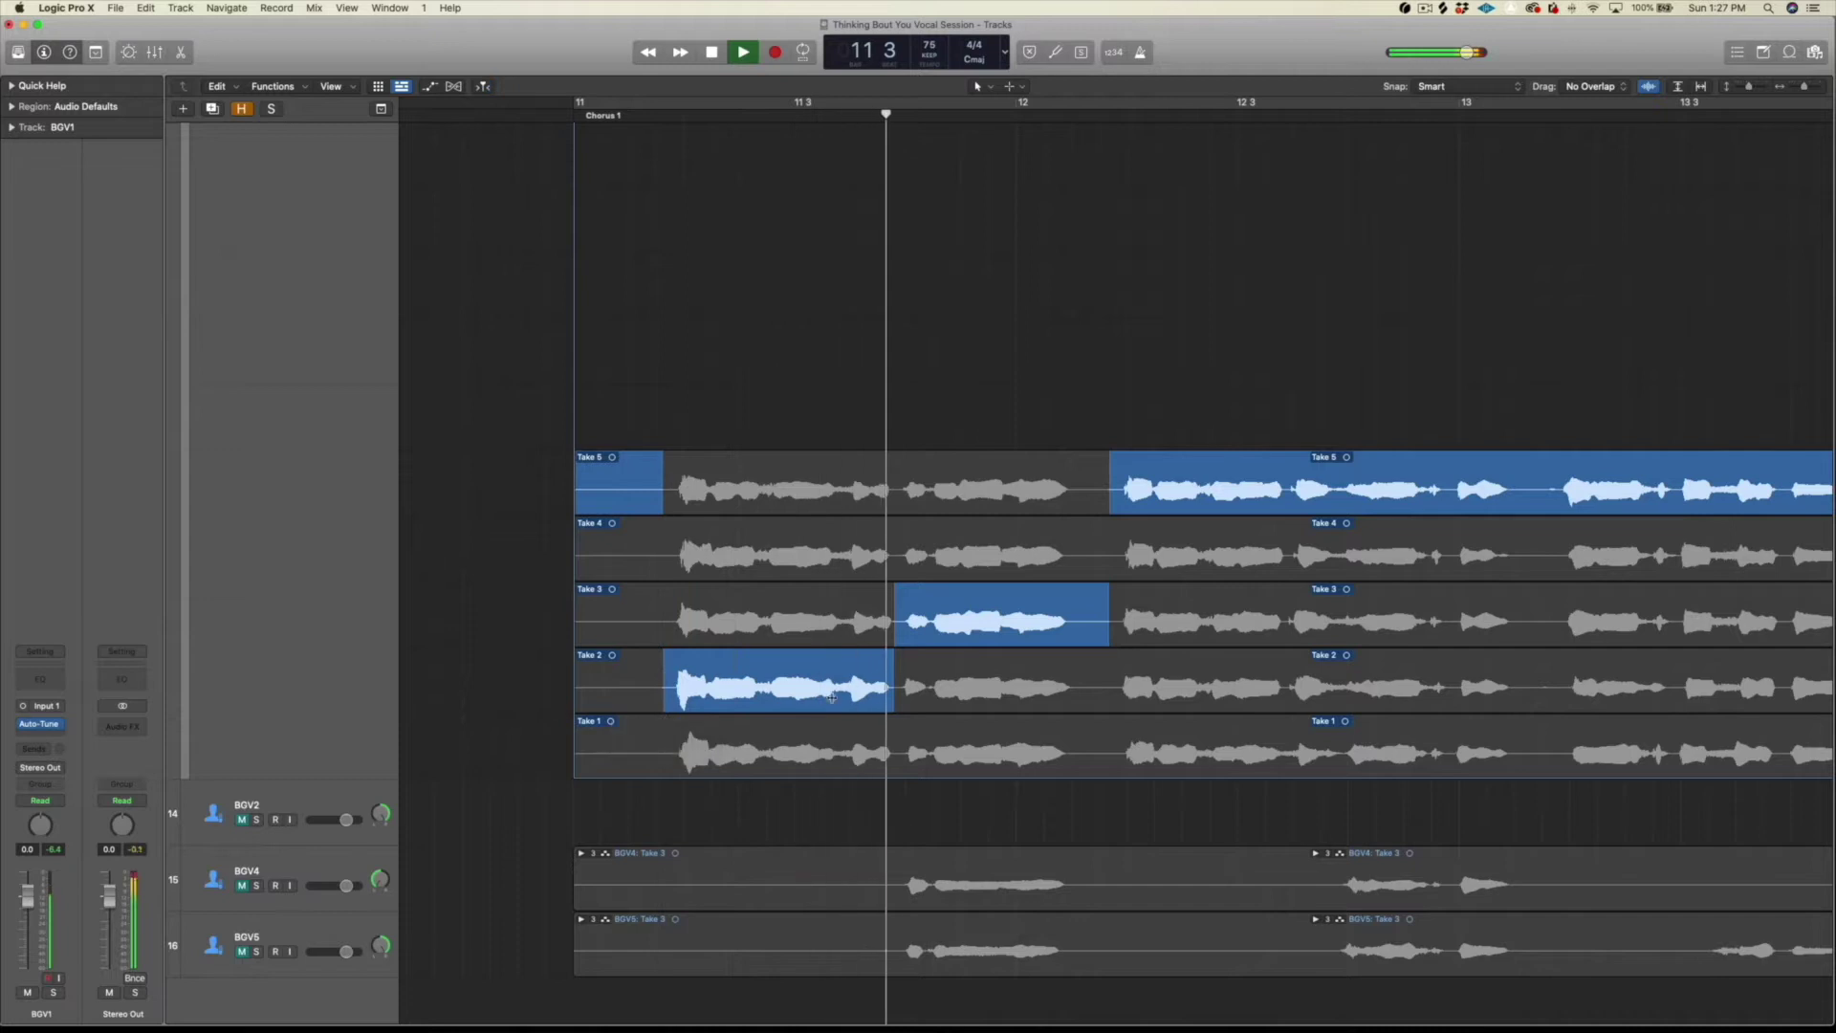
{"action": "left_click_drag", "start_coordinate": [894, 669], "coordinate": [896, 669]}
{"action": "scroll", "coordinate": [1063, 645], "scroll_direction": "right", "scroll_amount": 5}
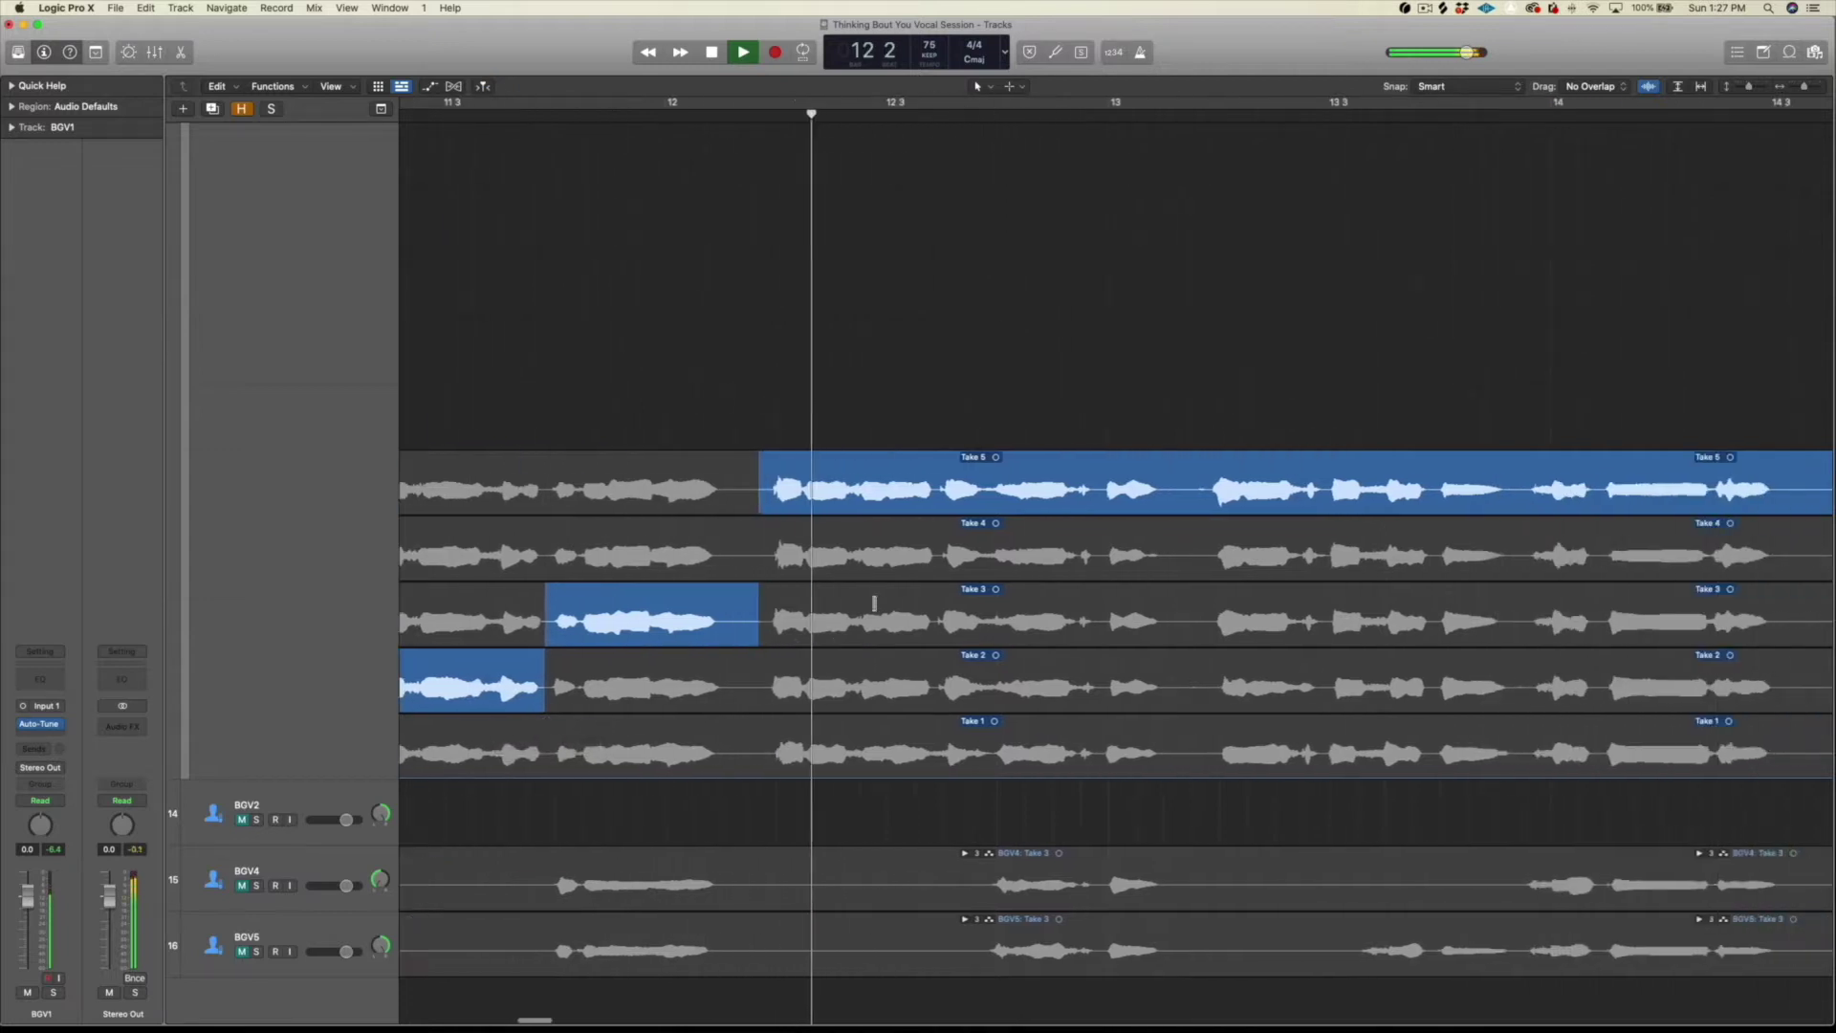
{"action": "left_click_drag", "start_coordinate": [757, 609], "coordinate": [762, 608]}
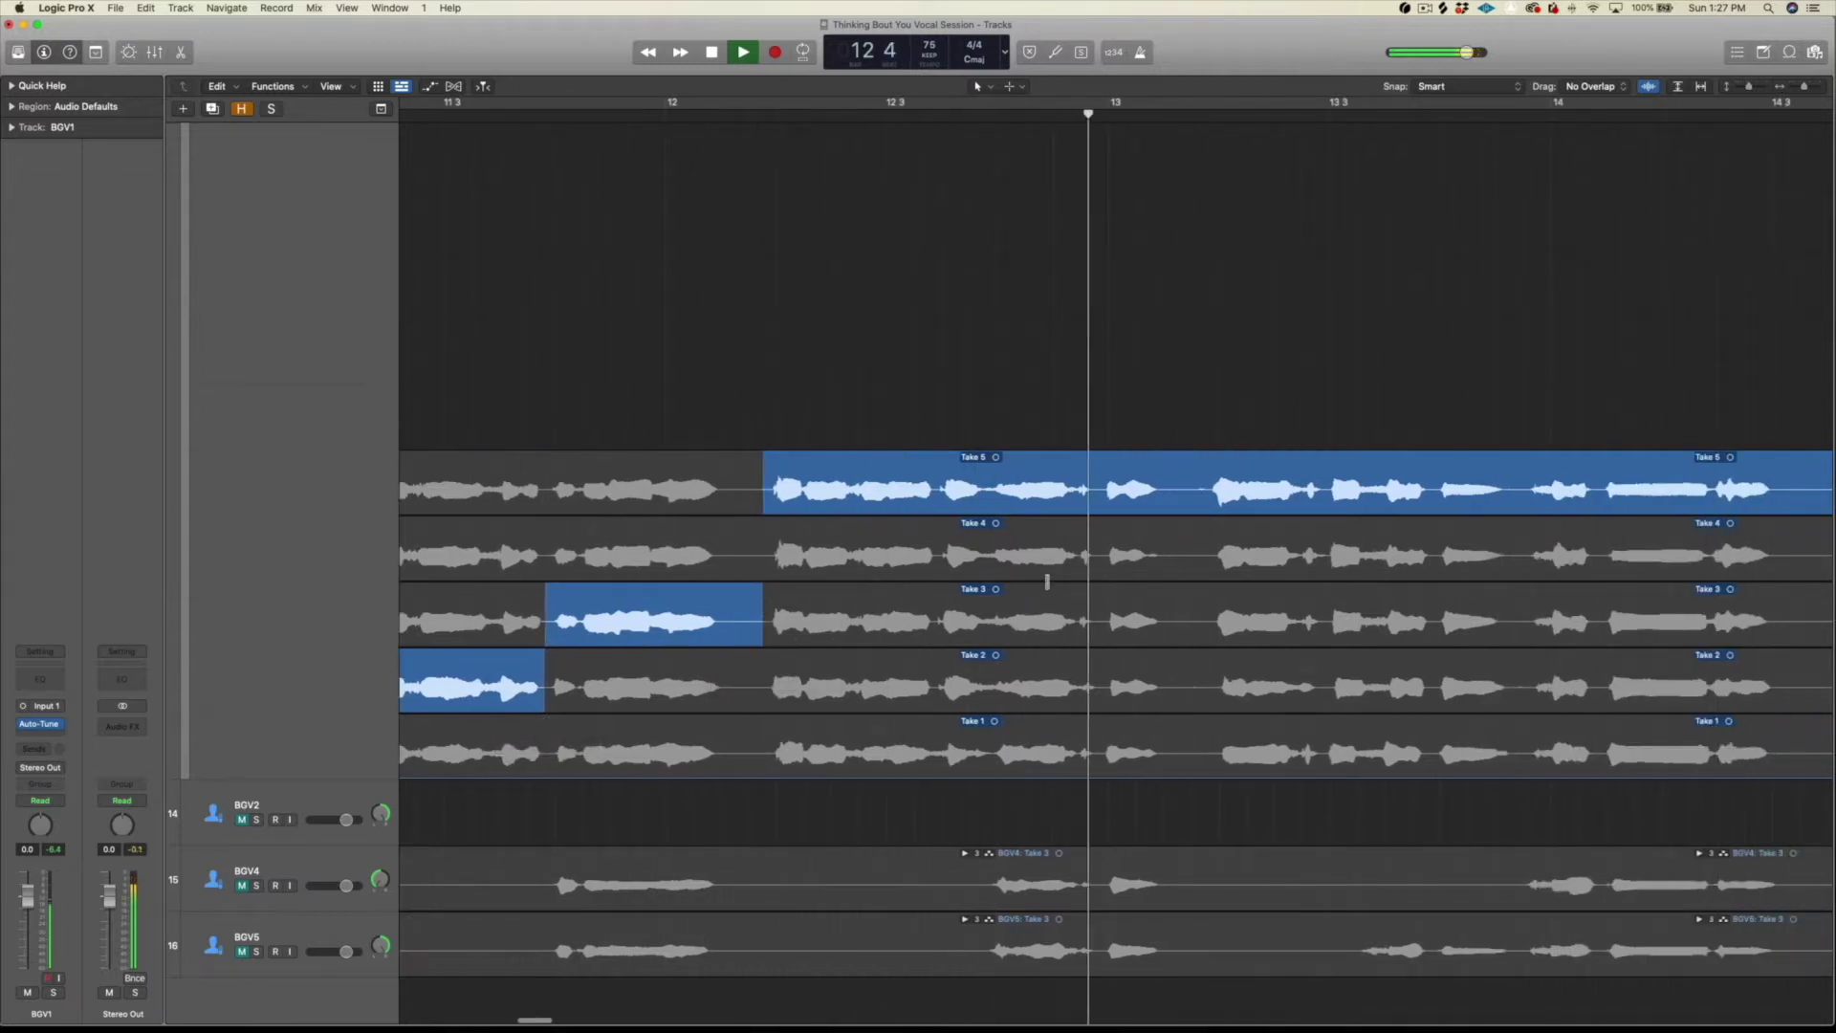
Step: Comp in Take 4 for the short word at bar 13 and adjust the boundary of that section
{"action": "scroll", "coordinate": [1143, 557], "scroll_direction": "right", "scroll_amount": 2}
{"action": "left_click_drag", "start_coordinate": [1017, 558], "coordinate": [1088, 557]}
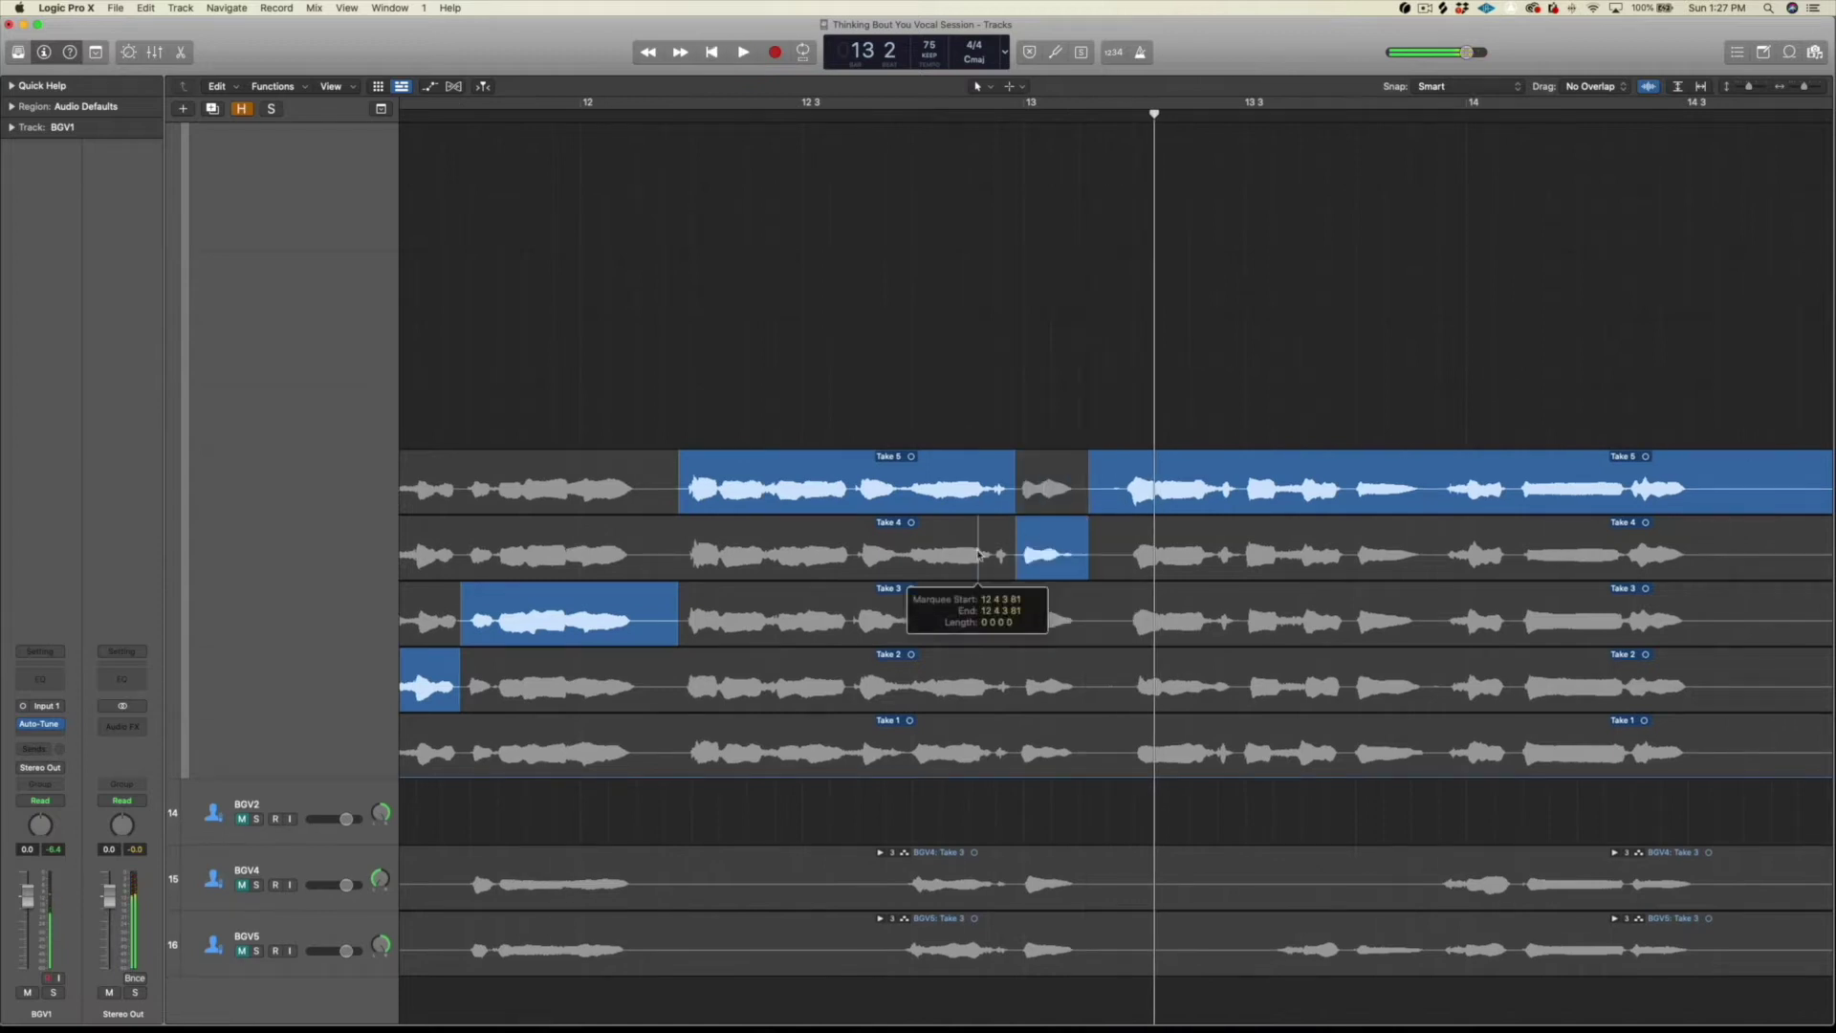
{"action": "scroll", "coordinate": [1042, 554], "scroll_direction": "right", "scroll_amount": 1}
{"action": "left_click_drag", "start_coordinate": [1060, 547], "coordinate": [1069, 544]}
Step: Comp in Take 4 from just after bar 14 to about beat 3 and trim the end of the section
{"action": "scroll", "coordinate": [1126, 550], "scroll_direction": "right", "scroll_amount": 8}
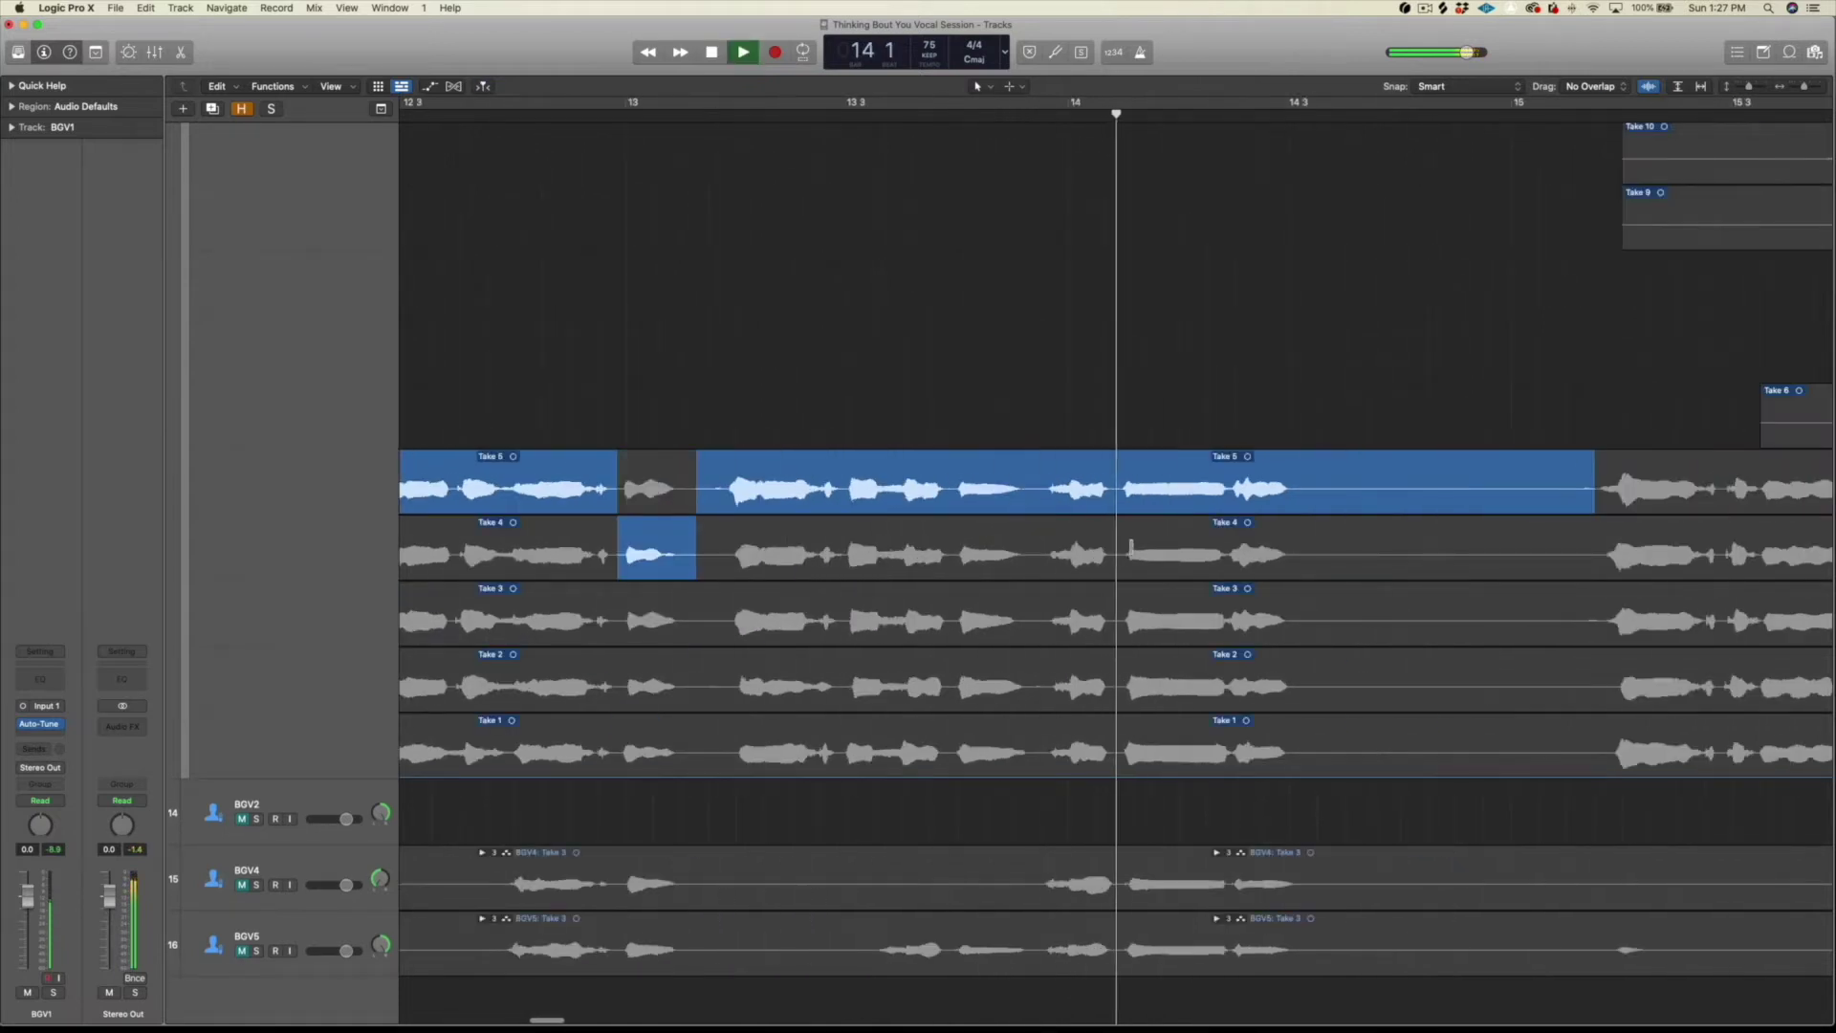
{"action": "scroll", "coordinate": [1127, 547], "scroll_direction": "right", "scroll_amount": 2}
{"action": "left_click_drag", "start_coordinate": [1065, 555], "coordinate": [1268, 554]}
{"action": "left_click", "coordinate": [1020, 559]}
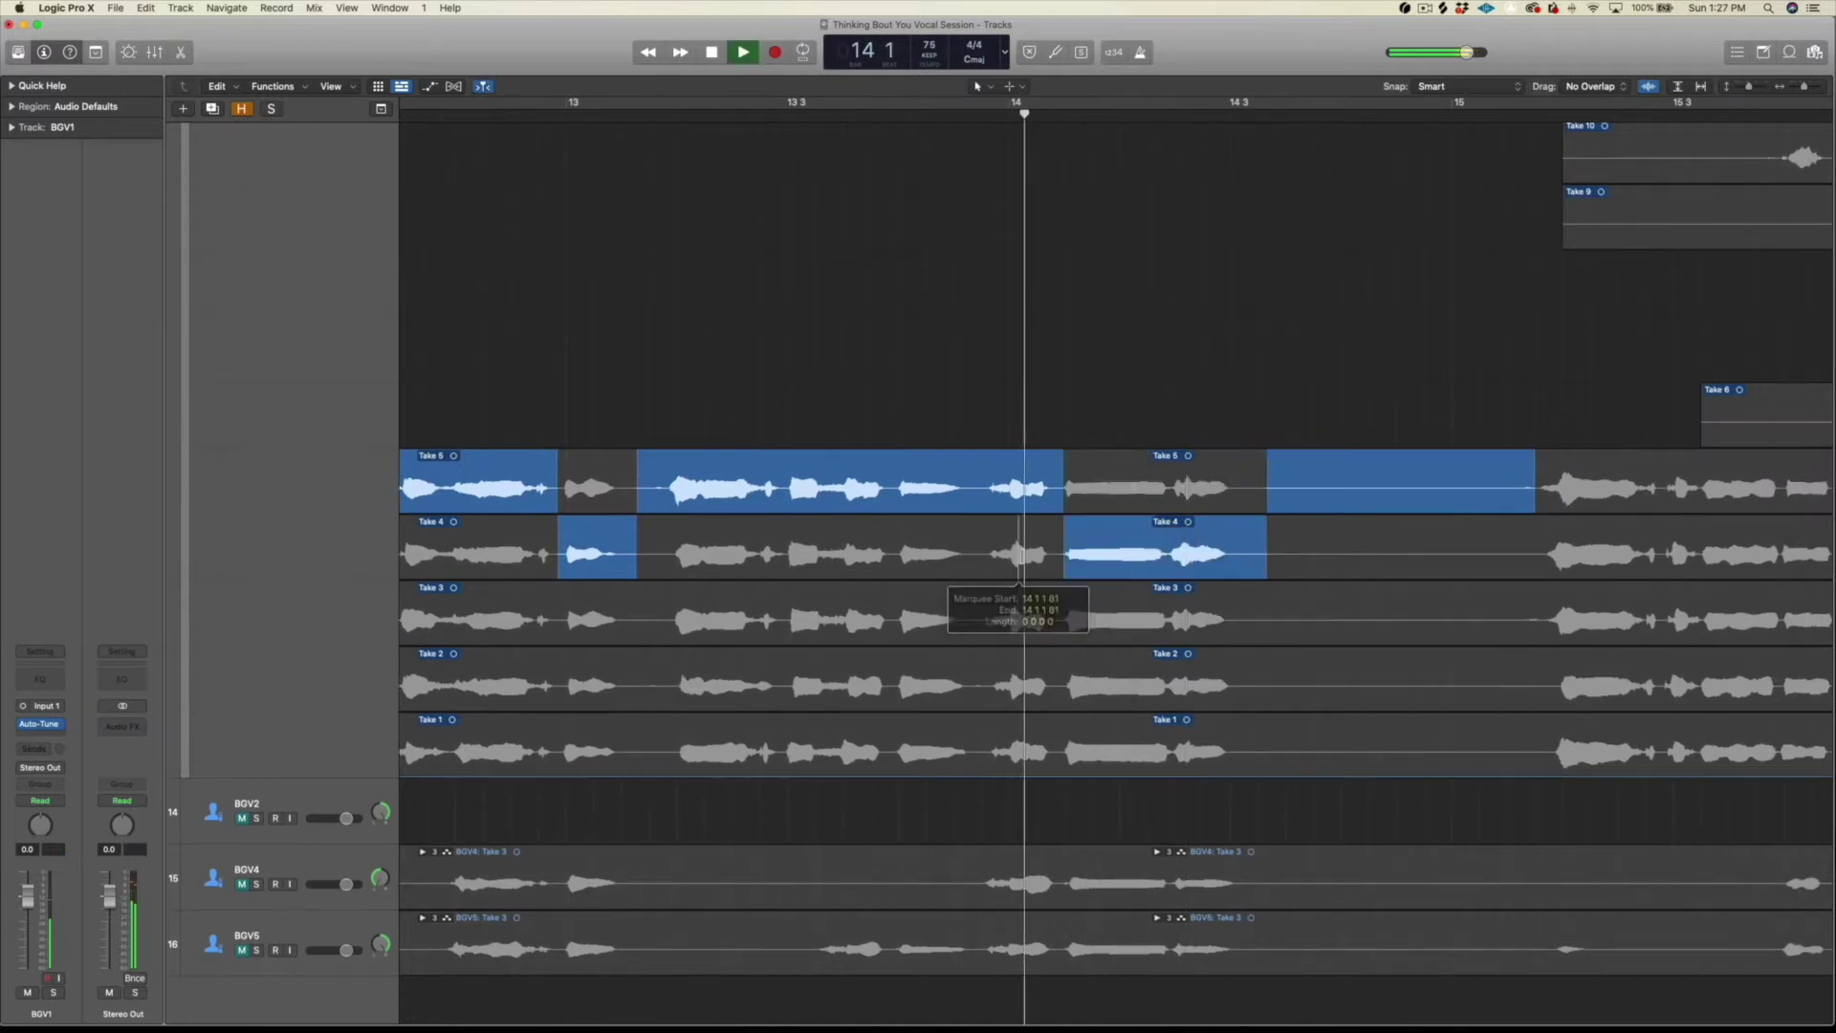
{"action": "left_click_drag", "start_coordinate": [1267, 559], "coordinate": [1253, 560]}
Step: Split Take 4 just before the phrase following bar 15 and comp in its later part, adjusting the boundaries around the cut
{"action": "scroll", "coordinate": [1254, 560], "scroll_direction": "right", "scroll_amount": 10}
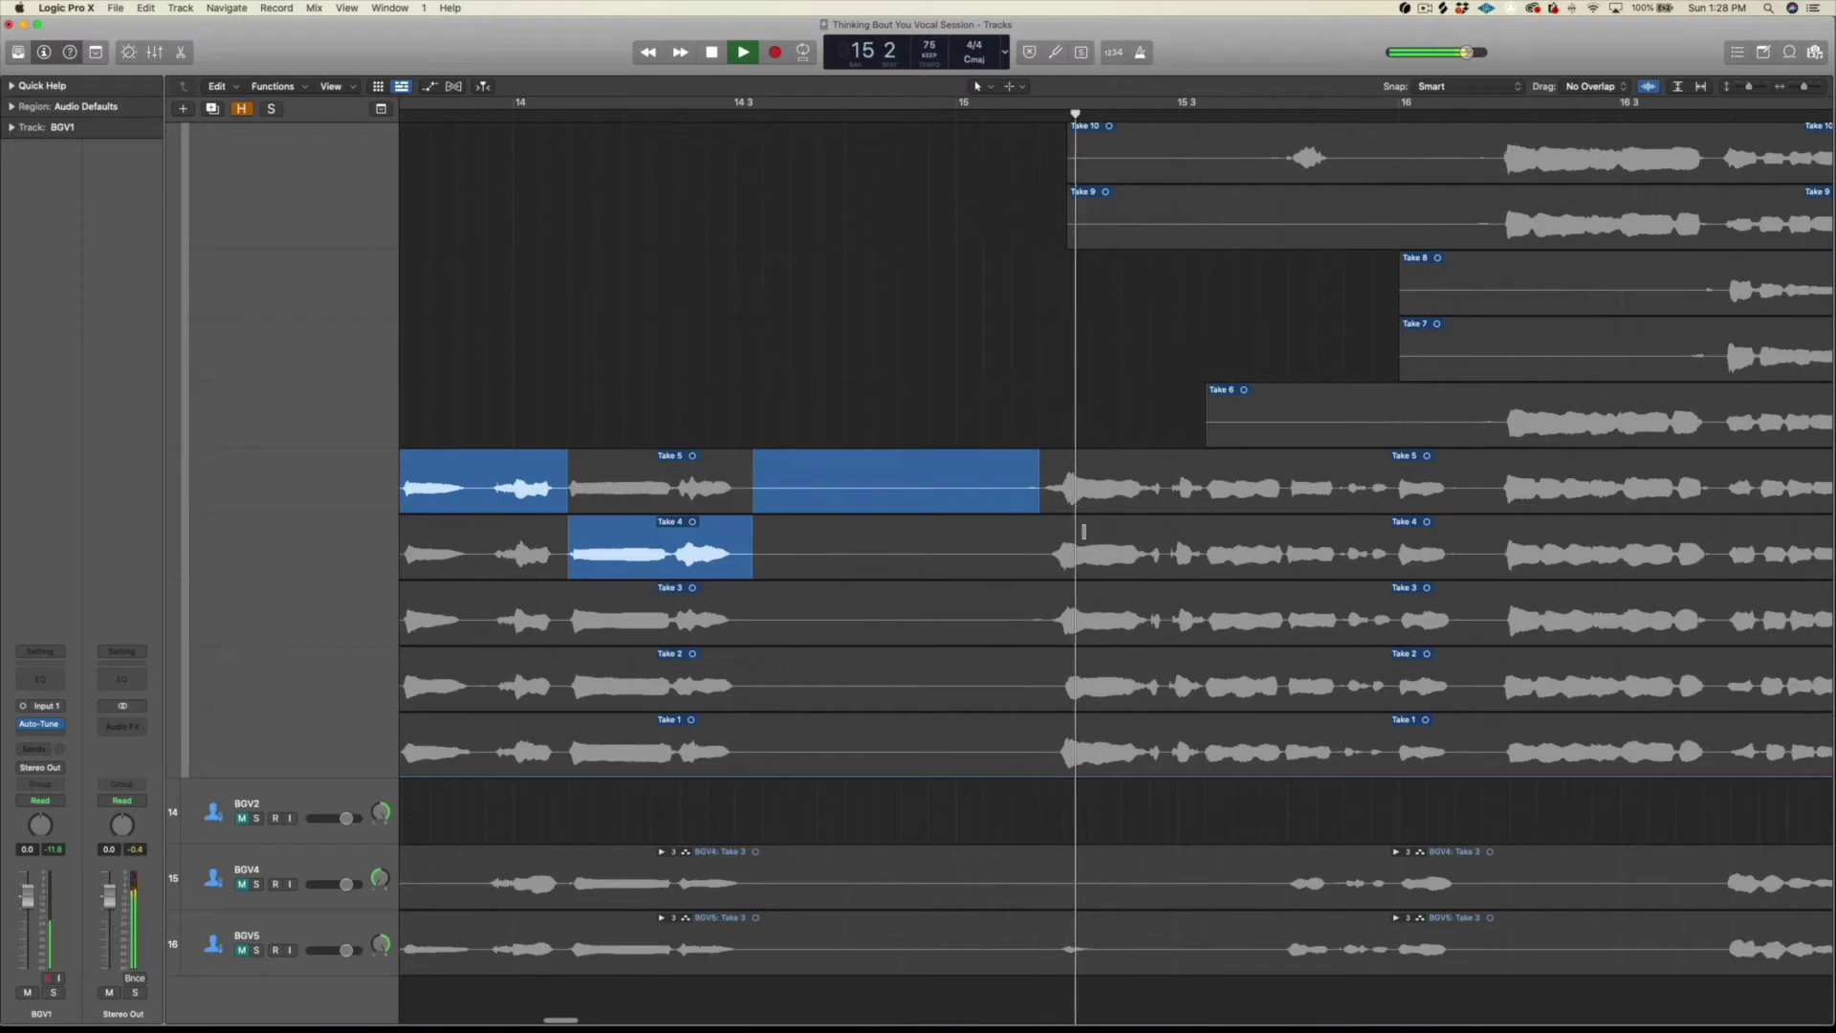
{"action": "left_click_drag", "start_coordinate": [1039, 501], "coordinate": [1016, 501]}
{"action": "key", "text": "space"}
{"action": "left_click", "coordinate": [1054, 561], "text": "super"}
{"action": "key", "text": "space"}
{"action": "key", "text": "space"}
{"action": "key", "text": "super+t"}
{"action": "left_click", "coordinate": [1083, 556]}
{"action": "key", "text": "space"}
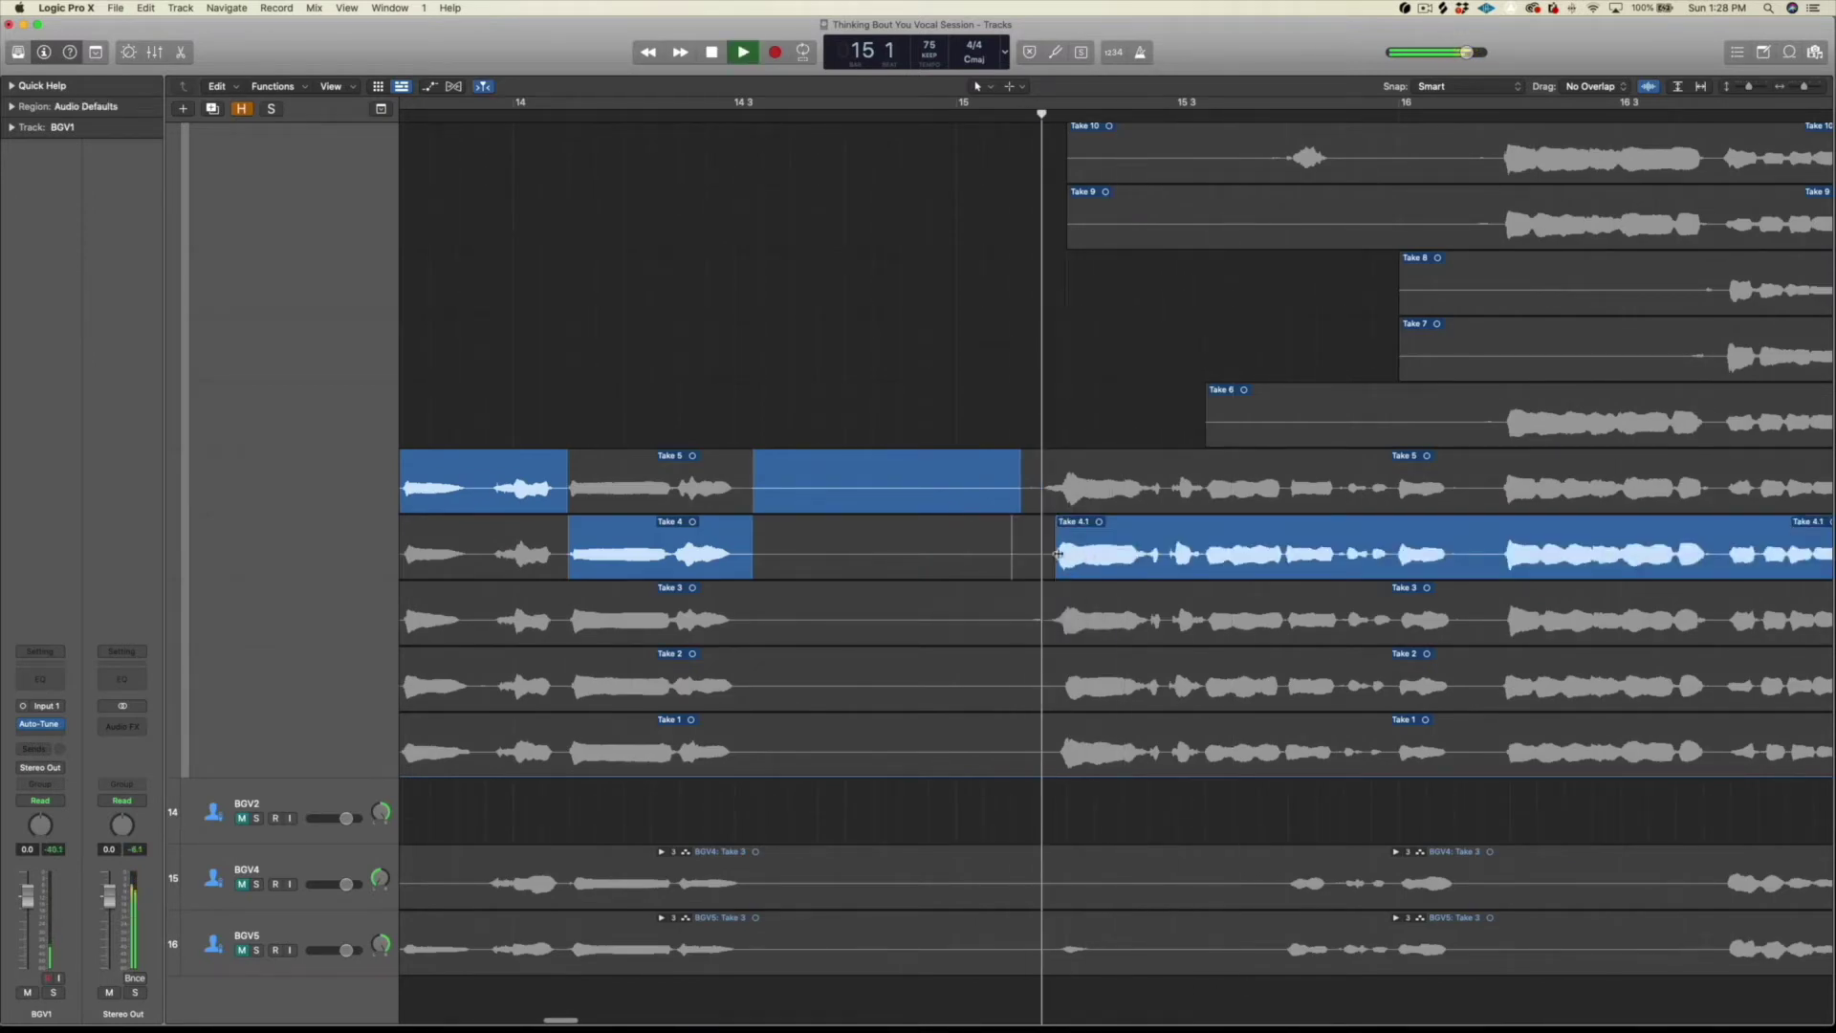
{"action": "left_click_drag", "start_coordinate": [1055, 570], "coordinate": [1044, 570]}
{"action": "scroll", "coordinate": [1127, 579], "scroll_direction": "right", "scroll_amount": 3}
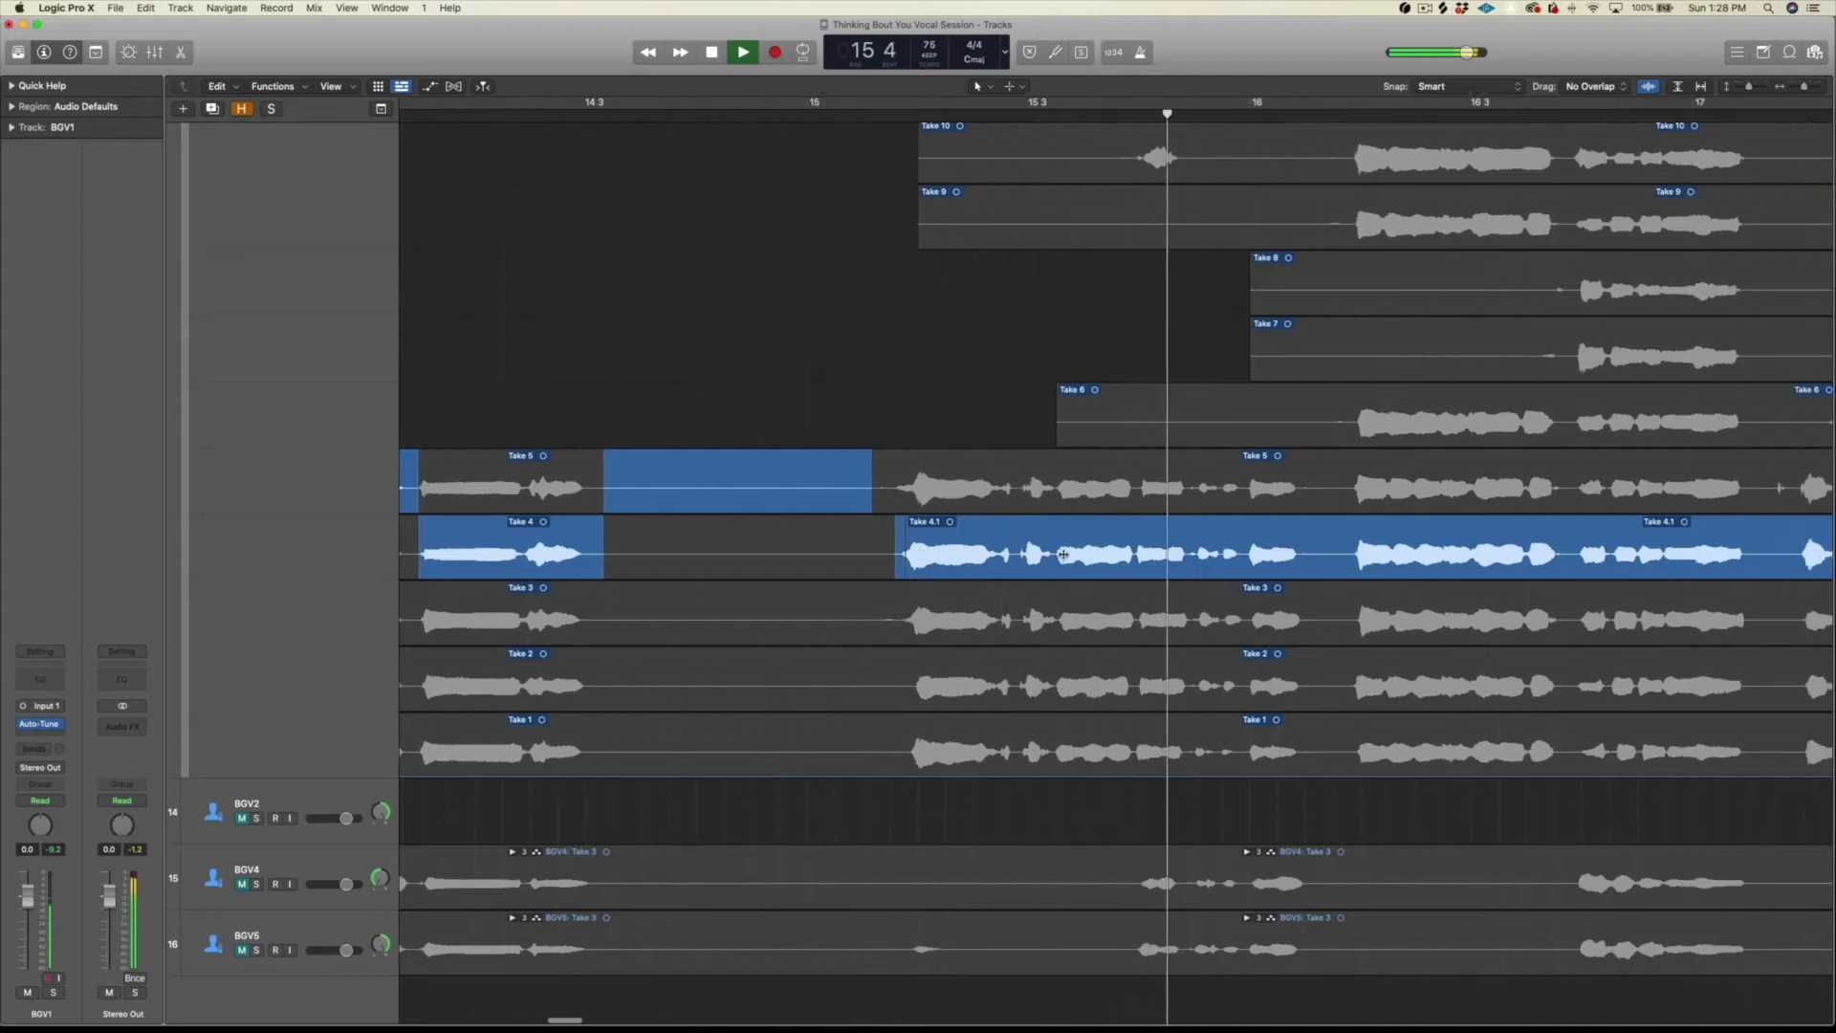
Step: Comp in Take 5 for the words around bar 15 beat 3 and Take 3 for the word at bar 16
{"action": "key", "text": "space"}
{"action": "left_click_drag", "start_coordinate": [1018, 482], "coordinate": [1192, 475]}
{"action": "key", "text": "space"}
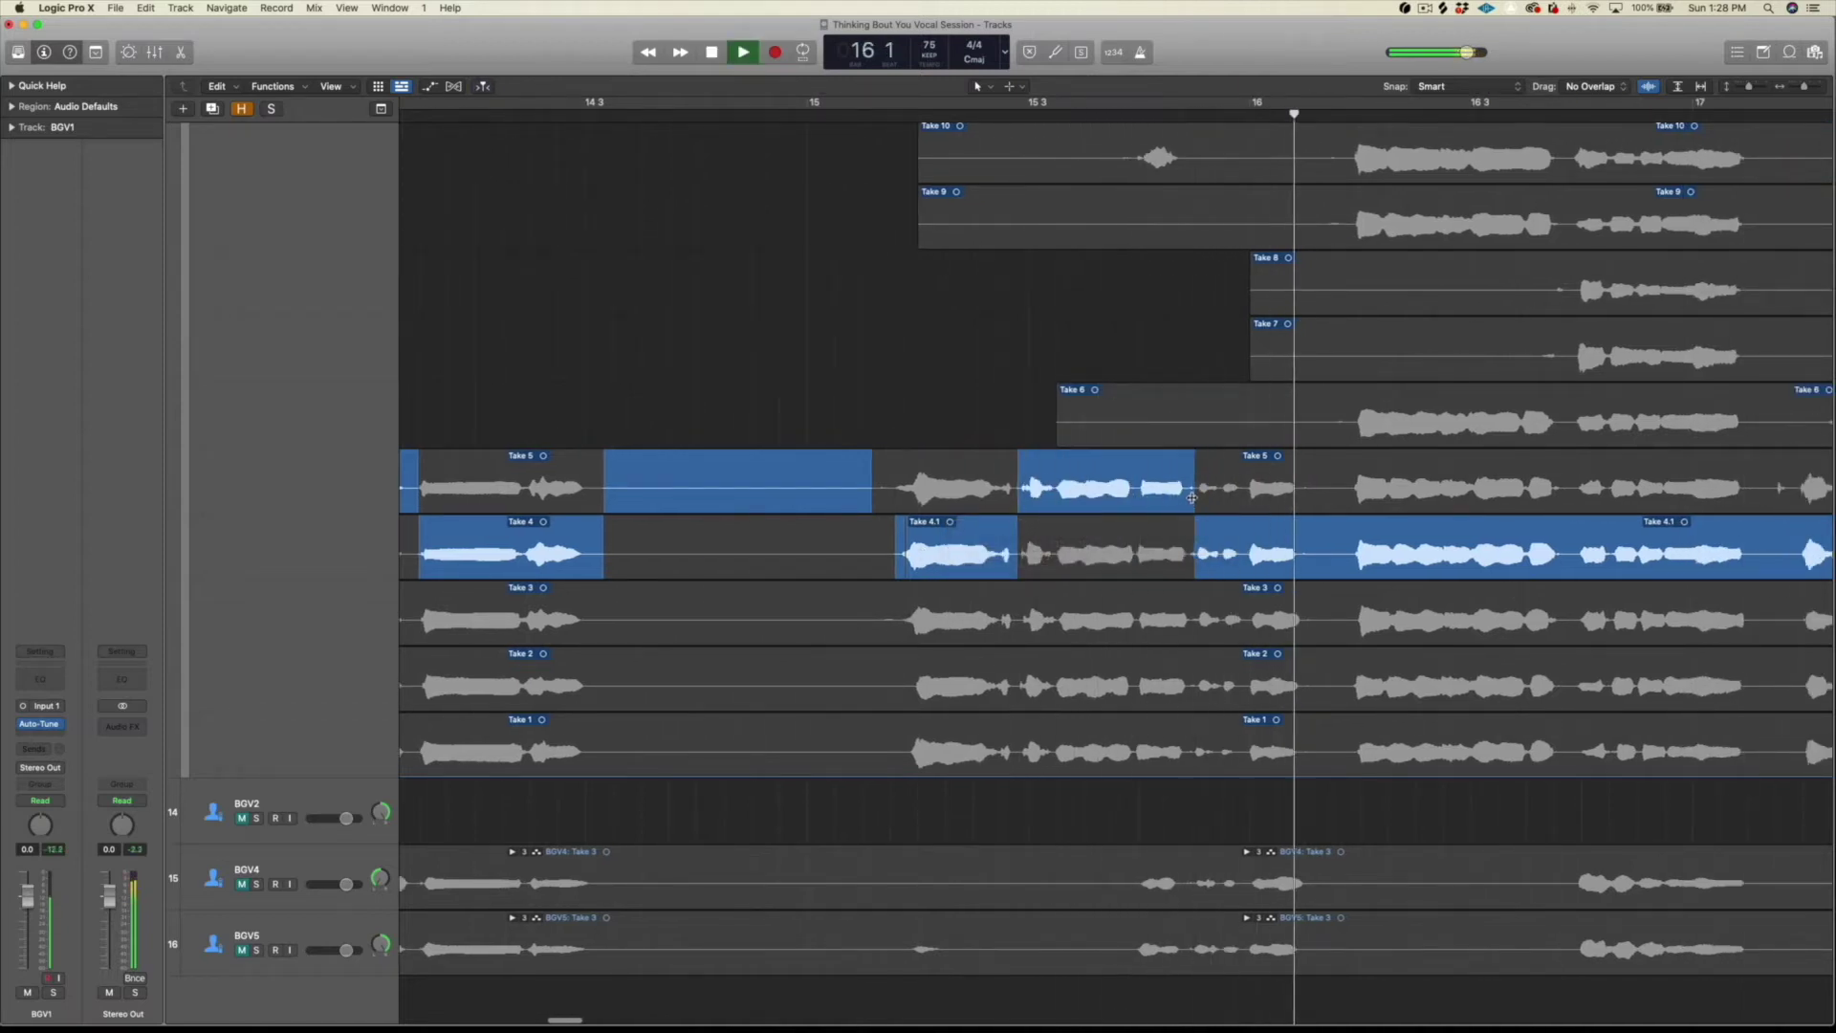
{"action": "key", "text": "space"}
{"action": "left_click_drag", "start_coordinate": [1250, 617], "coordinate": [1359, 617]}
{"action": "key", "text": "space"}
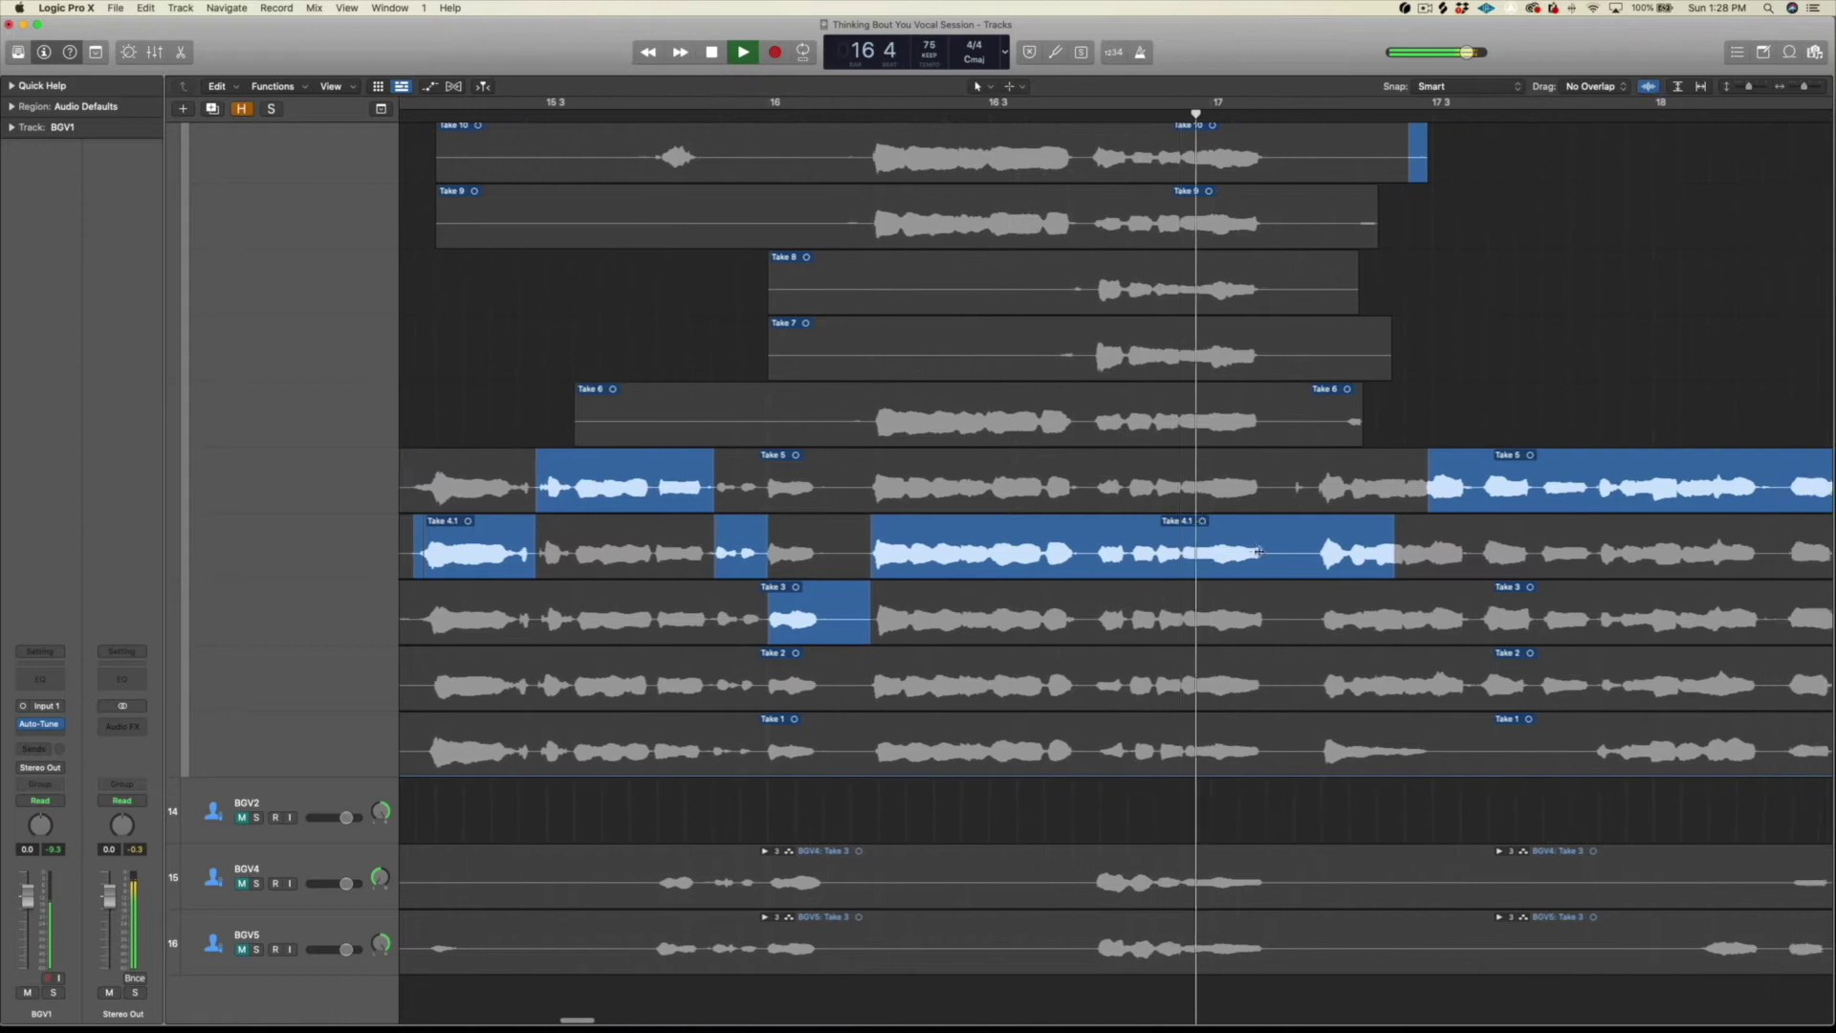
Step: Isolate the phrase leading into bar 17 in the comp and audition Takes 5, 6 and 7 for it
{"action": "left_click_drag", "start_coordinate": [1256, 488], "coordinate": [1083, 487]}
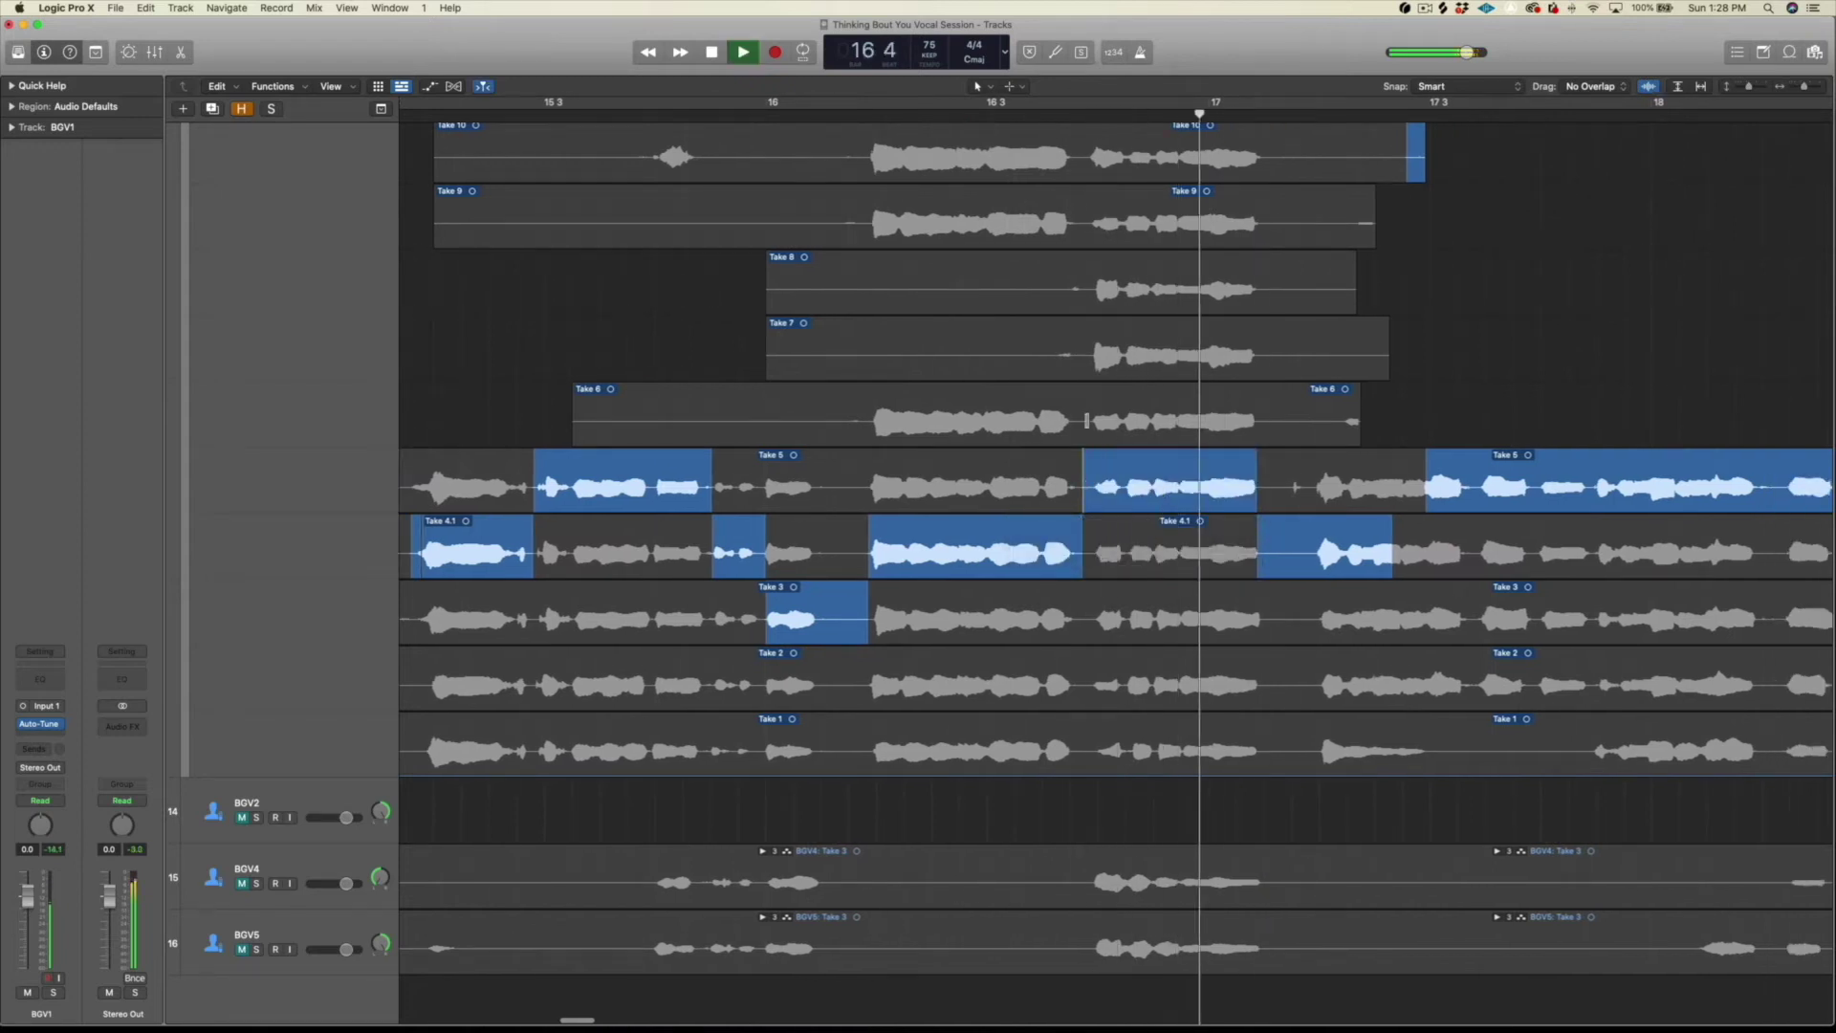
{"action": "left_click_drag", "start_coordinate": [1259, 421], "coordinate": [1103, 422]}
{"action": "key", "text": "space"}
{"action": "left_click", "coordinate": [1136, 359]}
{"action": "key", "text": "space"}
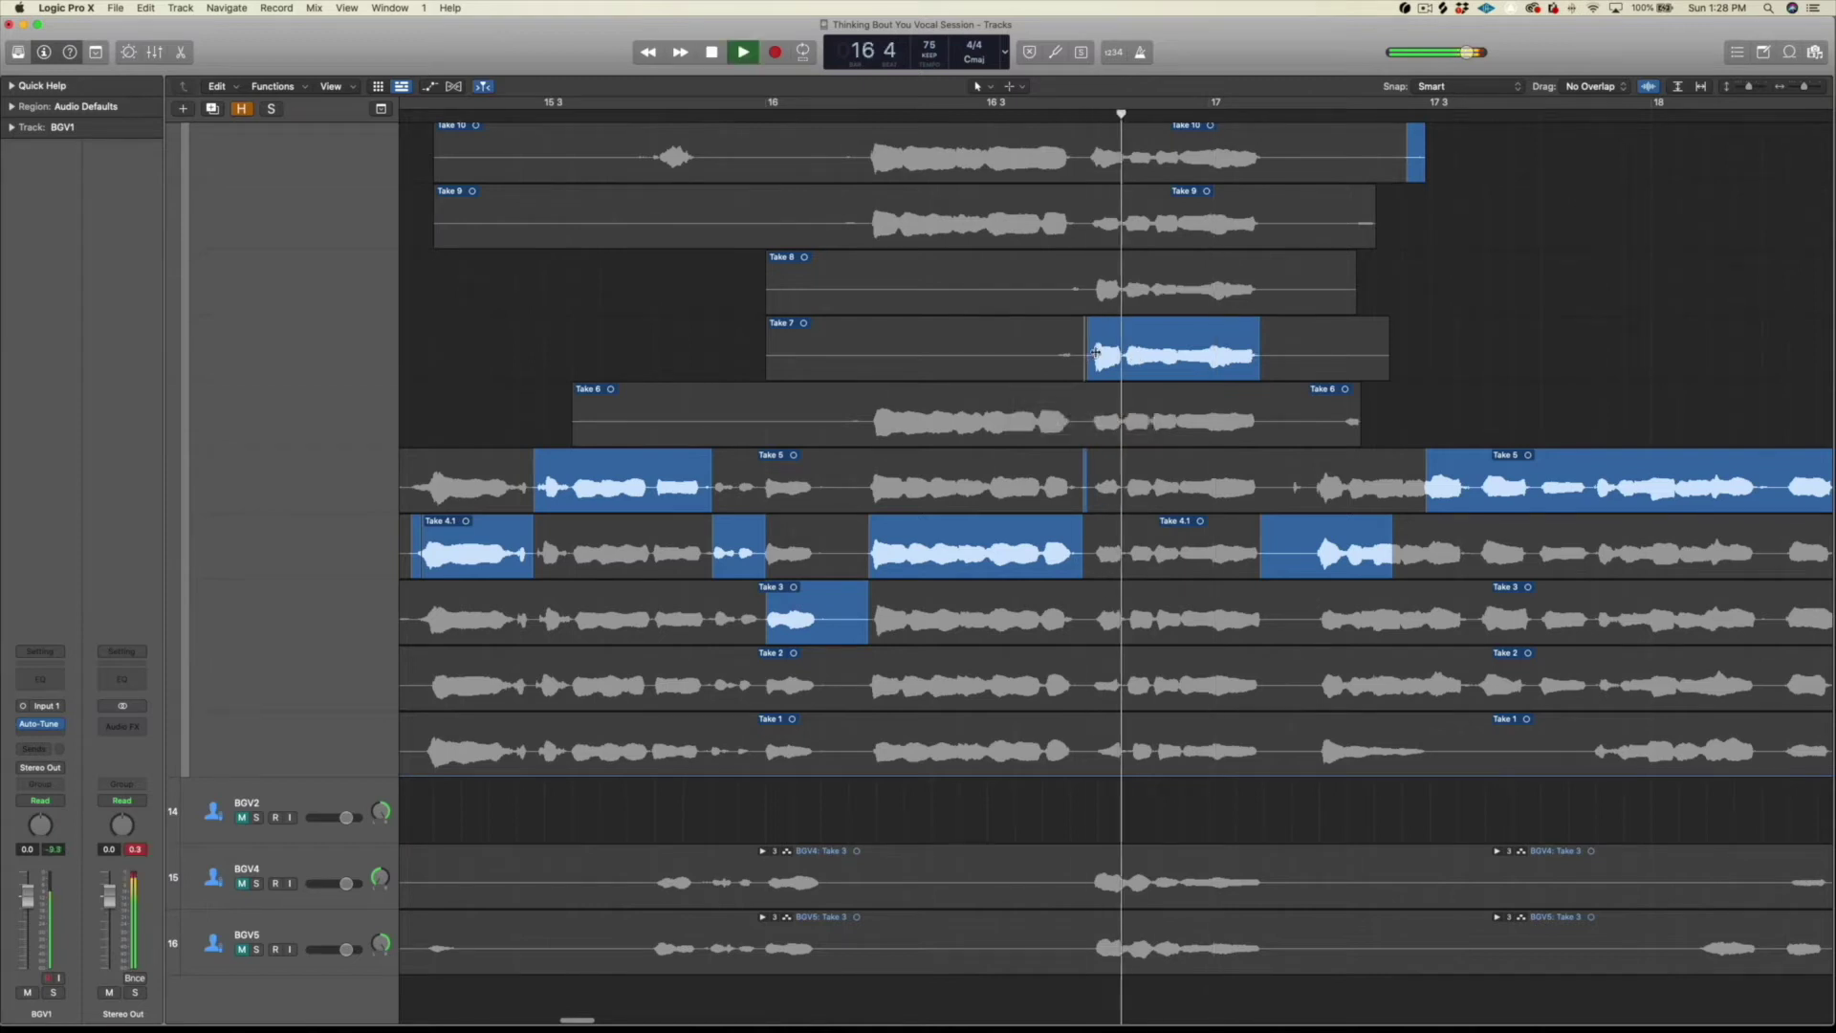
Step: Audition Takes 9, 10 and 11 for the phrase leading into bar 17
{"action": "key", "text": "space"}
{"action": "left_click", "coordinate": [1107, 213]}
{"action": "key", "text": "space"}
{"action": "scroll", "coordinate": [1148, 268], "scroll_direction": "up", "scroll_amount": 1}
{"action": "key", "text": "space"}
{"action": "left_click", "coordinate": [1134, 227]}
{"action": "key", "text": "space"}
{"action": "scroll", "coordinate": [1134, 230], "scroll_direction": "up", "scroll_amount": 1}
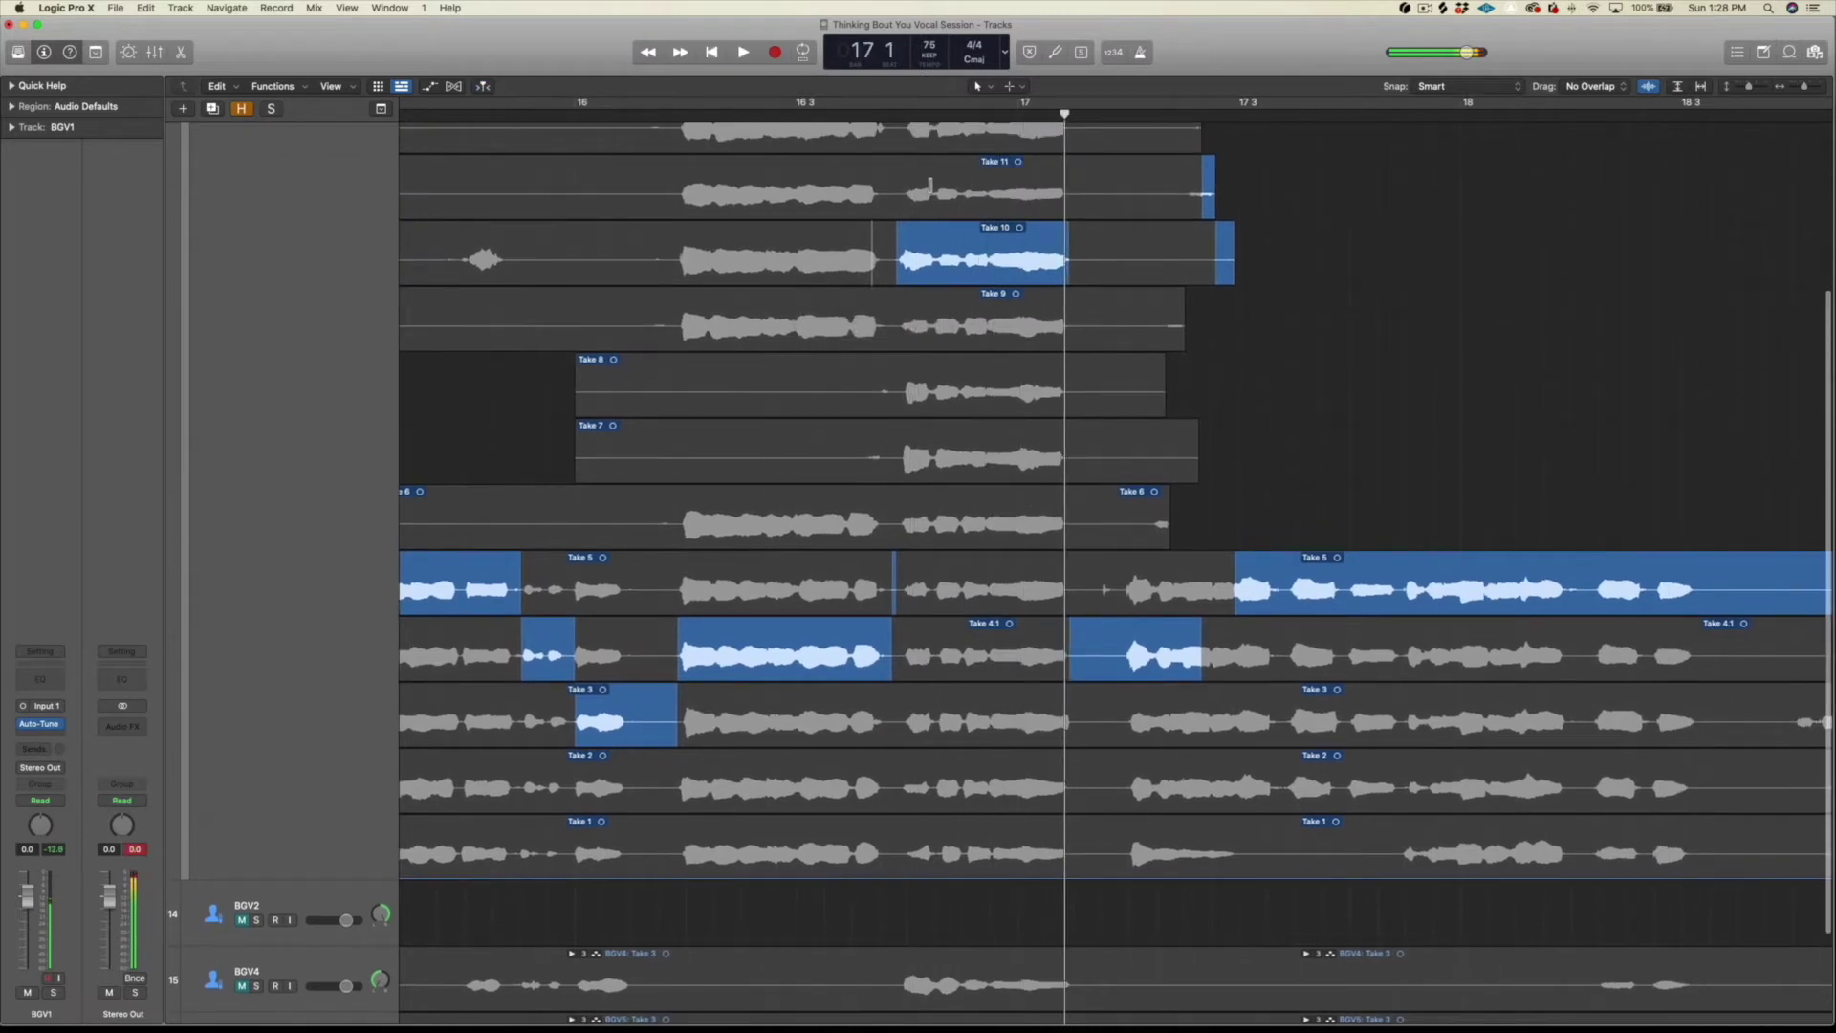
{"action": "key", "text": "space"}
{"action": "left_click", "coordinate": [1004, 191]}
{"action": "key", "text": "space"}
{"action": "scroll", "coordinate": [1004, 227], "scroll_direction": "up", "scroll_amount": 1}
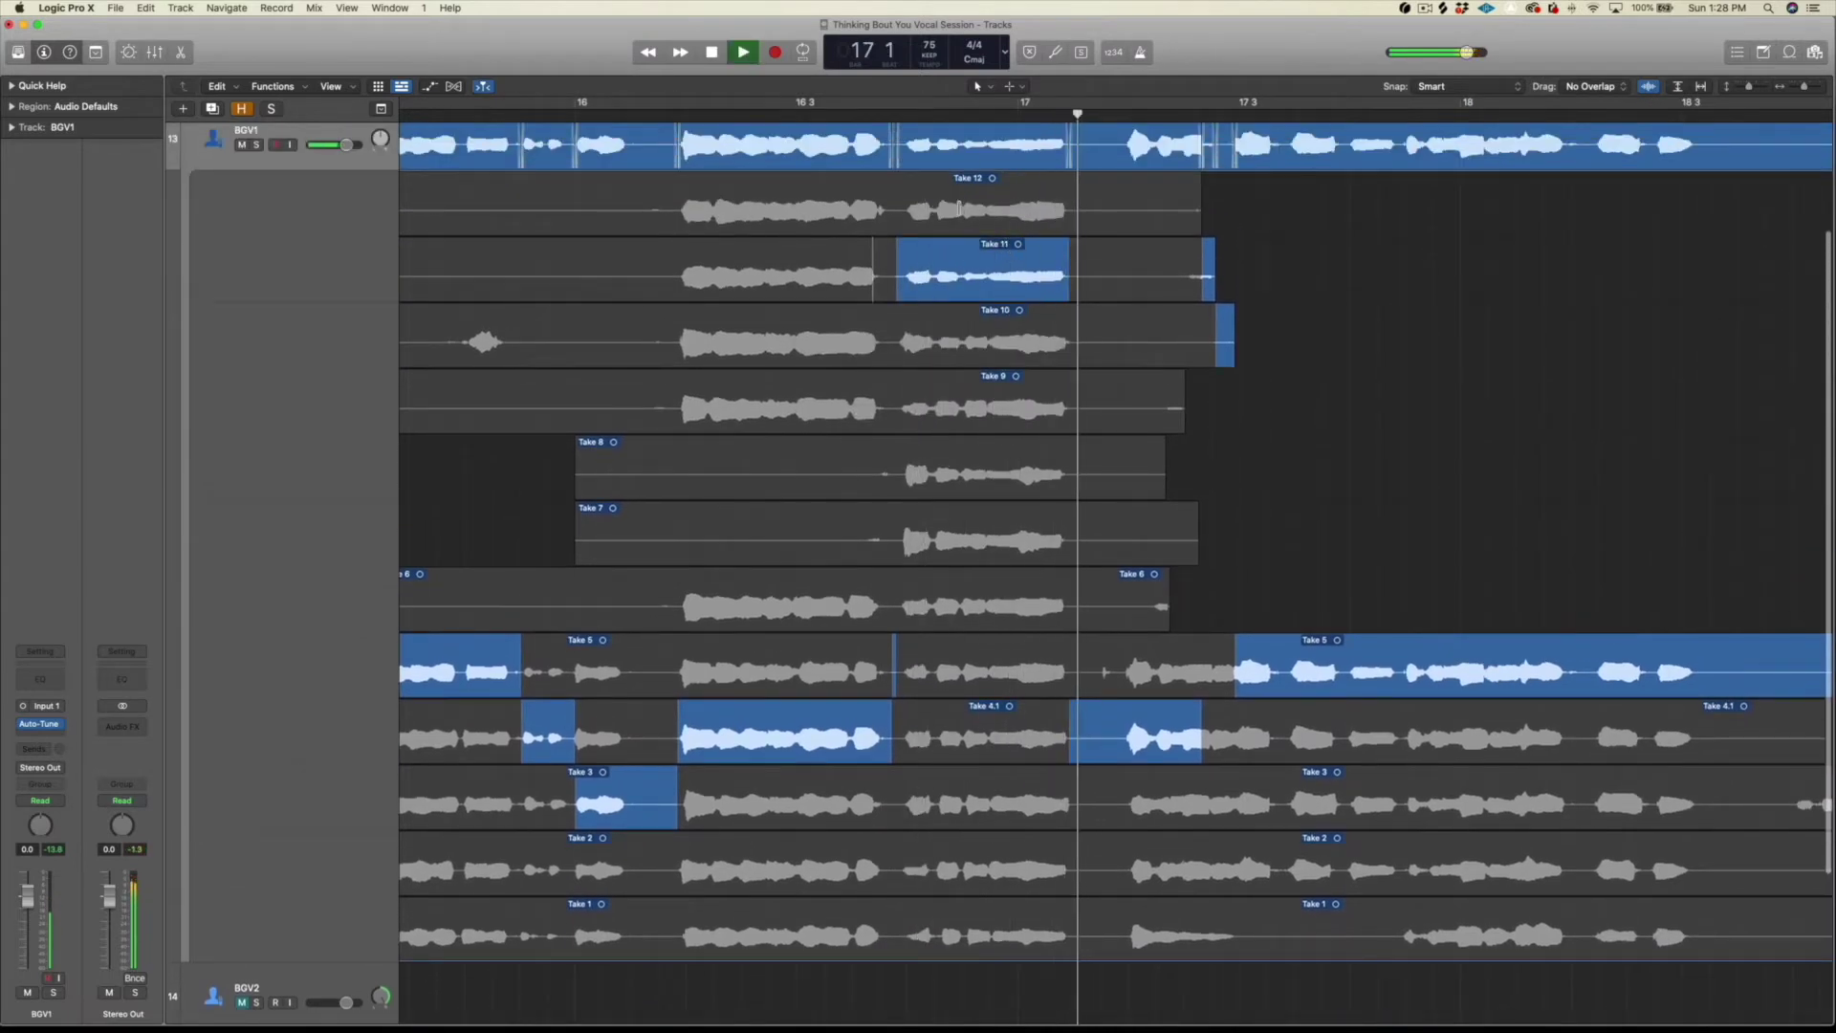
Step: Choose Take 12 for the phrase leading into bar 17 and move its start slightly later
{"action": "left_click", "coordinate": [960, 211]}
{"action": "key", "text": "space"}
{"action": "key", "text": "space"}
{"action": "key", "text": "space"}
{"action": "left_click_drag", "start_coordinate": [893, 202], "coordinate": [903, 202]}
{"action": "key", "text": "space"}
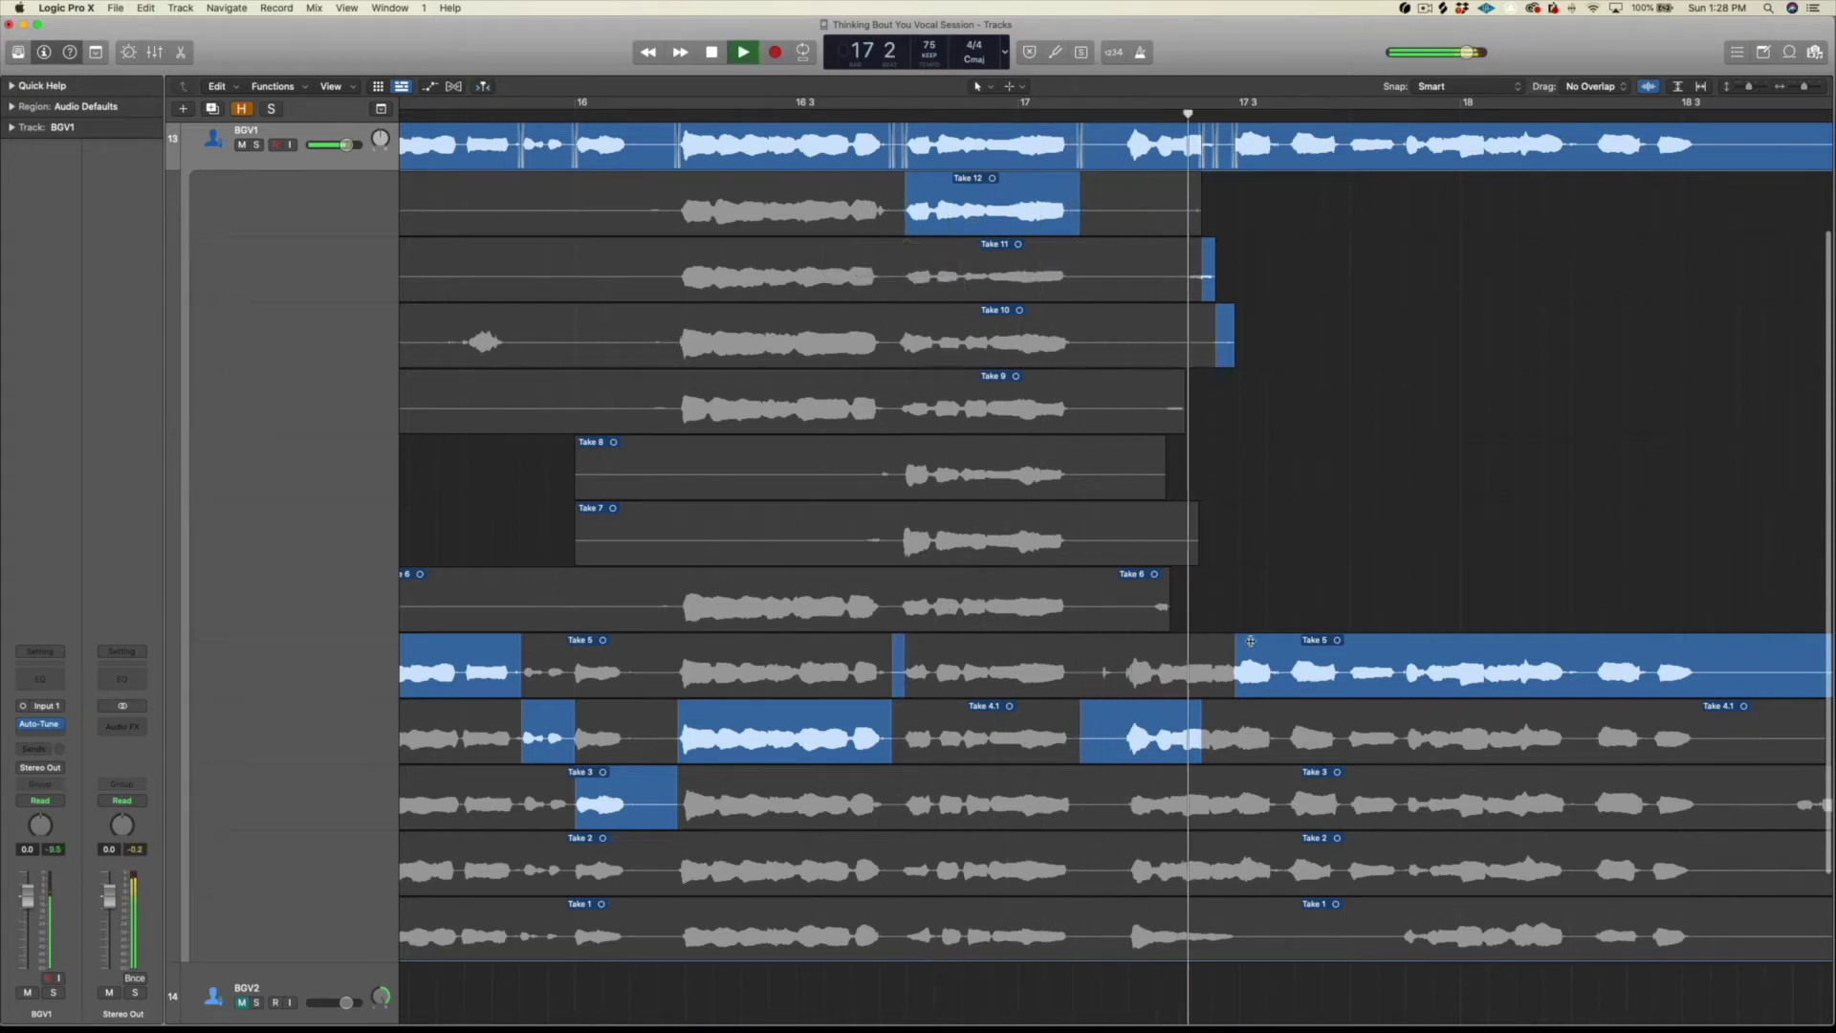
Step: Extend the Take 4.1 section after bar 17 until just past beat 3 and play it back
{"action": "key", "text": "space"}
{"action": "left_click_drag", "start_coordinate": [1206, 727], "coordinate": [1289, 717]}
{"action": "left_click", "coordinate": [1094, 675]}
{"action": "key", "text": "space"}
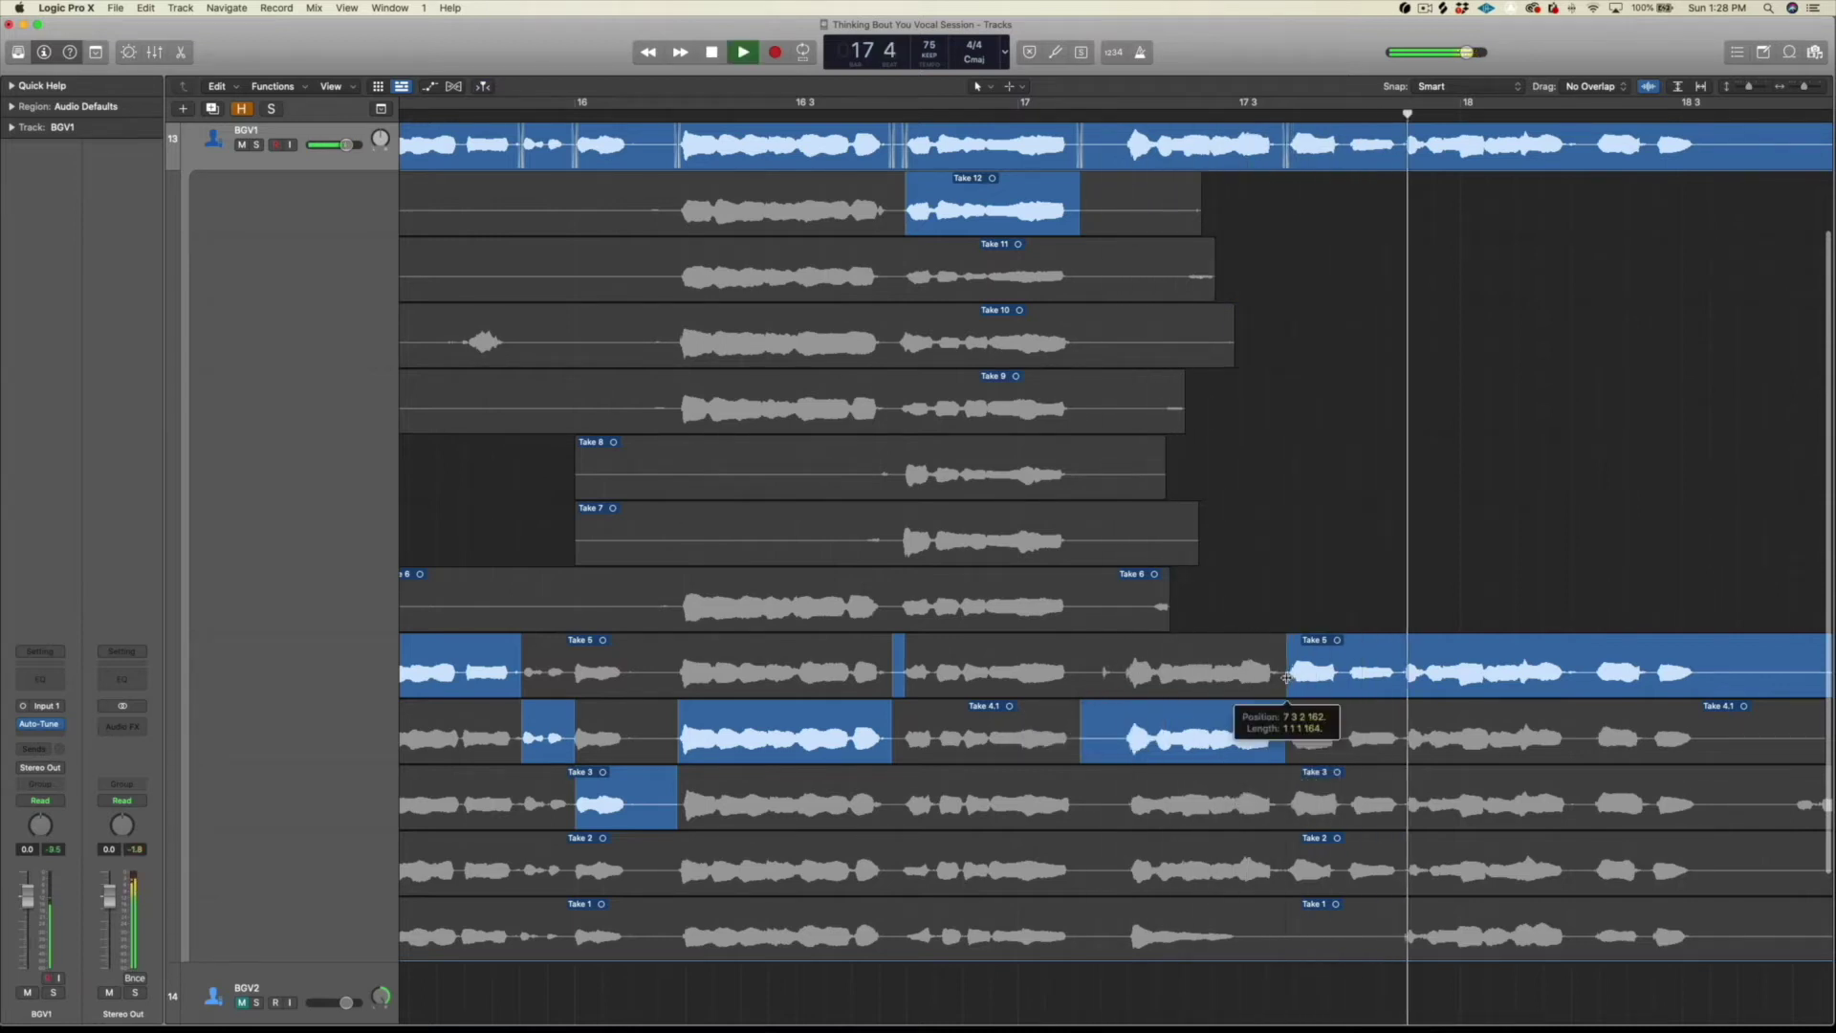
Step: Isolate the phrase across bar 18, audition Takes 4.1 and 3 for it and choose Take 2
{"action": "key", "text": "space"}
{"action": "left_click_drag", "start_coordinate": [1126, 712], "coordinate": [1296, 723]}
{"action": "left_click", "coordinate": [1114, 725]}
{"action": "key", "text": "space"}
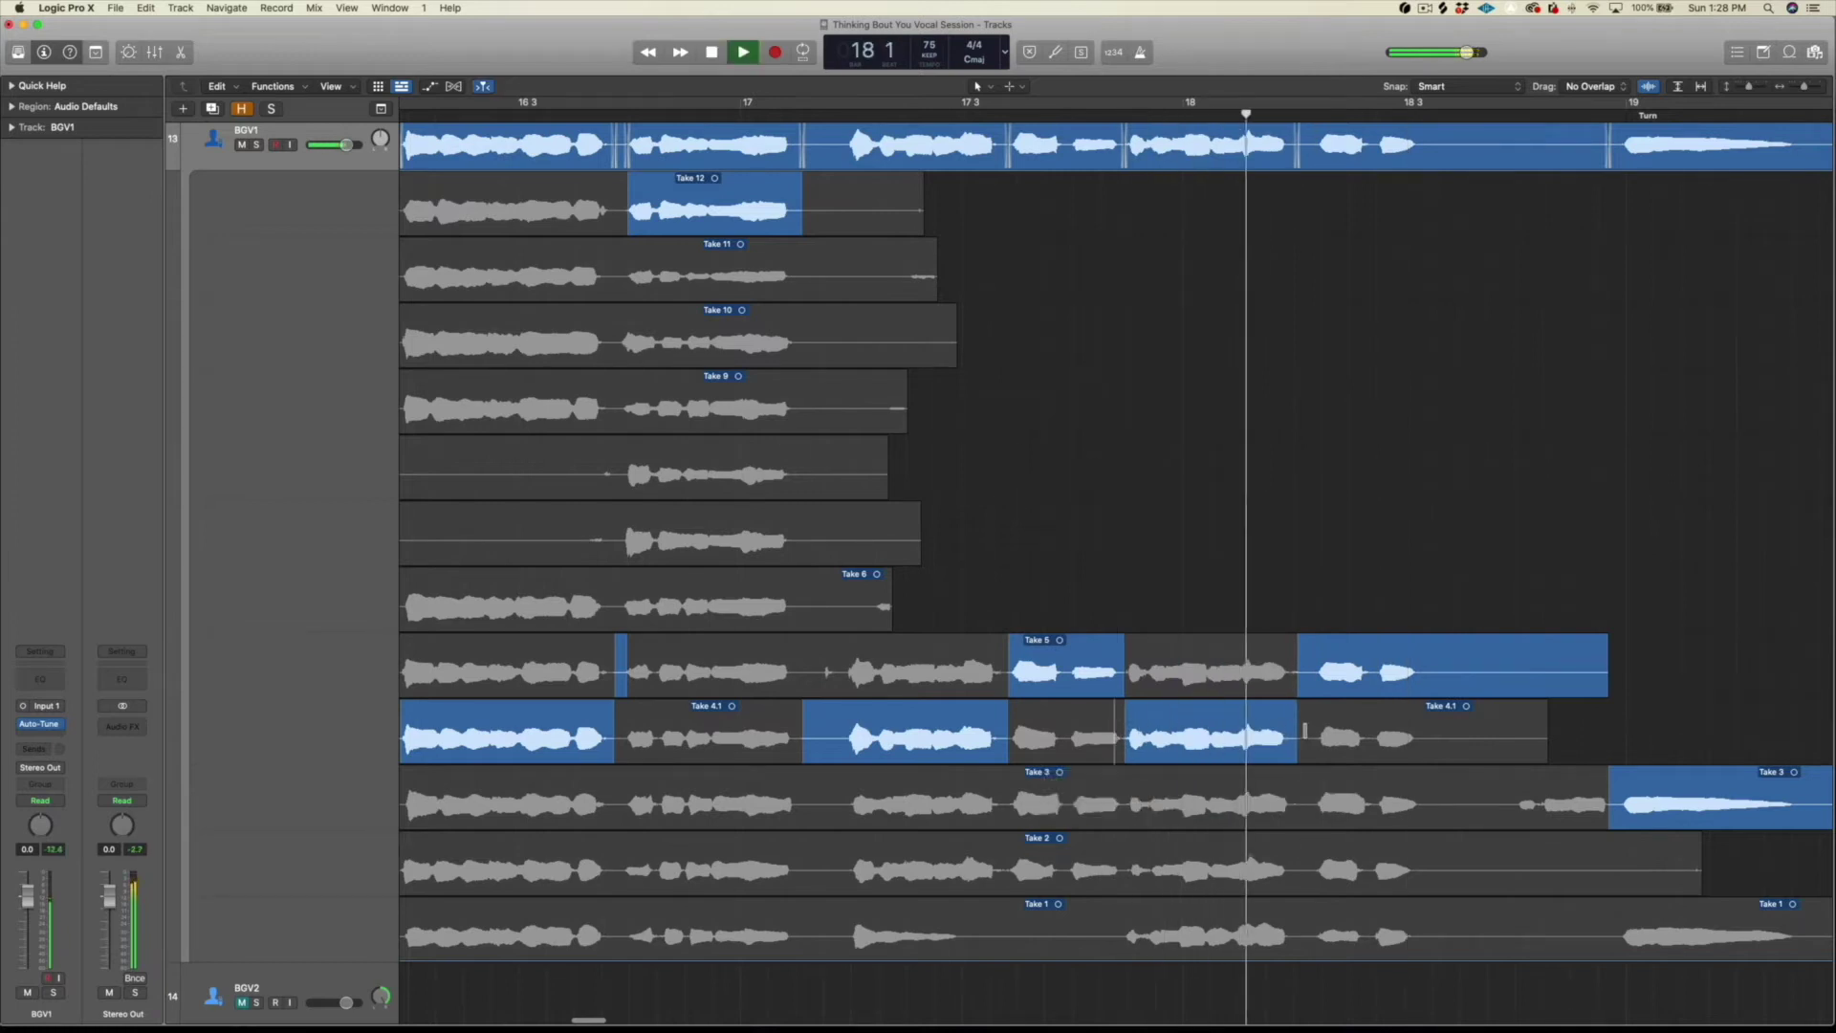
{"action": "left_click", "coordinate": [1188, 794]}
{"action": "key", "text": "space"}
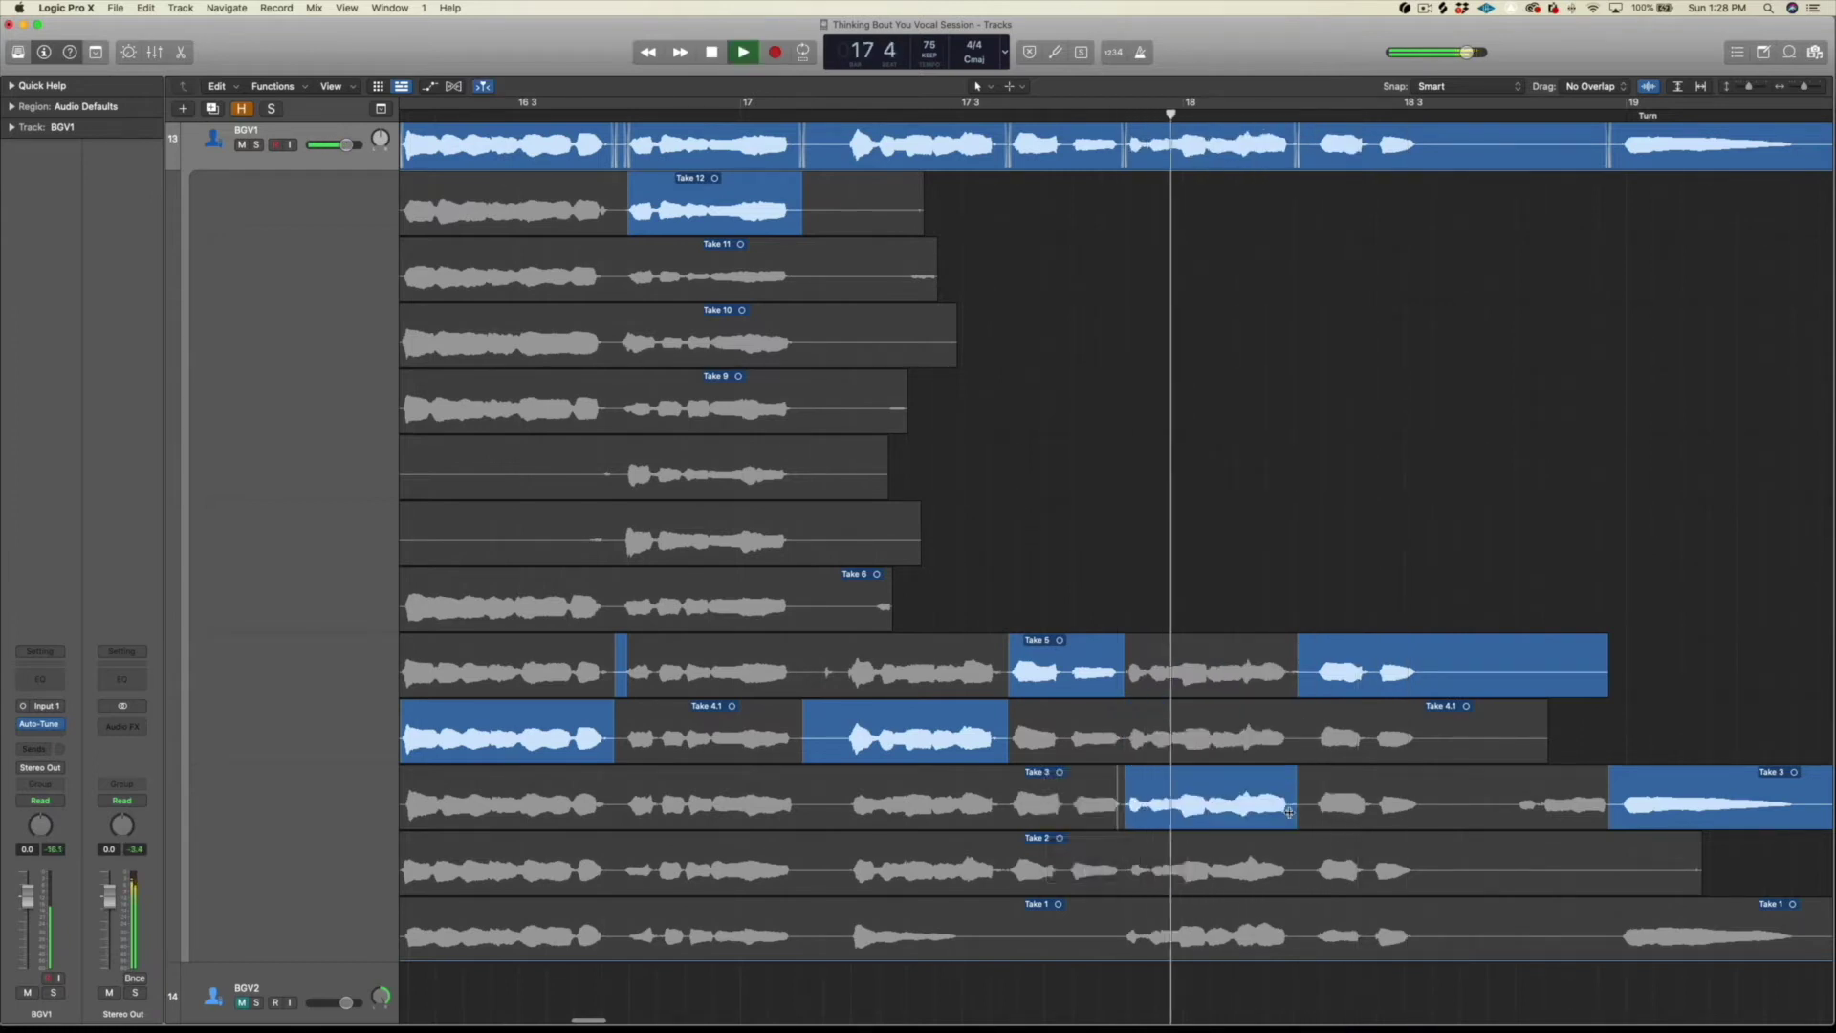
{"action": "left_click", "coordinate": [1222, 854]}
{"action": "key", "text": "space"}
{"action": "key", "text": "space"}
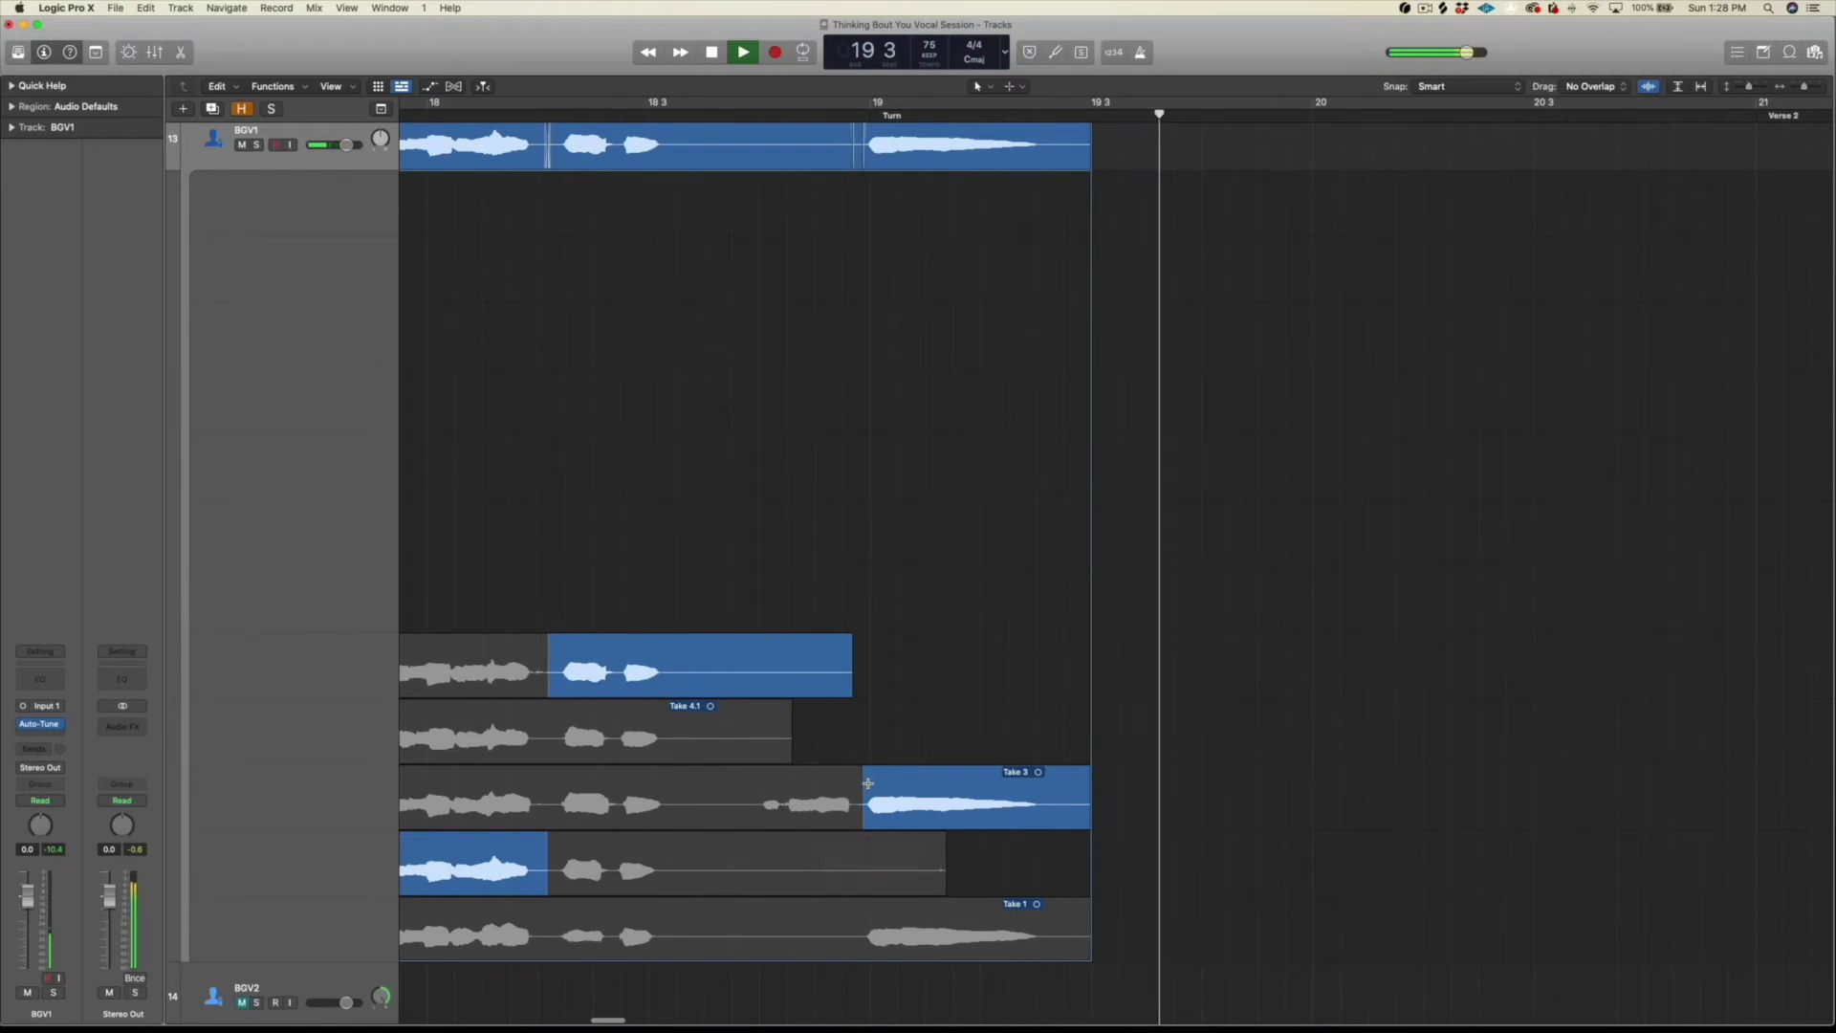
Step: Find the BGV1 take folder in Chorus 3 and collapse it
{"action": "key", "text": "super+Left"}
{"action": "scroll", "coordinate": [867, 783], "scroll_direction": "right", "scroll_amount": 20}
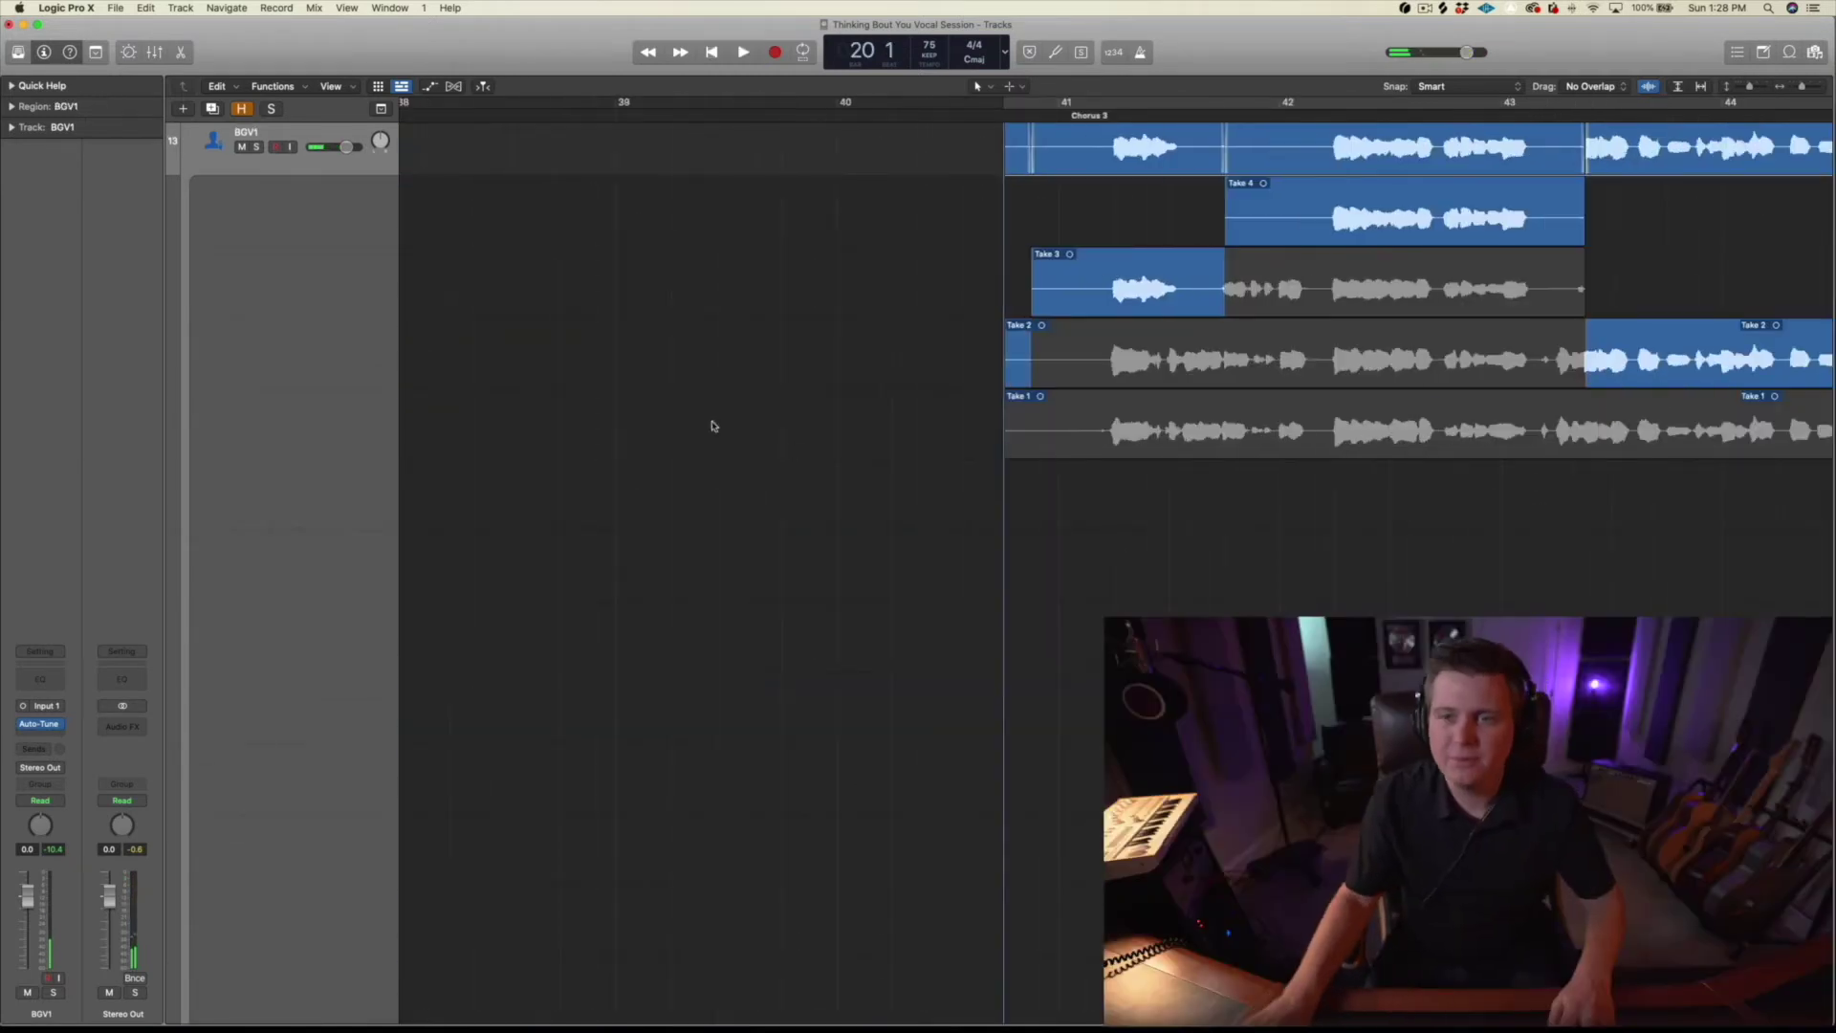
{"action": "scroll", "coordinate": [713, 426], "scroll_direction": "right", "scroll_amount": 10}
{"action": "scroll", "coordinate": [536, 316], "scroll_direction": "up", "scroll_amount": 3}
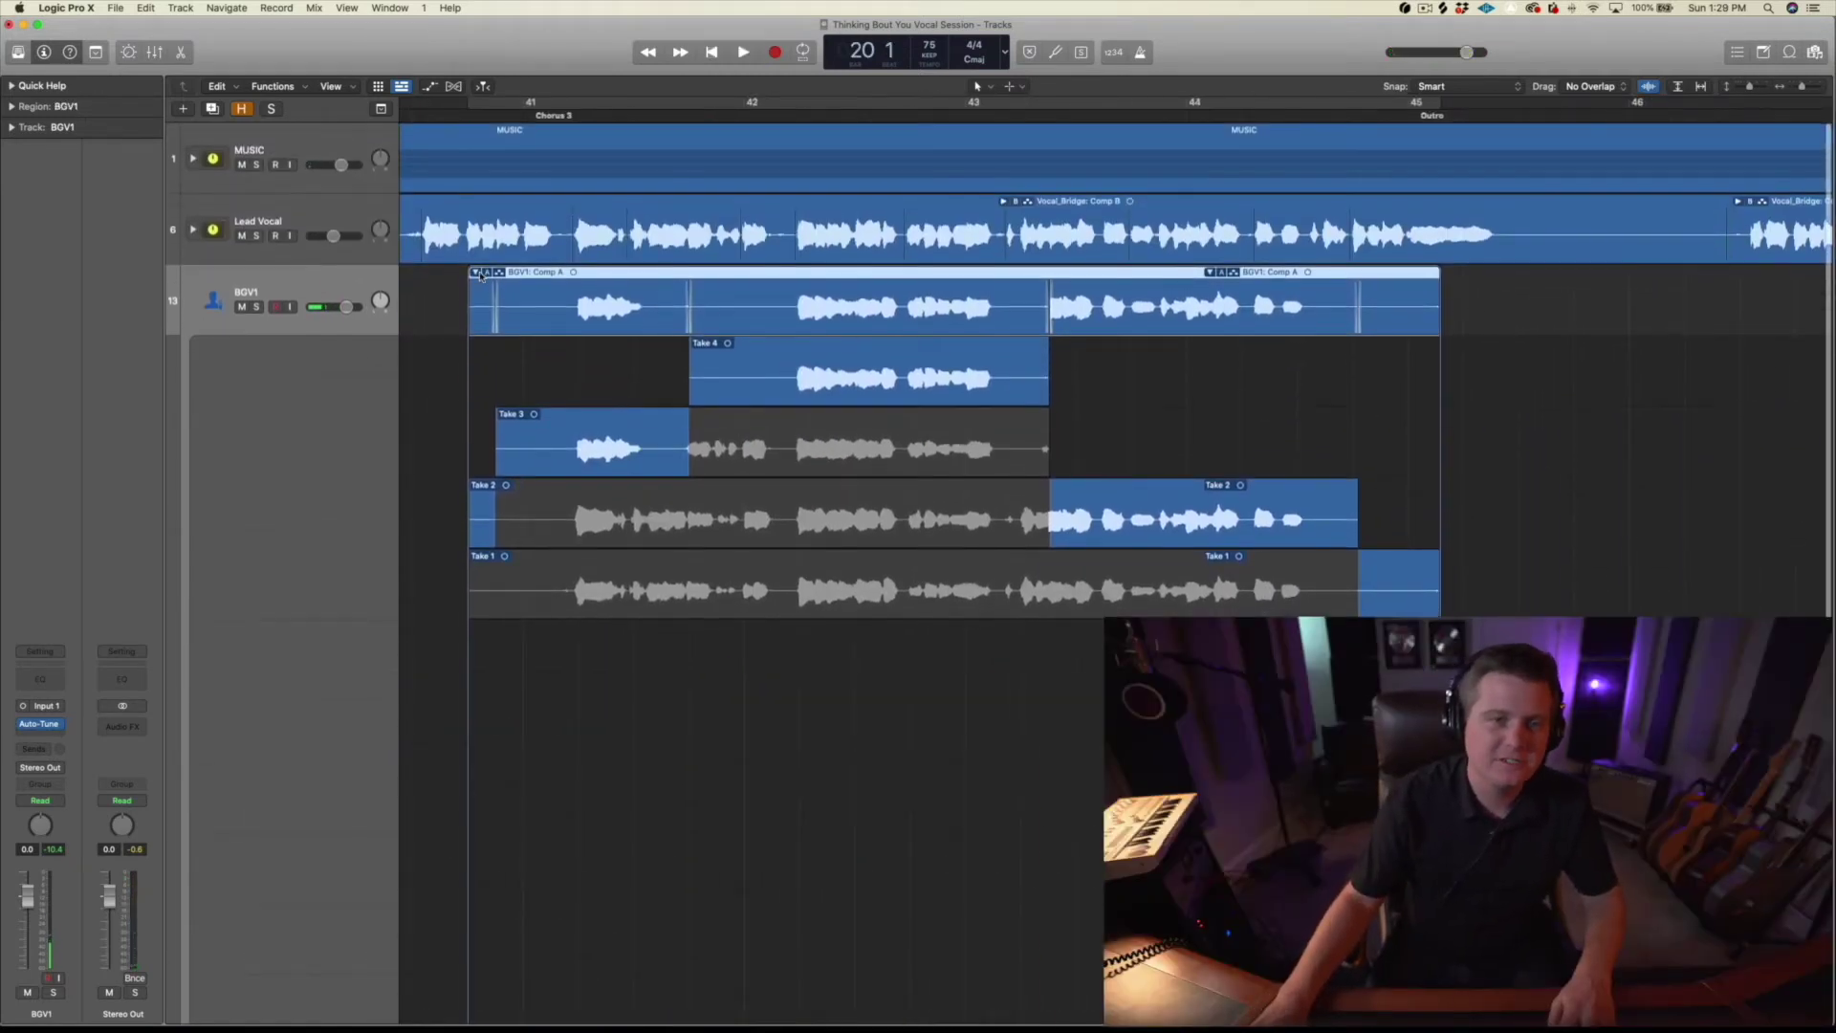
{"action": "left_click", "coordinate": [476, 273]}
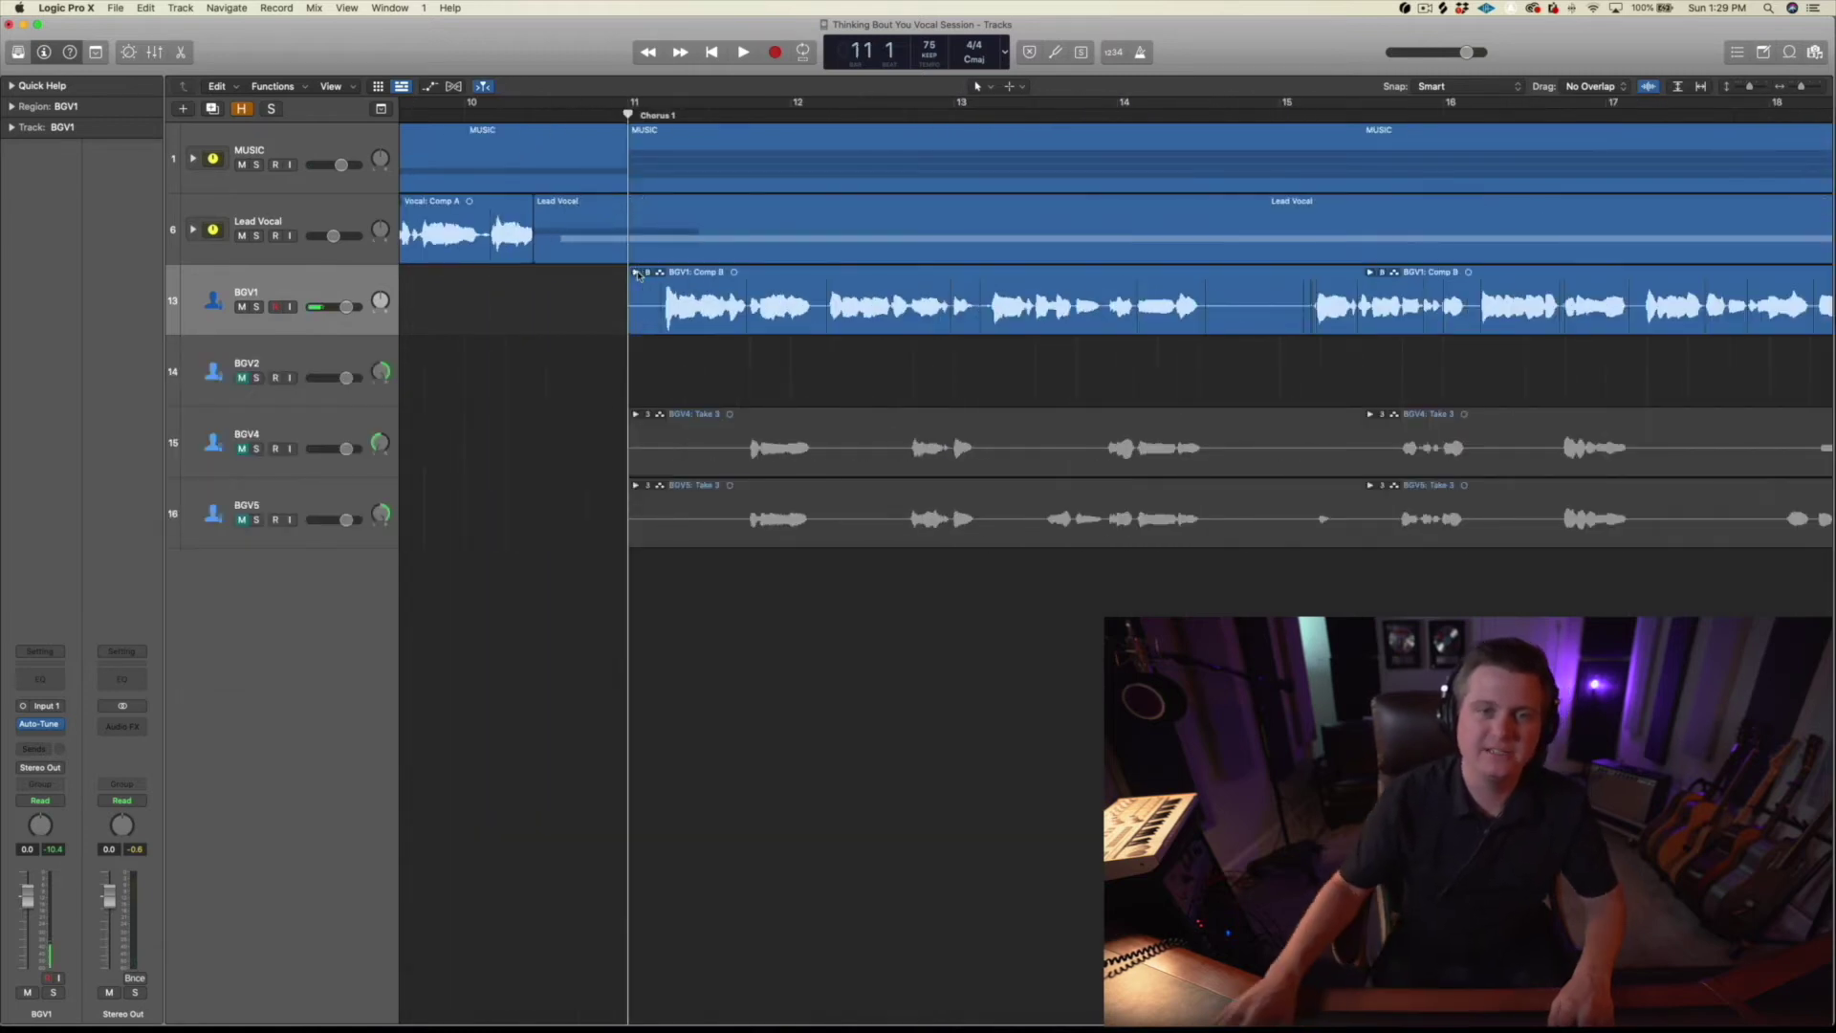
Step: Play Chorus 1 in context and lower the BGV1 track volume to -5.7 dB
{"action": "key", "text": "space"}
{"action": "left_click_drag", "start_coordinate": [346, 307], "coordinate": [332, 307]}
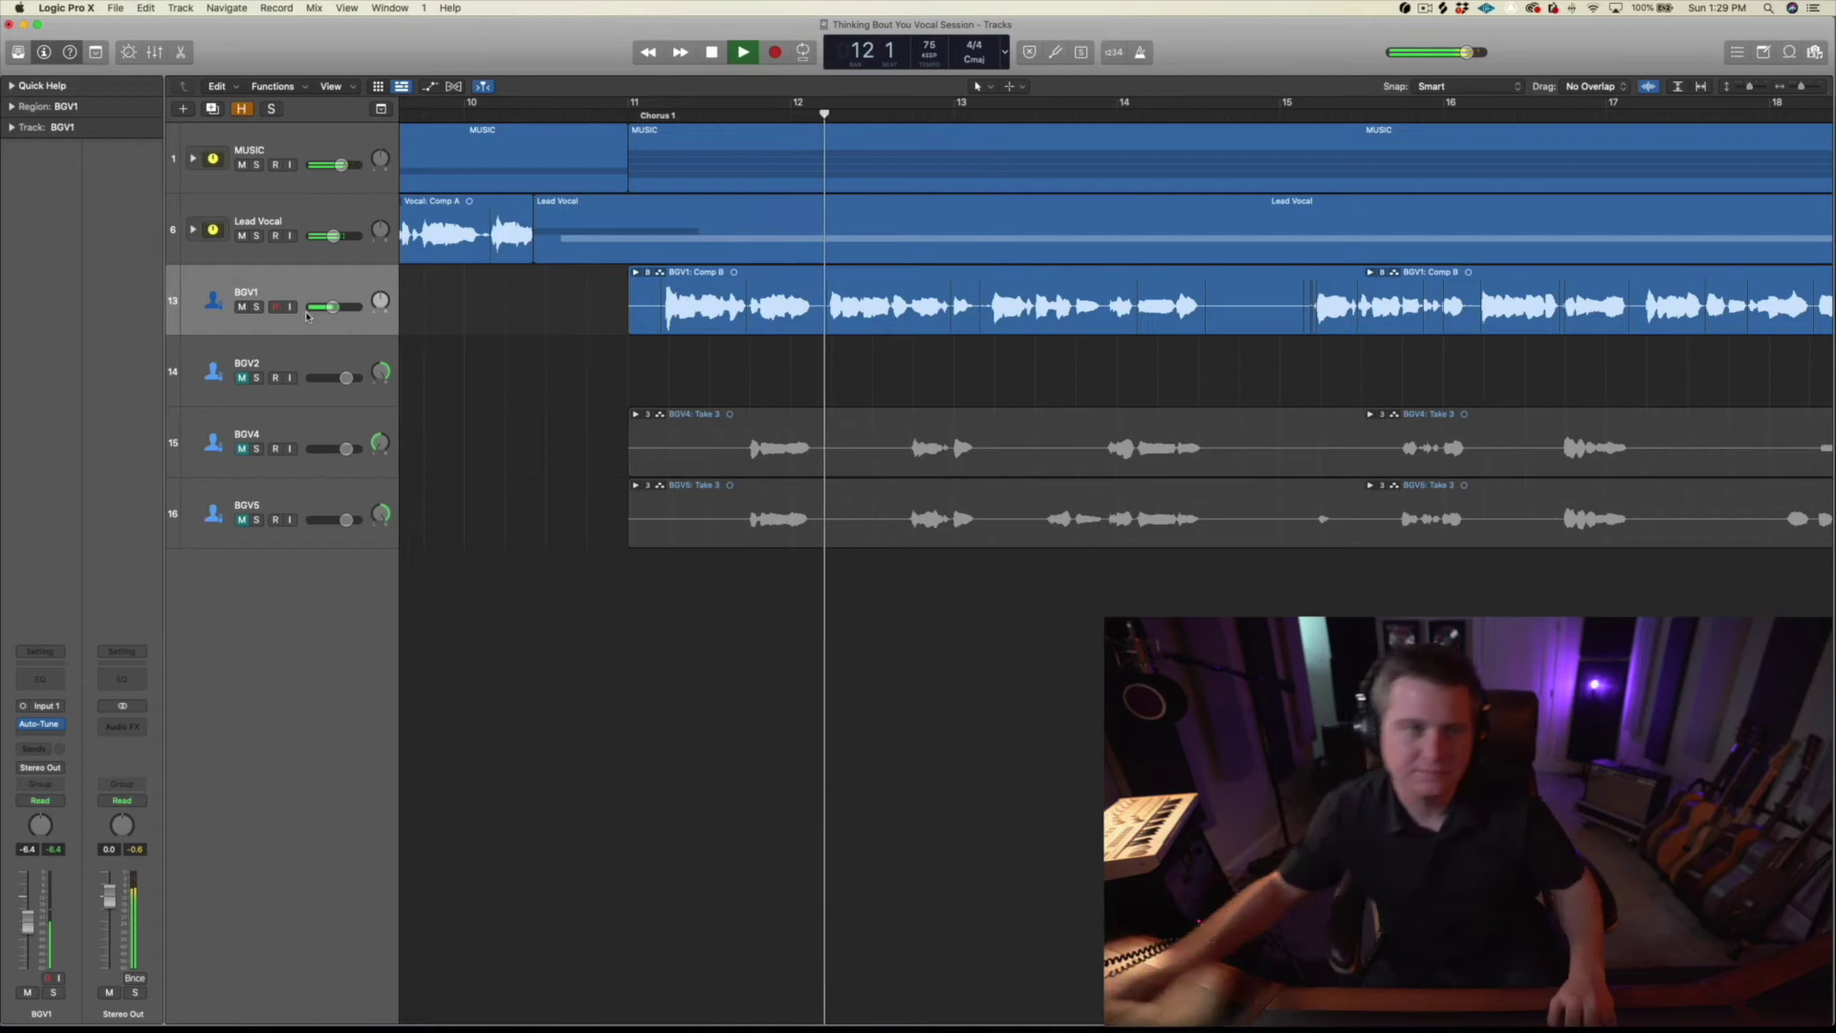
{"action": "left_click_drag", "start_coordinate": [332, 307], "coordinate": [331, 307]}
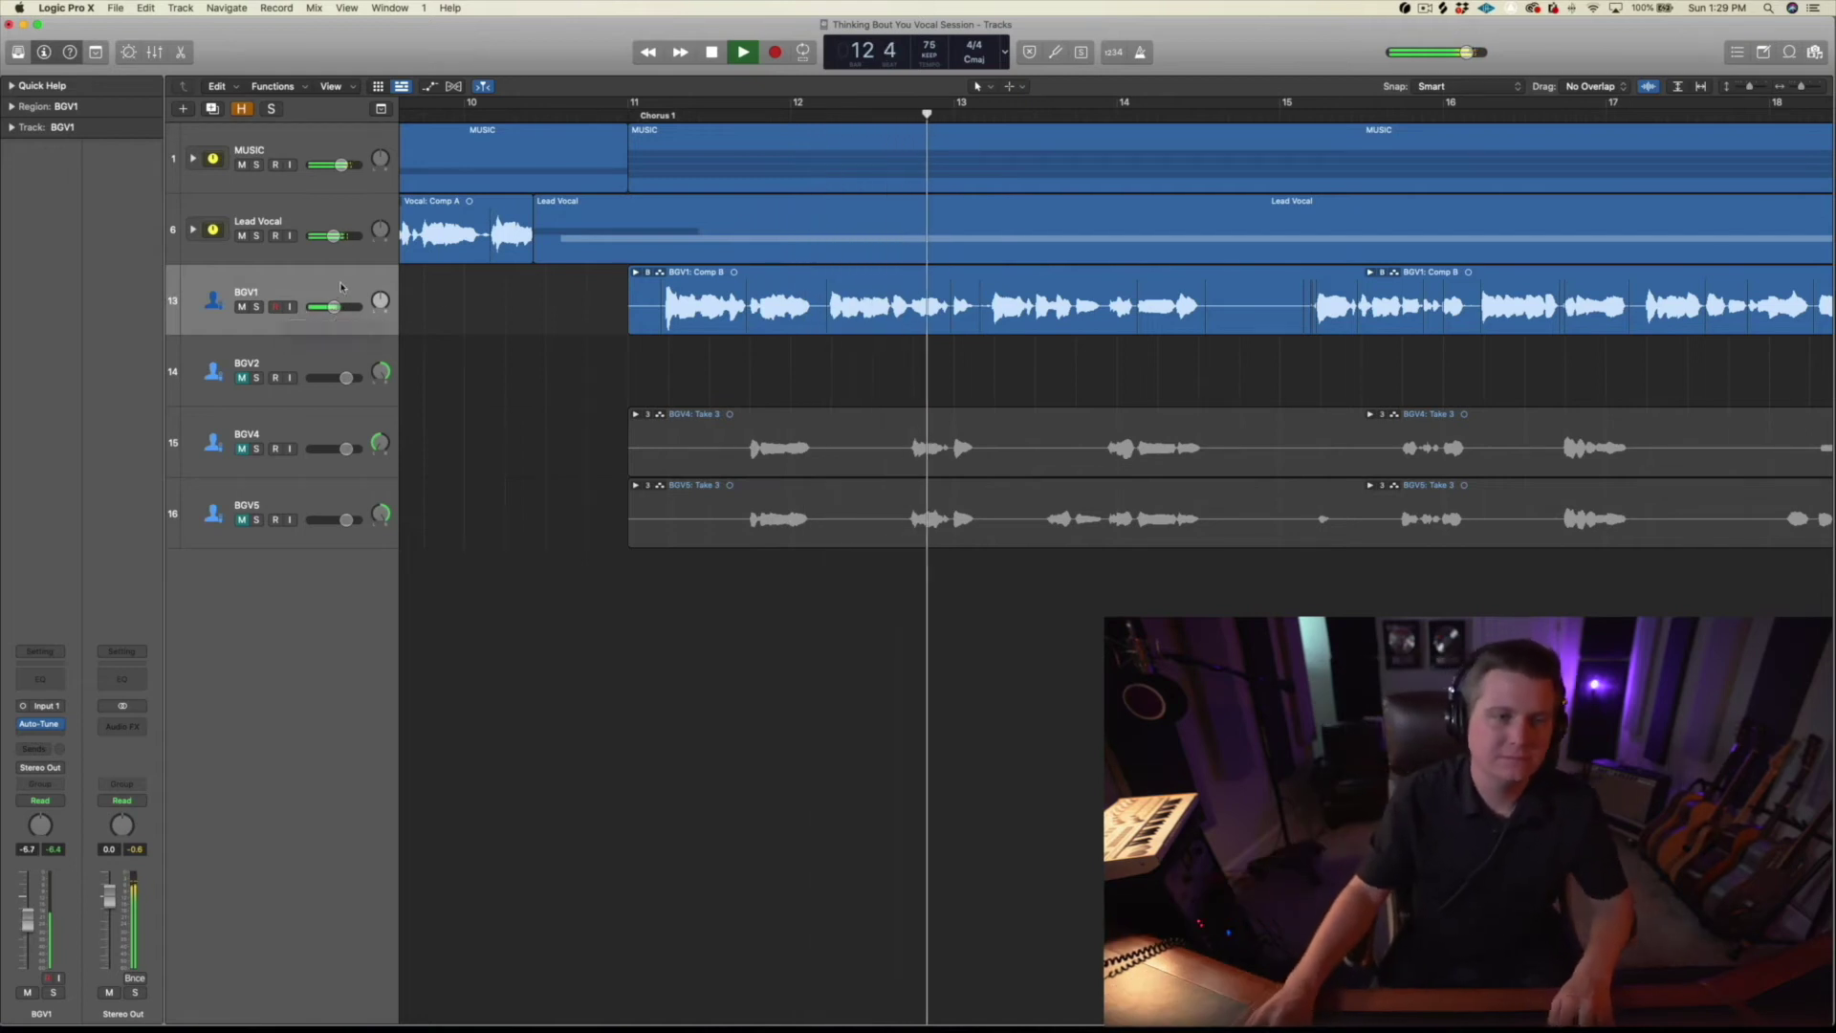
{"action": "left_click", "coordinate": [347, 299]}
{"action": "key", "text": "space"}
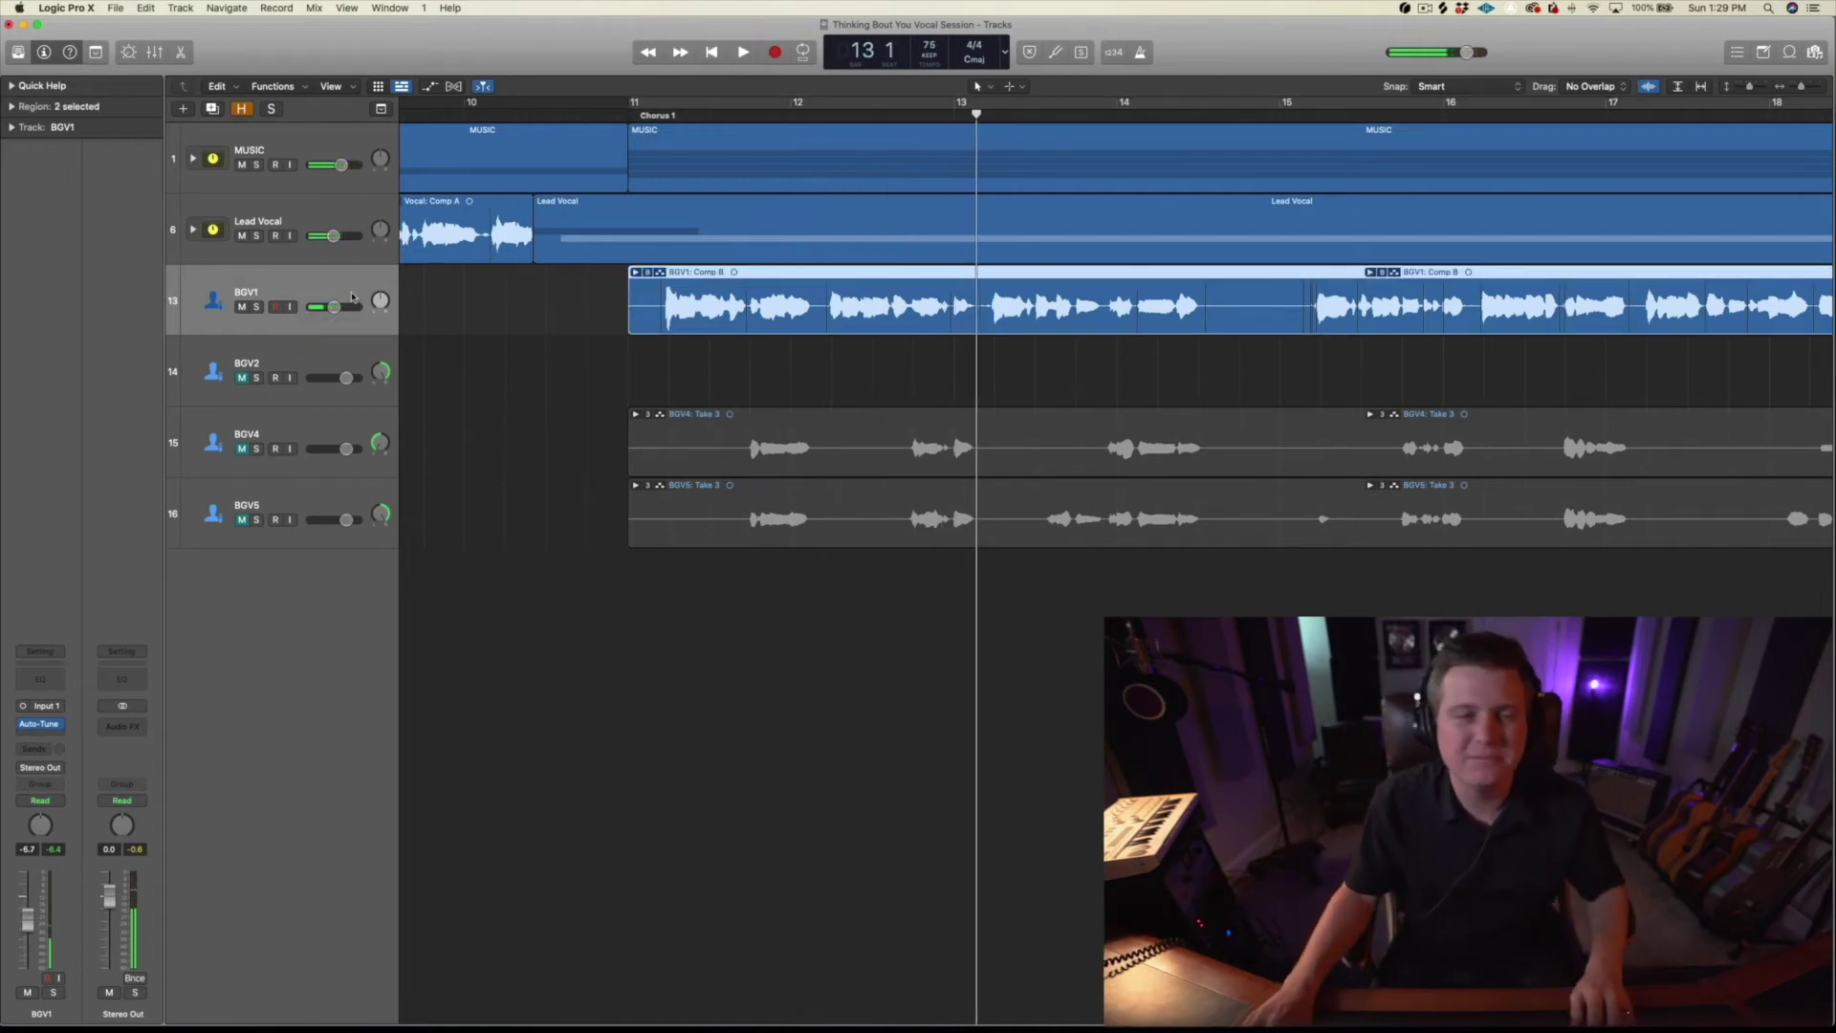
Step: Insert a Compressor after Auto-Tune on BGV1 and choose the Vintage FET model
{"action": "left_click", "coordinate": [48, 727]}
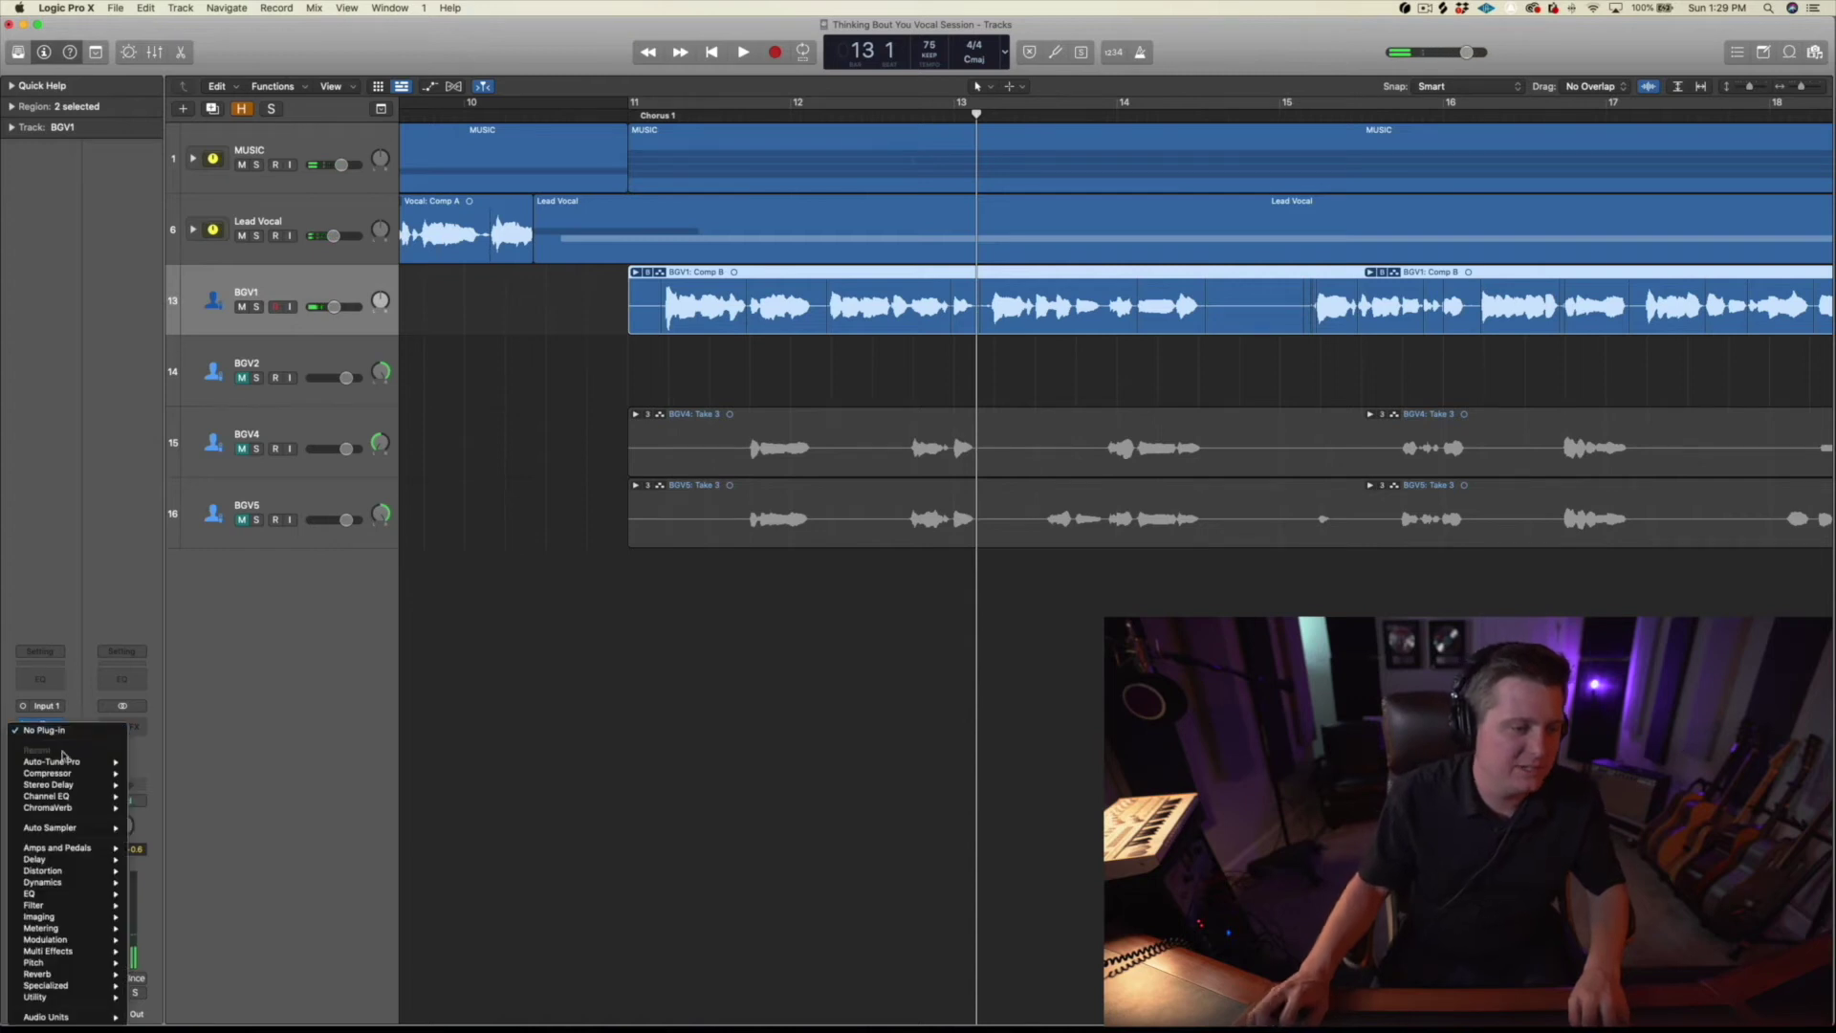
{"action": "left_click", "coordinate": [155, 774]}
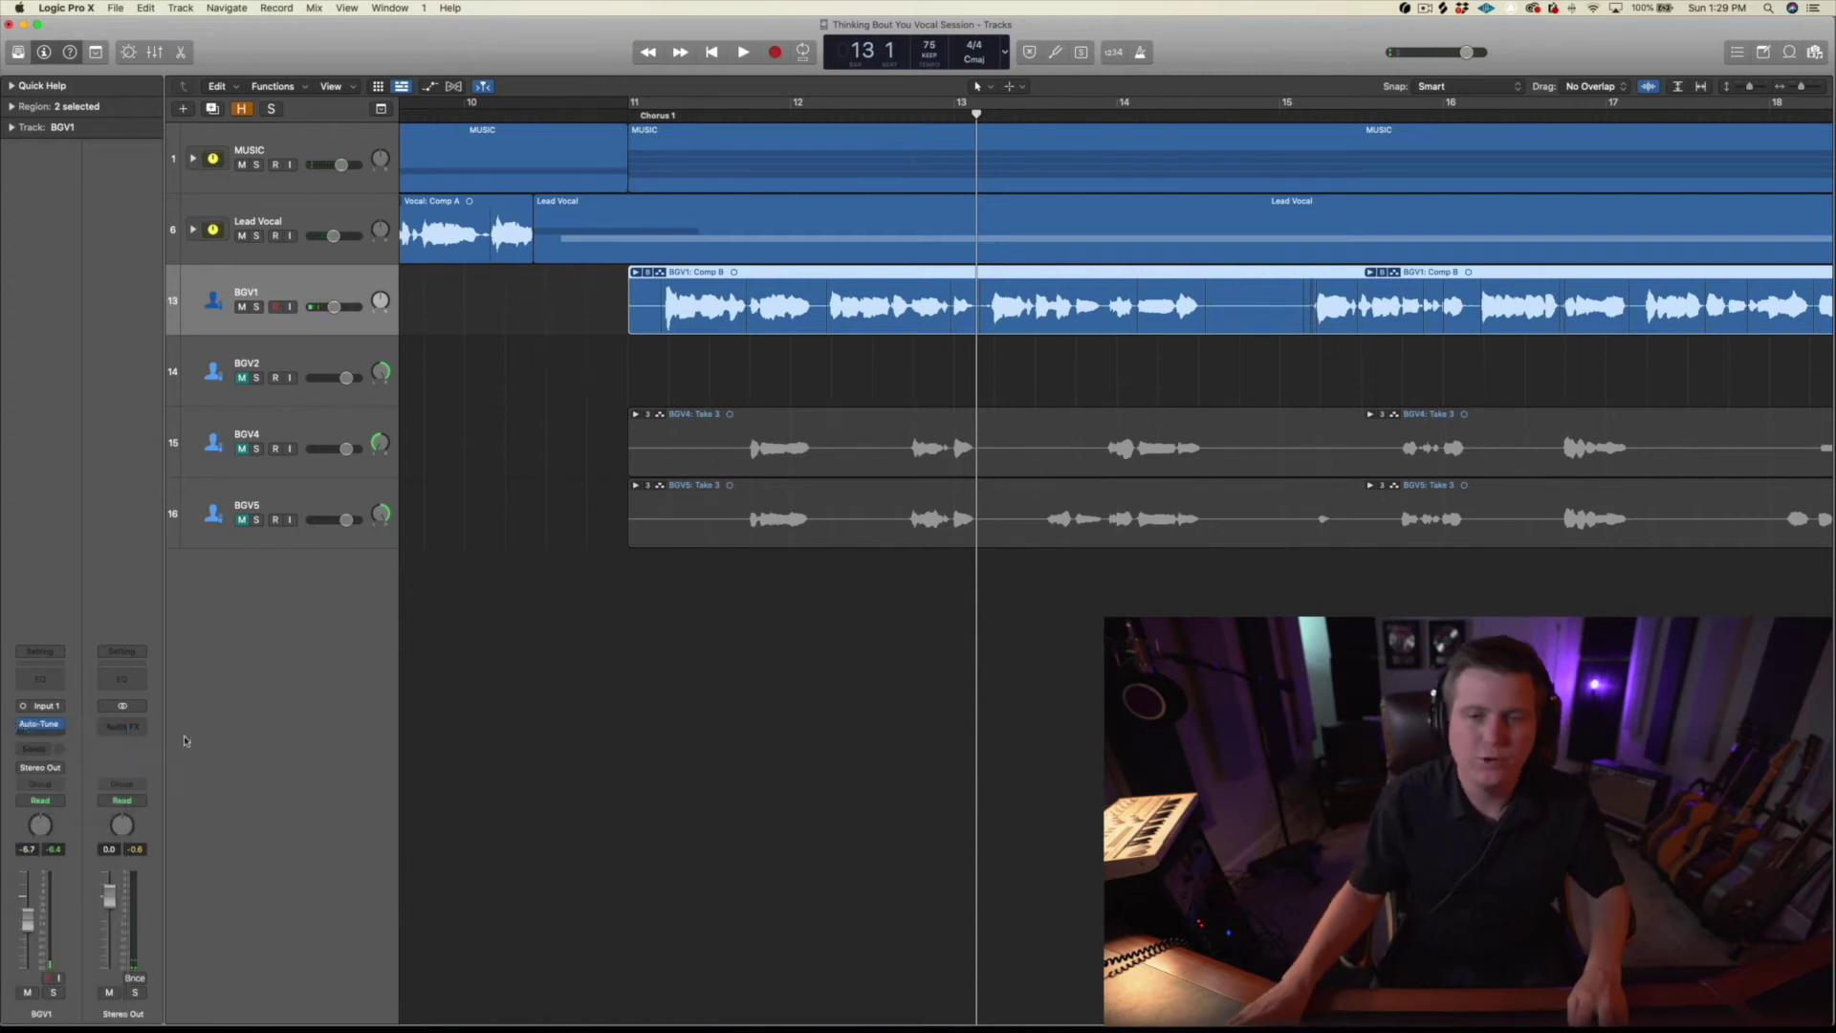
{"action": "left_click", "coordinate": [1193, 304]}
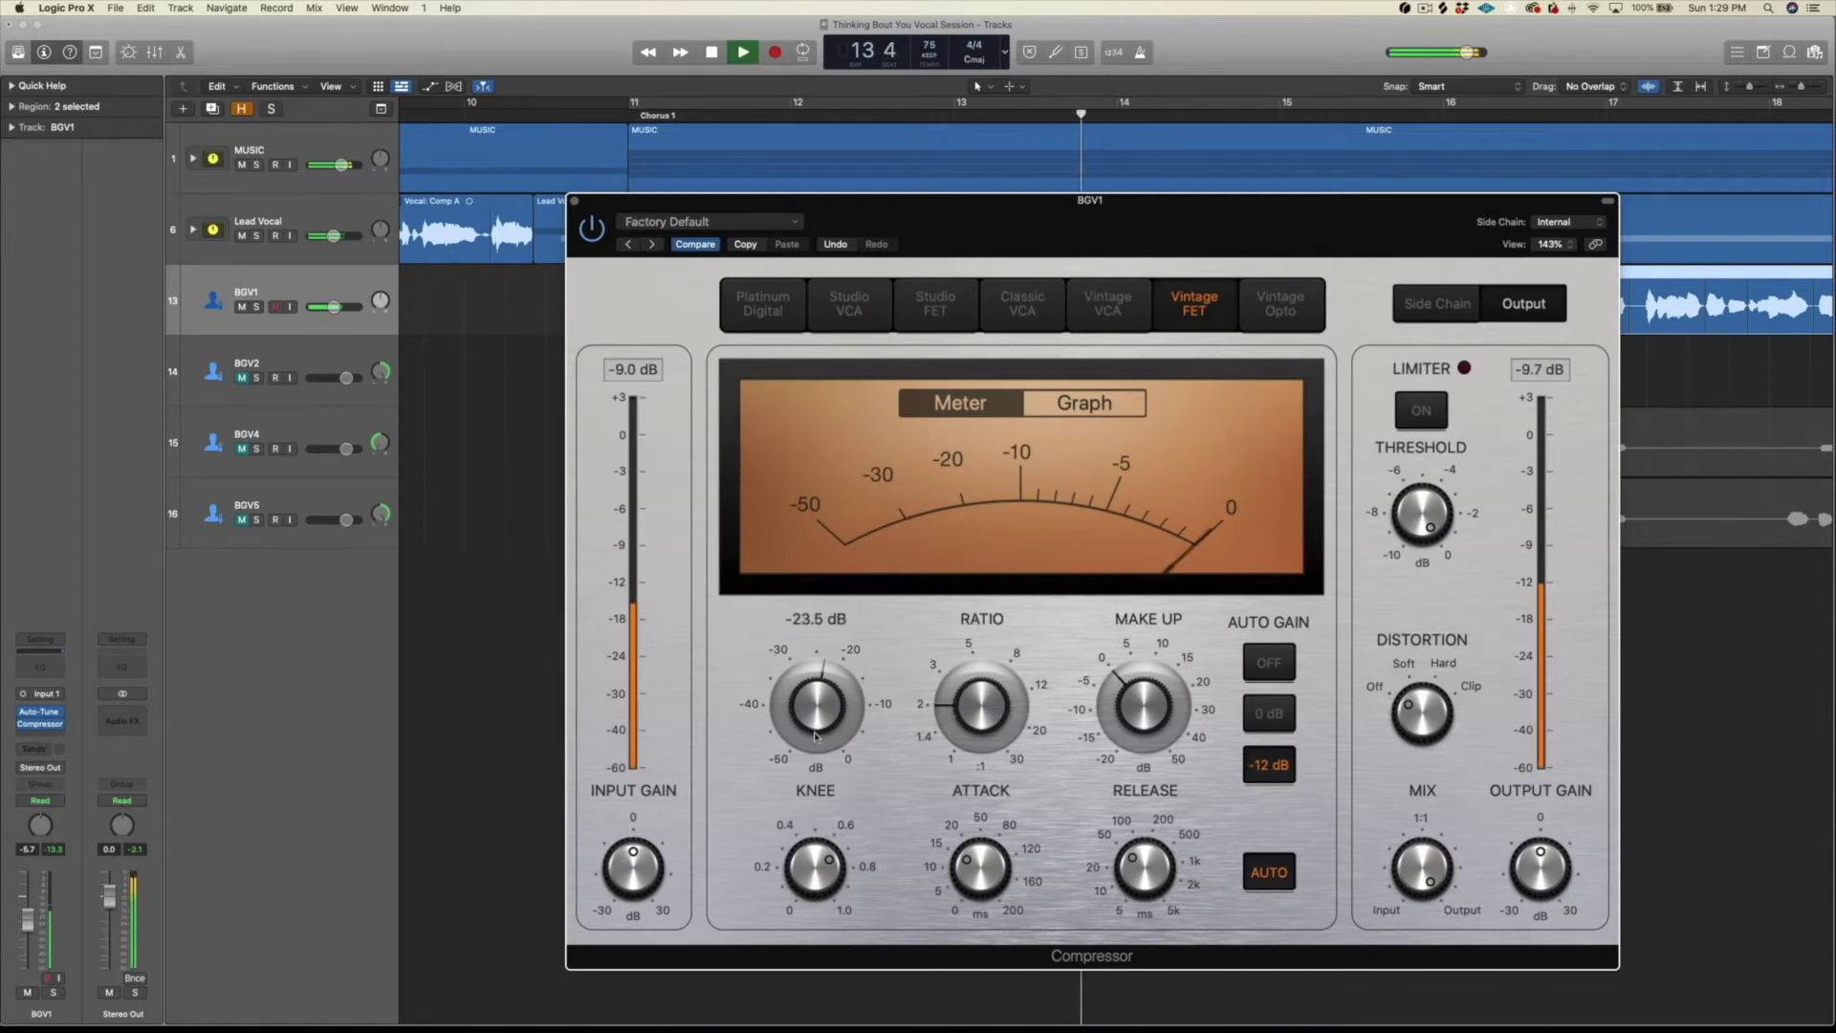
Step: Set the BGV1 Compressor's threshold to about -26.5 dB during chorus playback and close the plug-in
{"action": "key", "text": "space"}
{"action": "left_click_drag", "start_coordinate": [821, 723], "coordinate": [821, 696]}
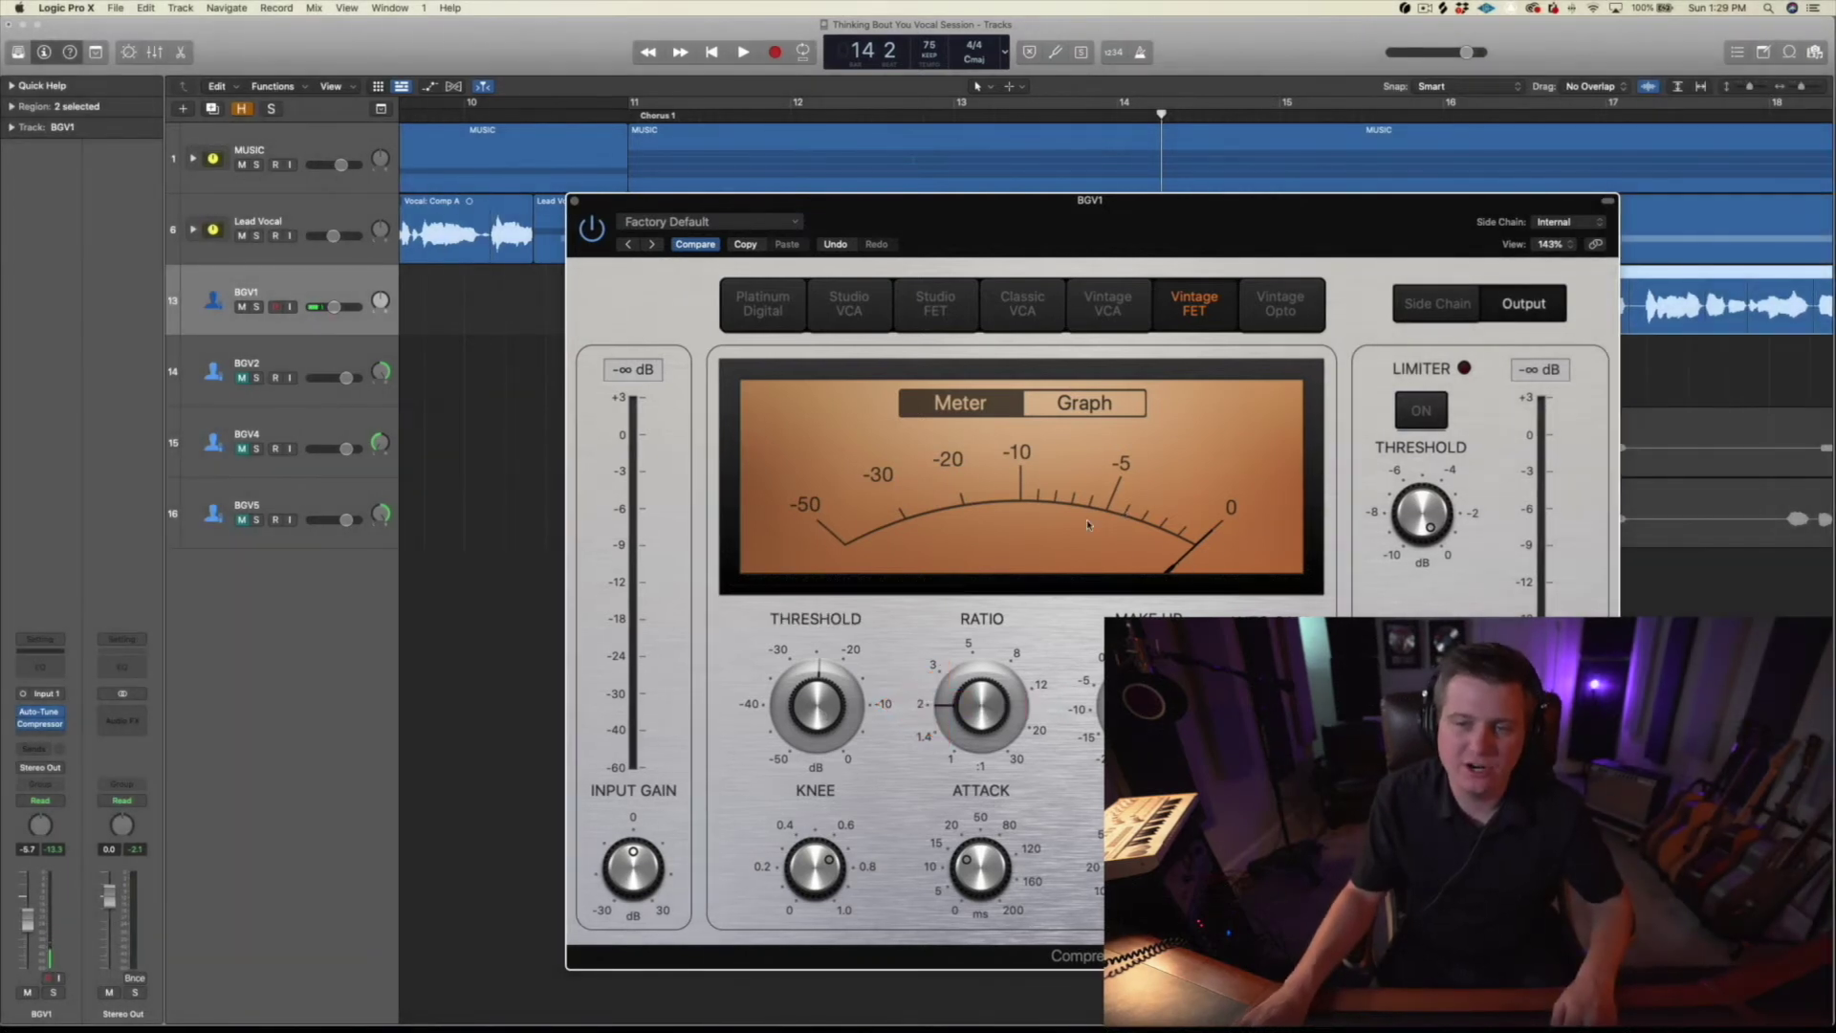
{"action": "key", "text": "space"}
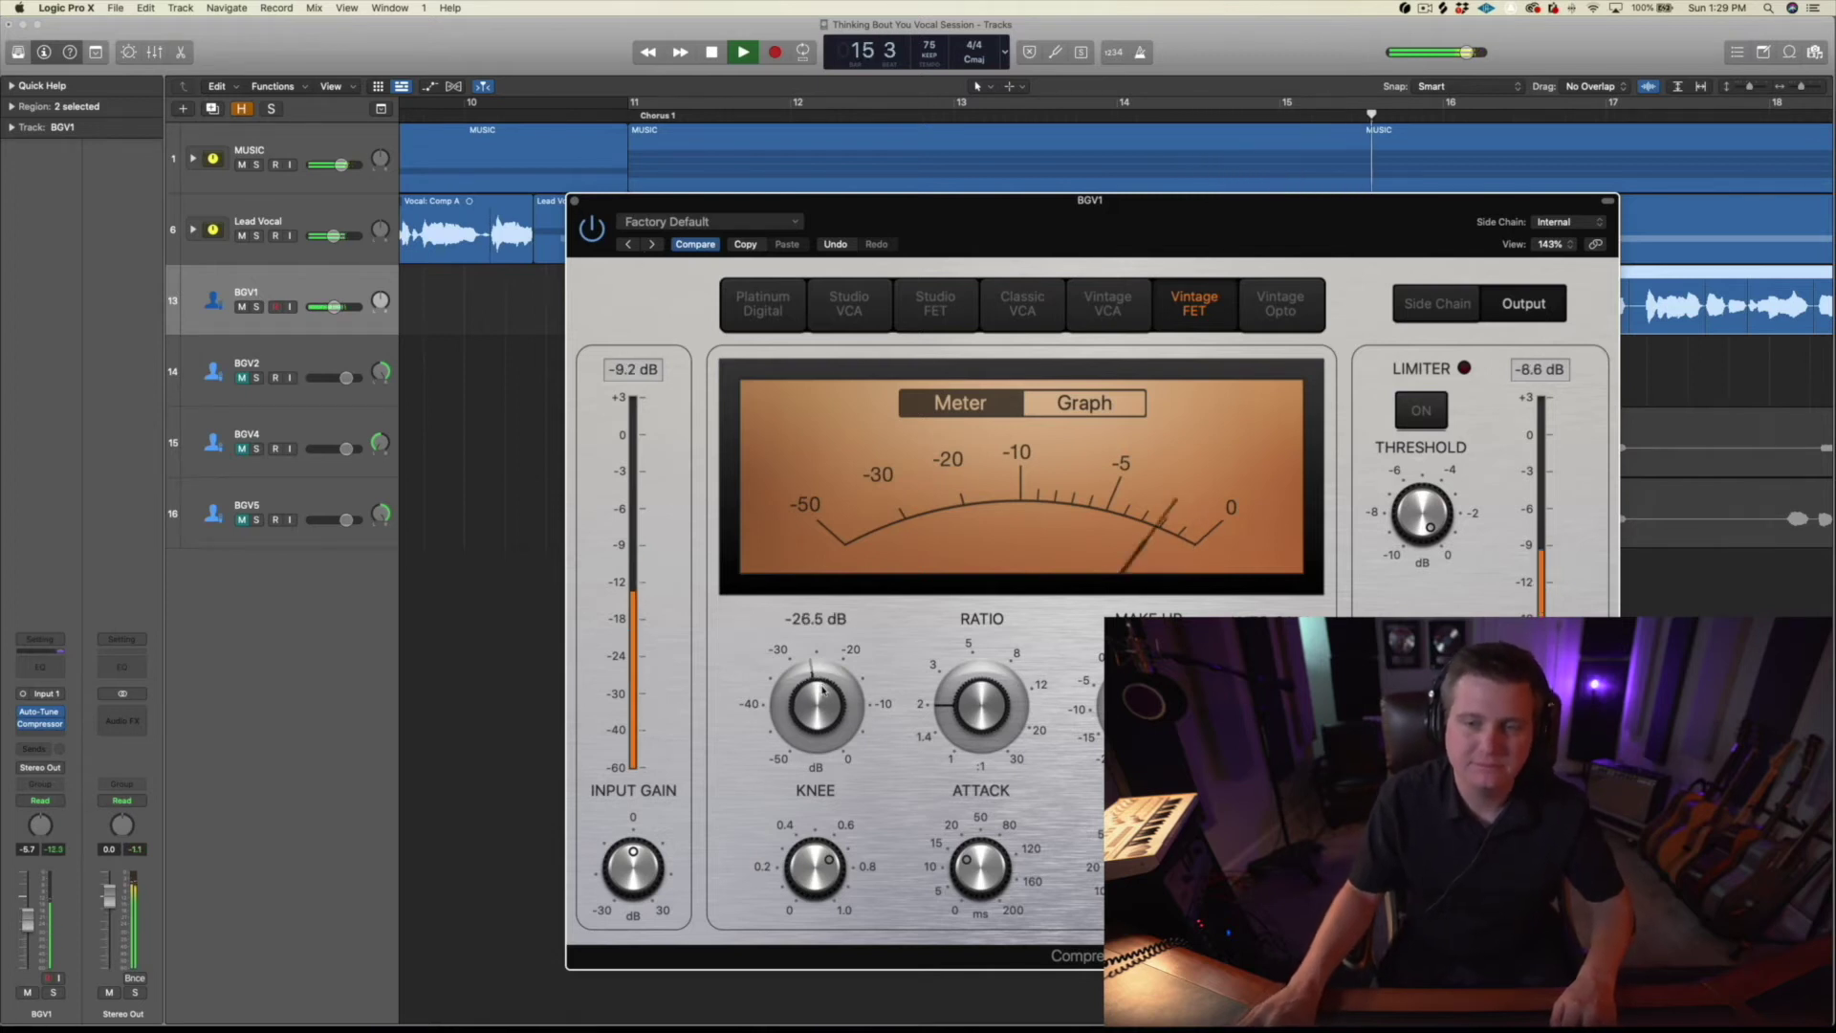
{"action": "left_click", "coordinate": [574, 202]}
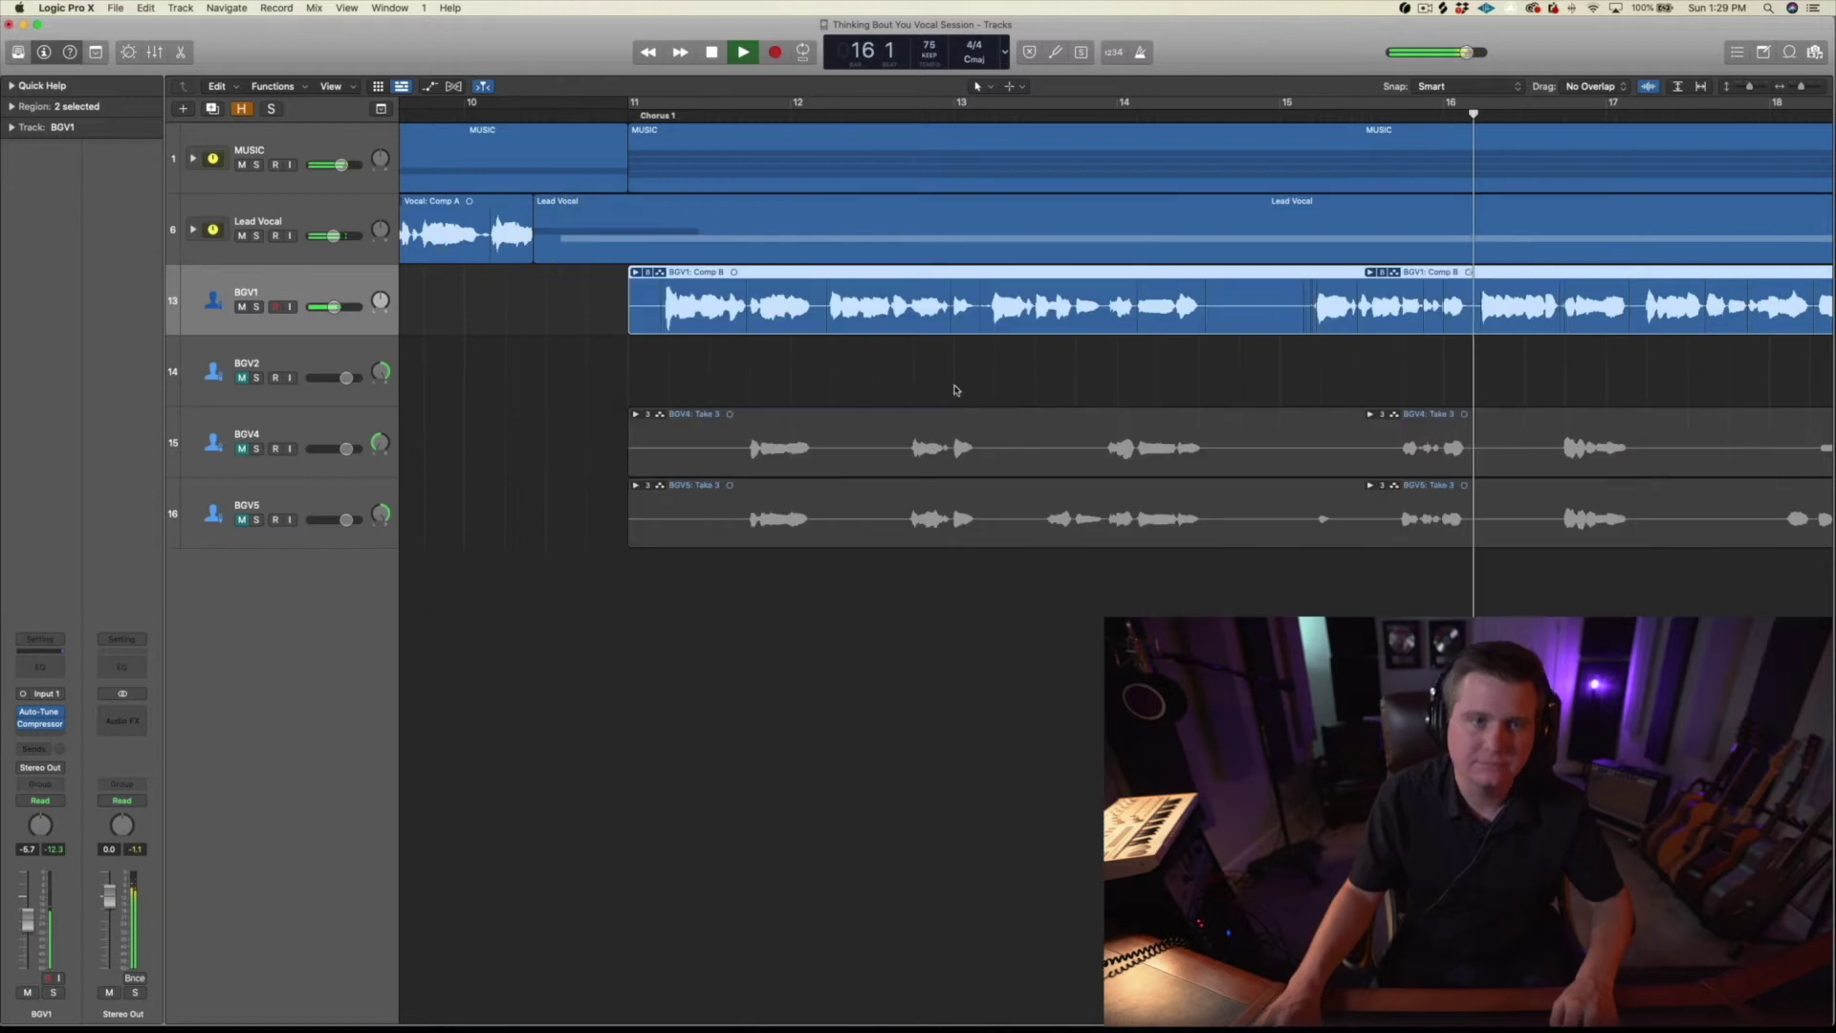
Step: Play Chorus 1 through to its end and lower the BGV1 track volume to -7.6 dB
{"action": "scroll", "coordinate": [1163, 364], "scroll_direction": "right", "scroll_amount": 9}
{"action": "scroll", "coordinate": [1157, 369], "scroll_direction": "left", "scroll_amount": 3}
{"action": "left_click", "coordinate": [1193, 372]}
{"action": "key", "text": "super+Left"}
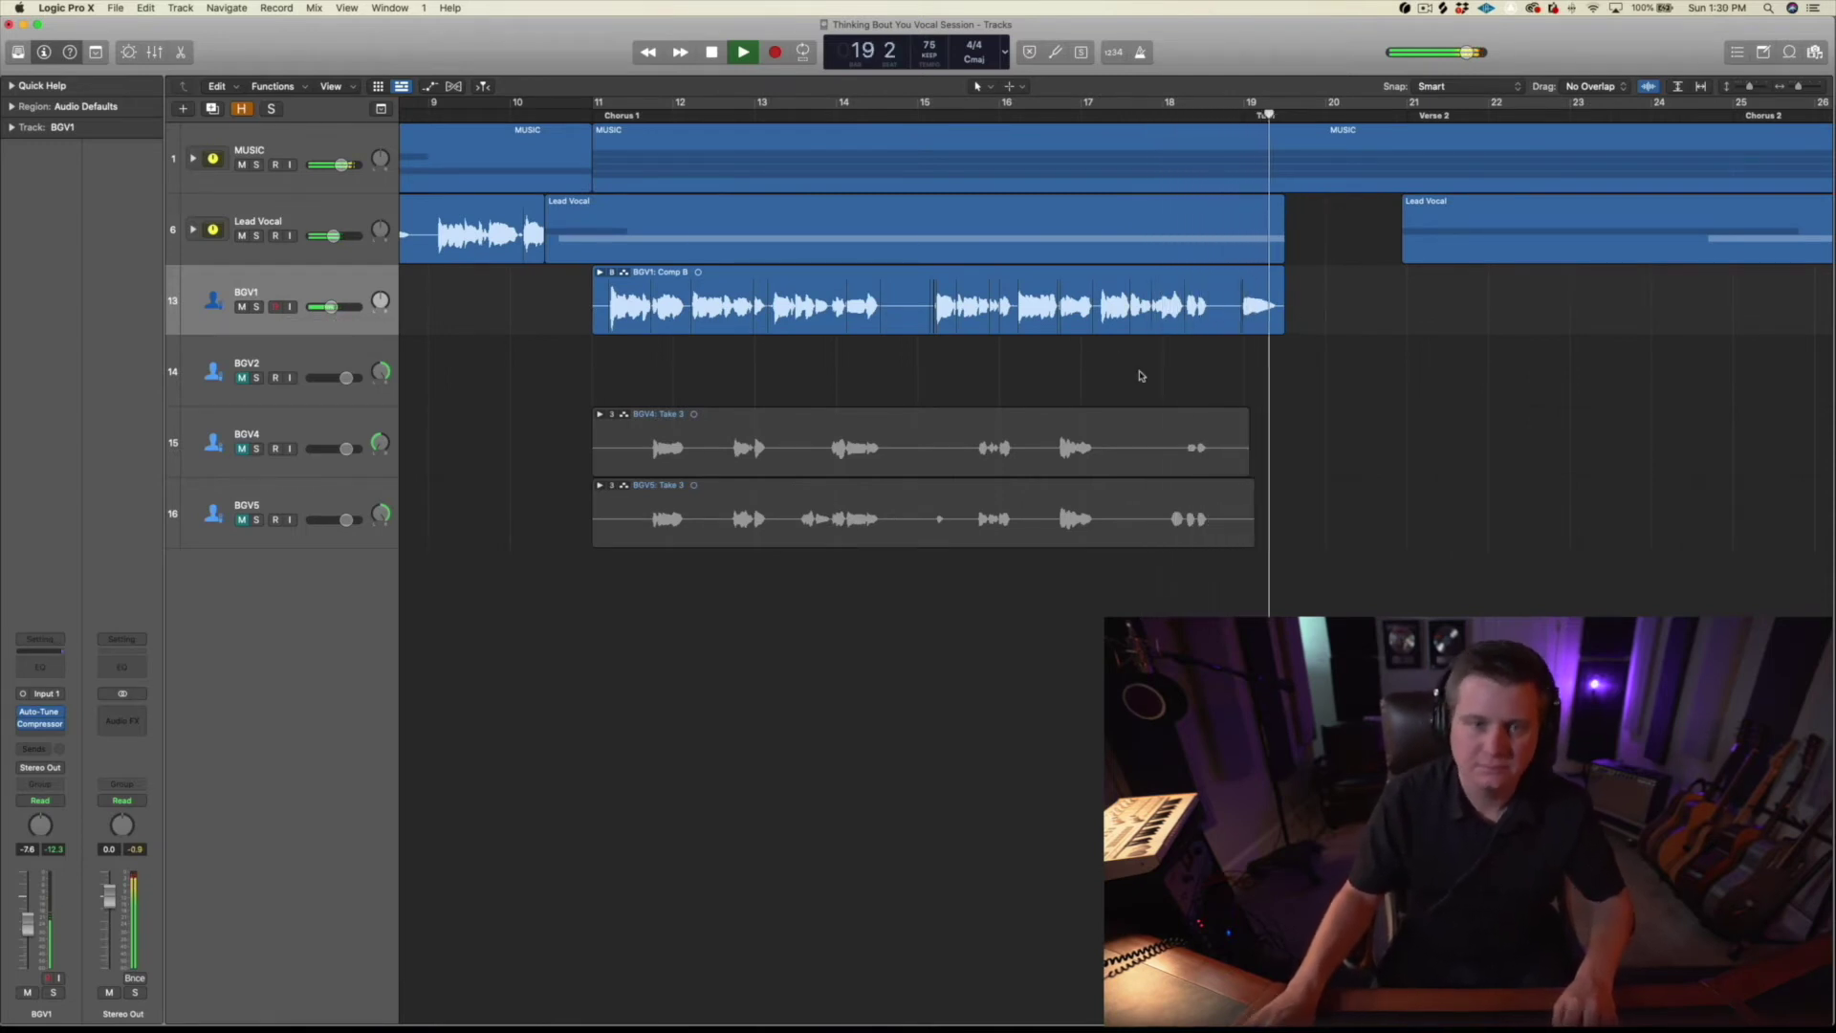
Step: Unmute BGV4, open its take folder and play its first phrase with the track volume at 0.0 dB
{"action": "left_click", "coordinate": [242, 449]}
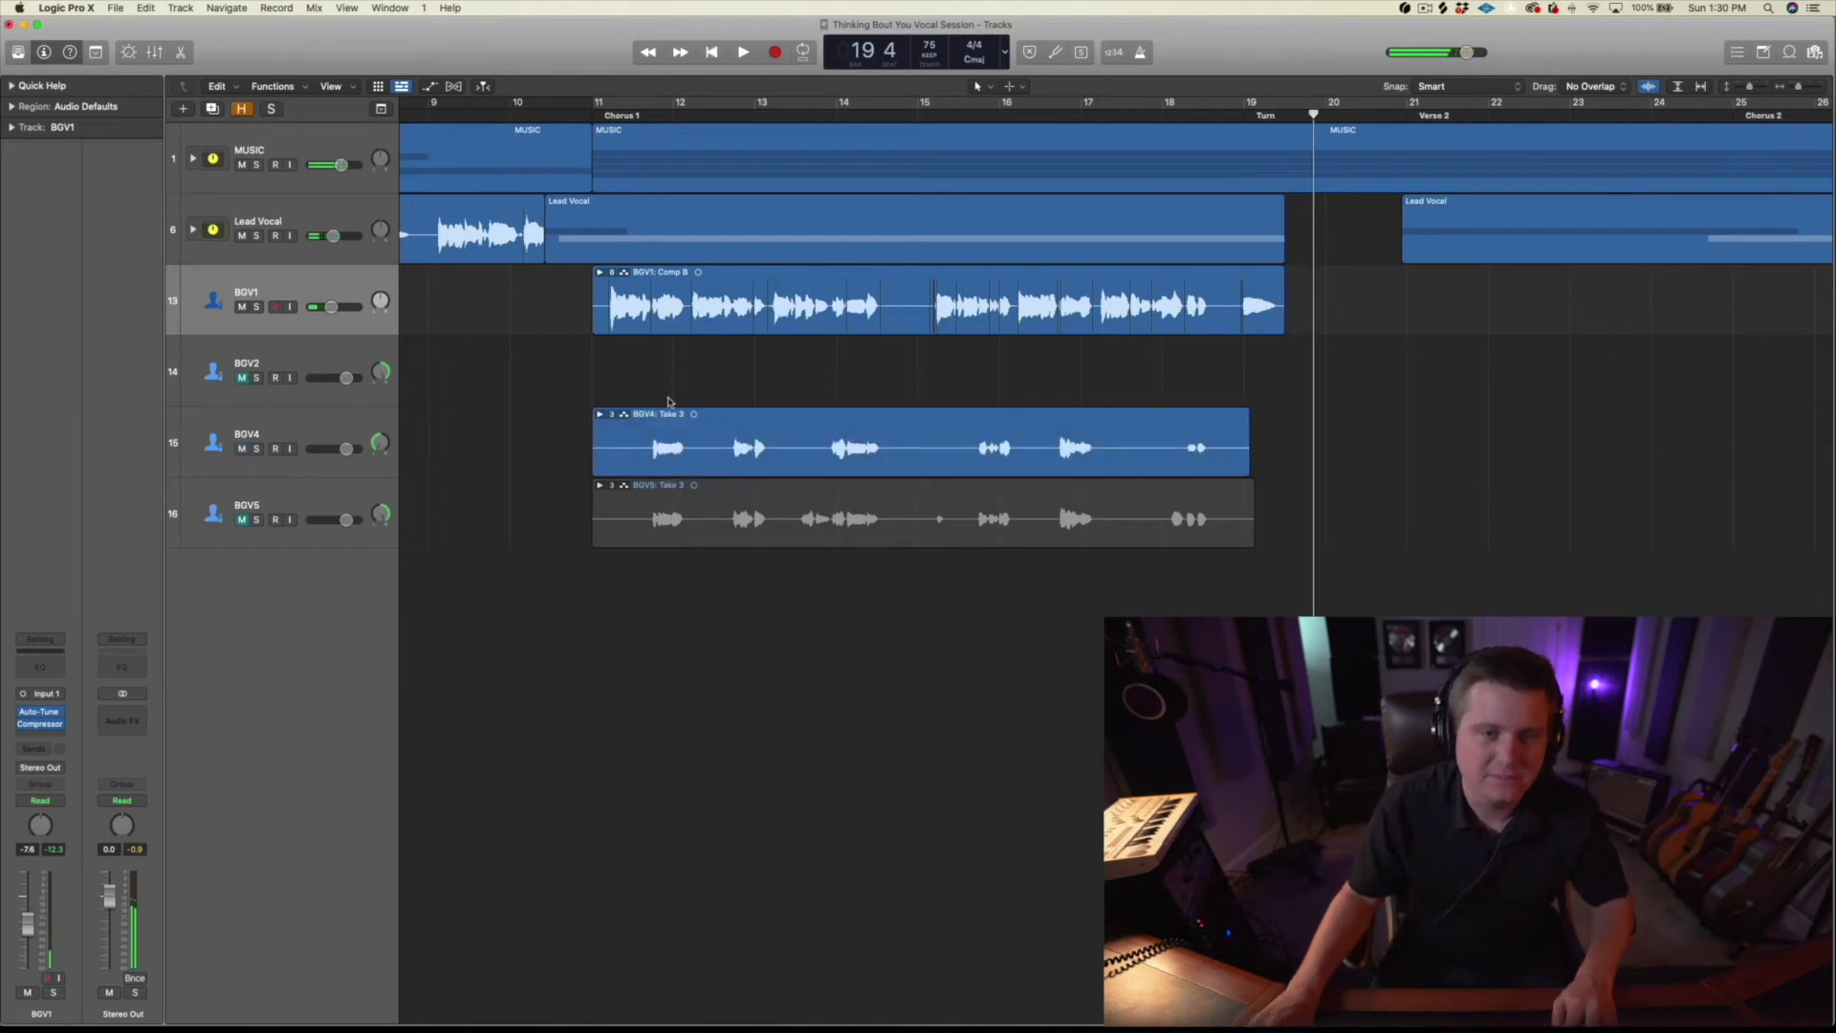
{"action": "left_click", "coordinate": [601, 416]}
{"action": "left_click", "coordinate": [648, 439]}
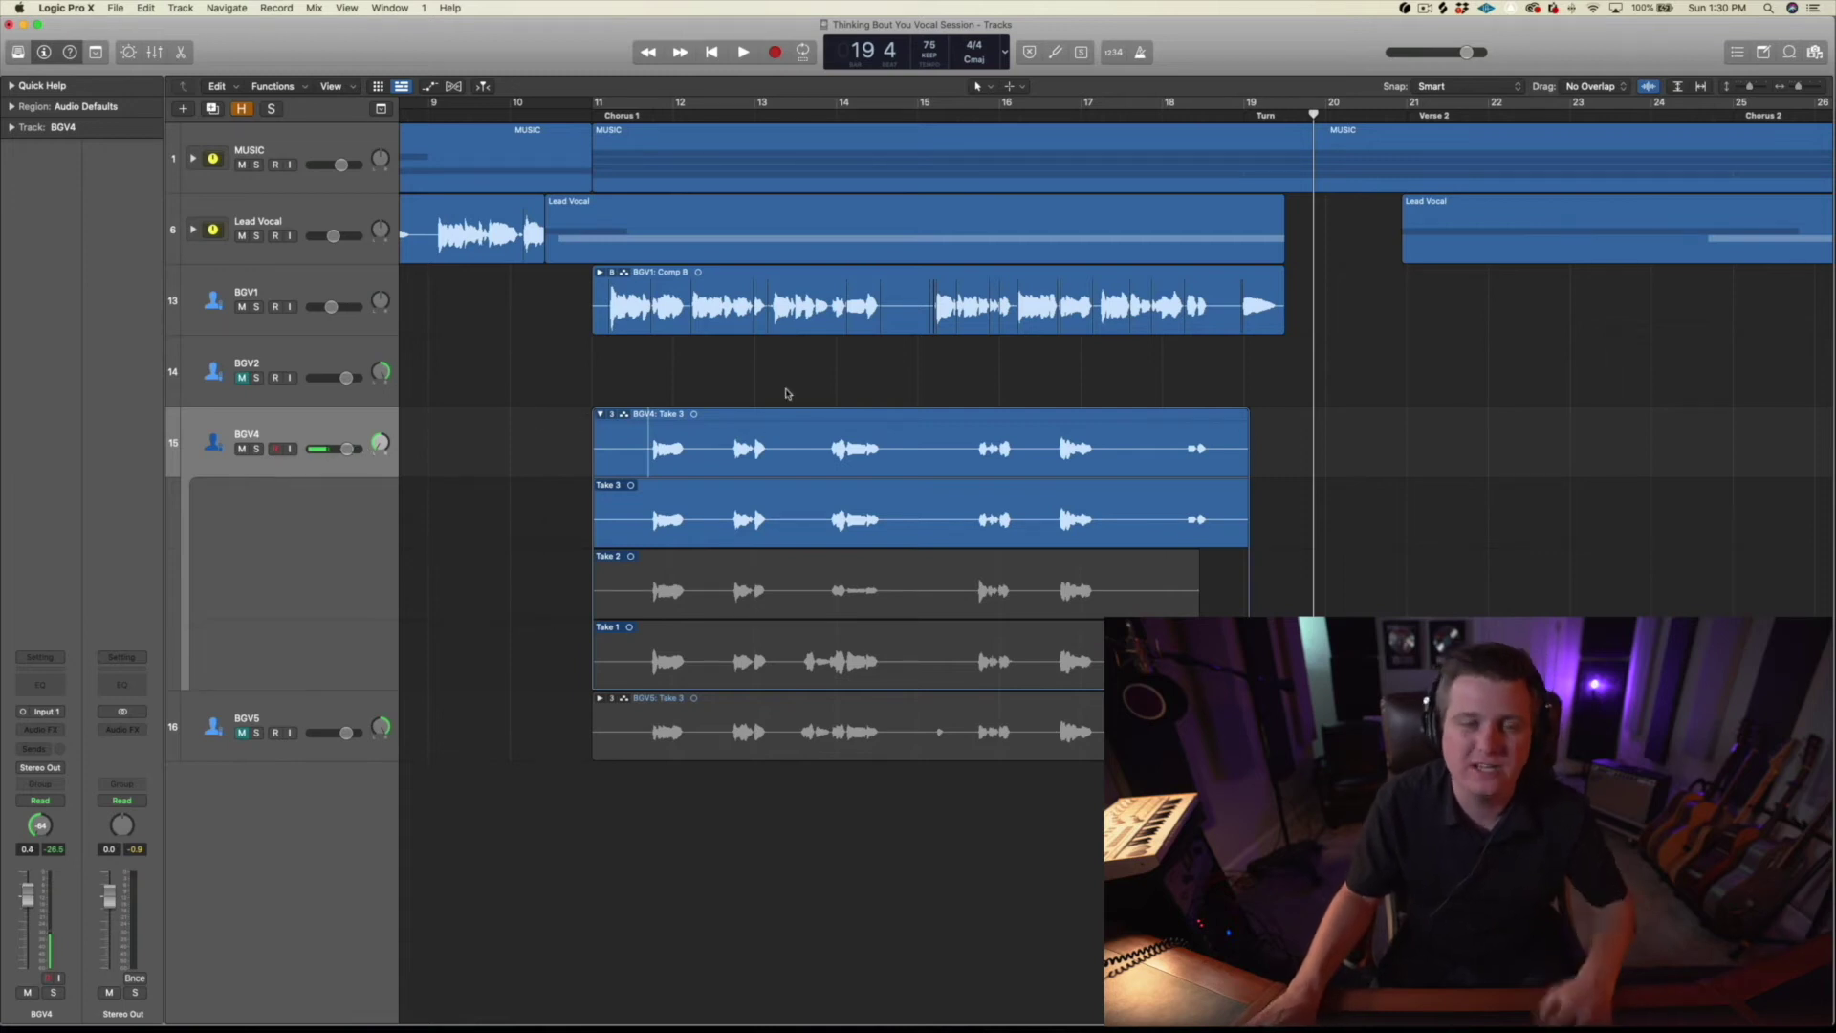
{"action": "key", "text": "space"}
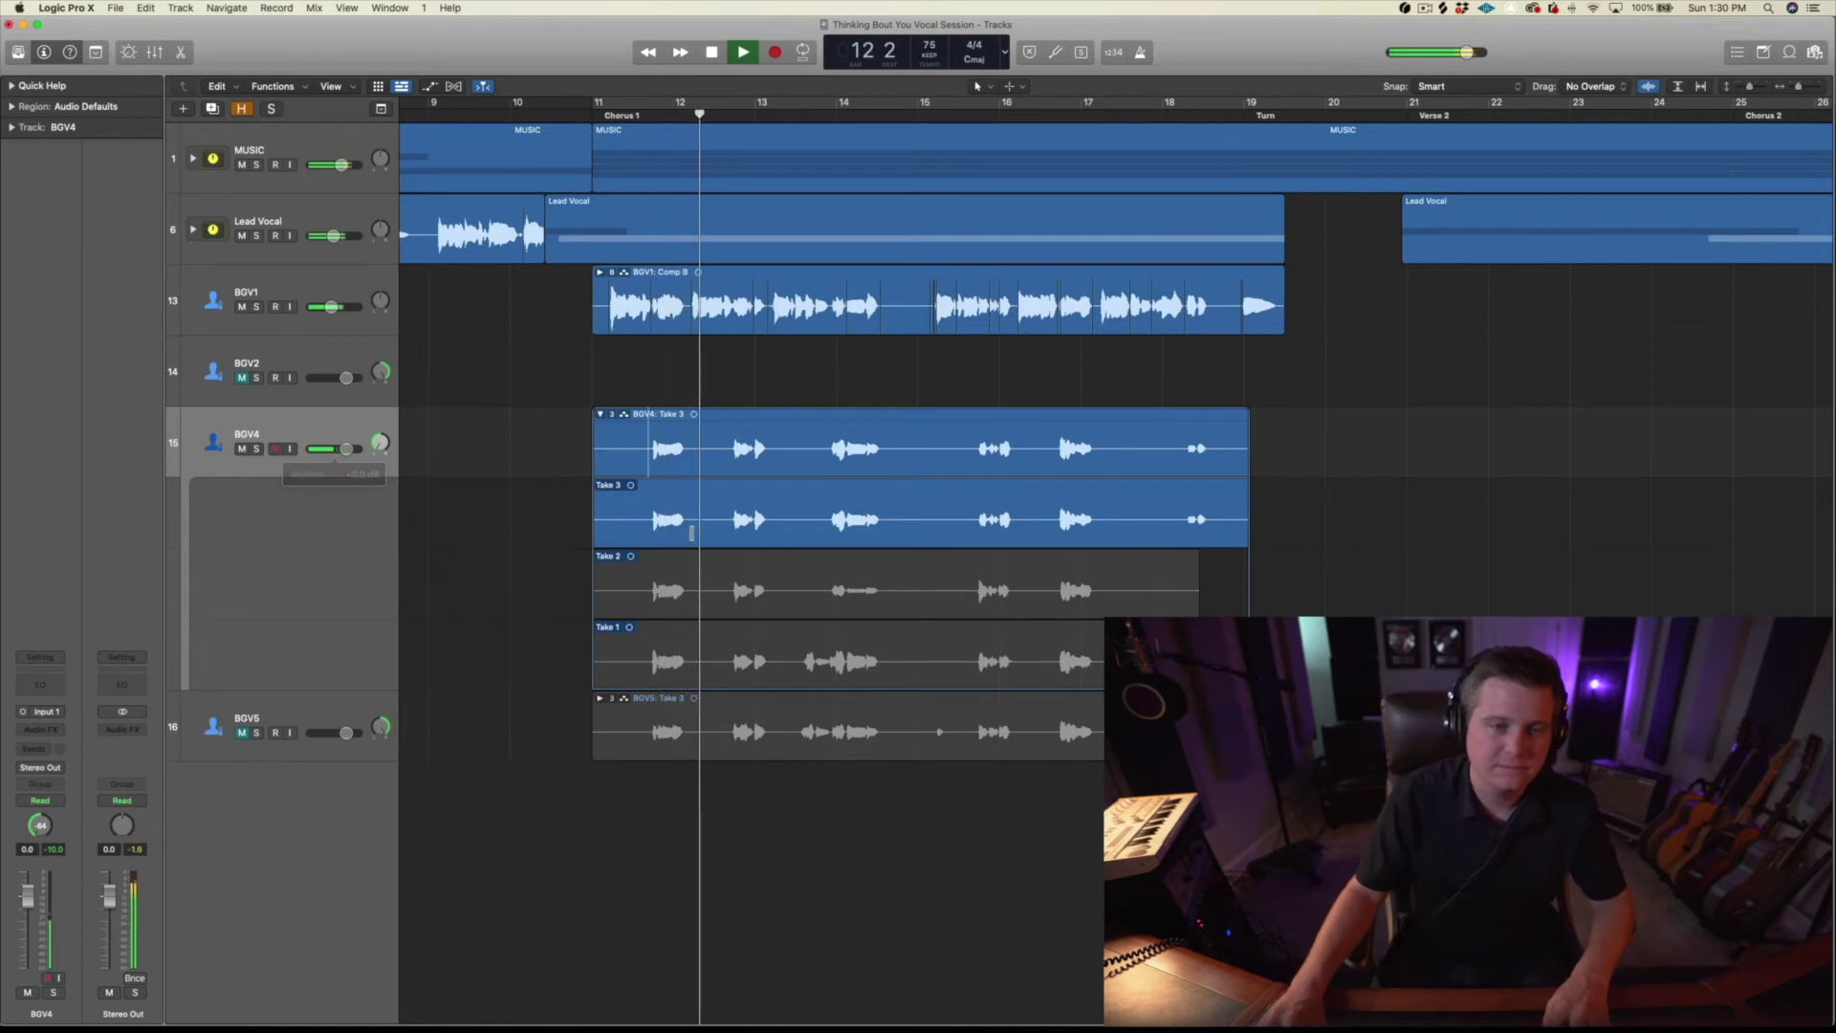
Step: Choose Take 2 for BGV4's first phrase around bar 12 and fine-tune the section's end
{"action": "left_click_drag", "start_coordinate": [651, 588], "coordinate": [705, 588]}
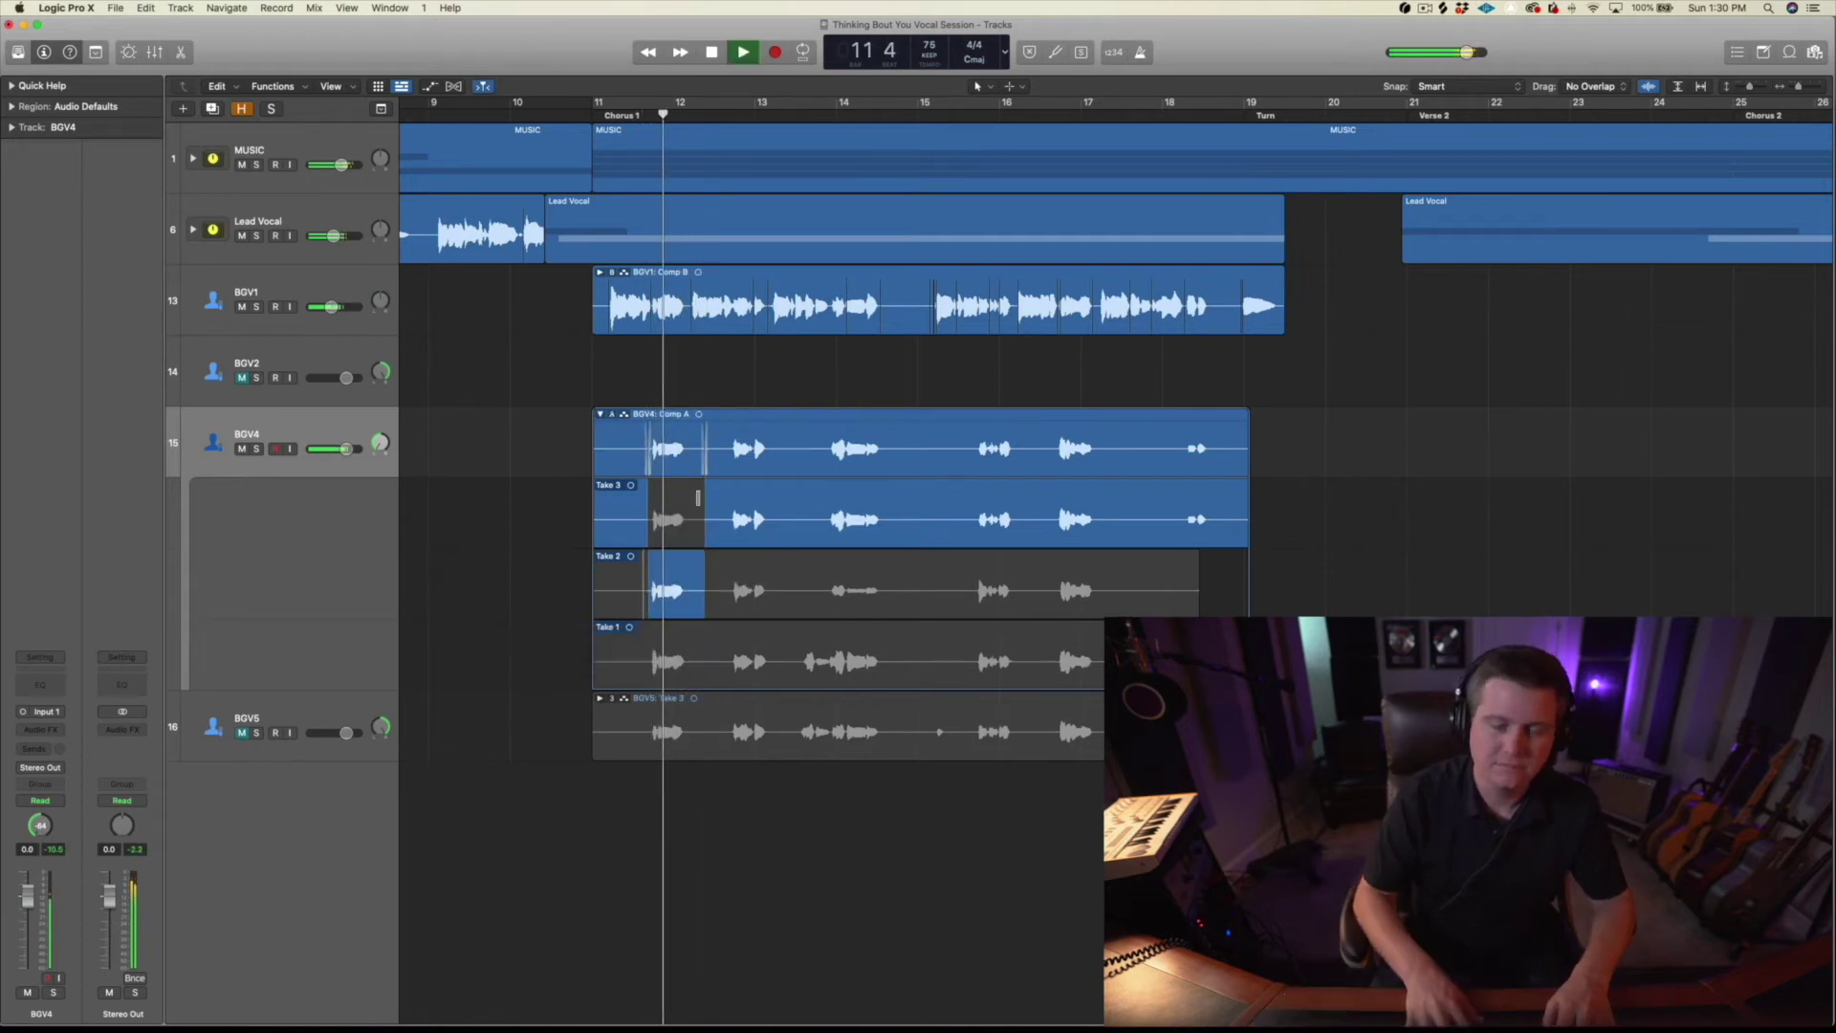
{"action": "key", "text": "super+Right"}
{"action": "key", "text": "super+Right"}
{"action": "key", "text": "super+Right"}
{"action": "left_click_drag", "start_coordinate": [1183, 576], "coordinate": [1177, 574]}
{"action": "scroll", "coordinate": [1214, 525], "scroll_direction": "right", "scroll_amount": 1}
{"action": "left_click_drag", "start_coordinate": [1137, 515], "coordinate": [1146, 515]}
Step: Isolate the BGV4 phrase across bar 13, audition Take 2, switch it to Take 1 and fine-tune the section's edges
{"action": "left_click_drag", "start_coordinate": [1212, 582], "coordinate": [1312, 585]}
{"action": "left_click", "coordinate": [1237, 585], "text": "super"}
{"action": "key", "text": "space"}
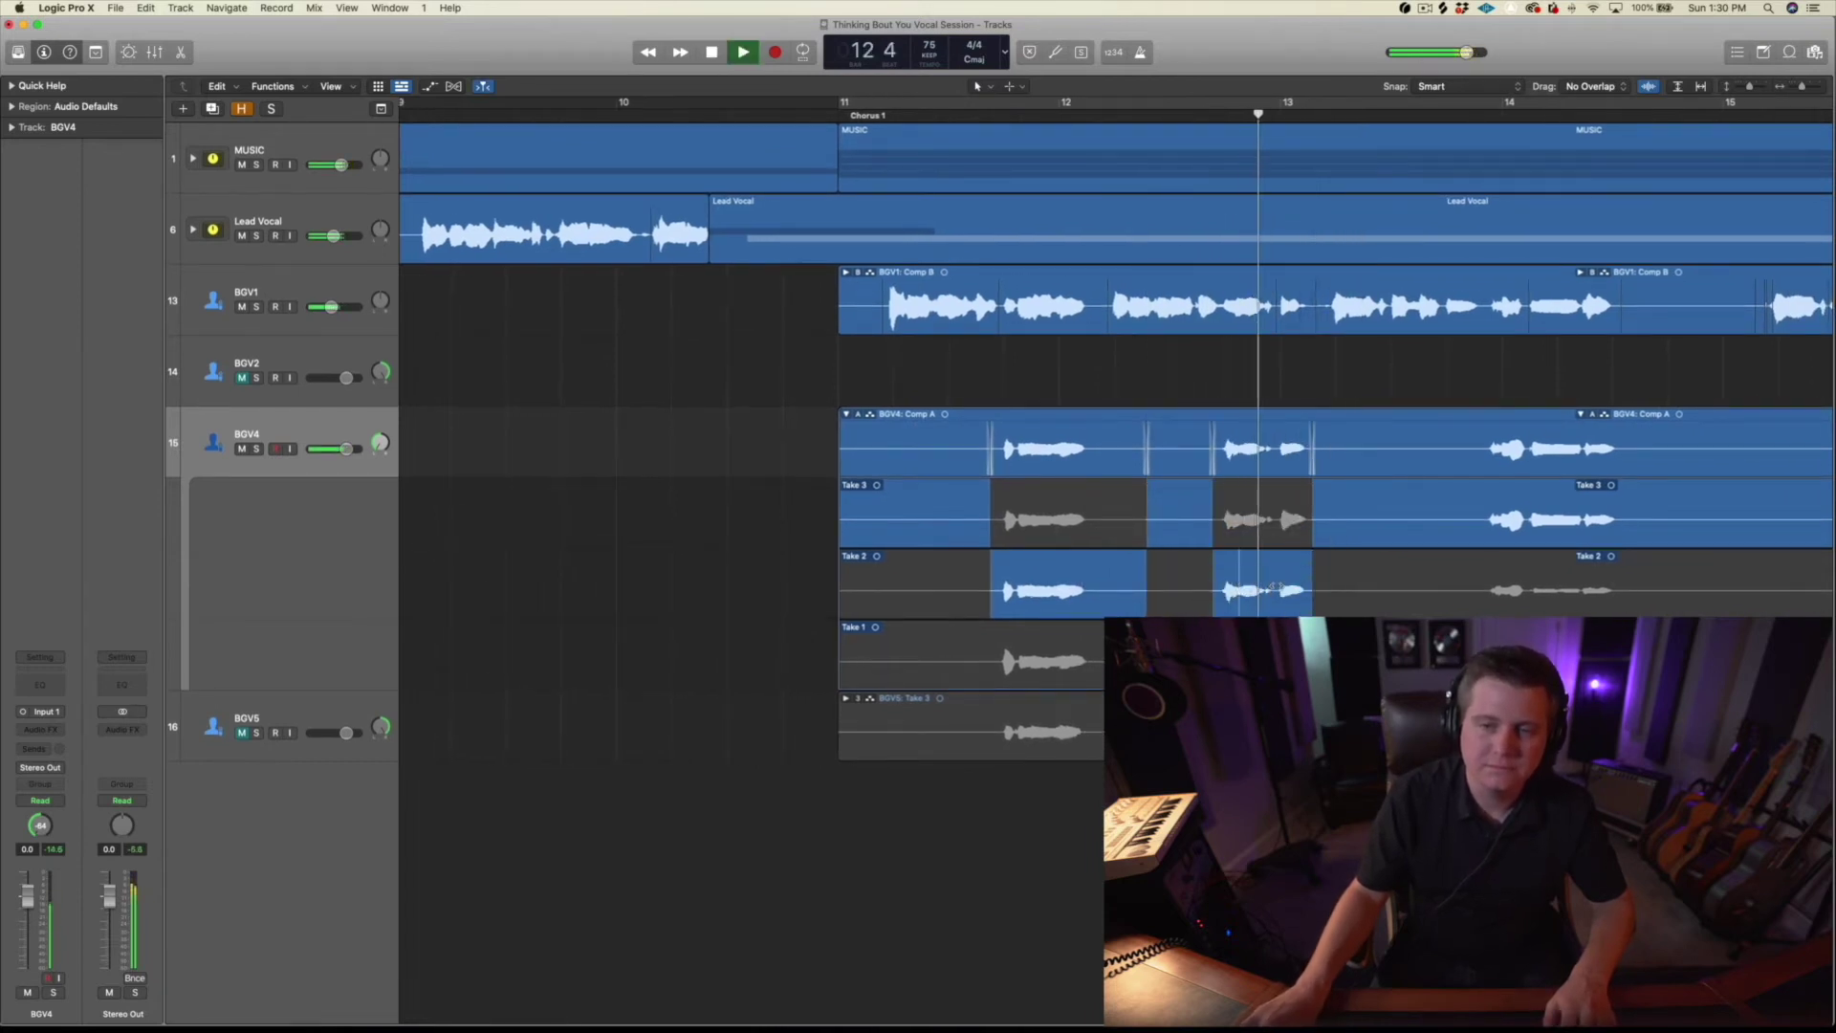
{"action": "scroll", "coordinate": [1276, 585], "scroll_direction": "right", "scroll_amount": 2}
{"action": "left_click", "coordinate": [1117, 651]}
{"action": "left_click", "coordinate": [1080, 647], "text": "super"}
{"action": "key", "text": "space"}
{"action": "scroll", "coordinate": [1080, 646], "scroll_direction": "right", "scroll_amount": 5}
{"action": "left_click_drag", "start_coordinate": [812, 645], "coordinate": [820, 645]}
{"action": "left_click_drag", "start_coordinate": [707, 537], "coordinate": [702, 538]}
{"action": "scroll", "coordinate": [1042, 565], "scroll_direction": "right", "scroll_amount": 2}
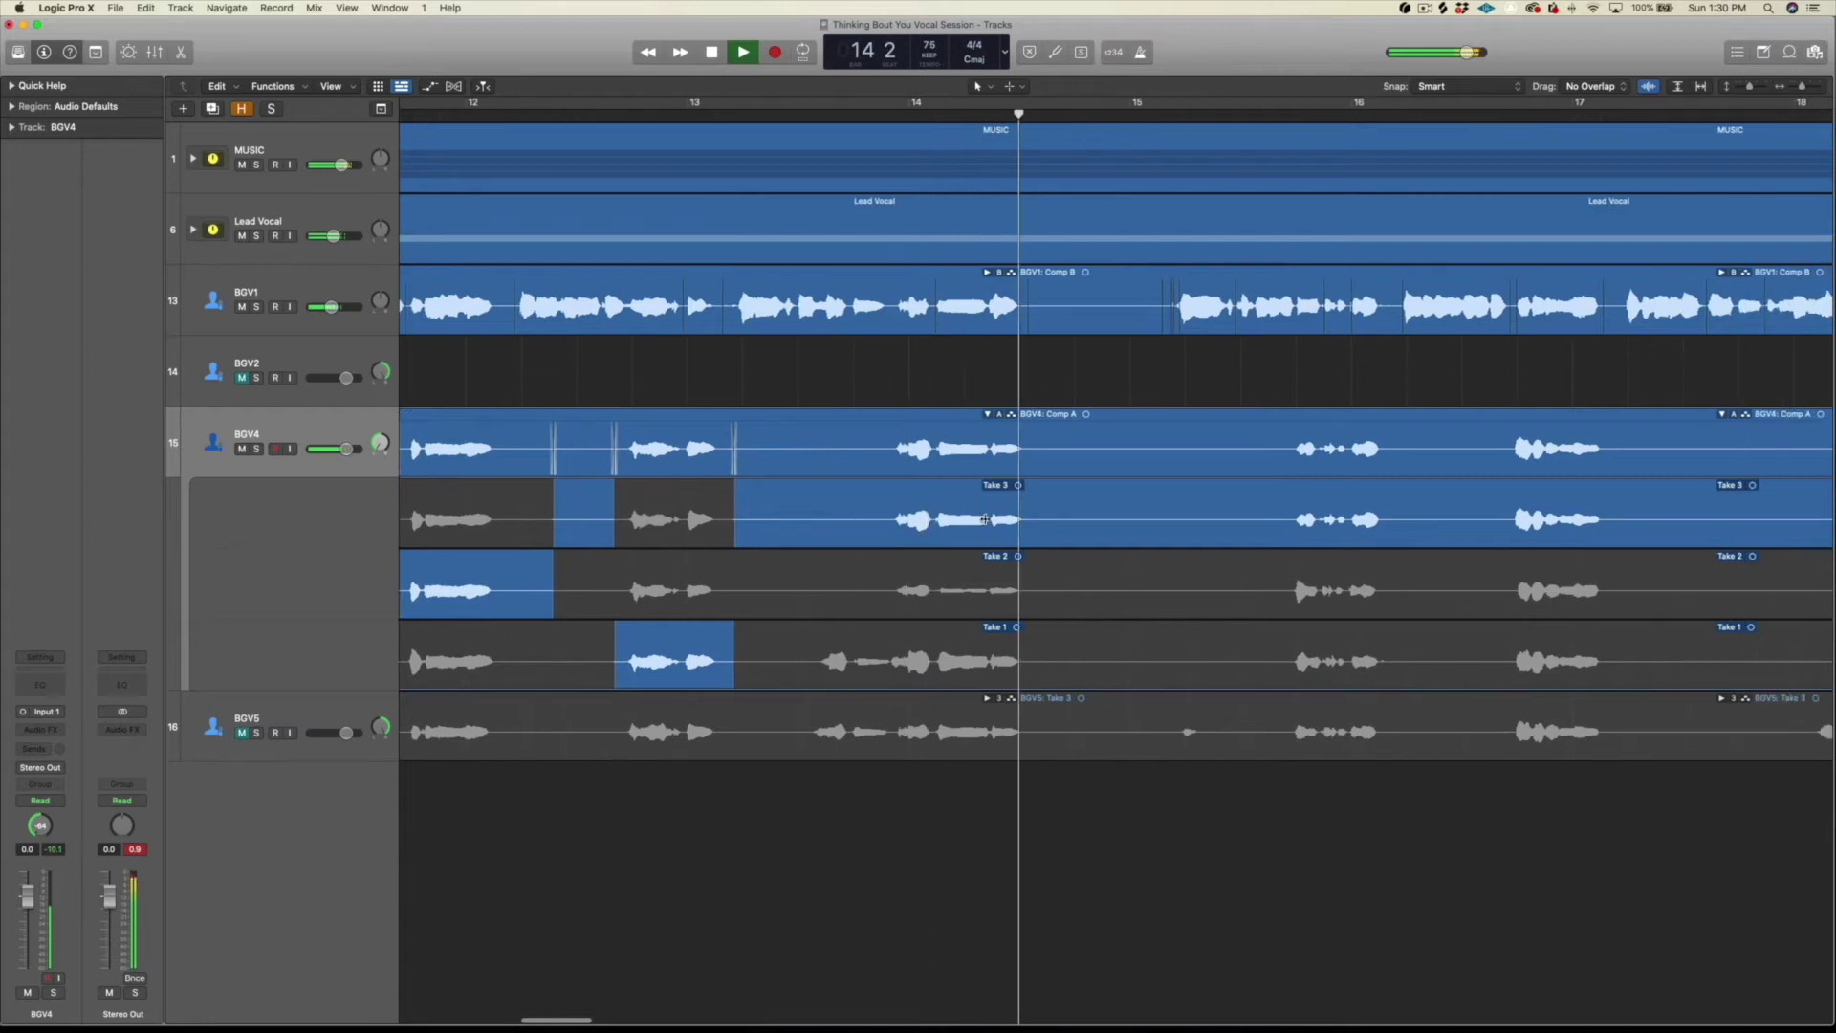
Step: Choose Take 2 for the BGV4 phrase around bar 16, play it and extend the section's end slightly
{"action": "scroll", "coordinate": [986, 520], "scroll_direction": "right", "scroll_amount": 8}
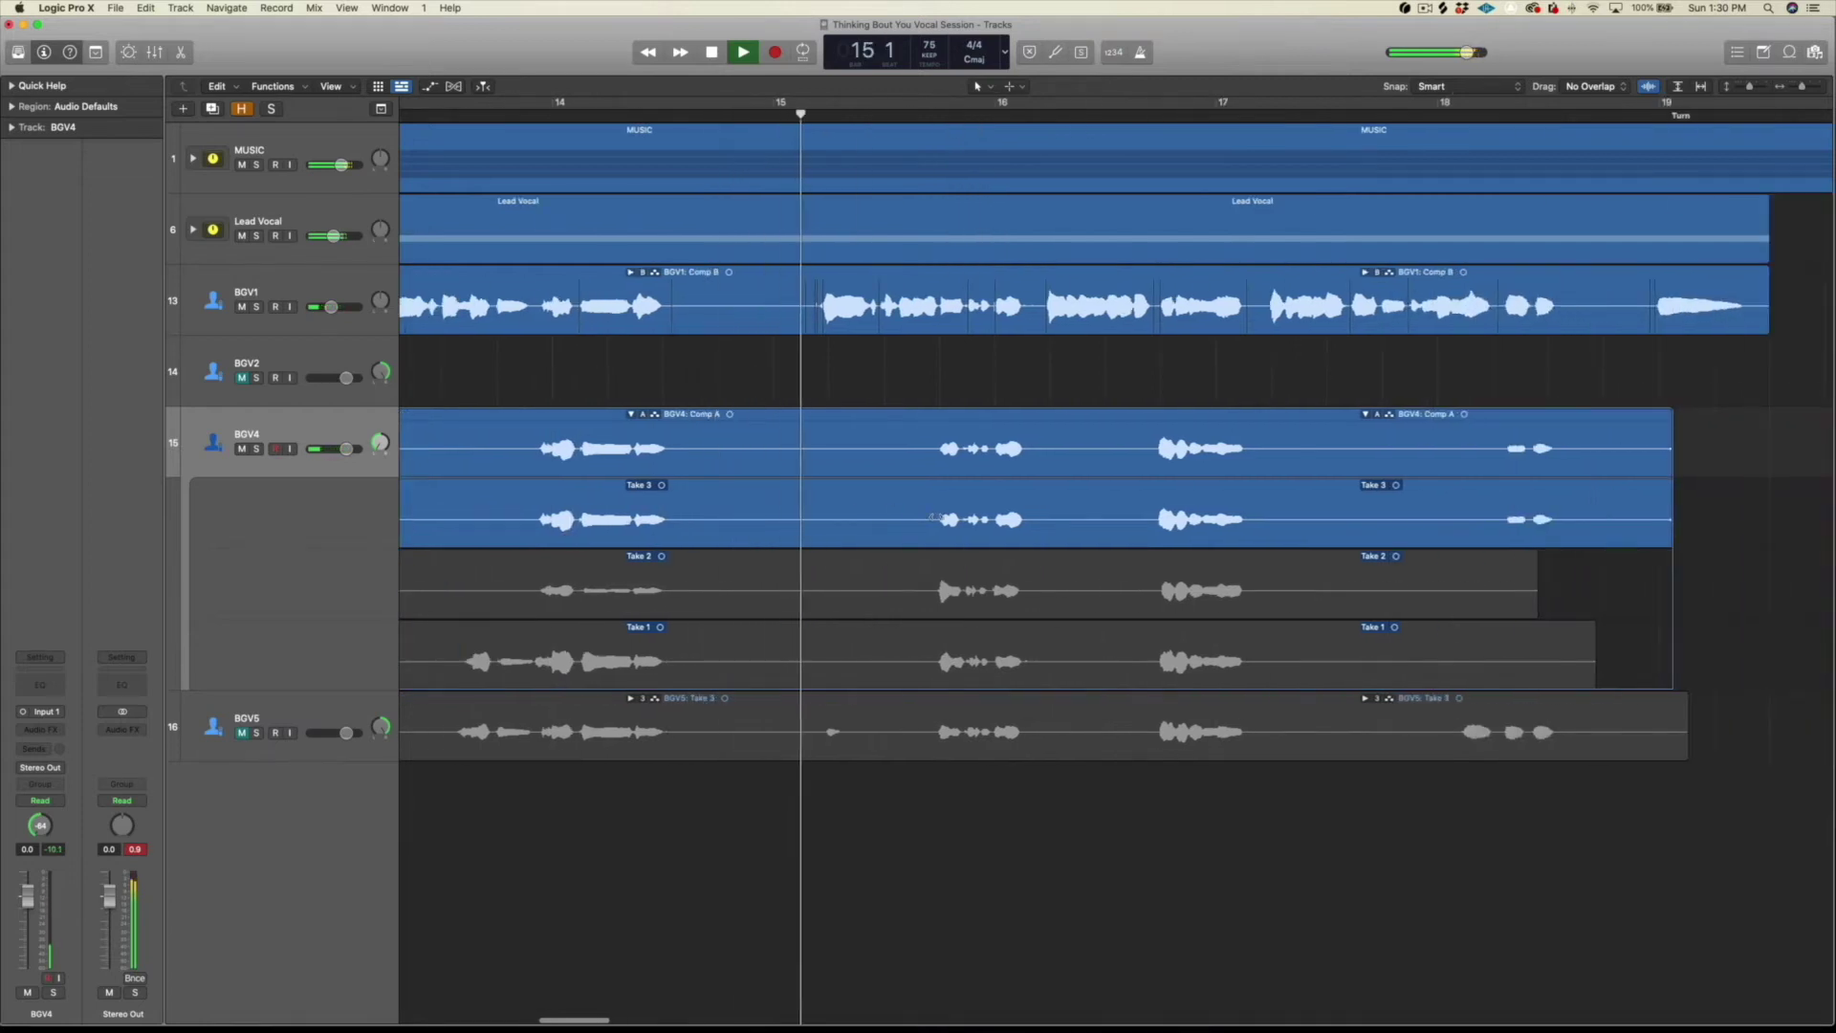
{"action": "key", "text": "super+Left"}
{"action": "scroll", "coordinate": [993, 502], "scroll_direction": "right", "scroll_amount": 1}
{"action": "scroll", "coordinate": [1009, 511], "scroll_direction": "right", "scroll_amount": 2}
{"action": "left_click_drag", "start_coordinate": [996, 591], "coordinate": [1073, 591]}
{"action": "left_click", "coordinate": [997, 590], "text": "super"}
{"action": "key", "text": "space"}
{"action": "left_click", "coordinate": [998, 591], "text": "super"}
{"action": "key", "text": "space"}
{"action": "left_click_drag", "start_coordinate": [1073, 588], "coordinate": [1081, 588]}
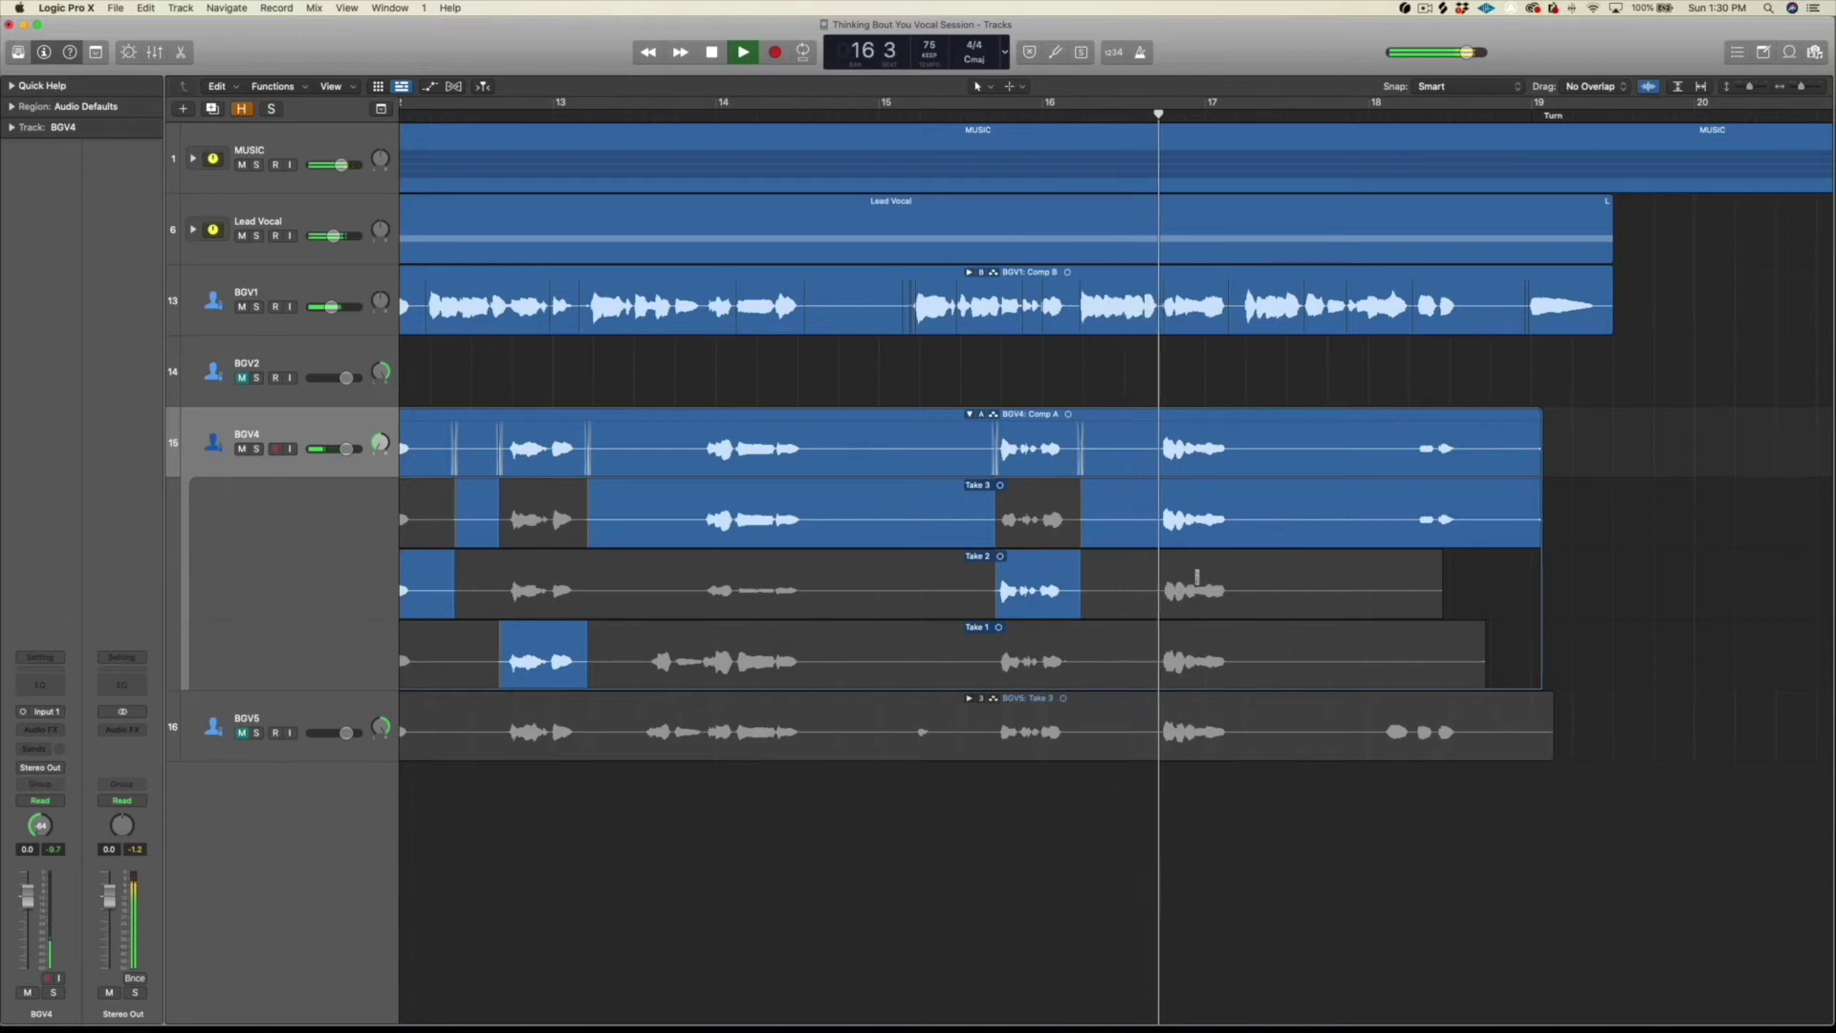
Step: Isolate the BGV4 phrase around bar 17 and shorten its section to end just before bar 17, leaving Take 3 for the phrase ending
{"action": "left_click_drag", "start_coordinate": [1165, 588], "coordinate": [1241, 585]}
{"action": "key", "text": "space"}
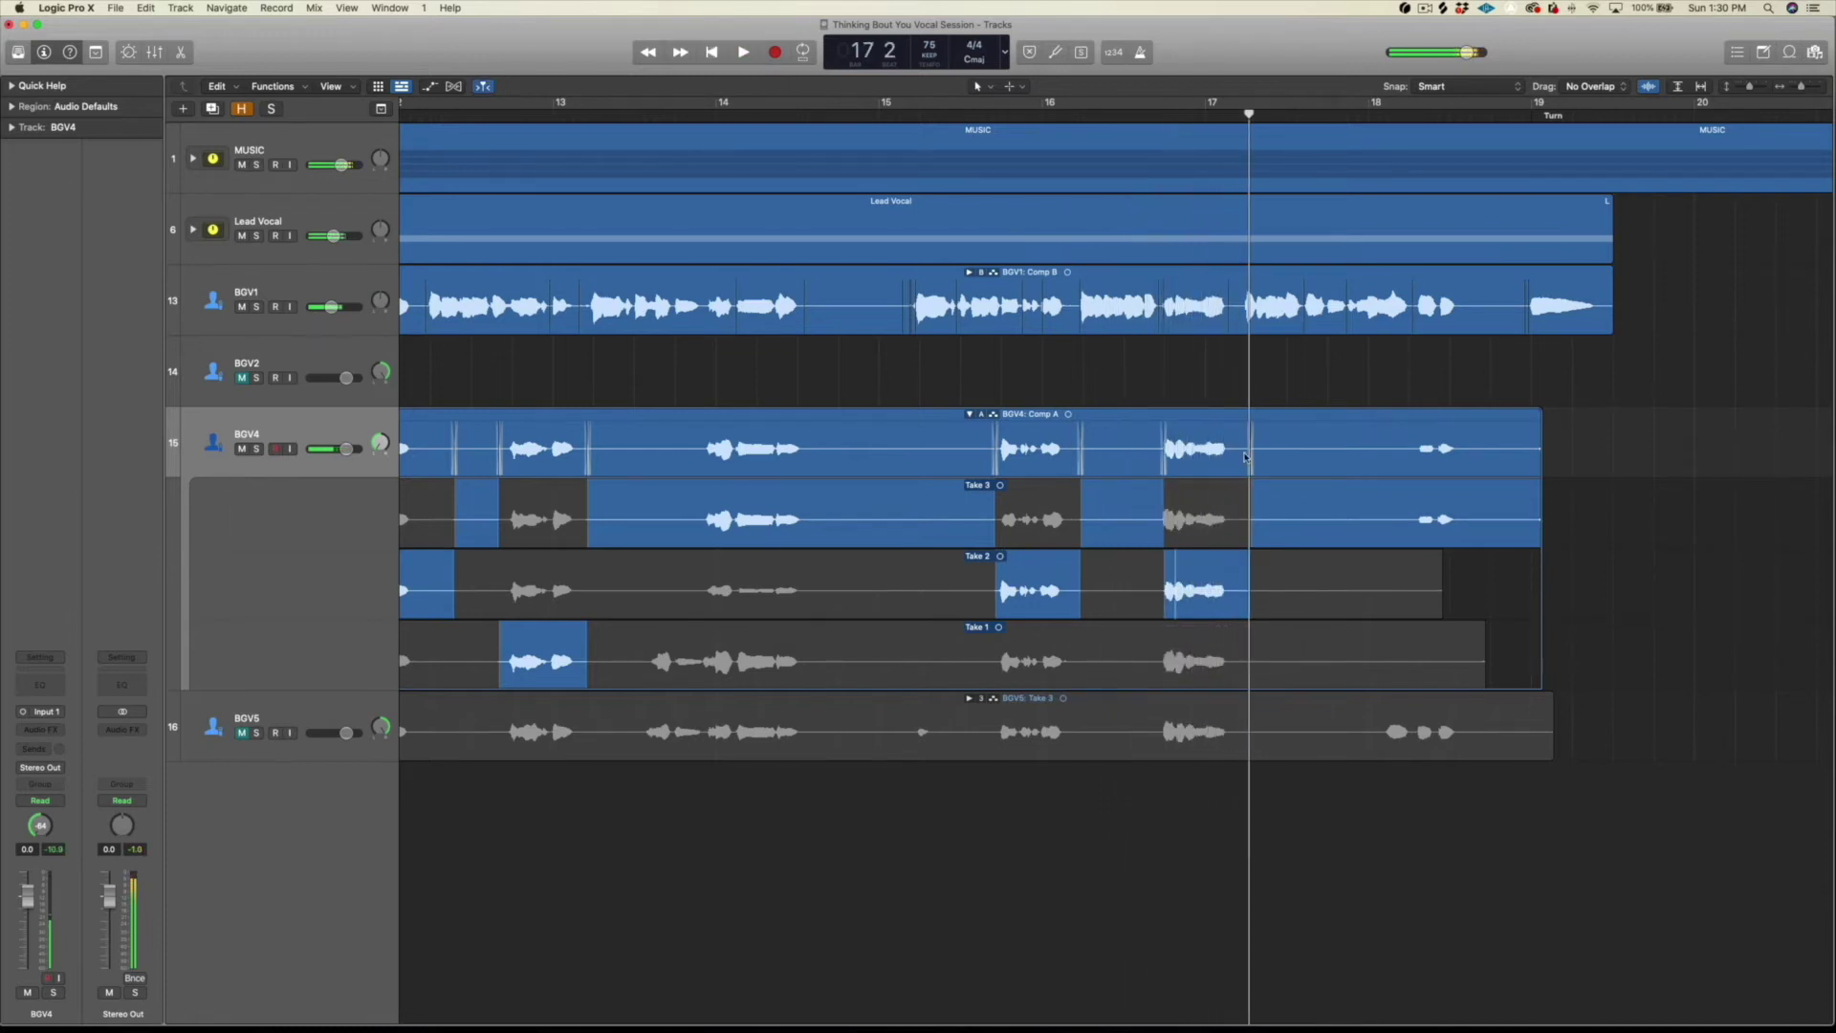
{"action": "left_click_drag", "start_coordinate": [1250, 520], "coordinate": [1195, 519]}
{"action": "left_click", "coordinate": [1135, 508], "text": "super"}
{"action": "key", "text": "space"}
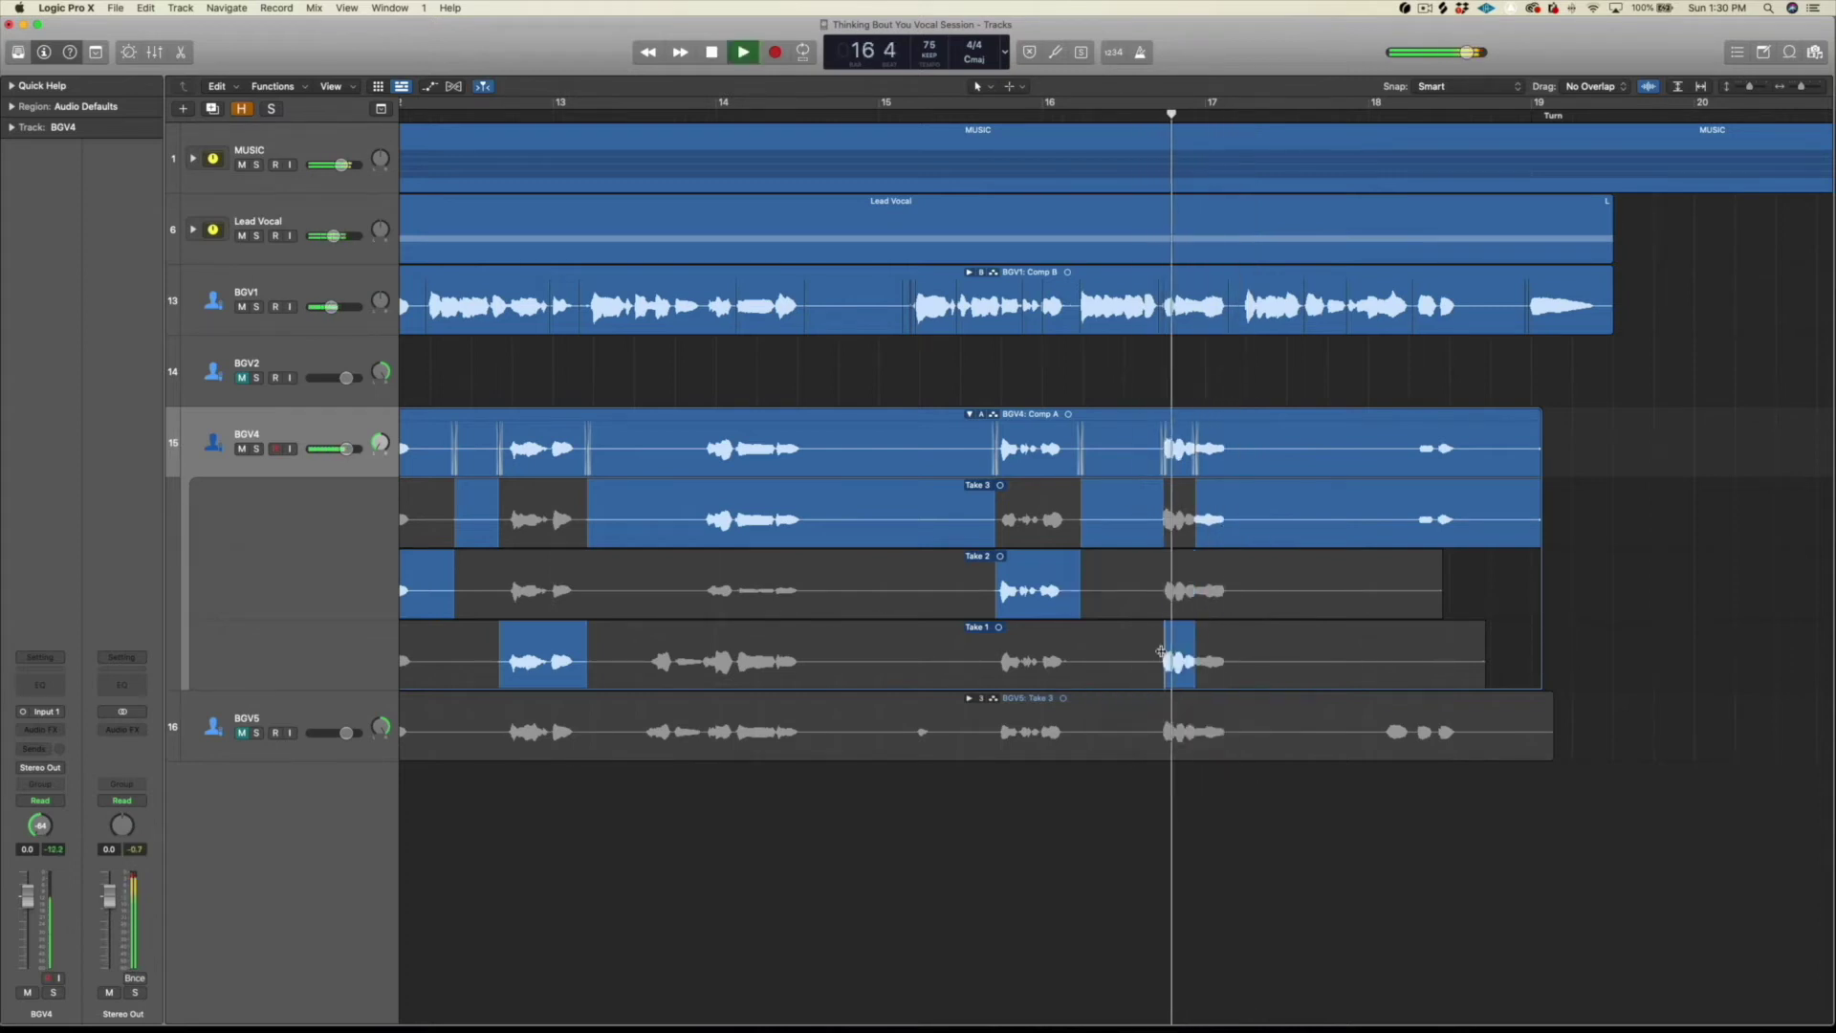
Step: Audition Take 1 in the short BGV4 section just before bar 17 and switch it to Take 2
{"action": "left_click", "coordinate": [1194, 724]}
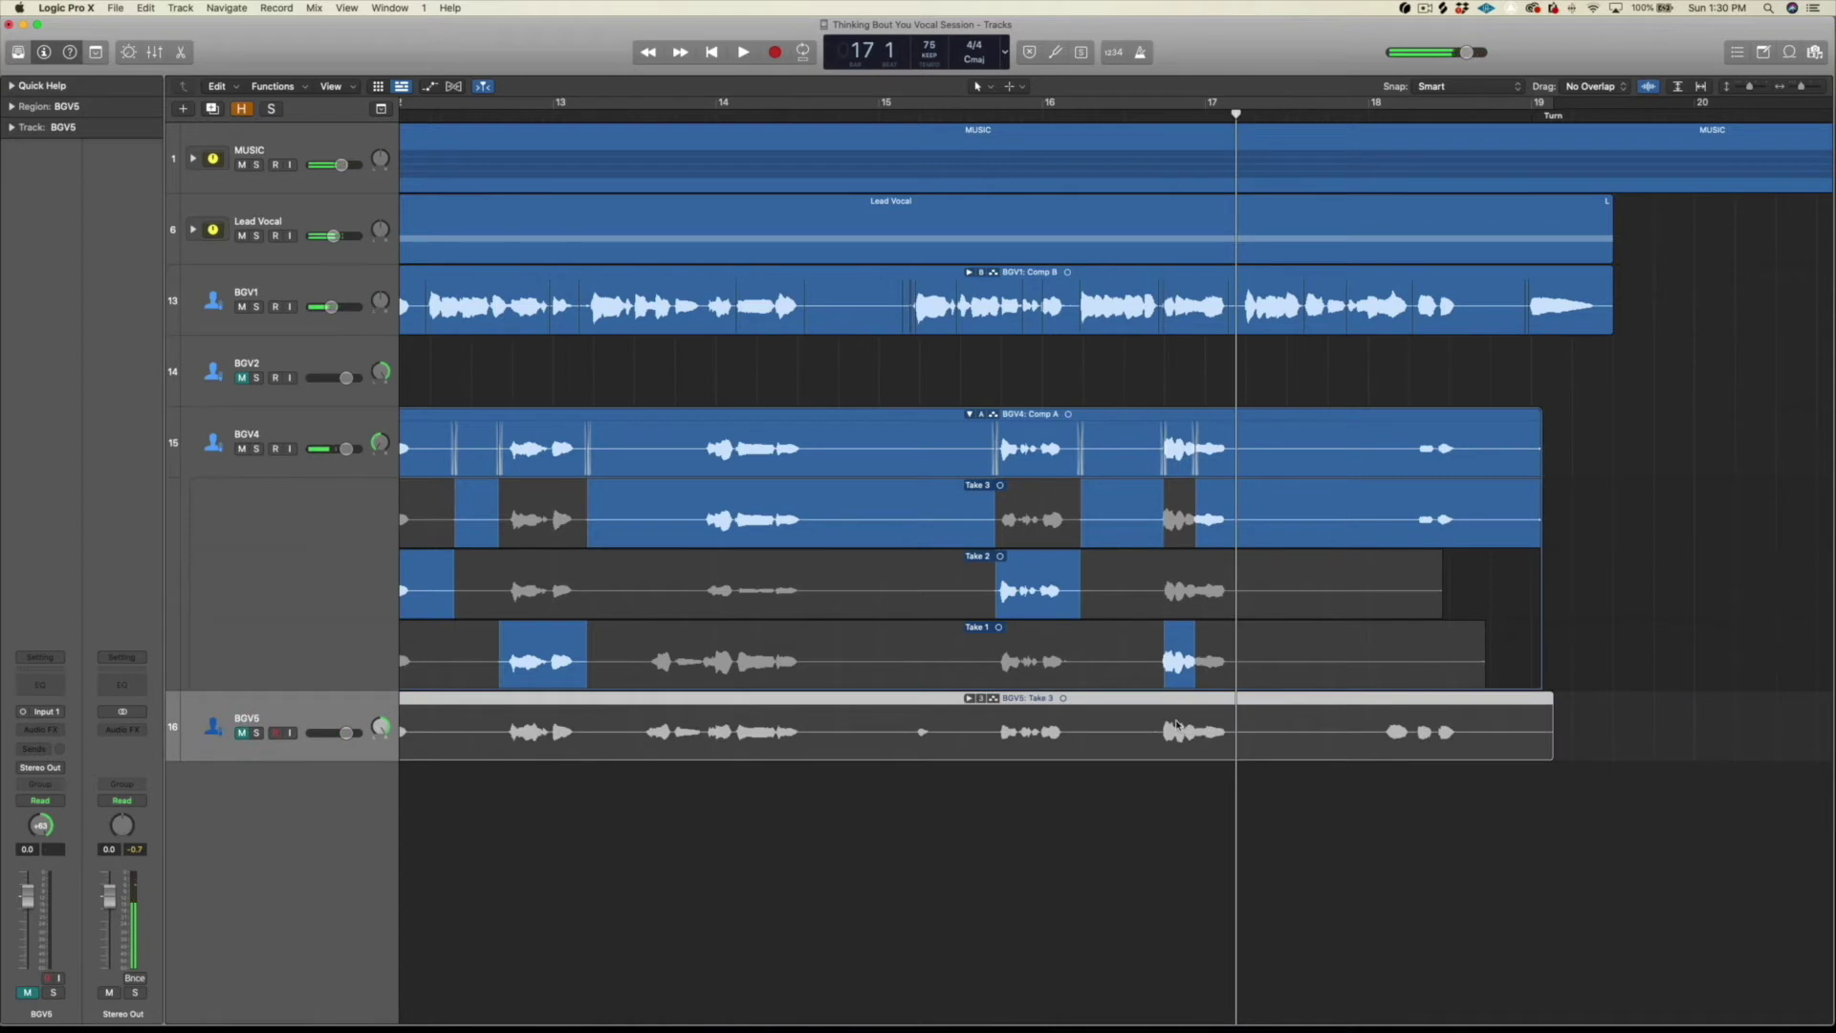
{"action": "left_click", "coordinate": [1149, 637]}
{"action": "key", "text": "space"}
{"action": "key", "text": "super+Right"}
{"action": "key", "text": "super+Right"}
{"action": "key", "text": "super+Right"}
{"action": "key", "text": "super+Right"}
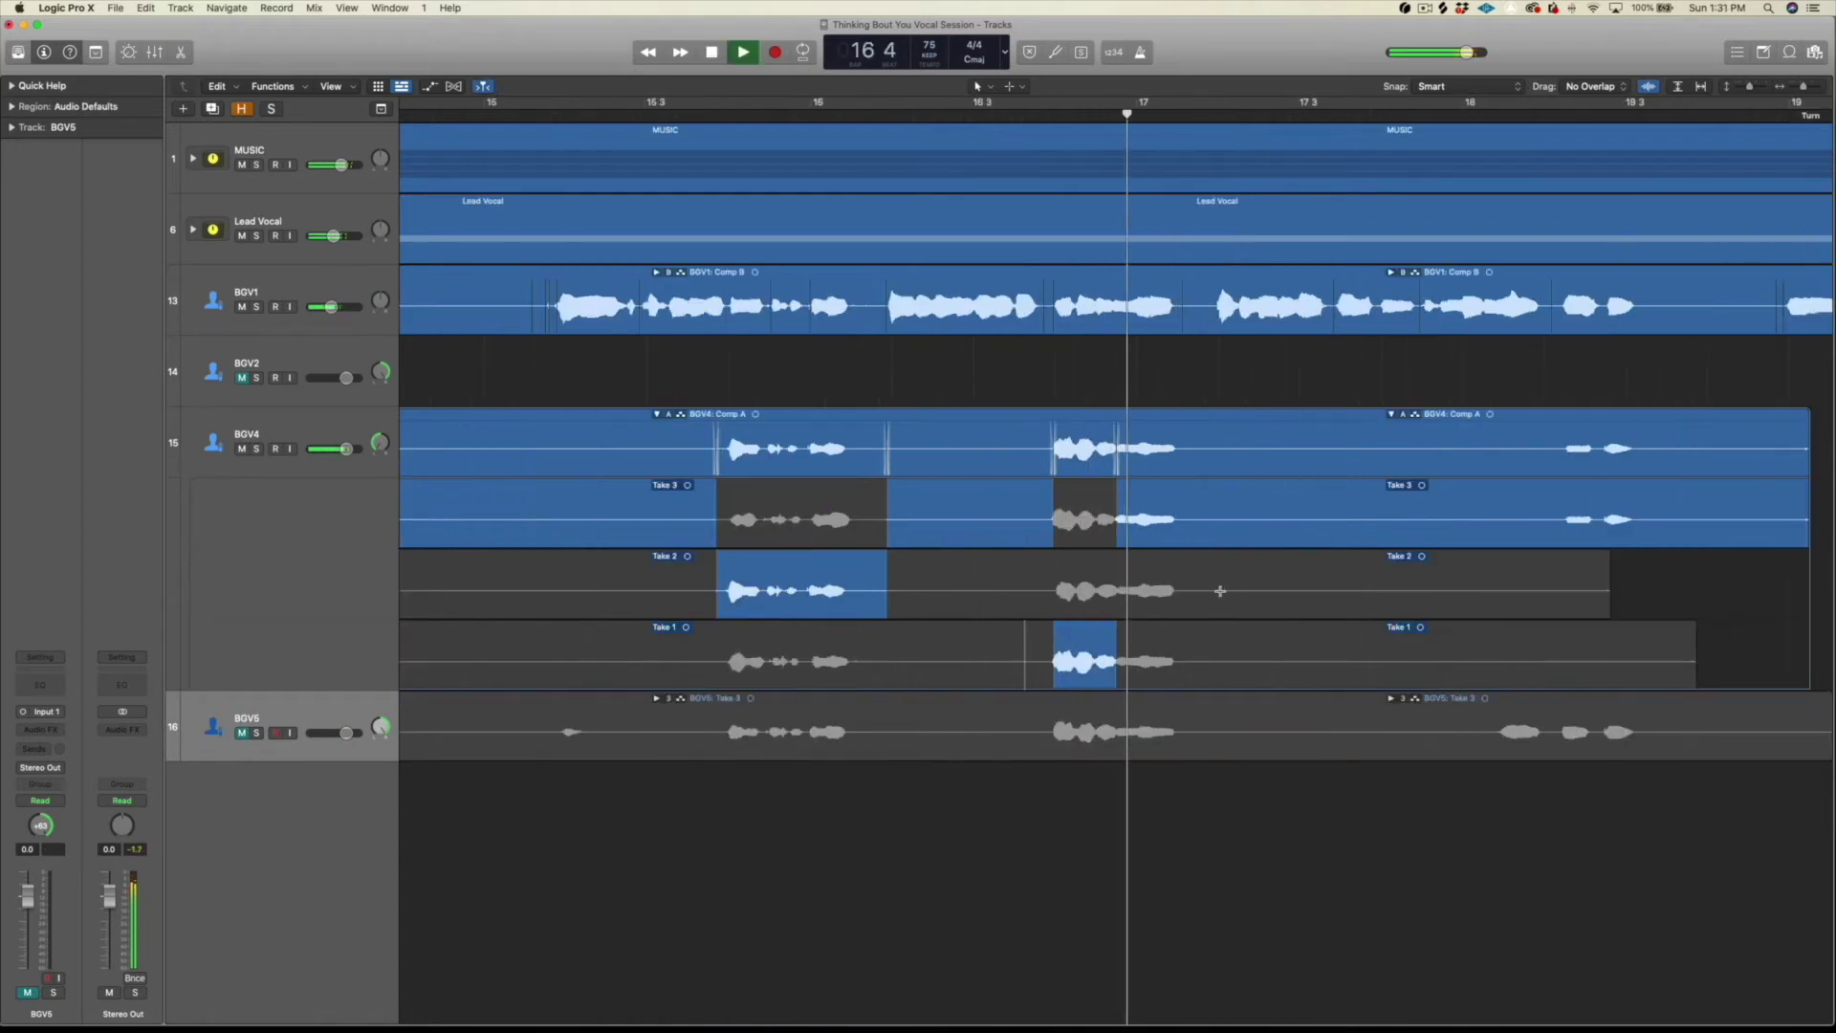
{"action": "left_click", "coordinate": [943, 585]}
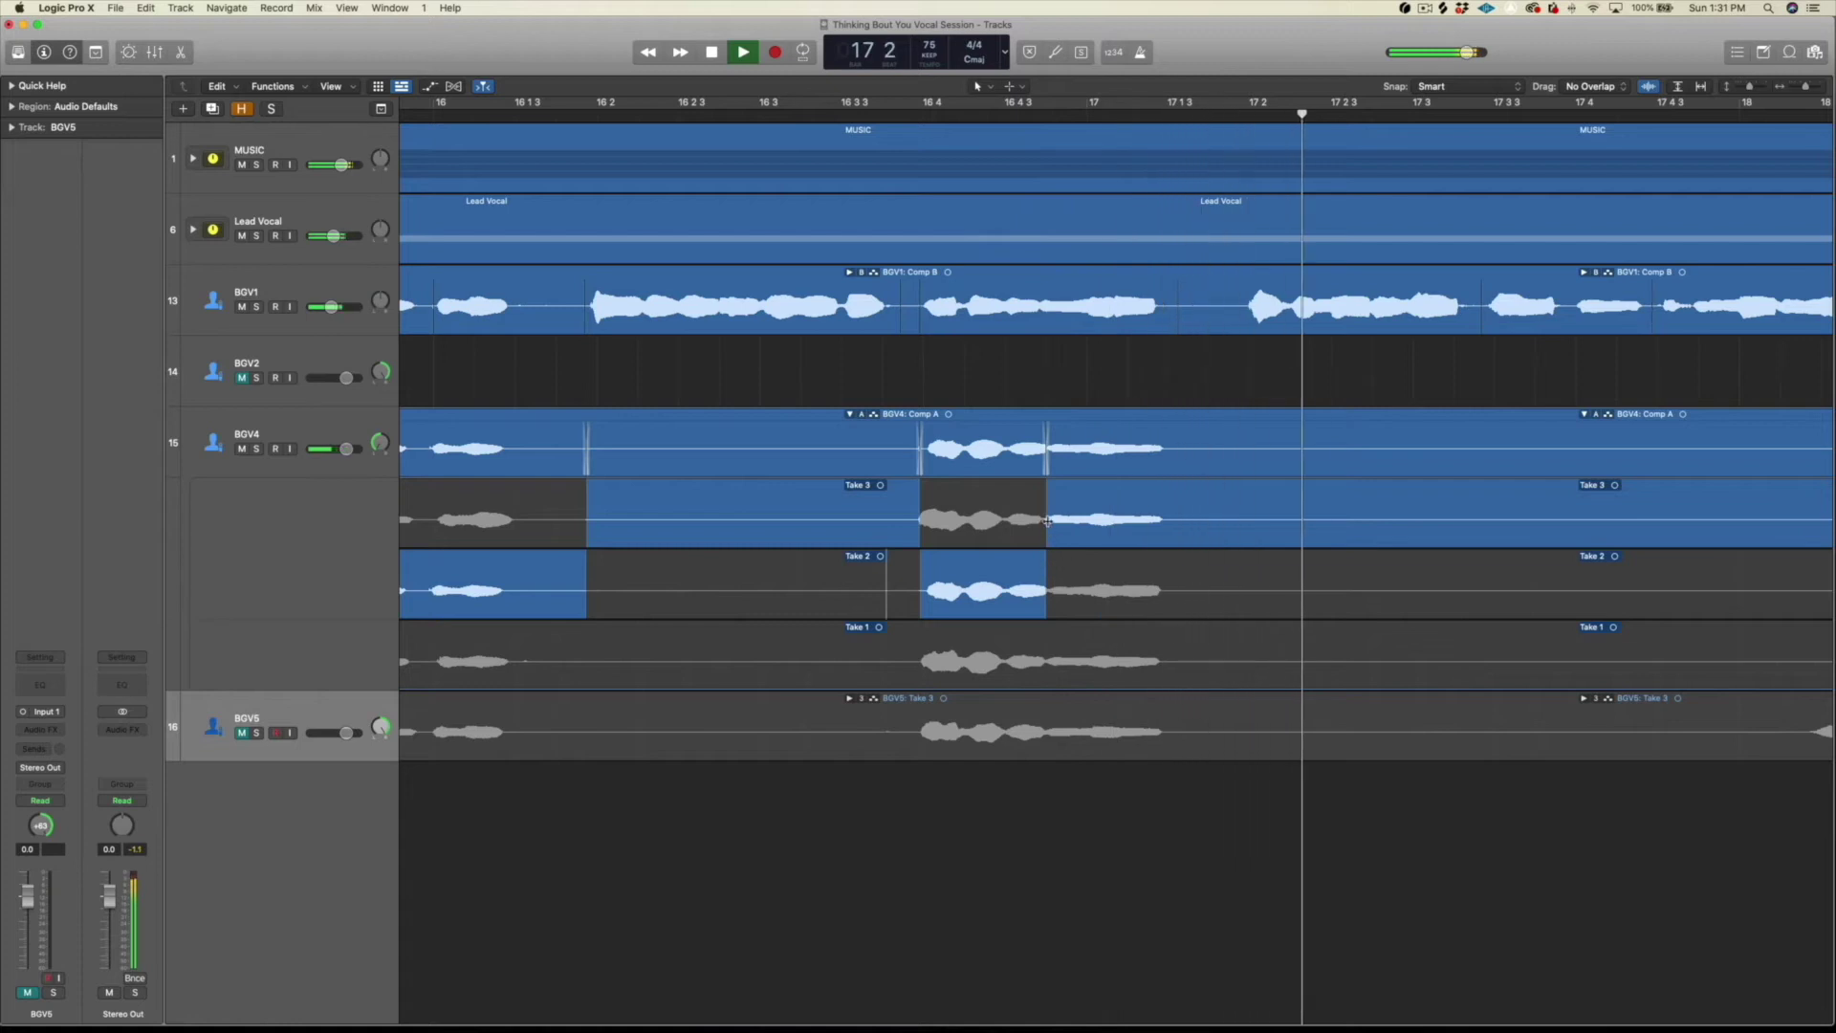
Step: Remove BGV4's final phrase from about bar 18 to the end of its take folder and stop playback
{"action": "key", "text": "super+Left"}
{"action": "key", "text": "super+Left"}
{"action": "key", "text": "super+Left"}
{"action": "key", "text": "super+Left"}
{"action": "key", "text": "super+Left"}
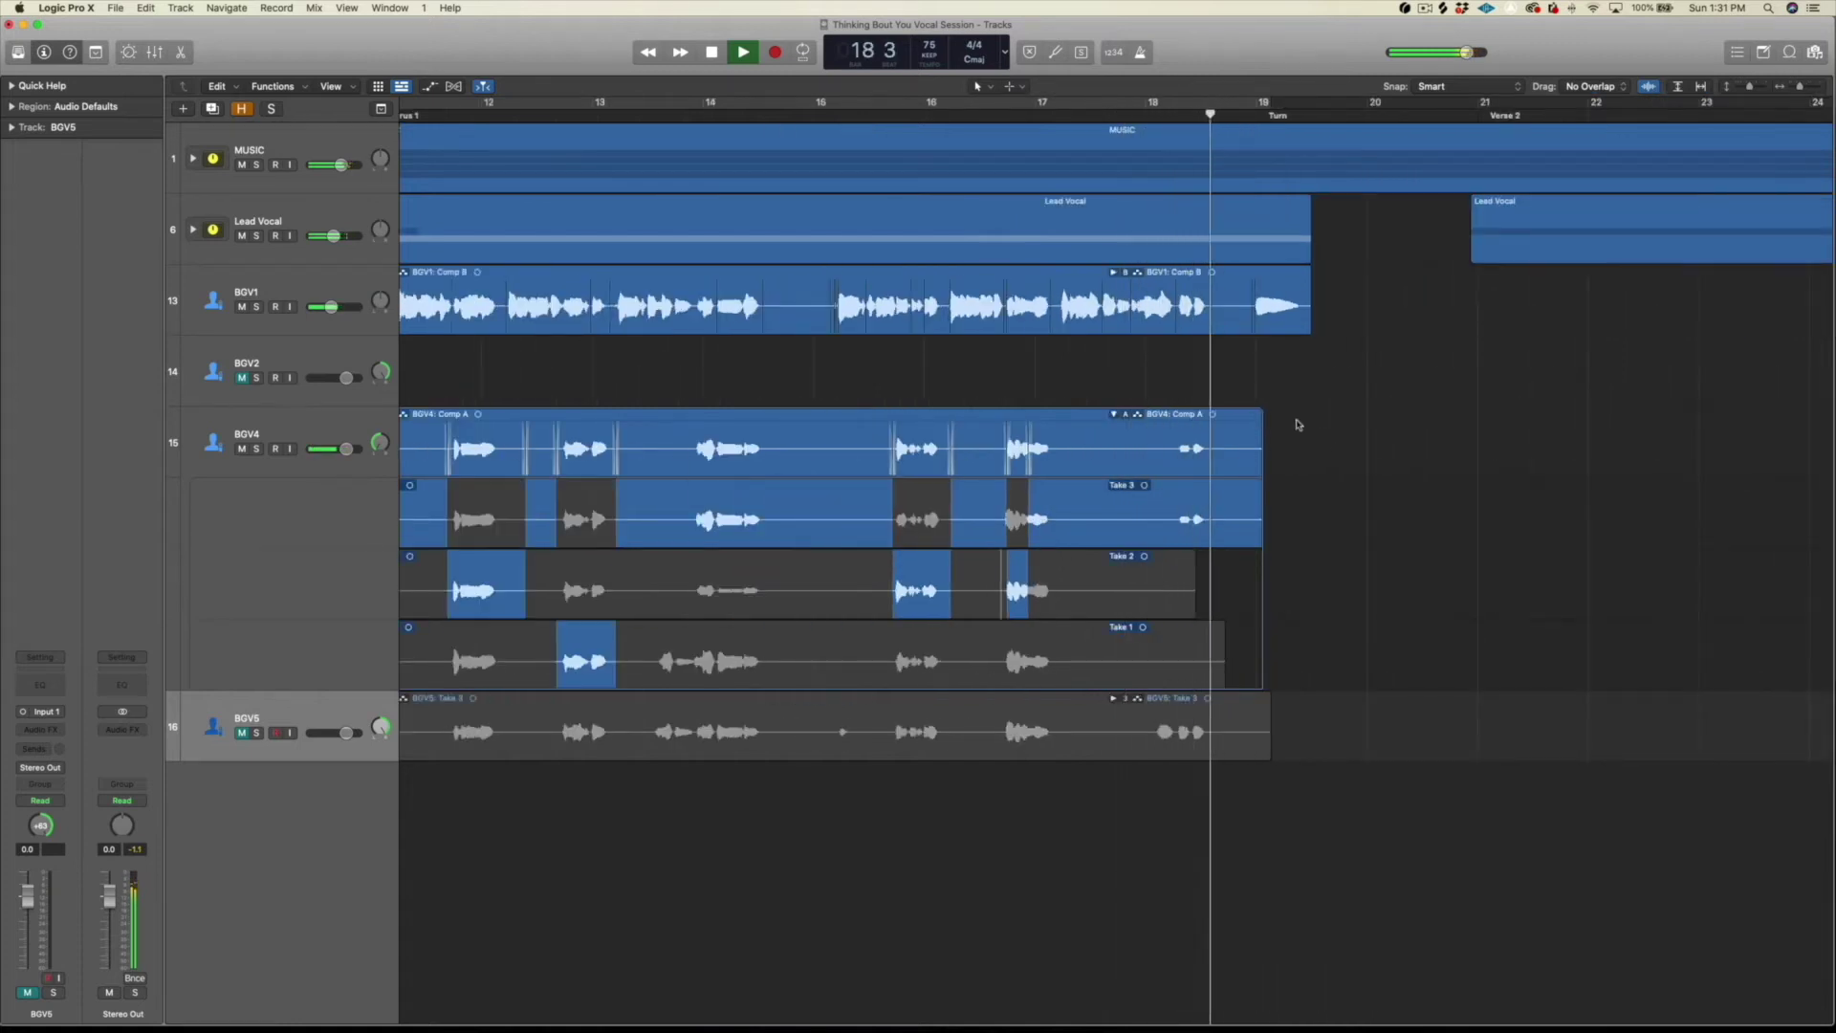
{"action": "left_click_drag", "start_coordinate": [1276, 425], "coordinate": [1146, 439]}
{"action": "key", "text": "Delete"}
{"action": "key", "text": "super+Left"}
{"action": "key", "text": "super+Left"}
{"action": "key", "text": "super+Left"}
{"action": "key", "text": "super+Left"}
{"action": "key", "text": "space"}
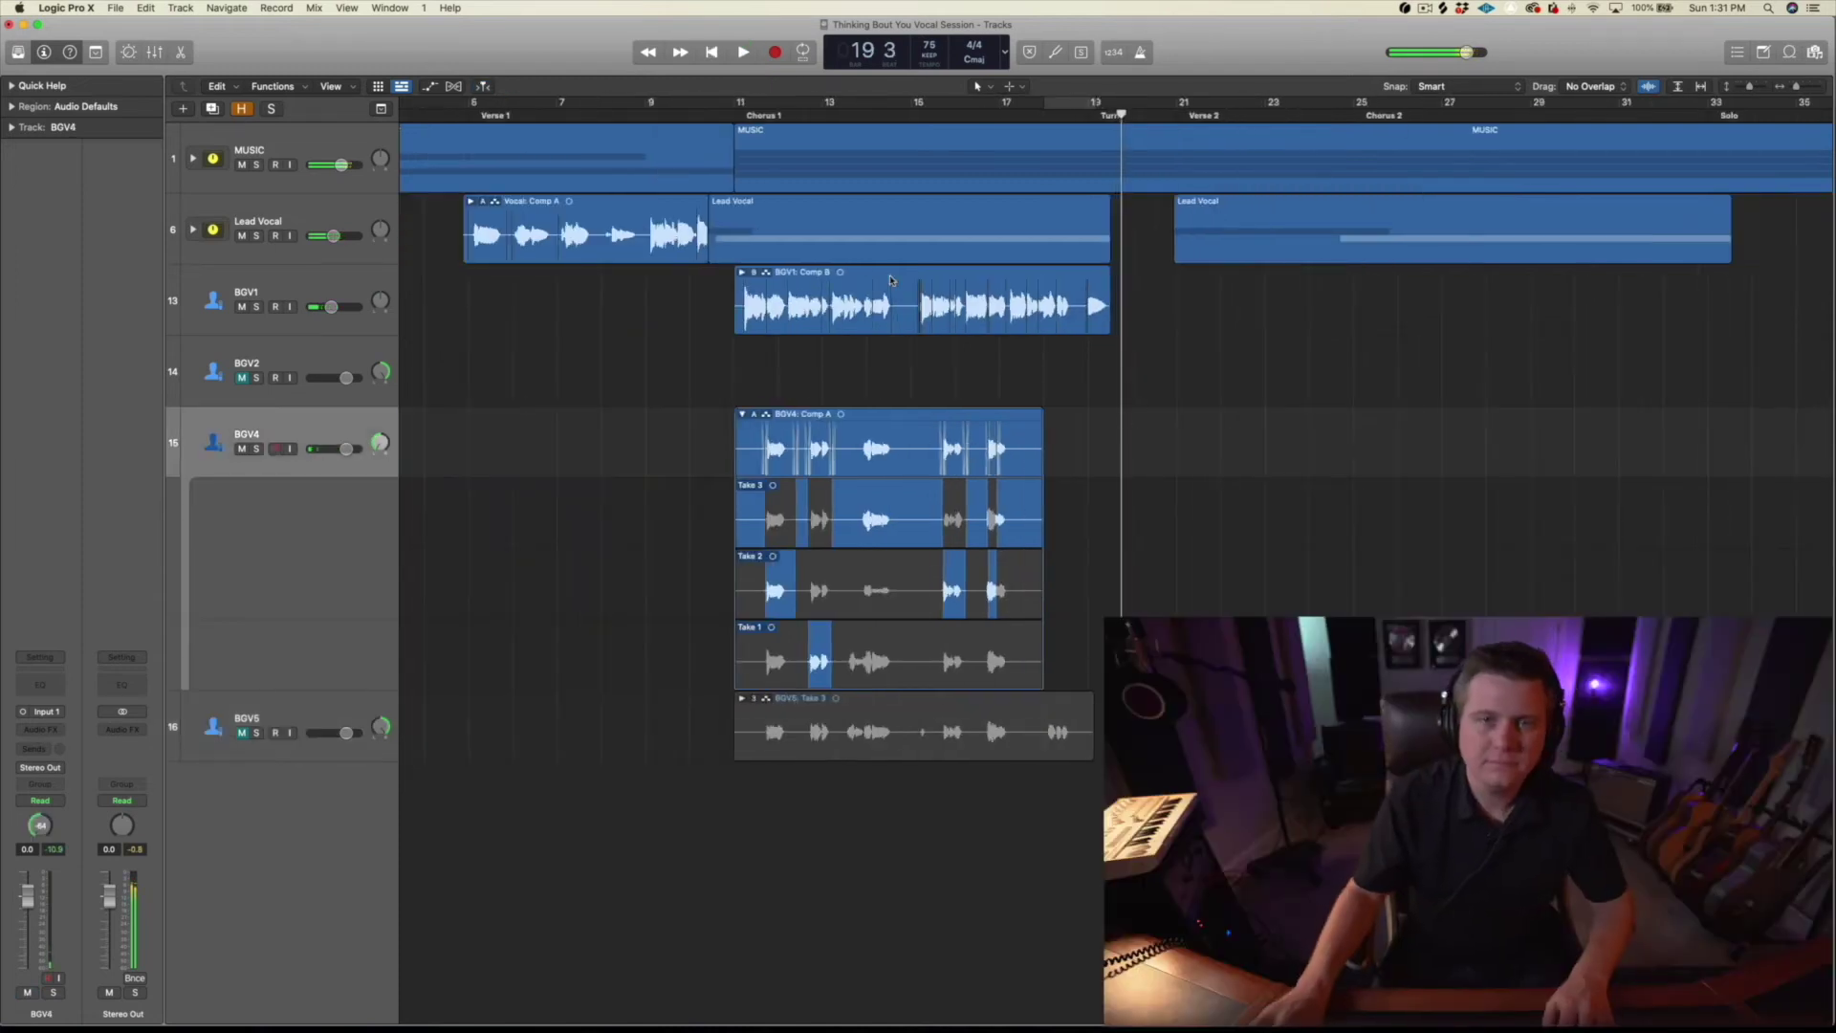
Step: Return the playhead to bar 11 at the start of Chorus 1 and collapse the BGV4 take folder
{"action": "left_click", "coordinate": [758, 100]}
{"action": "key", "text": "super+Right"}
{"action": "key", "text": "super+Right"}
{"action": "key", "text": "super+Right"}
{"action": "key", "text": "super+Right"}
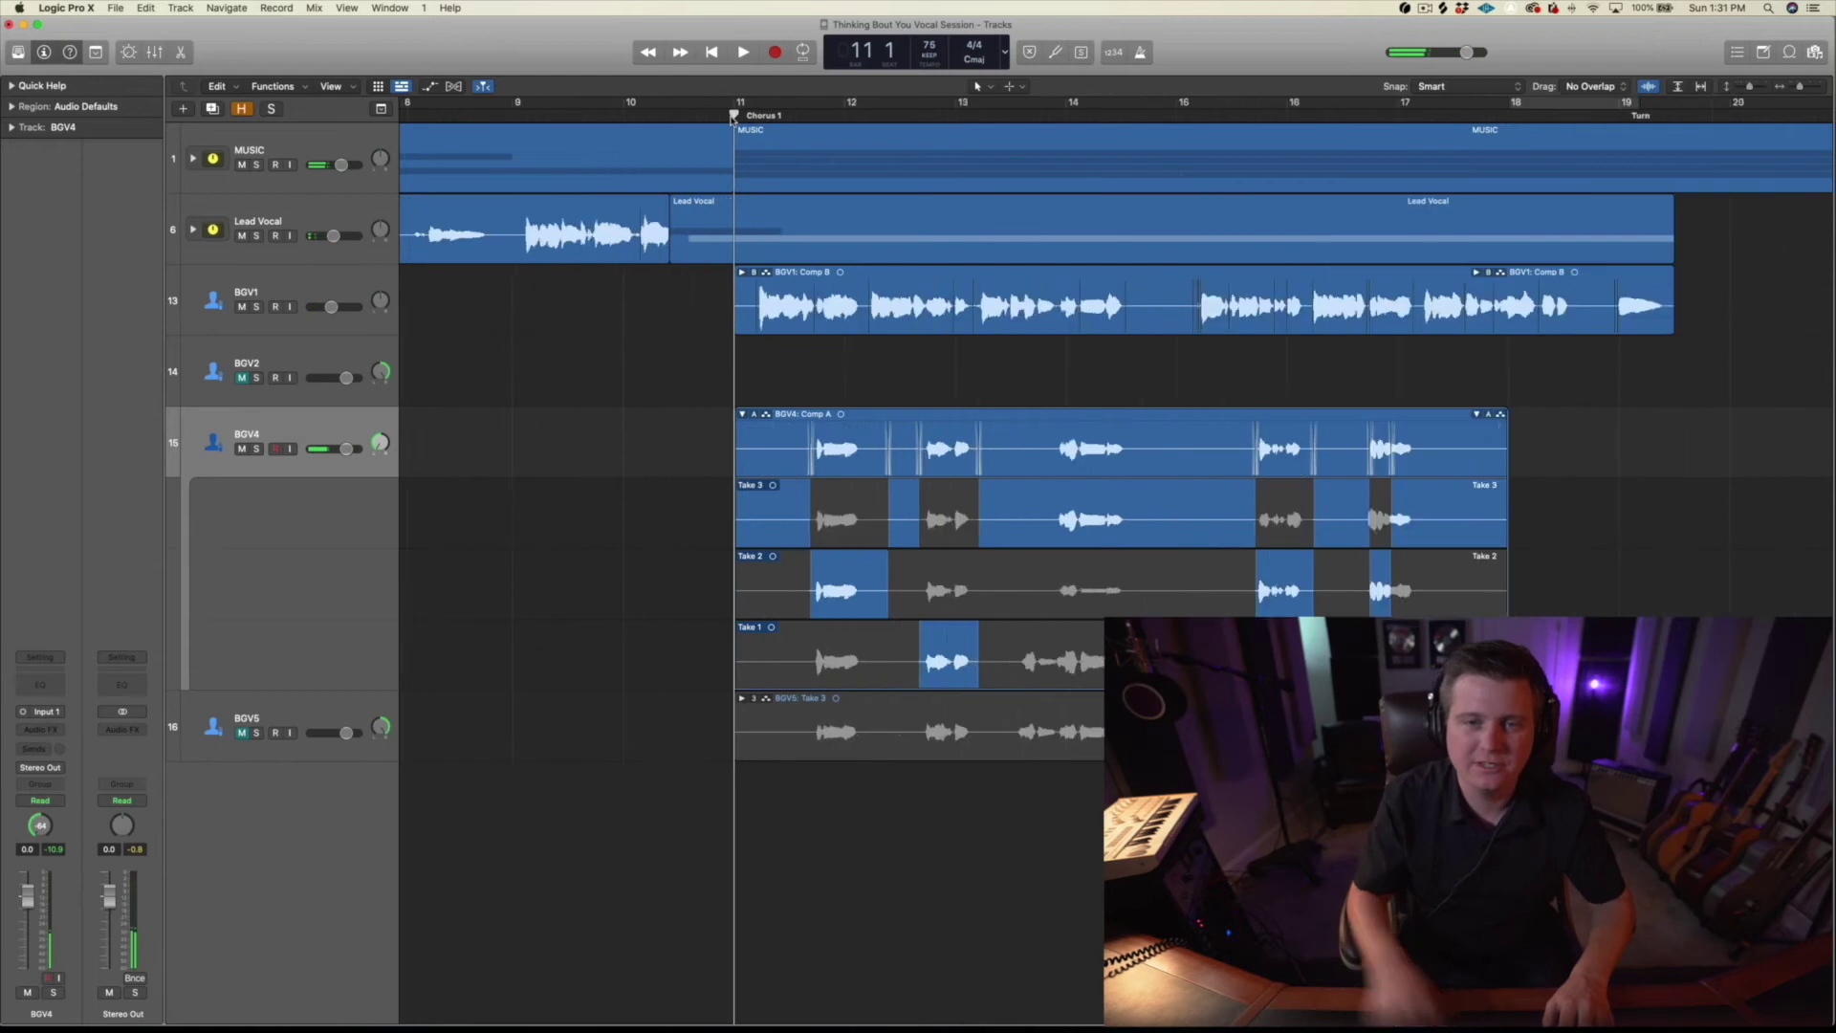
{"action": "left_click", "coordinate": [742, 414]}
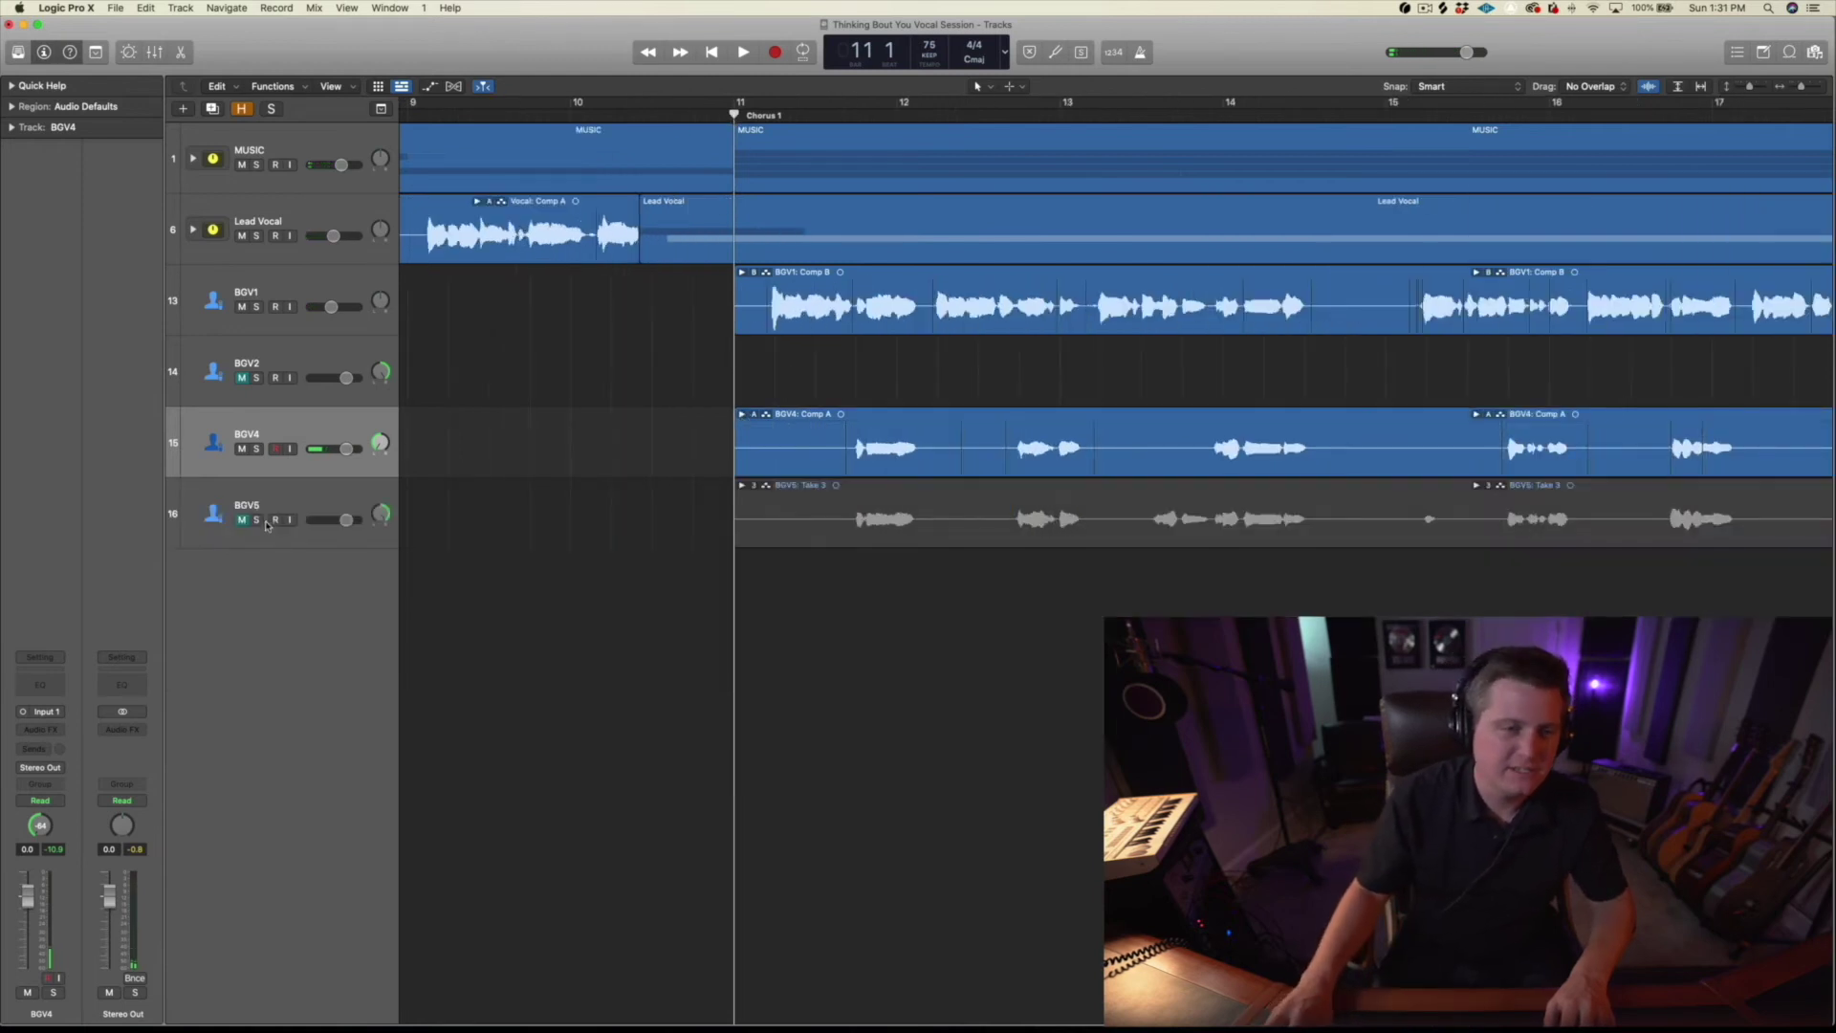
Step: Mute BGV4, unmute BGV5 and increase the height of the tracks
{"action": "left_click", "coordinate": [242, 449]}
{"action": "left_click", "coordinate": [258, 493]}
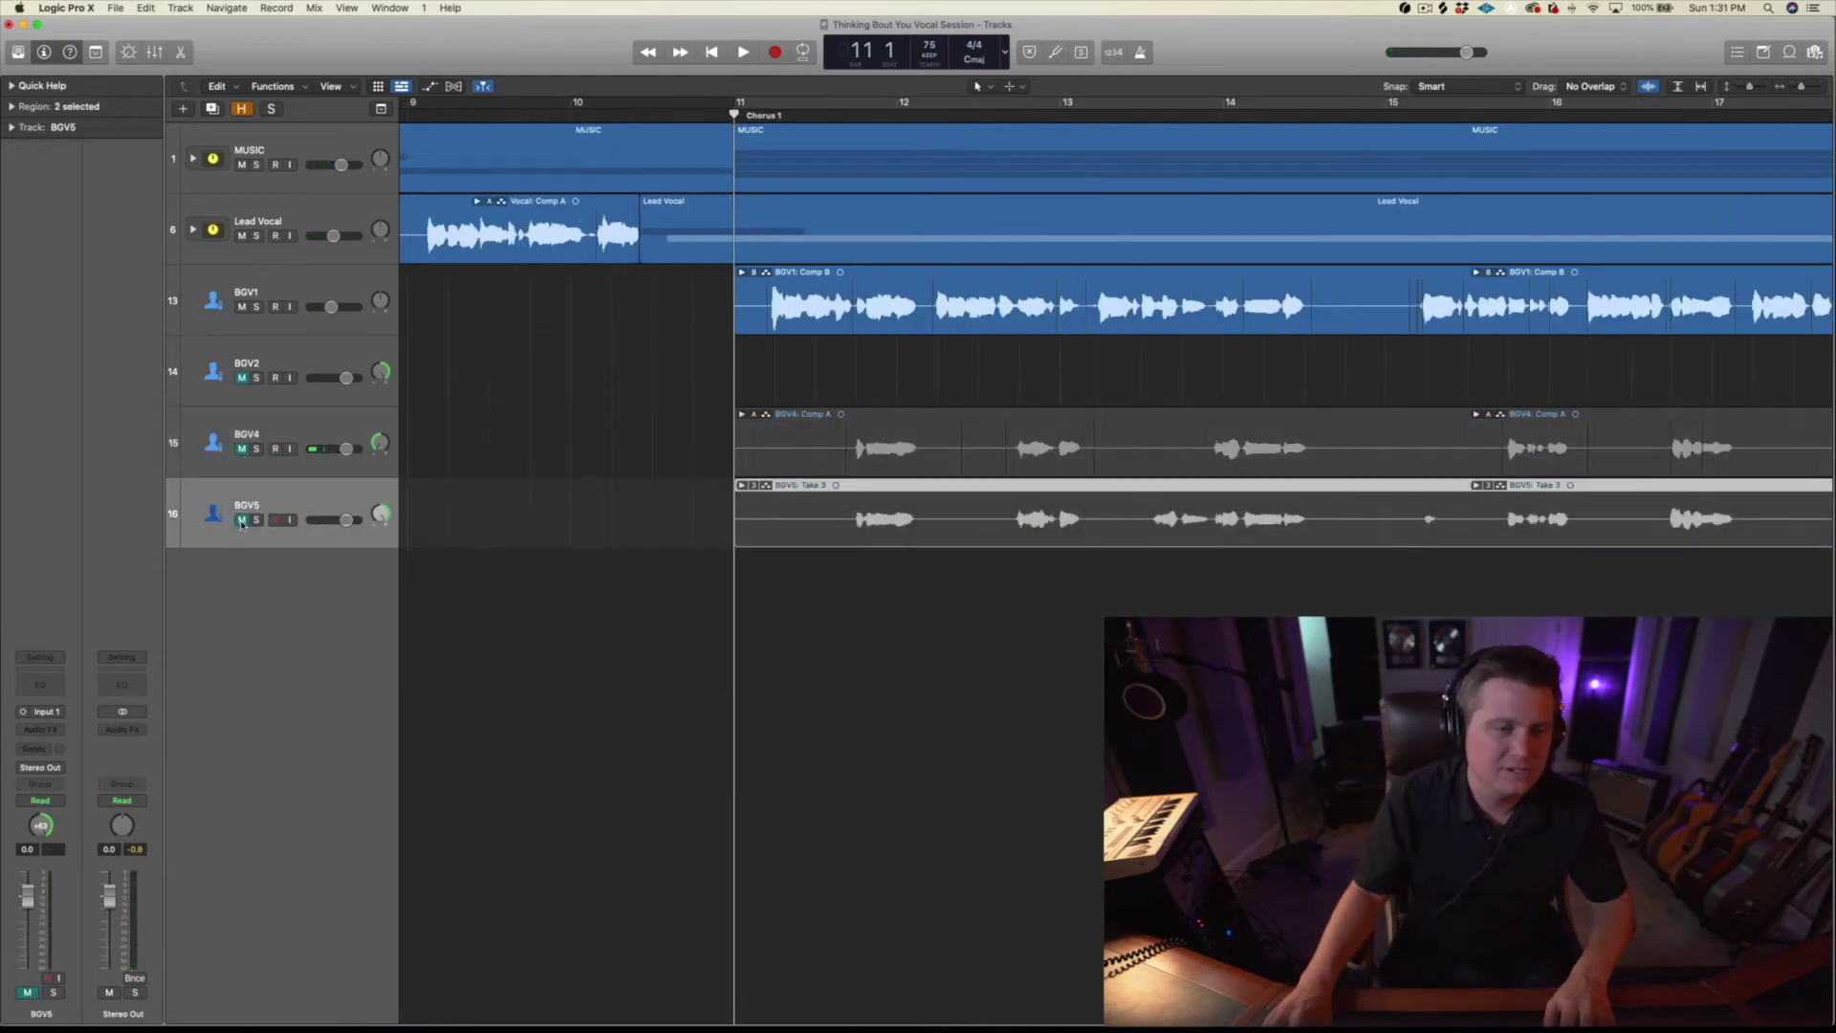
{"action": "left_click", "coordinate": [242, 519]}
{"action": "key", "text": "super+Down"}
{"action": "key", "text": "super+Left"}
{"action": "key", "text": "super+Left"}
{"action": "key", "text": "super+Down"}
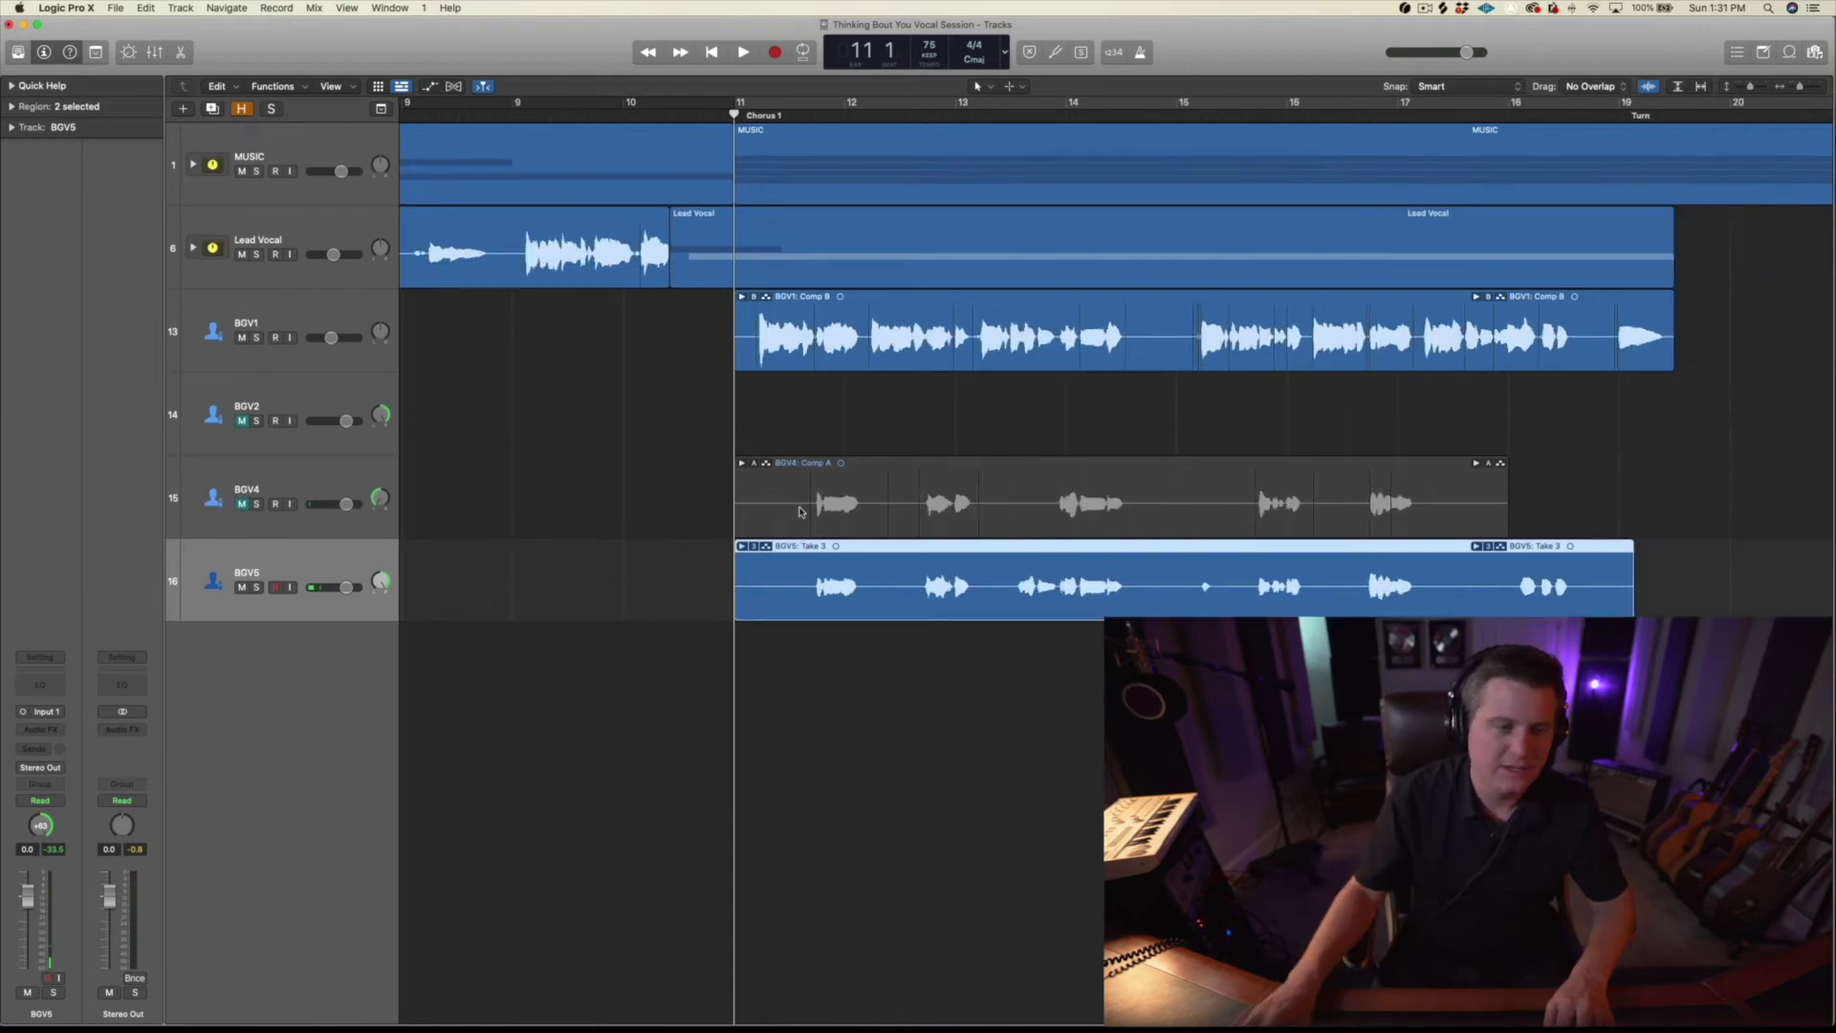
{"action": "left_click", "coordinate": [326, 475]}
{"action": "left_click", "coordinate": [311, 553]}
{"action": "left_click", "coordinate": [308, 503]}
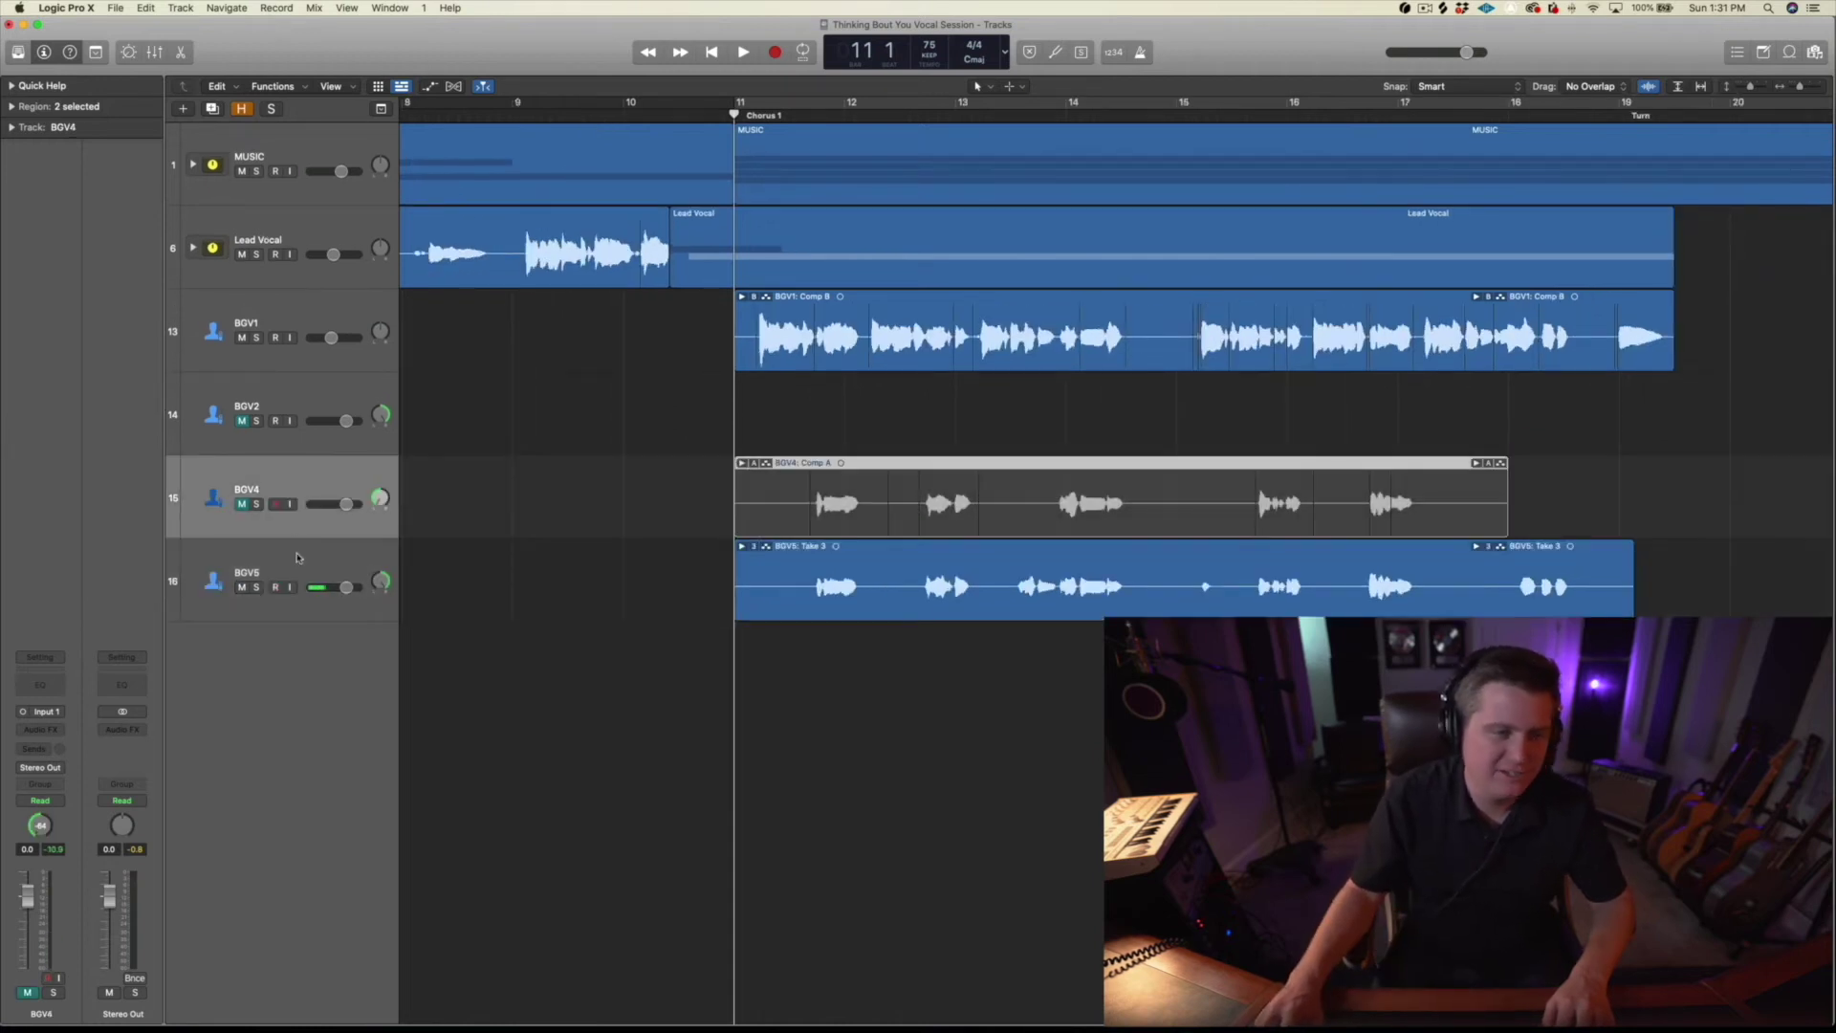
{"action": "left_click", "coordinate": [298, 566]}
{"action": "left_click", "coordinate": [336, 473]}
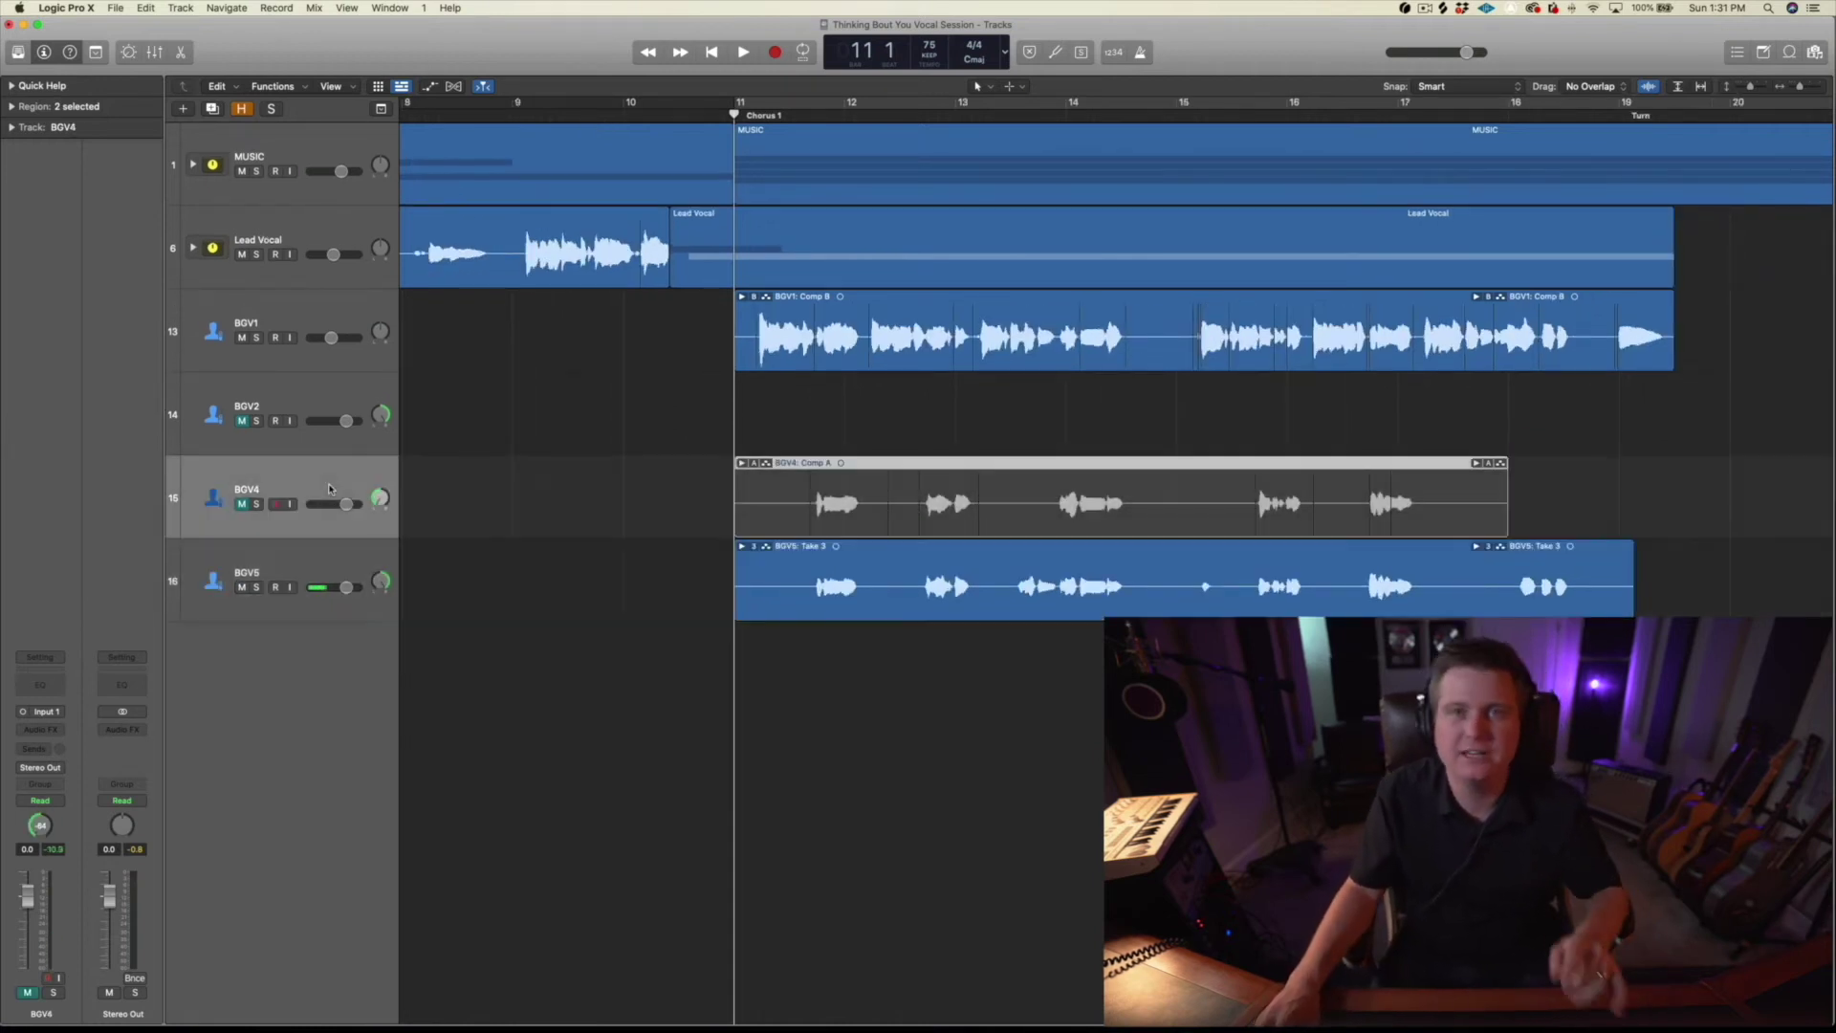
{"action": "left_click", "coordinate": [315, 570]}
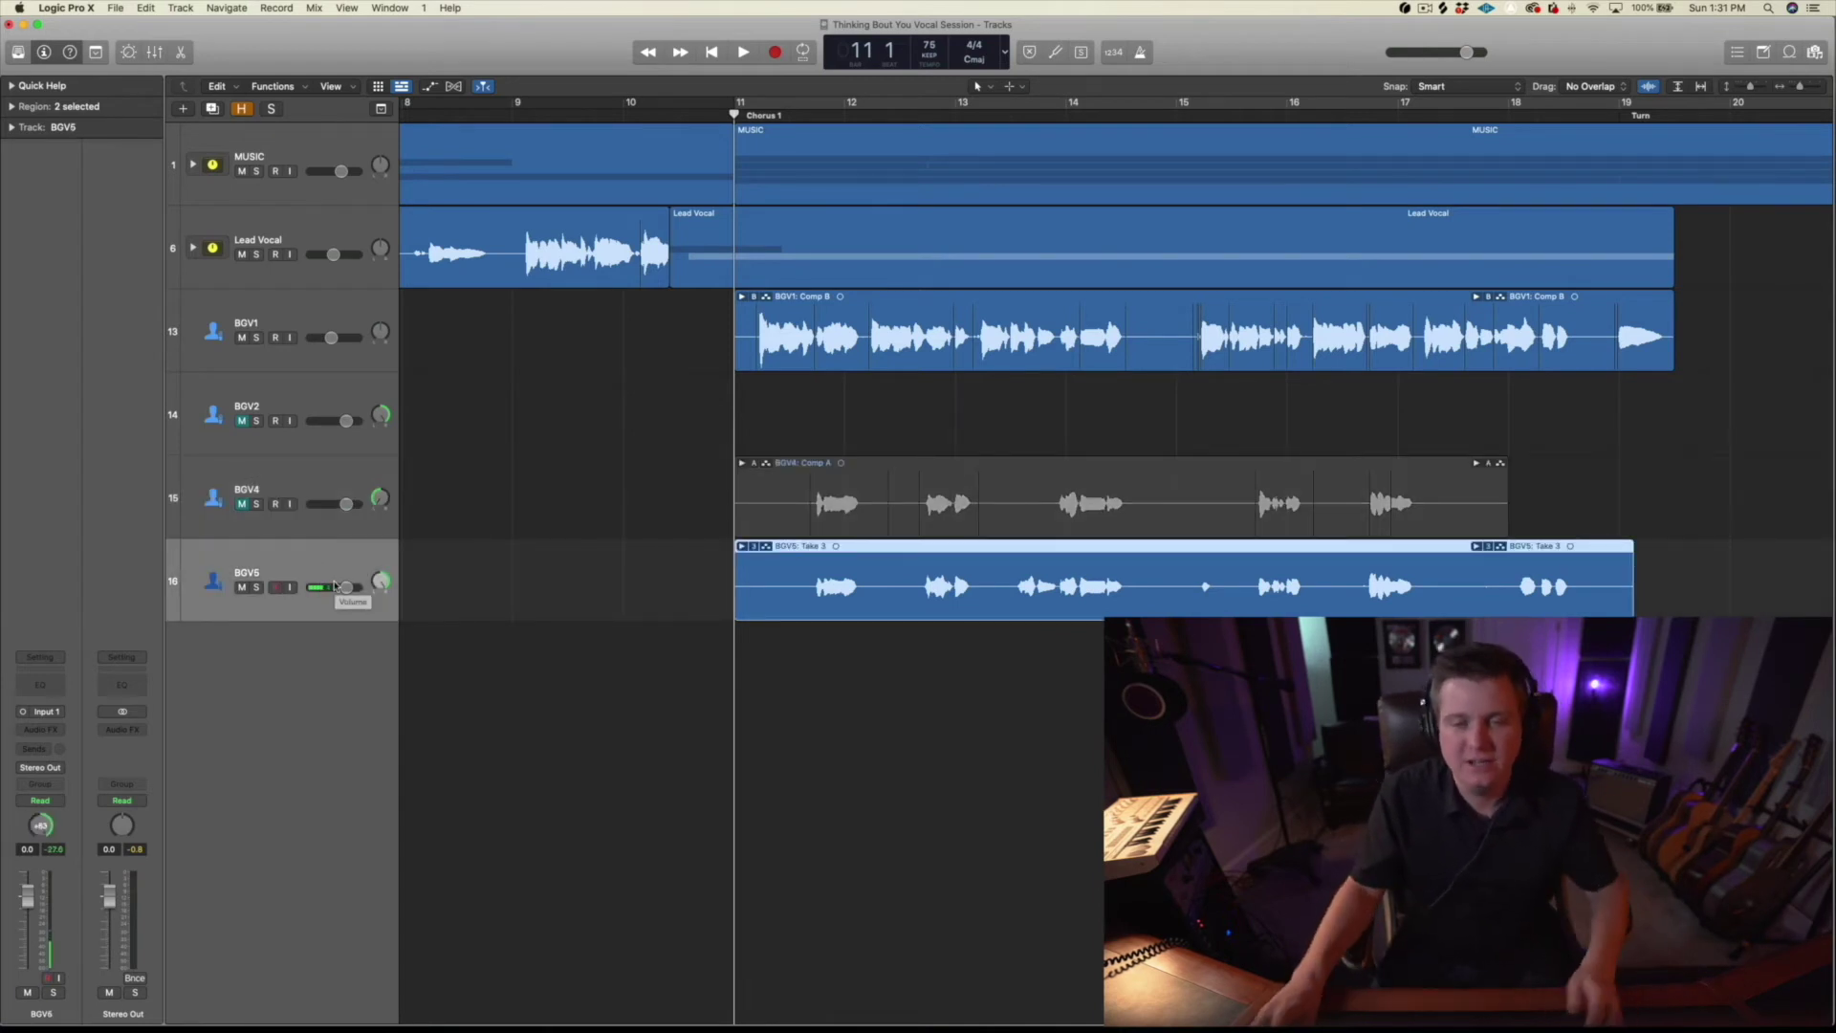
Step: Open the BGV5 take folder and play Take 3 from just before its first phrase
{"action": "left_click", "coordinate": [741, 546]}
{"action": "left_click", "coordinate": [813, 720]}
{"action": "key", "text": "space"}
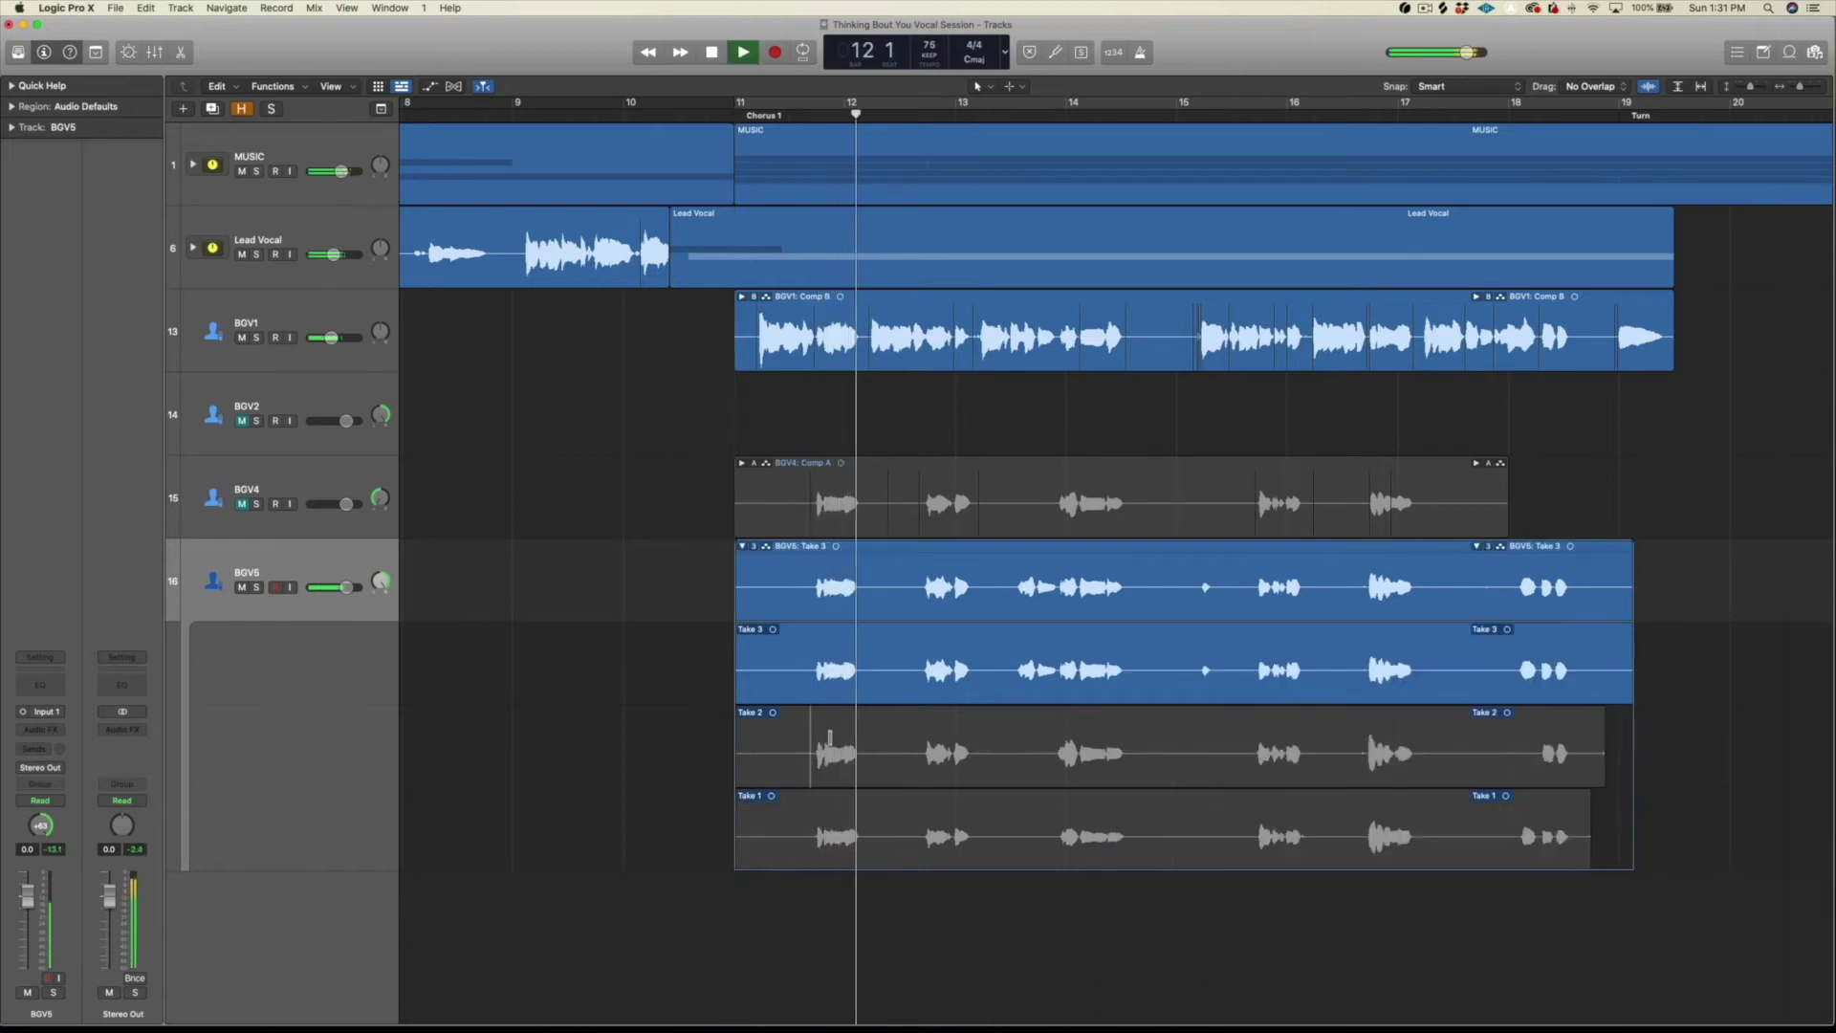
Step: Isolate BGV5's first phrase around bar 12 on Take 2 and play it
{"action": "key", "text": "space"}
{"action": "left_click", "coordinate": [875, 734]}
{"action": "key", "text": "super+z"}
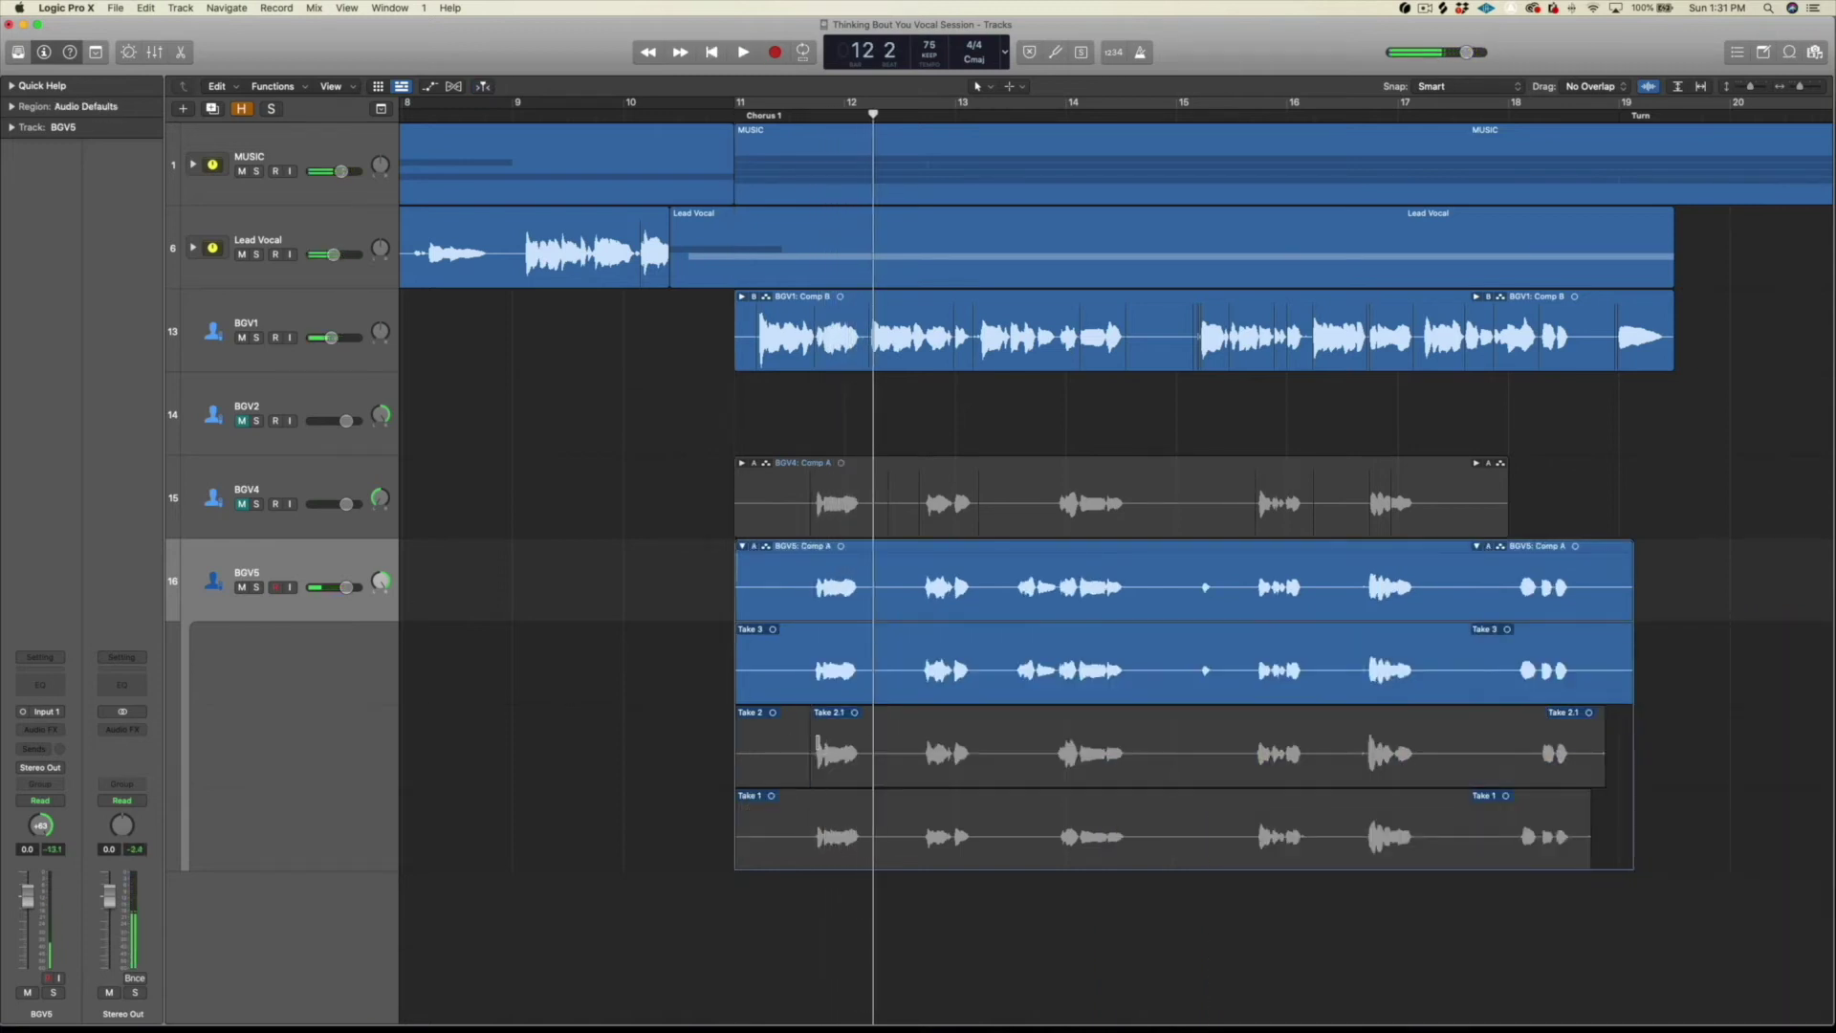
{"action": "mouse_move", "coordinate": [842, 733]}
{"action": "left_mouse_down"}
{"action": "mouse_move", "coordinate": [878, 734]}
{"action": "mouse_move", "coordinate": [848, 744]}
{"action": "left_mouse_up"}
{"action": "key", "text": "space"}
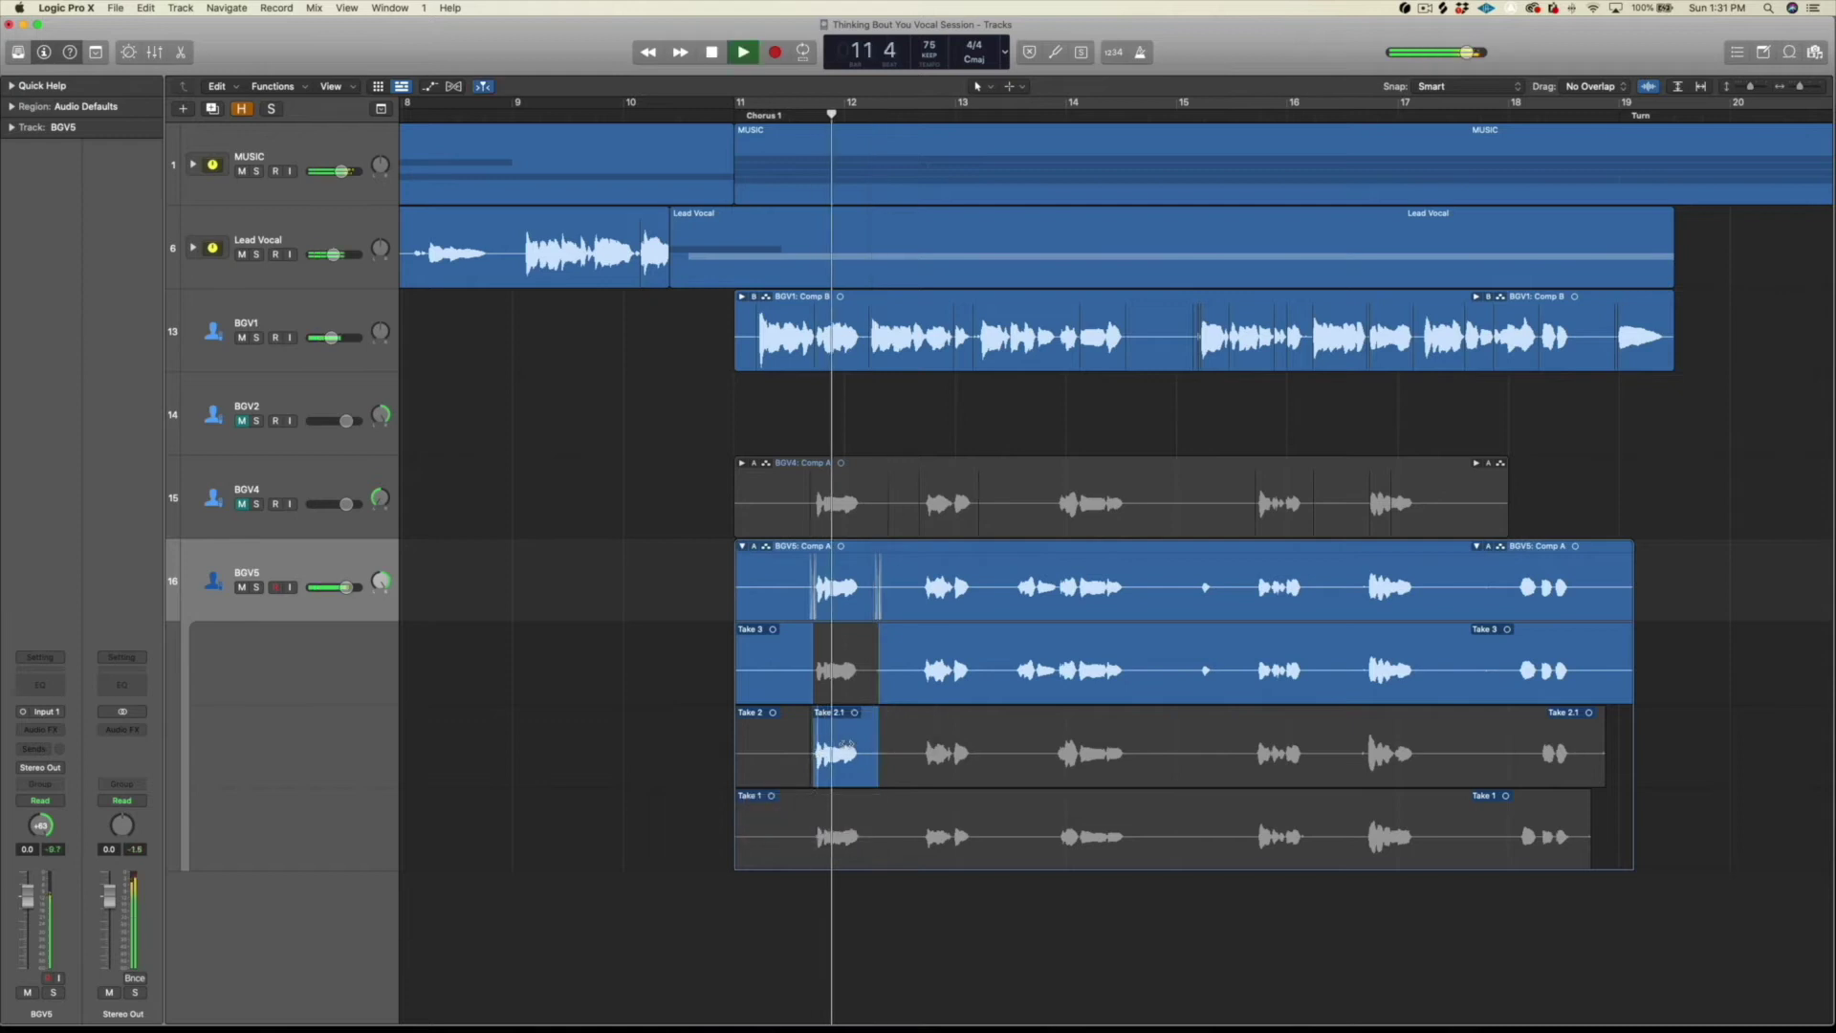
Step: Switch BGV5's first phrase to Take 1, play it and shorten the section's end slightly
{"action": "left_click", "coordinate": [840, 818]}
{"action": "key", "text": "space"}
{"action": "key", "text": "space"}
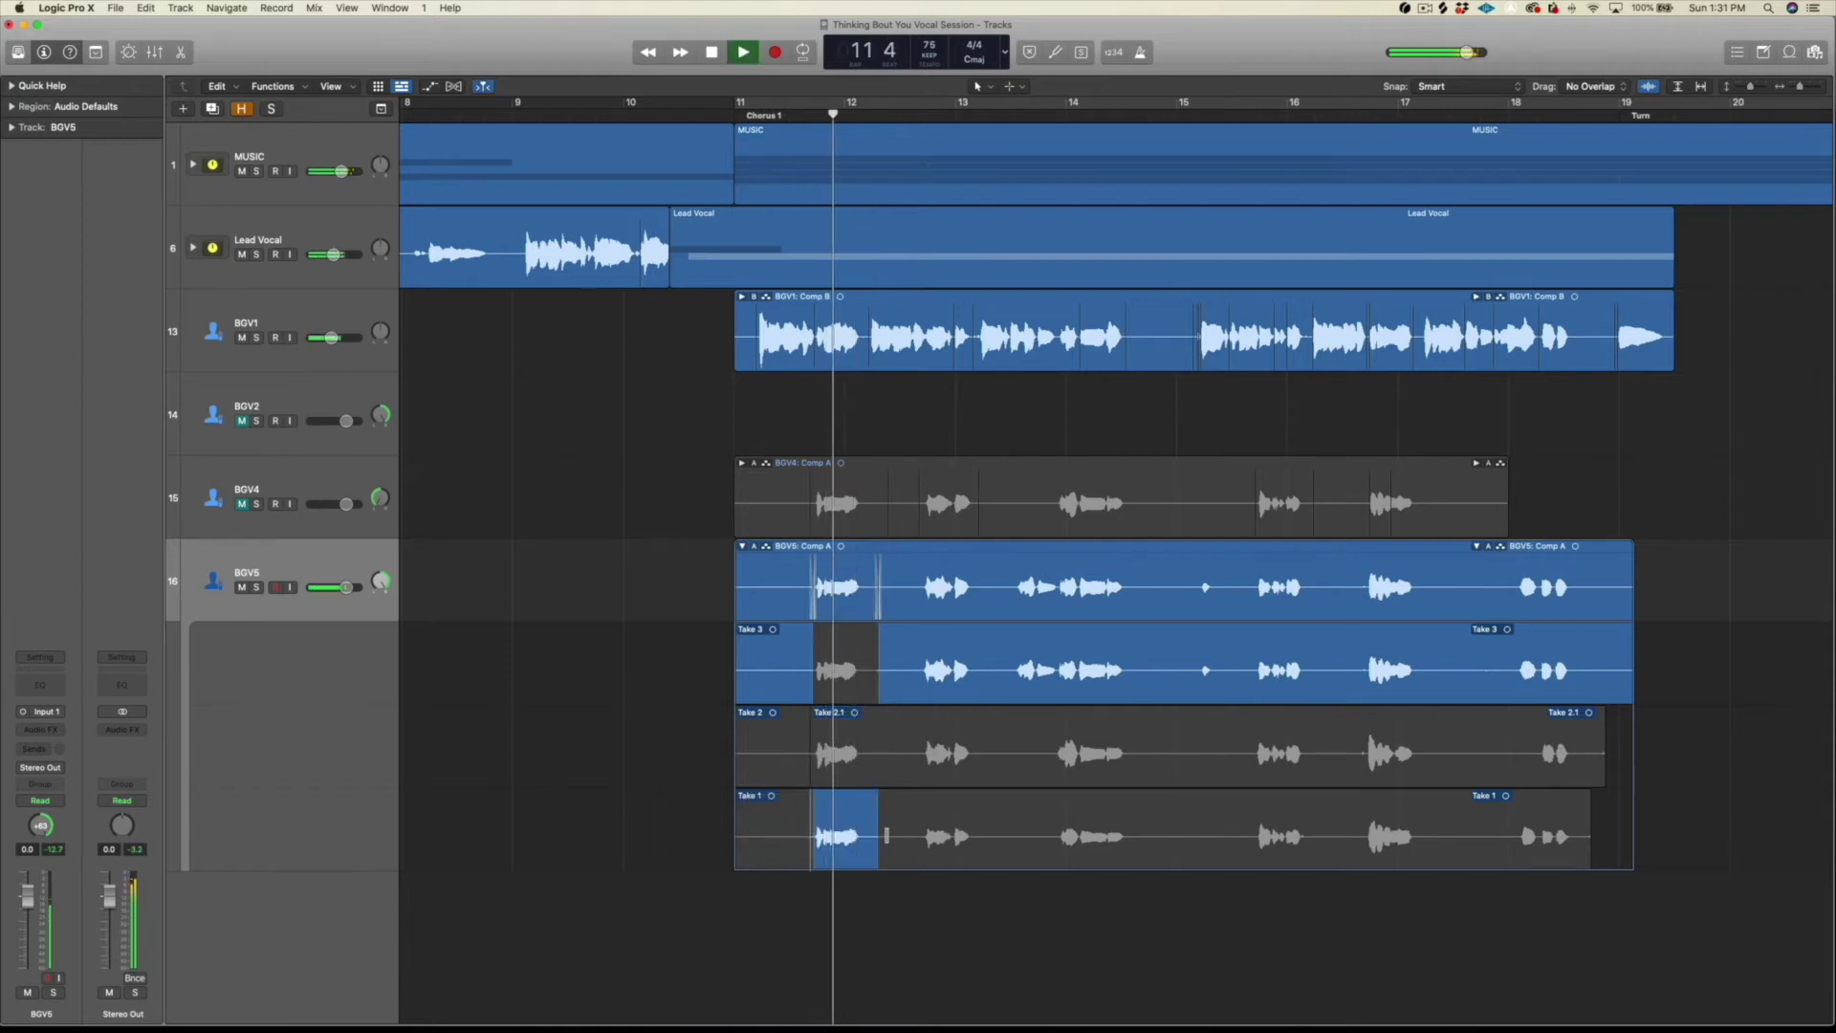
{"action": "left_click_drag", "start_coordinate": [873, 839], "coordinate": [869, 839]}
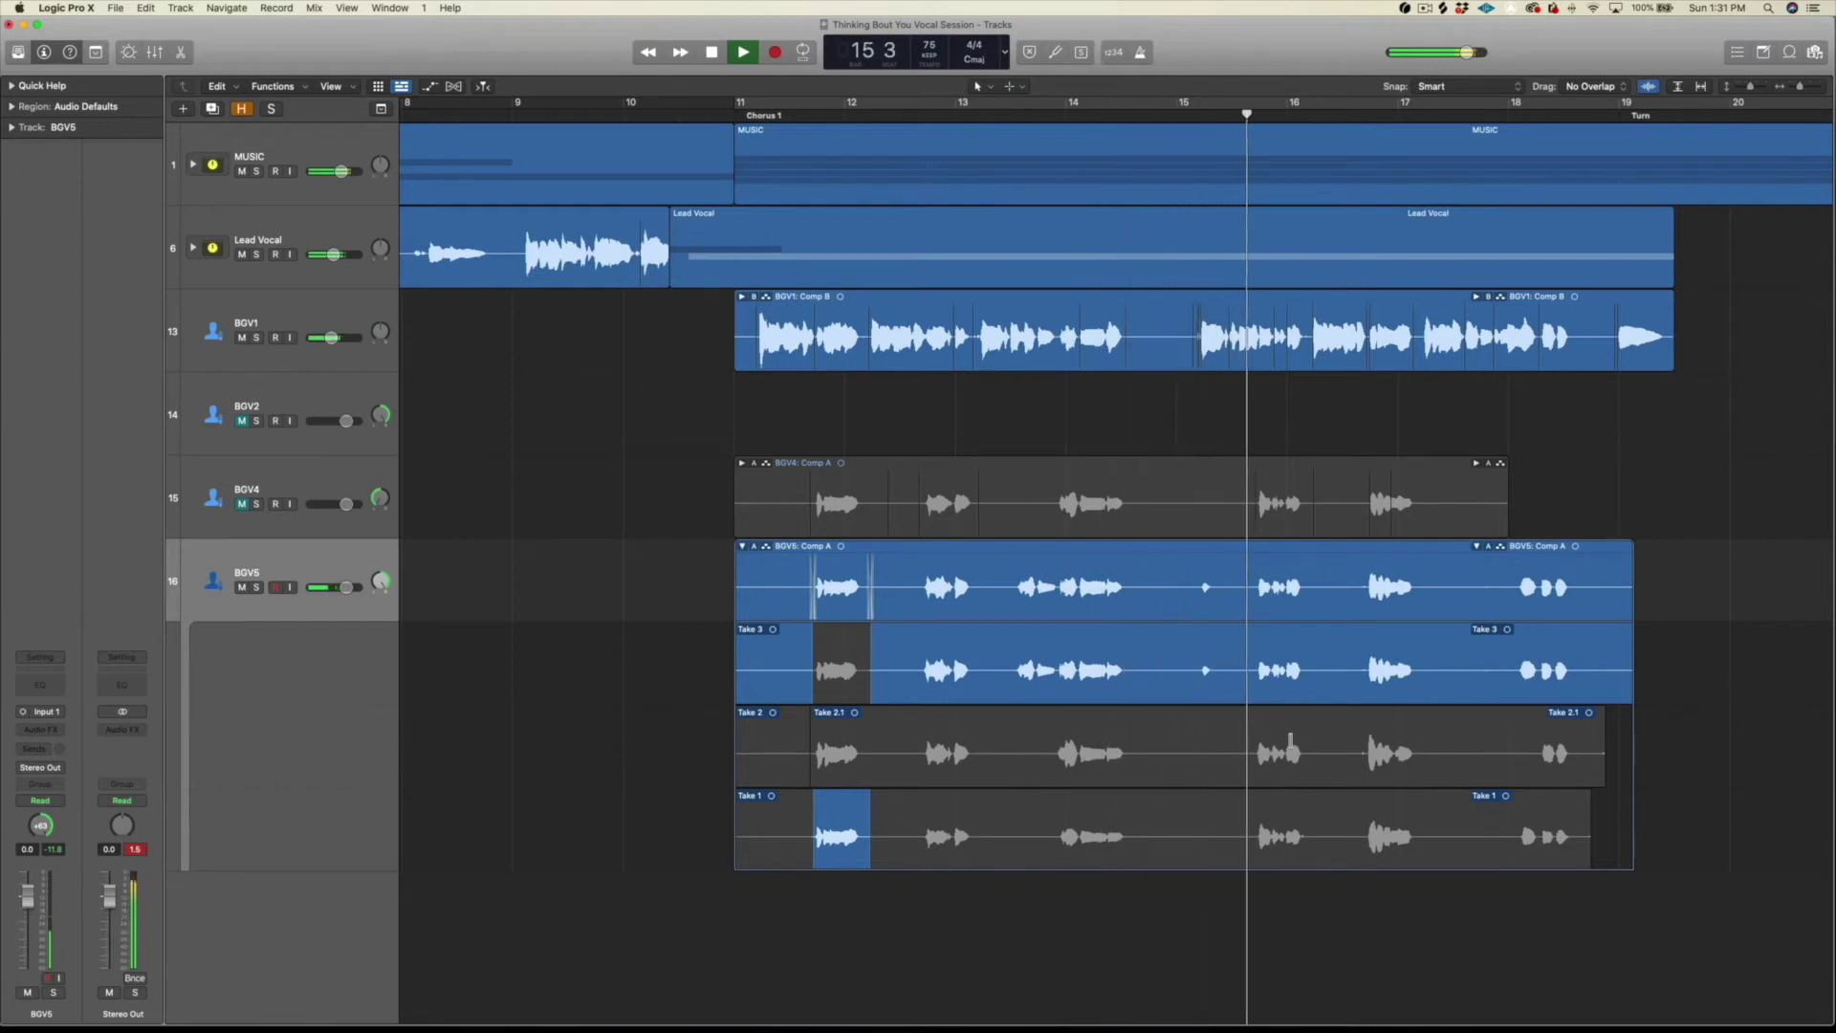
Step: Audition BGV5's phrase around bar 16 on Take 2 and Take 1, keep Take 1 and shorten the section's end slightly
{"action": "left_click_drag", "start_coordinate": [1252, 755], "coordinate": [1343, 703]}
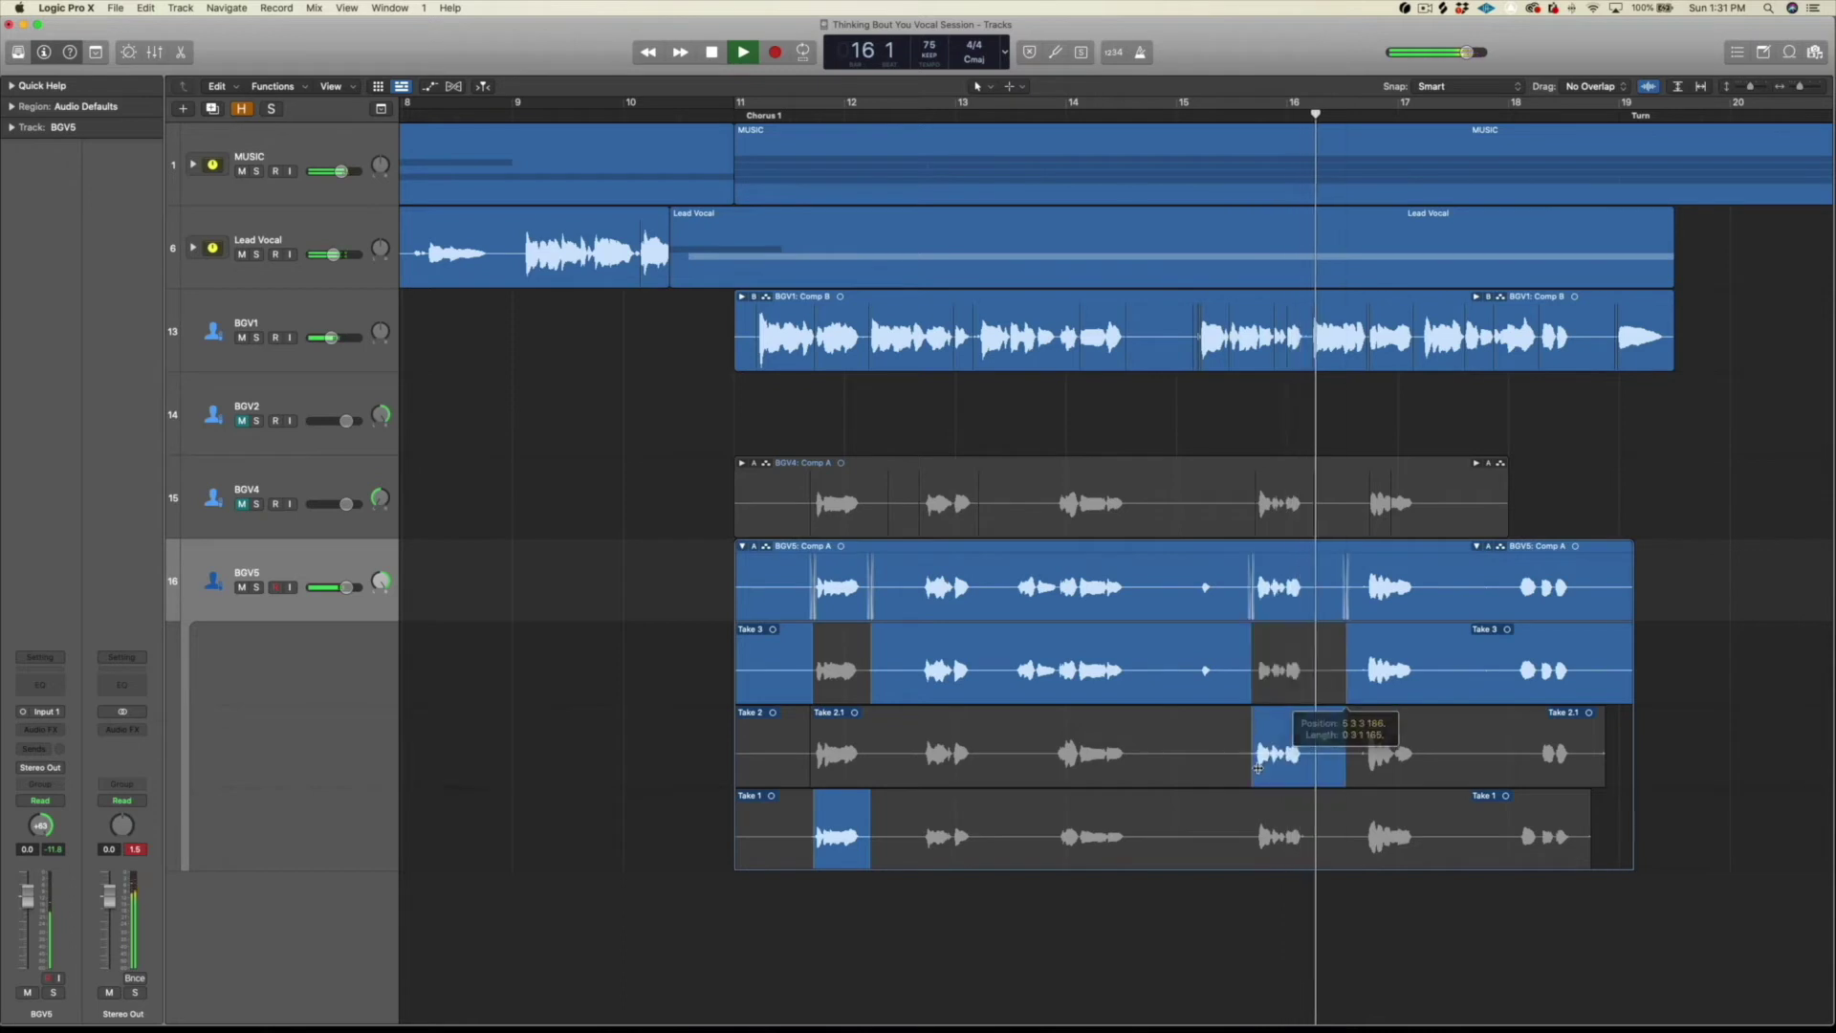
{"action": "left_click", "coordinate": [1271, 762]}
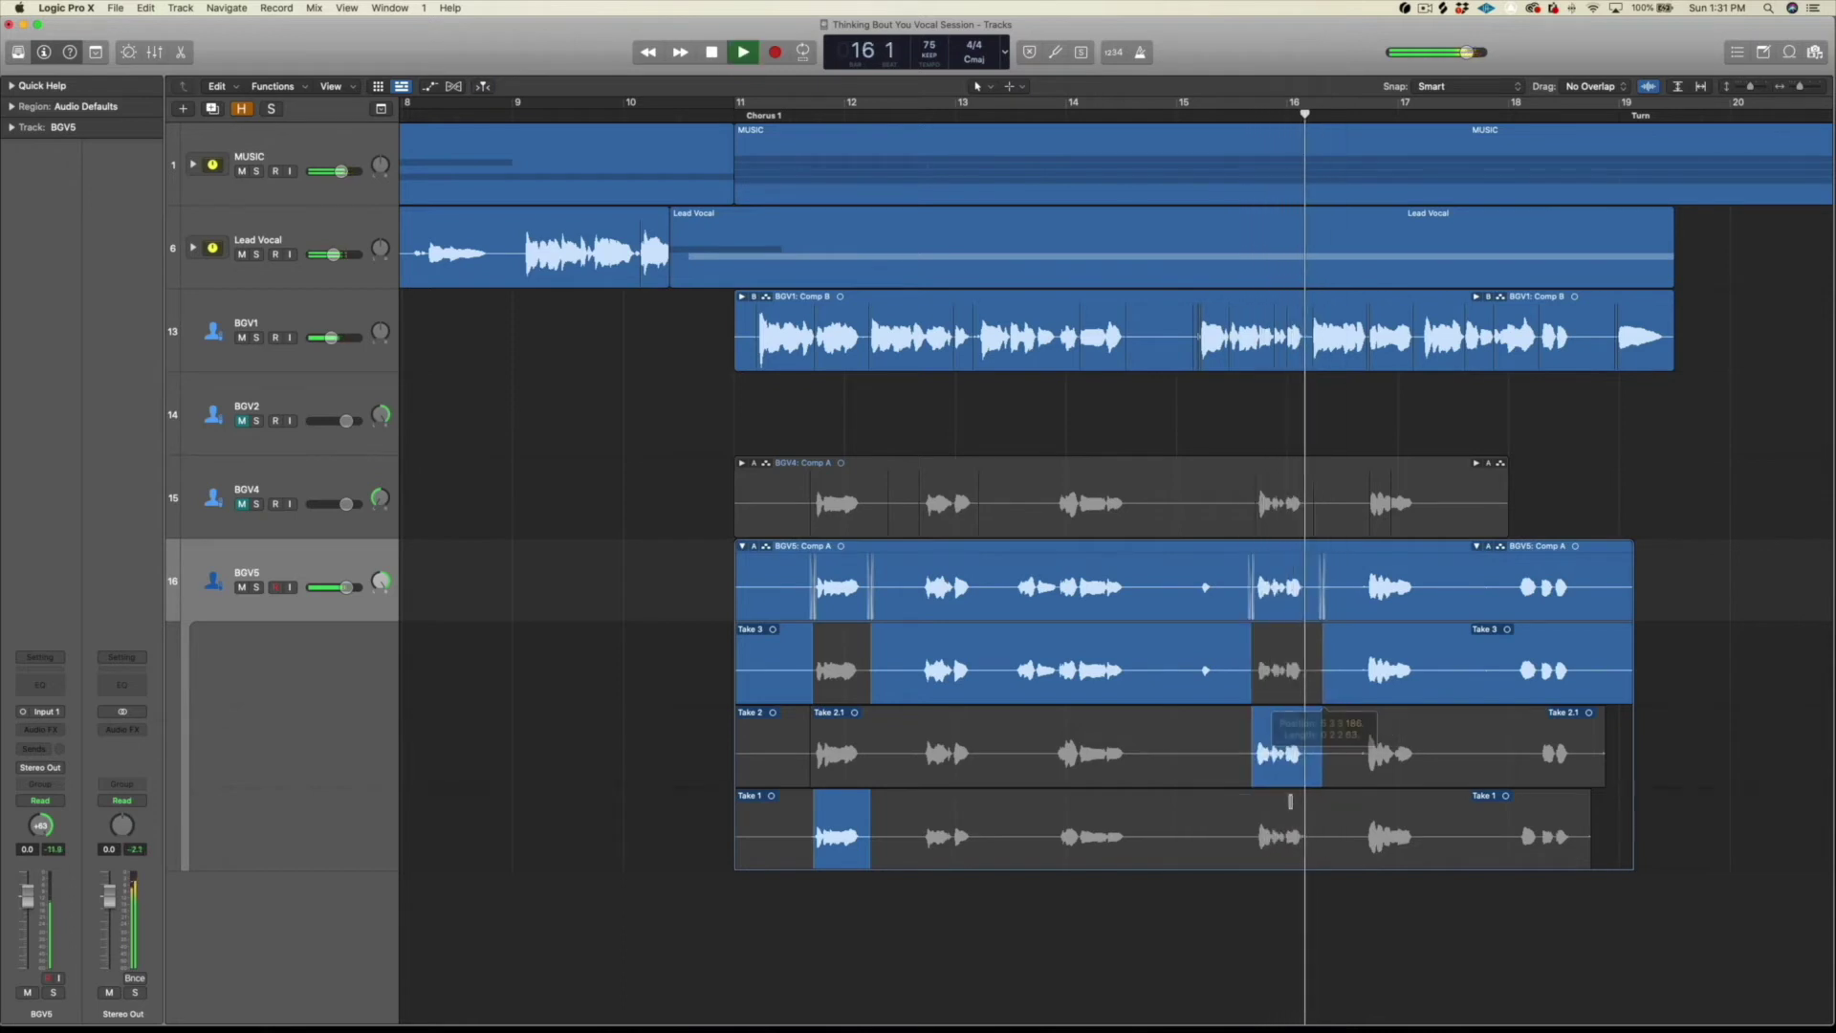
{"action": "left_click", "coordinate": [1259, 817]}
{"action": "key", "text": "space"}
{"action": "key", "text": "space"}
{"action": "left_click_drag", "start_coordinate": [1318, 814], "coordinate": [1312, 815]}
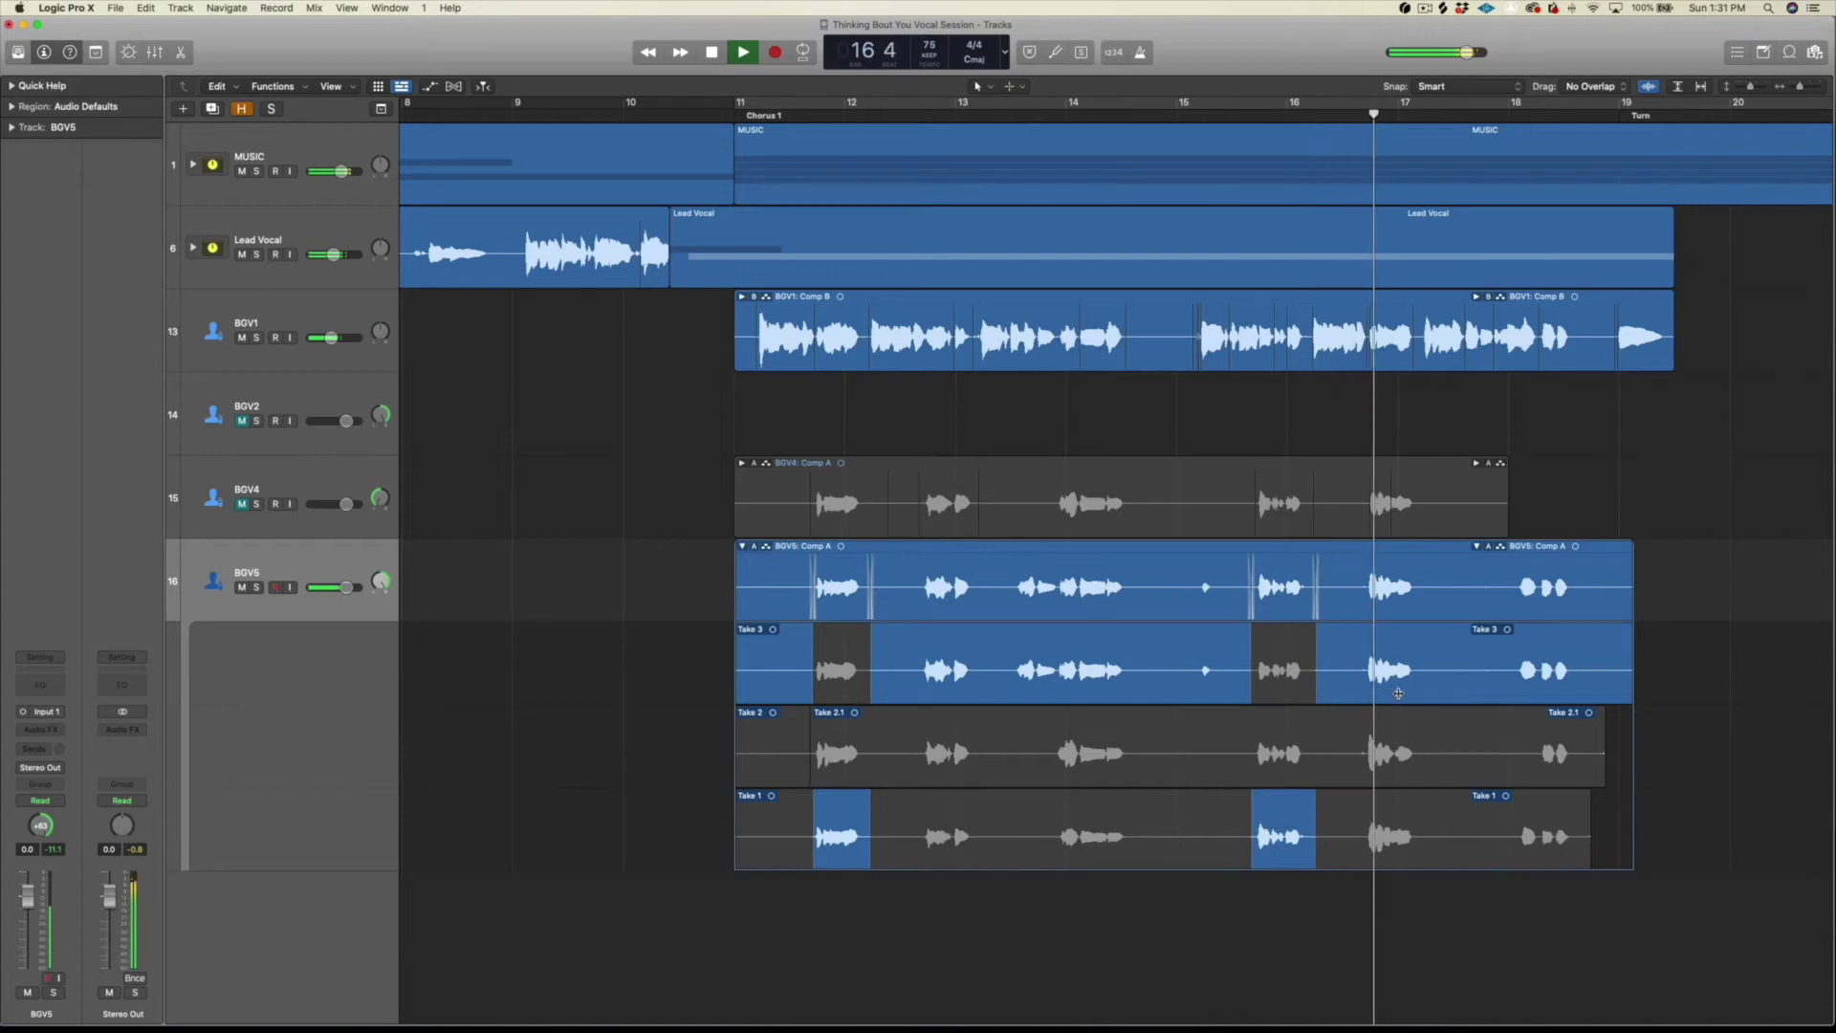
Step: Comp BGV5's phrase just before bar 17 from Take 2 for its first half and Take 1 for its tail, and play it
{"action": "left_click", "coordinate": [1369, 755]}
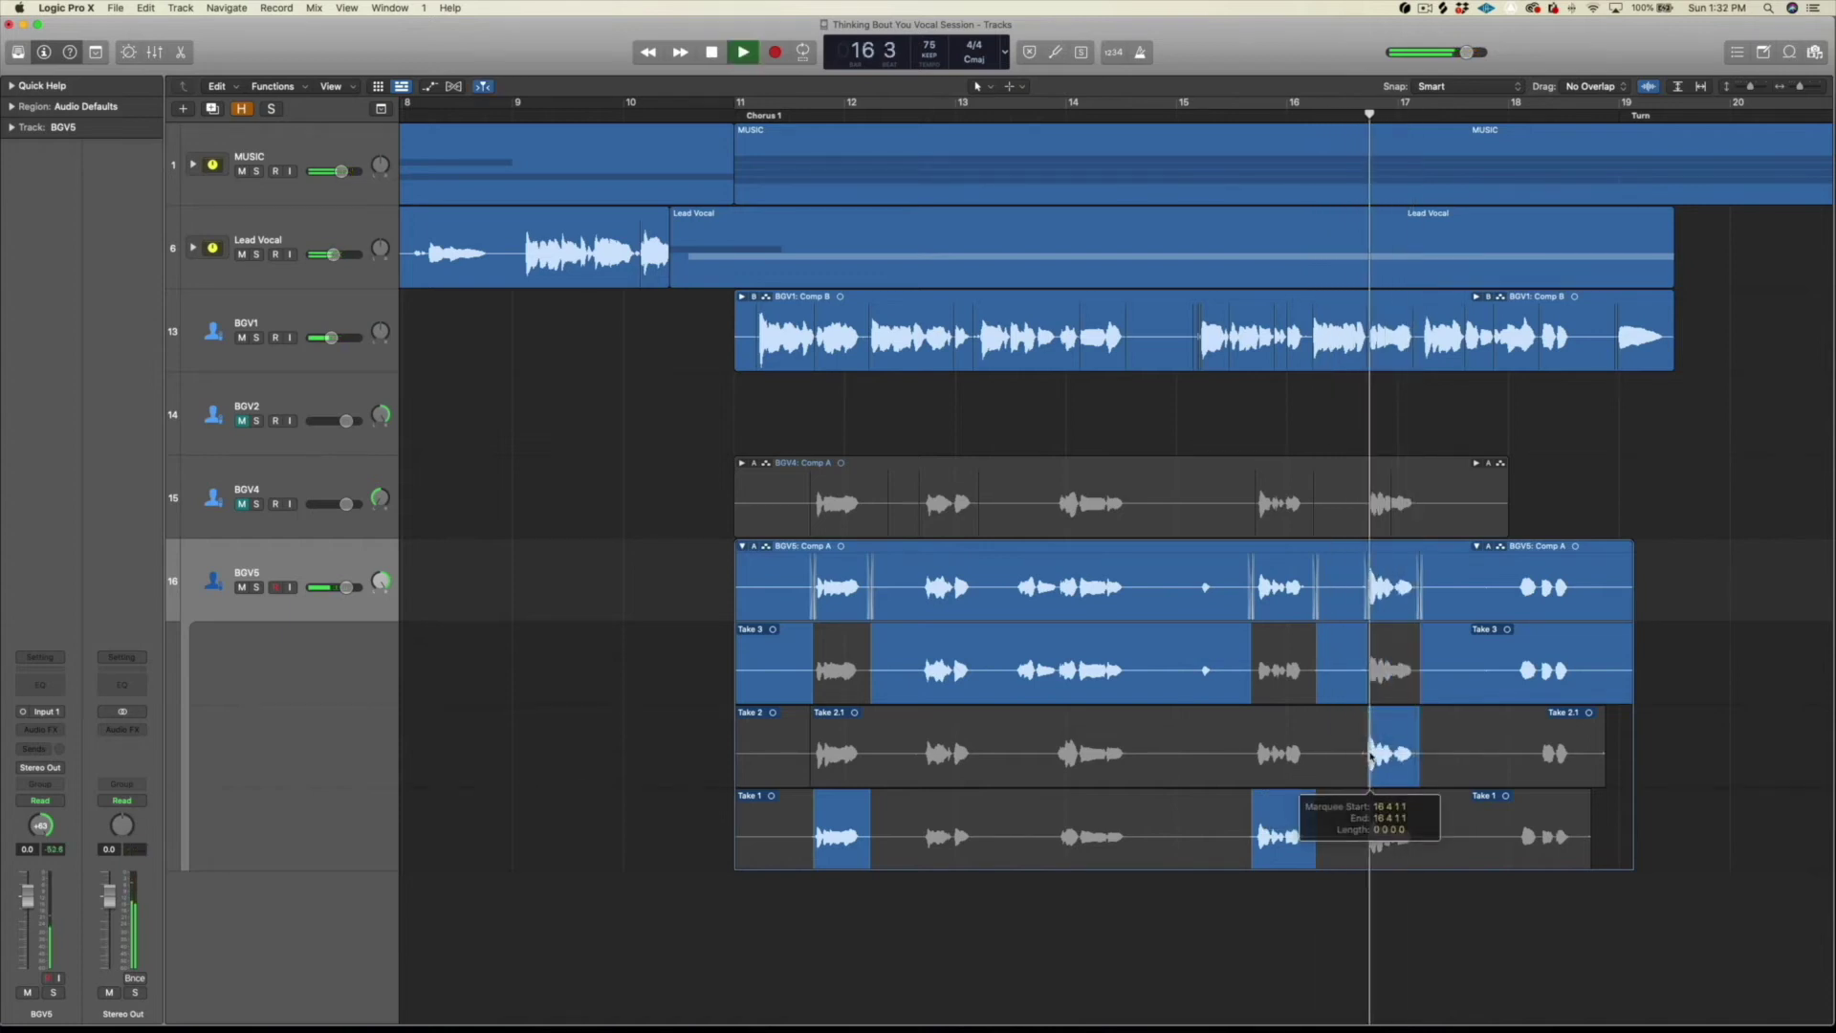
{"action": "left_click", "coordinate": [1409, 818]}
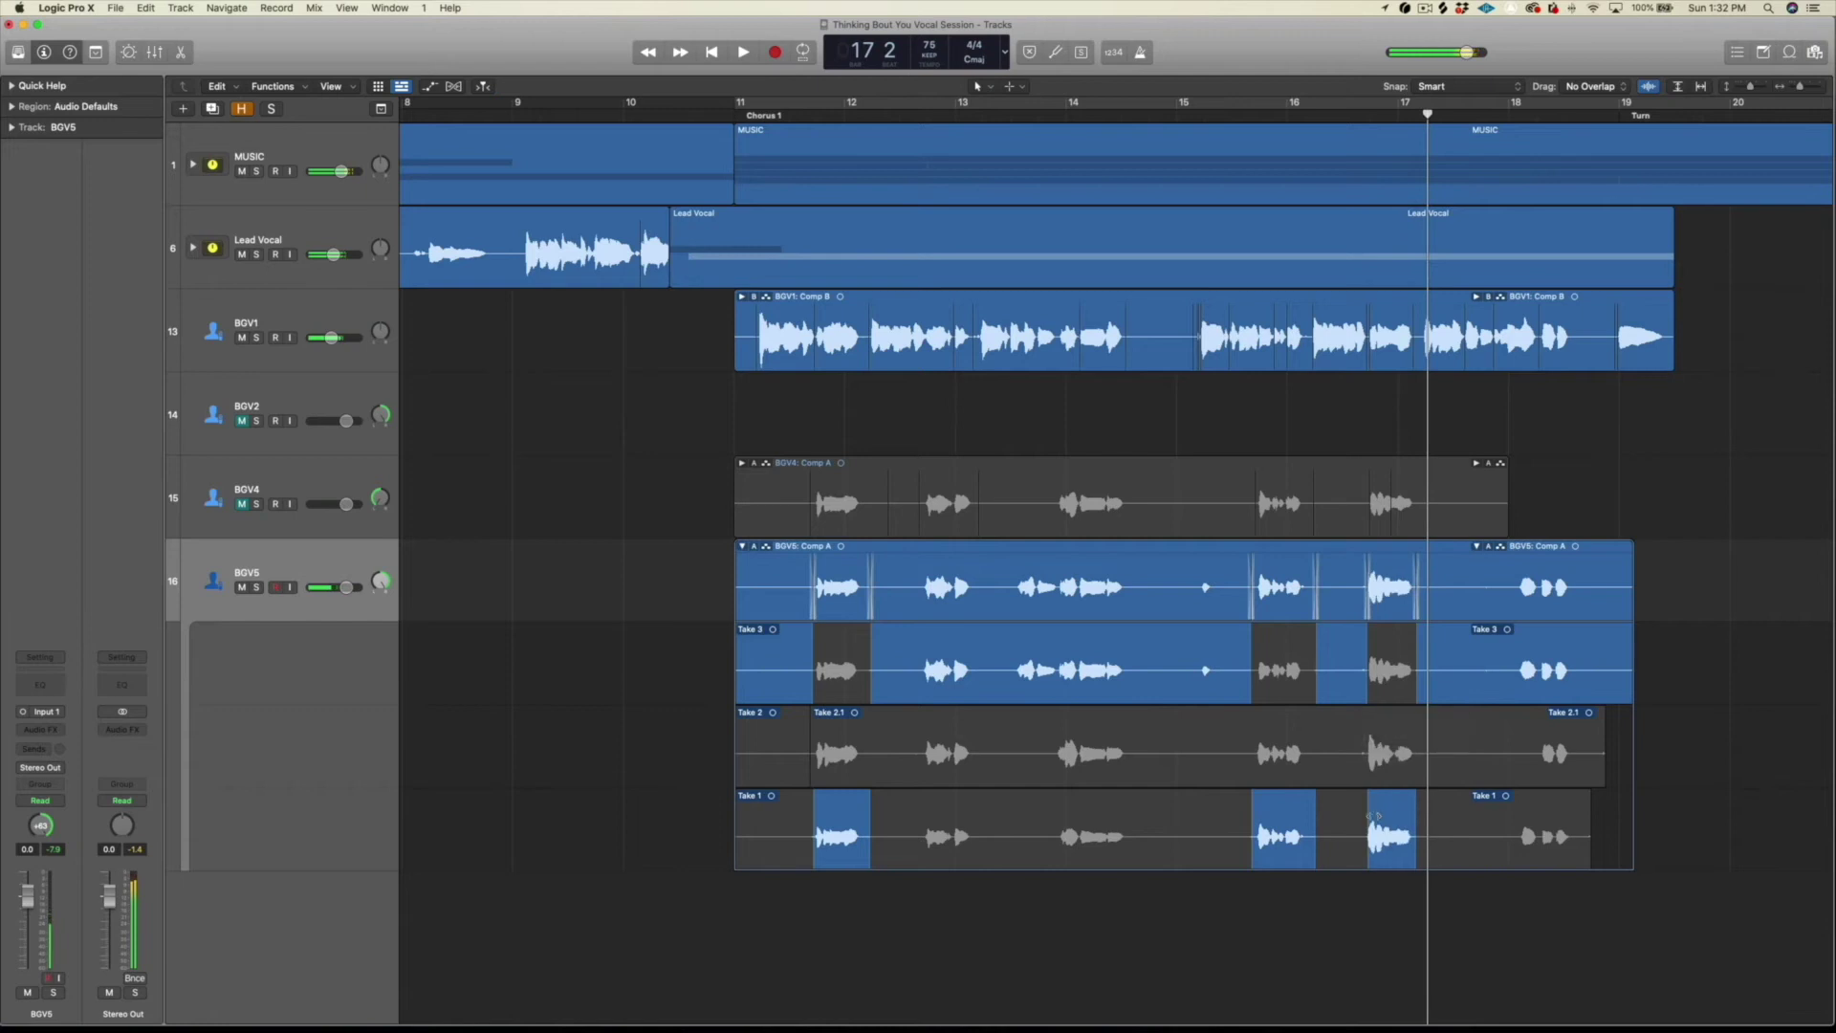
{"action": "key", "text": "space"}
{"action": "left_click_drag", "start_coordinate": [1394, 765], "coordinate": [1355, 766]}
{"action": "left_click", "coordinate": [1363, 768], "text": "super"}
{"action": "key", "text": "space"}
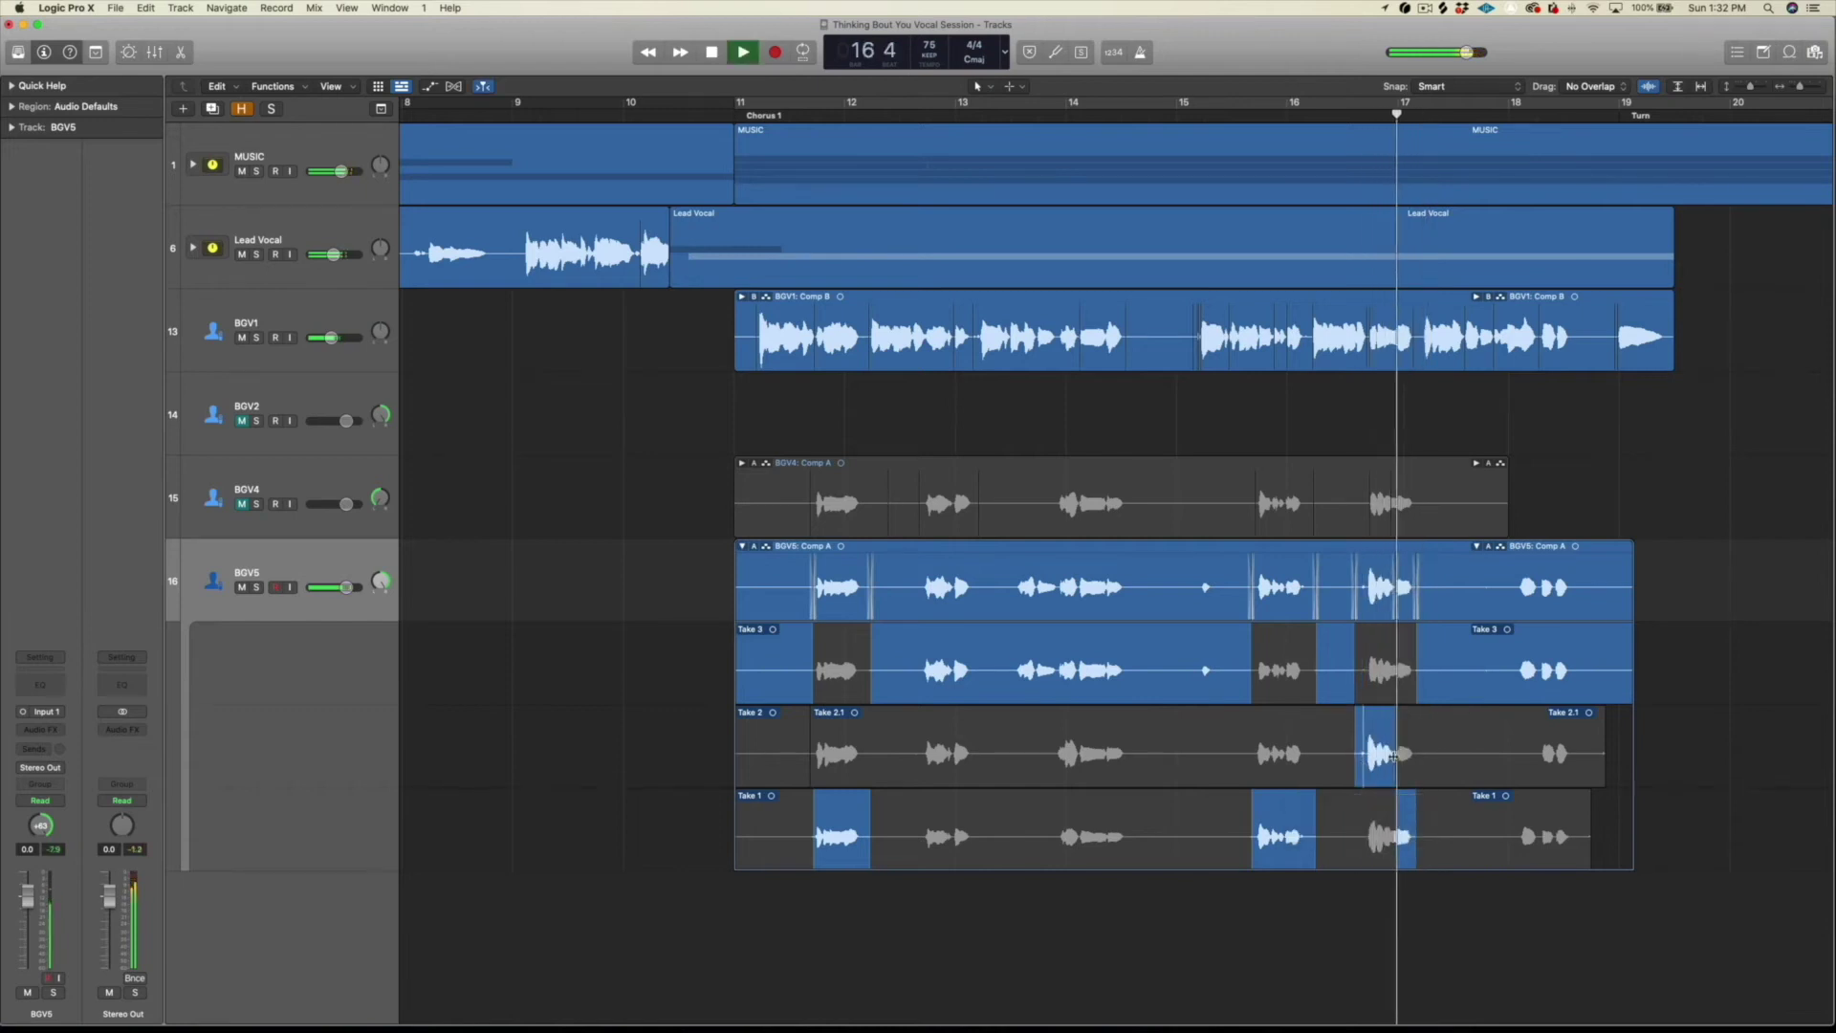
Step: Replay BGV5's phrase around bar 17 in the full mix to check the join between Take 2 and Take 1
{"action": "key", "text": "super+Right"}
{"action": "key", "text": "super+Right"}
{"action": "key", "text": "super+Right"}
{"action": "scroll", "coordinate": [1394, 755], "scroll_direction": "right", "scroll_amount": 7}
{"action": "key", "text": "space"}
{"action": "scroll", "coordinate": [1012, 766], "scroll_direction": "left", "scroll_amount": 4}
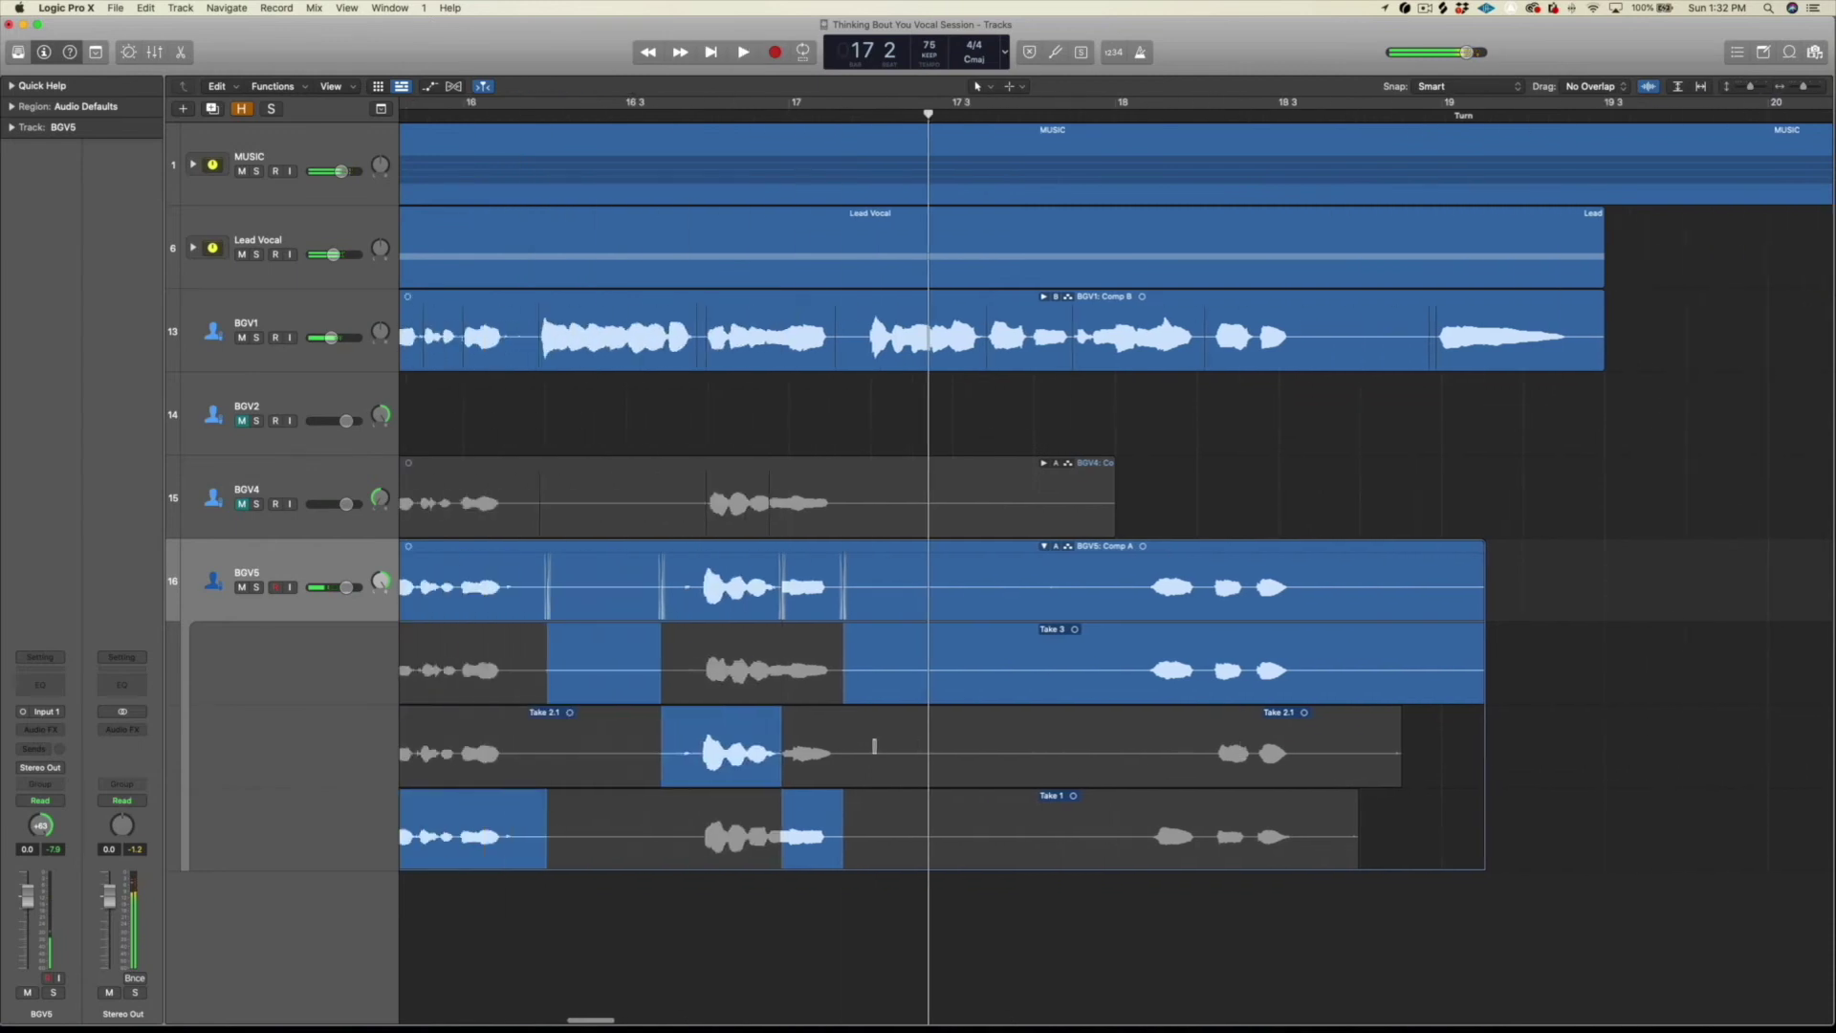
{"action": "left_click", "coordinate": [684, 763], "text": "super"}
{"action": "key", "text": "space"}
{"action": "key", "text": "super+Right"}
{"action": "key", "text": "super+Right"}
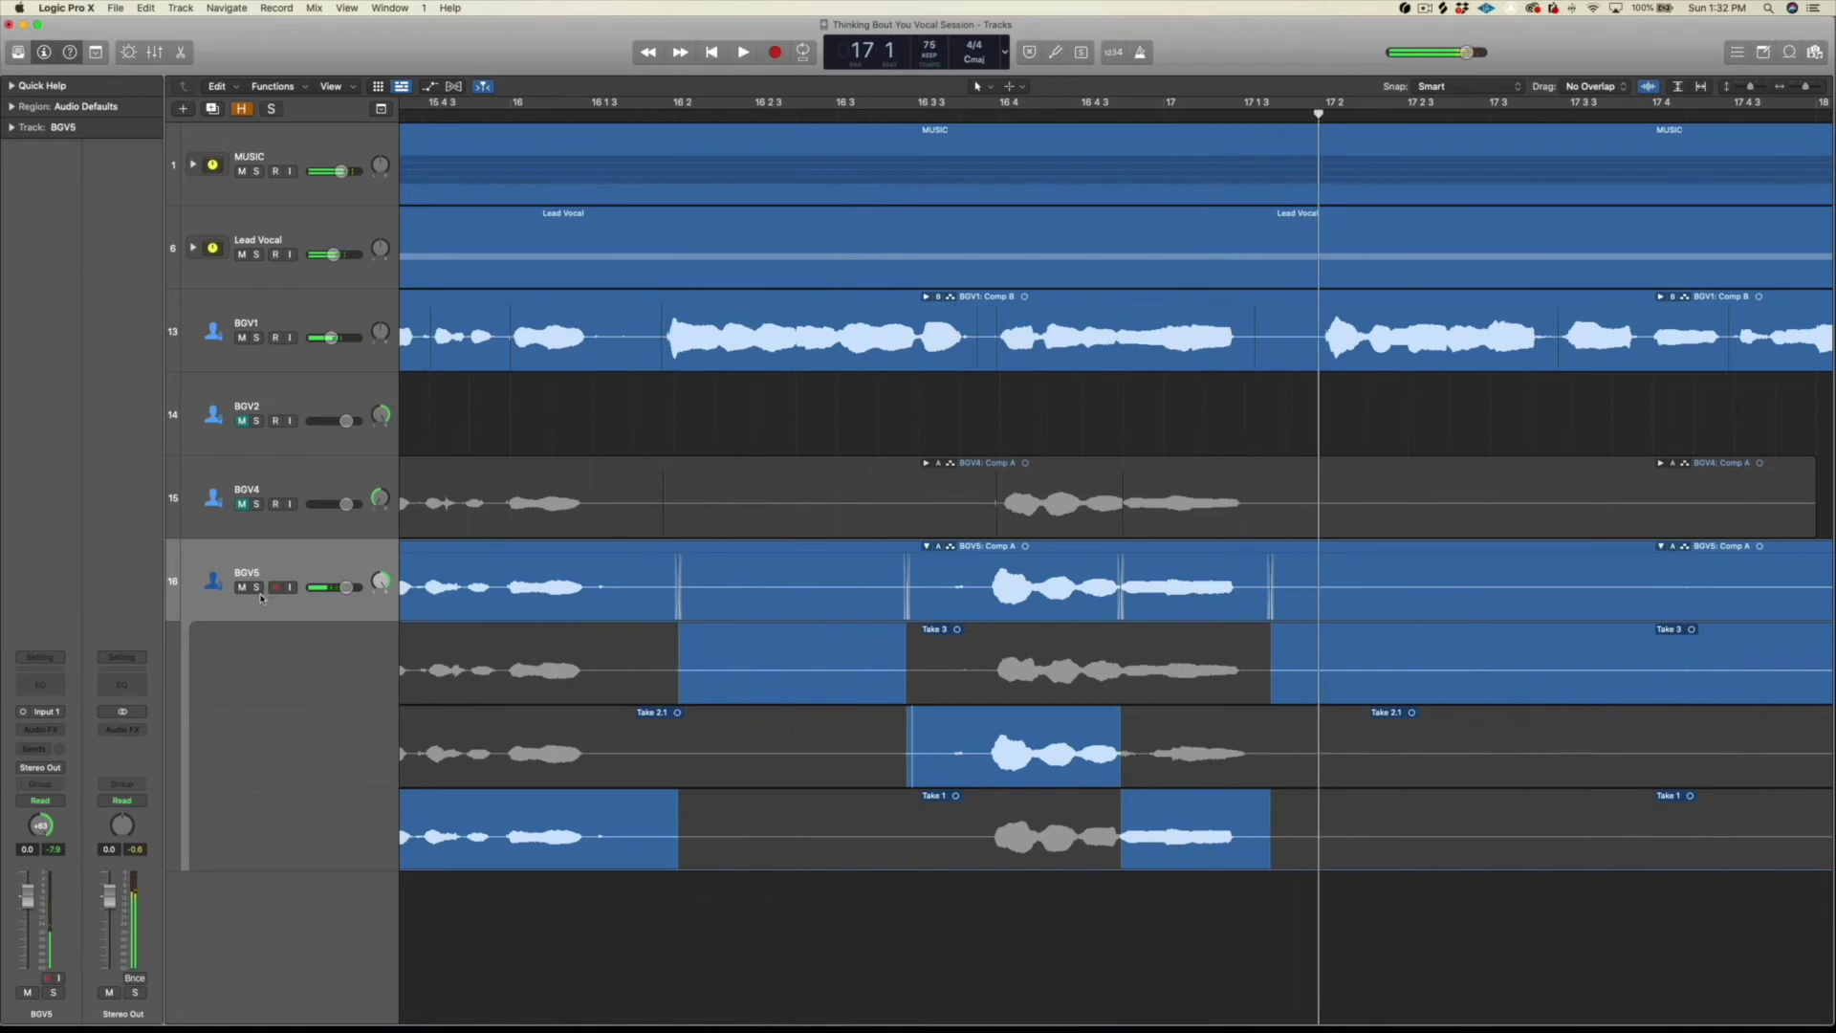
Step: Solo BGV5, play the phrase around bar 17 and switch the tail after the join to Take 3
{"action": "left_click", "coordinate": [259, 589]}
{"action": "left_click", "coordinate": [940, 608], "text": "super"}
{"action": "key", "text": "space"}
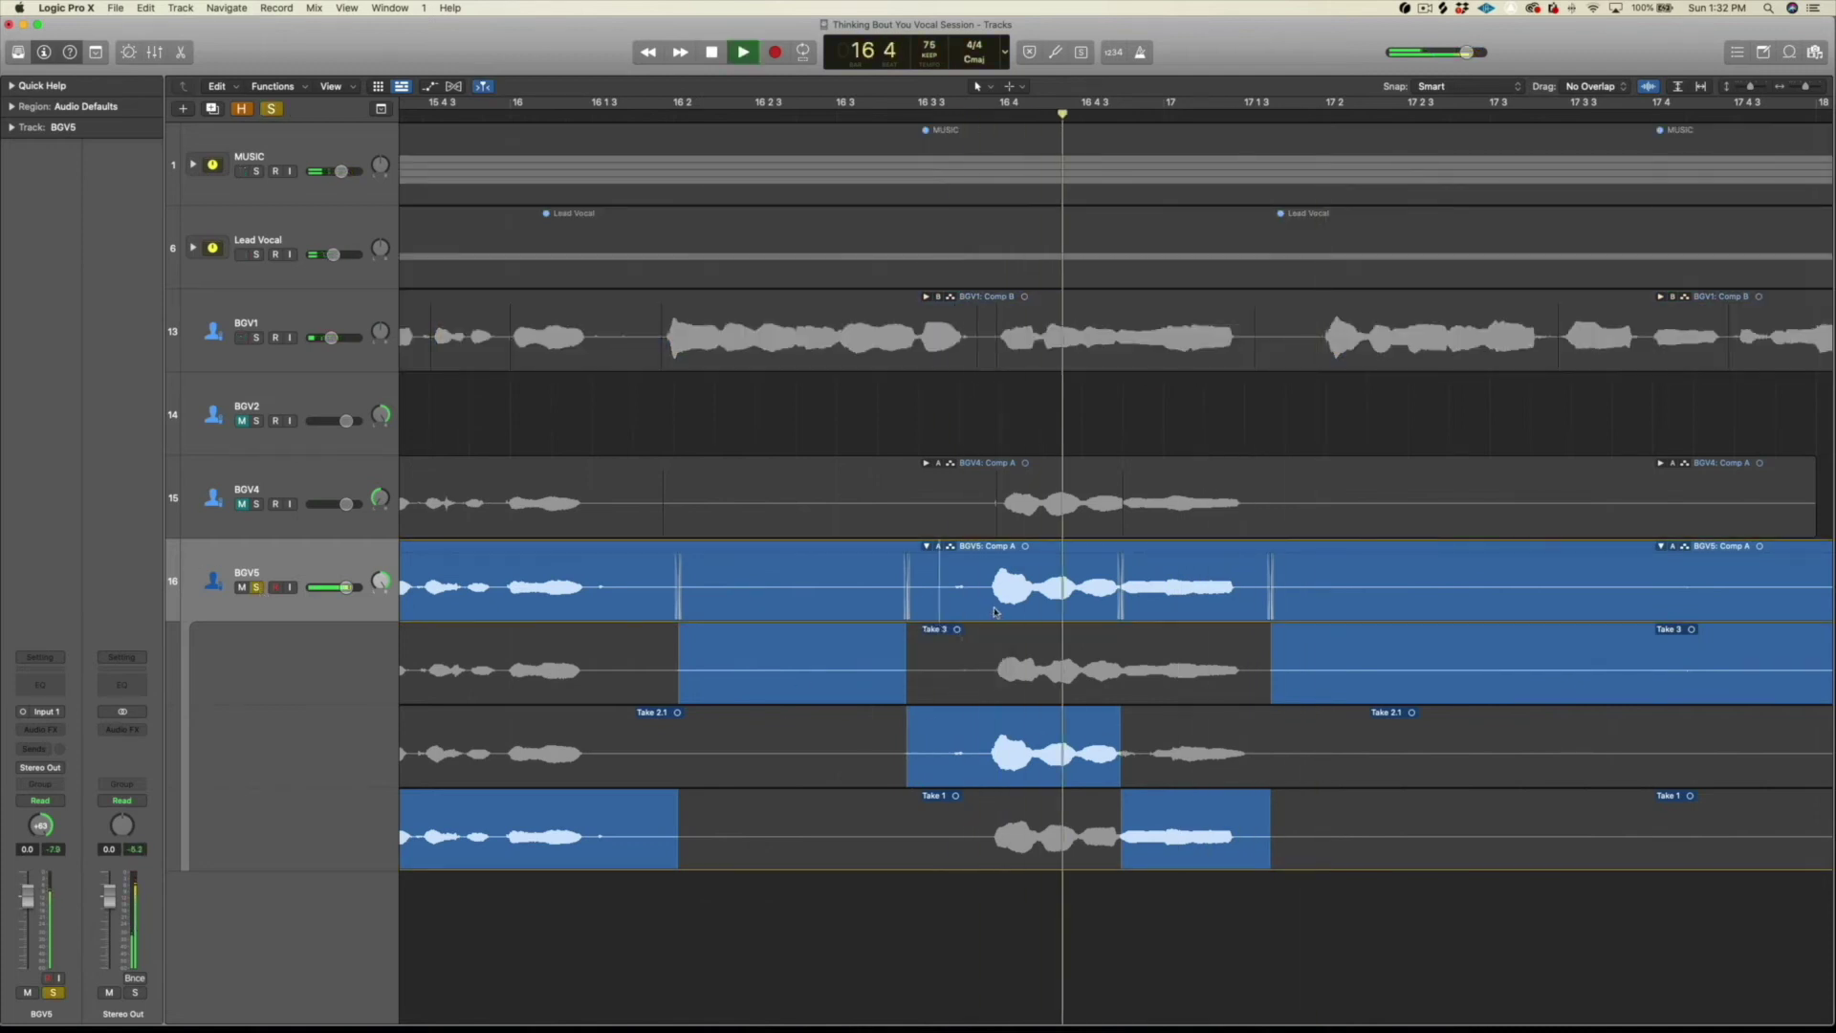
{"action": "scroll", "coordinate": [1069, 653], "scroll_direction": "right", "scroll_amount": 1}
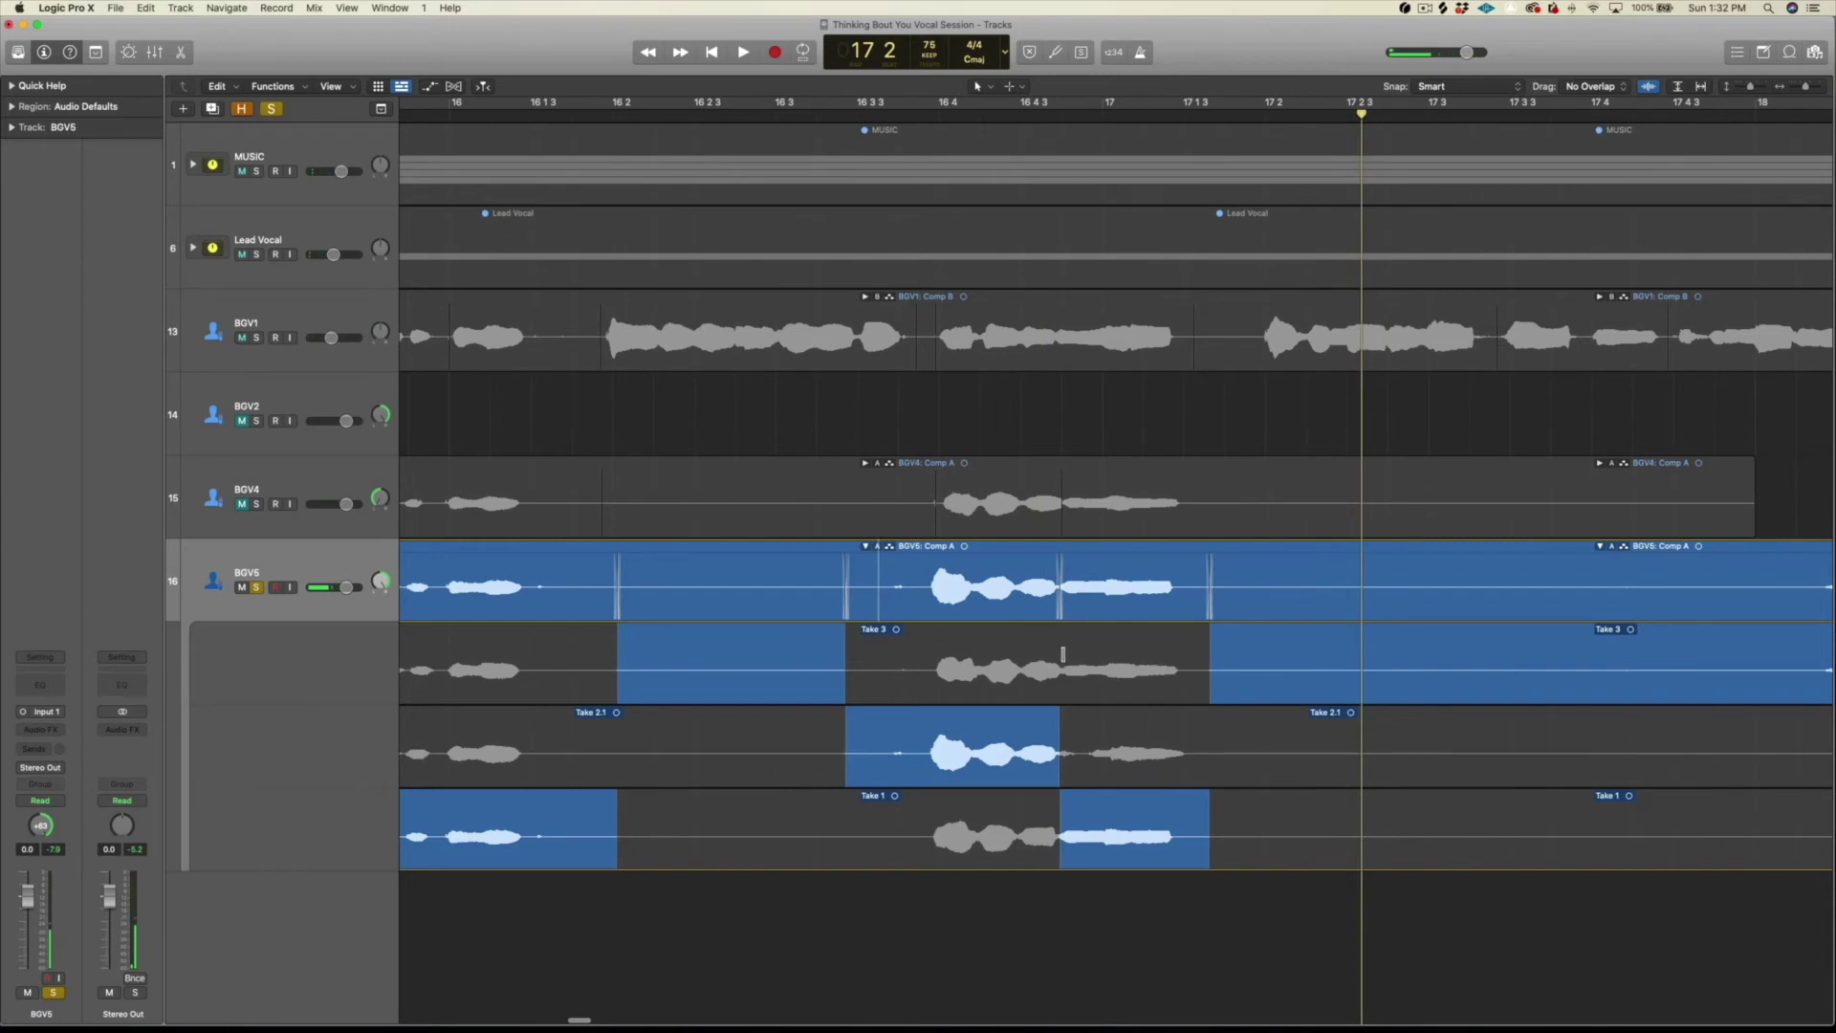
{"action": "left_click", "coordinate": [1063, 656]}
{"action": "key", "text": "space"}
{"action": "left_click", "coordinate": [904, 668], "text": "super"}
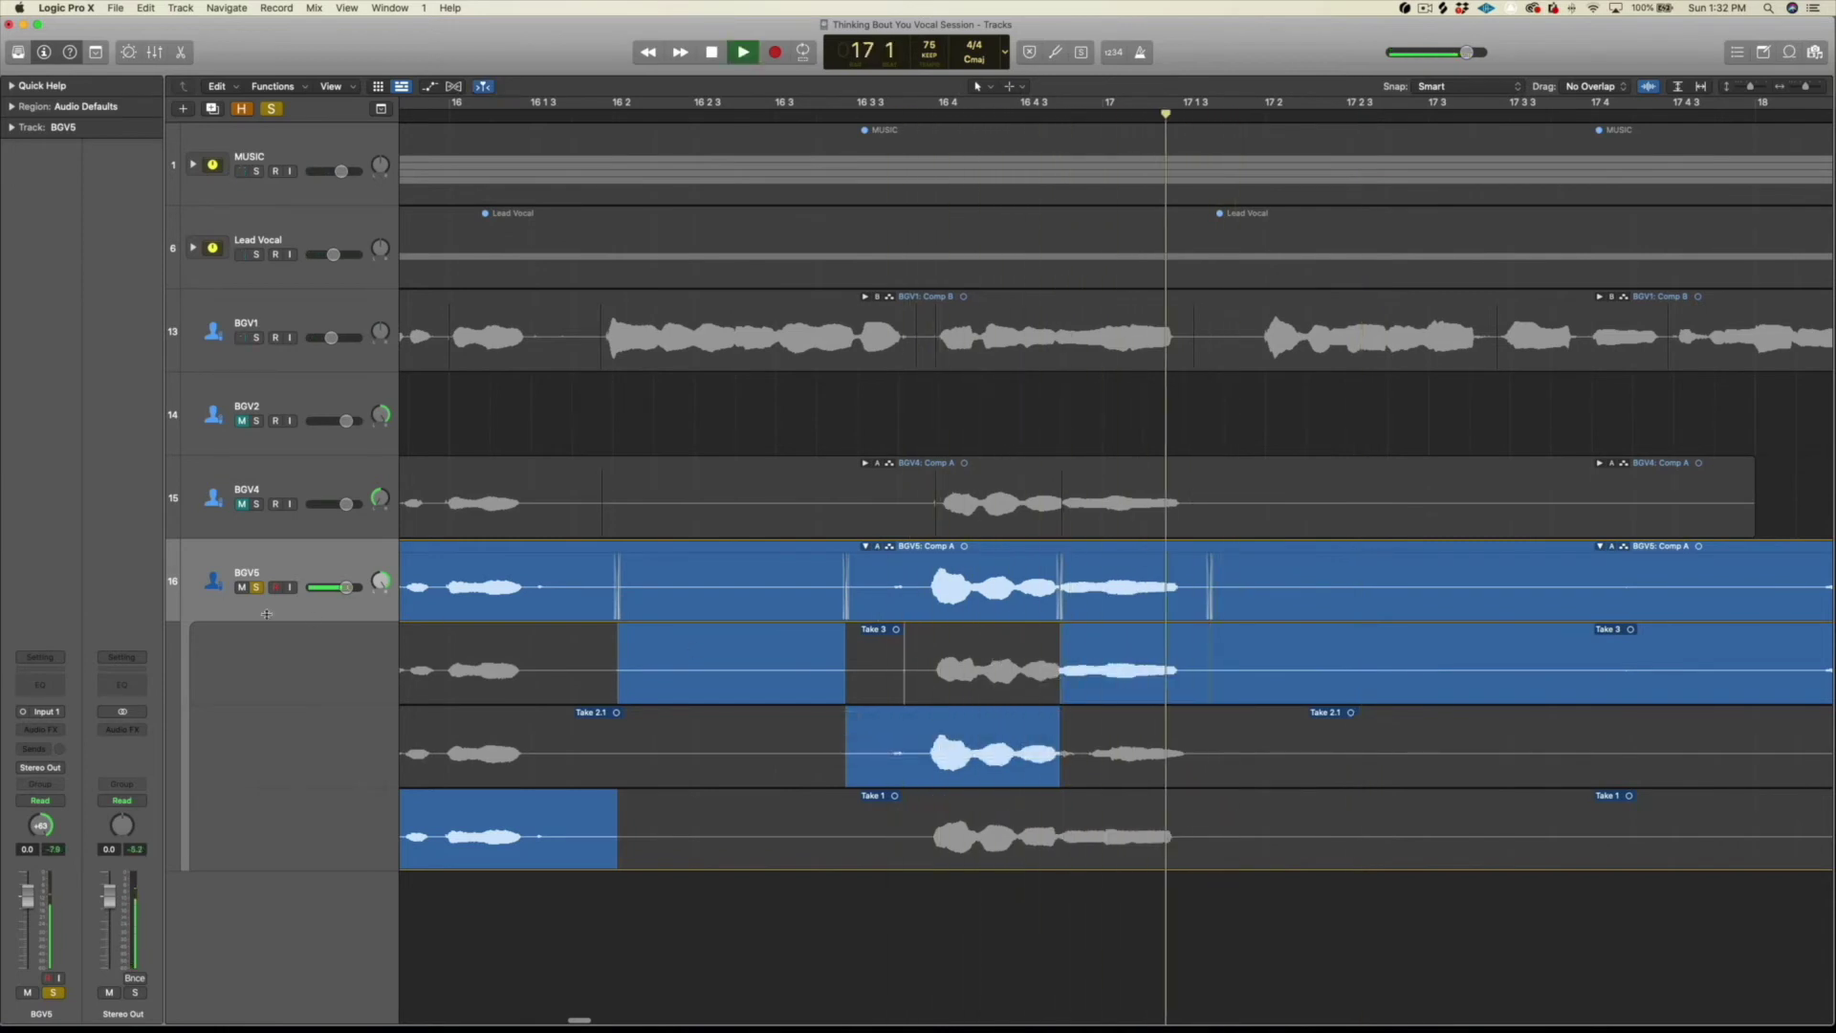
Step: Take BGV5 out of solo and play its phrase around bar 17 with the full mix
{"action": "left_click", "coordinate": [256, 588]}
{"action": "key", "text": "space"}
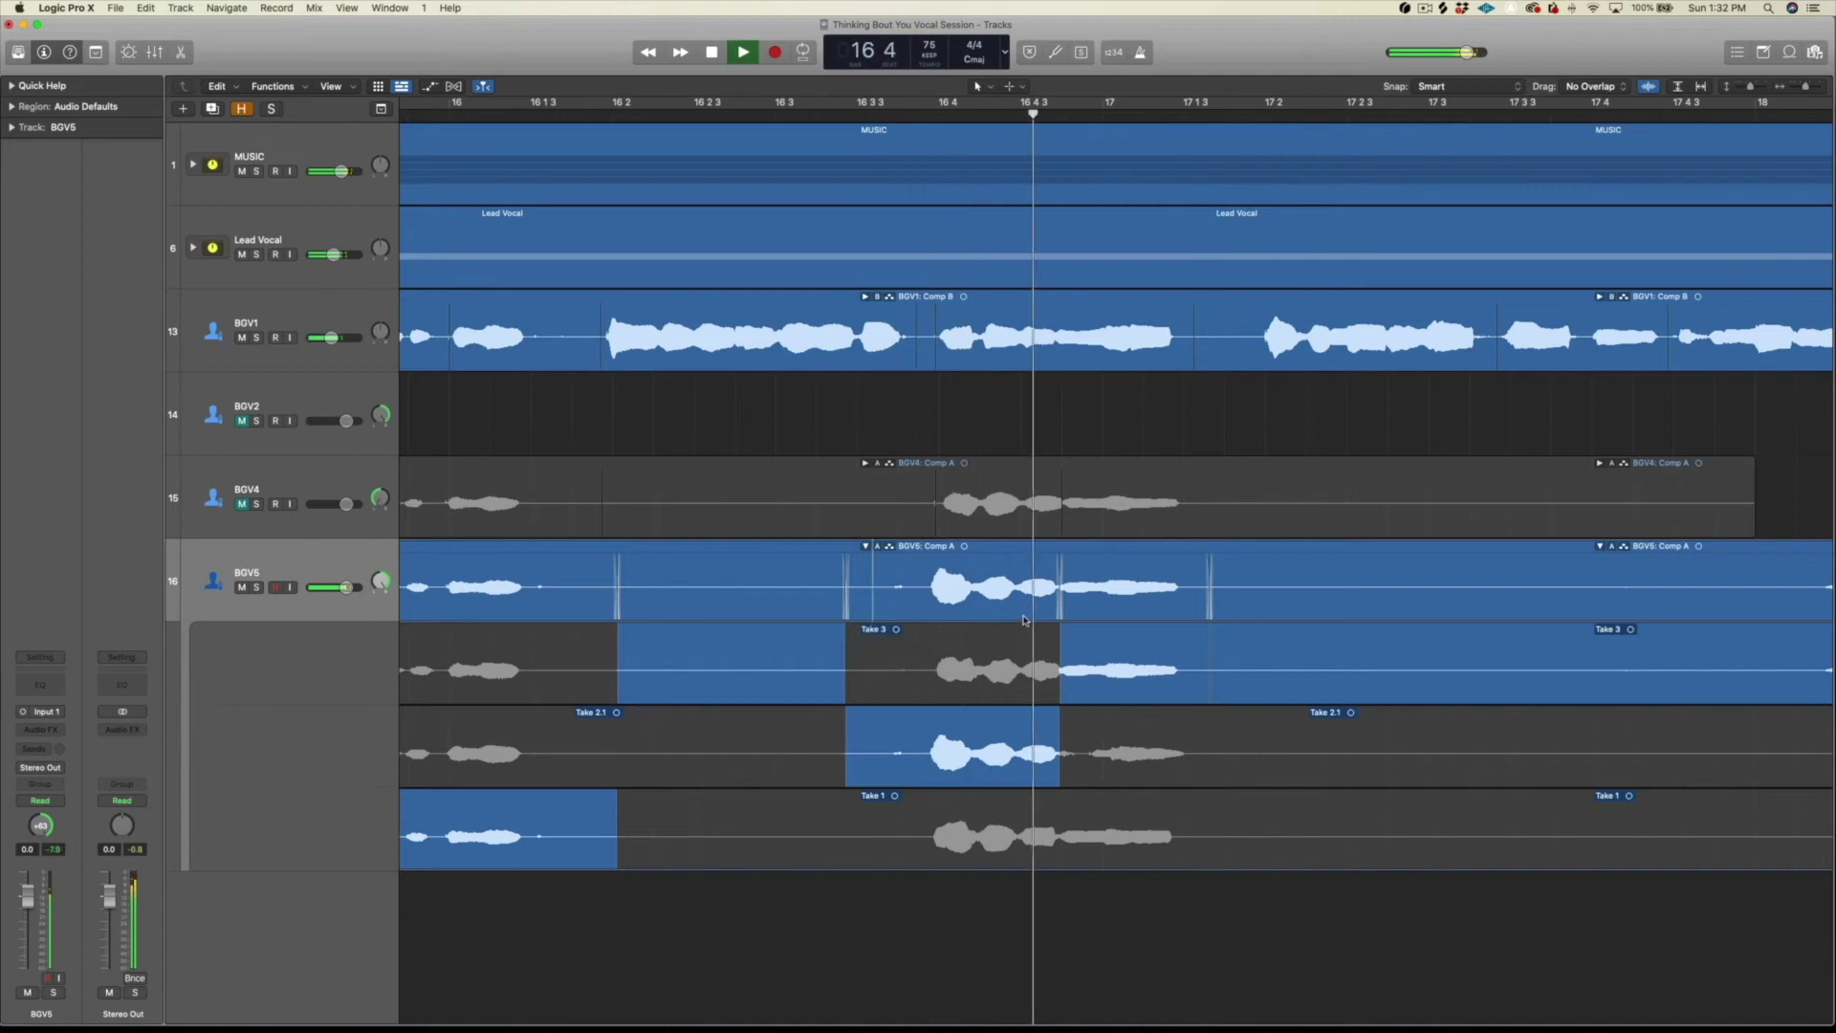
{"action": "key", "text": "super+Left"}
{"action": "key", "text": "super+Left"}
{"action": "key", "text": "space"}
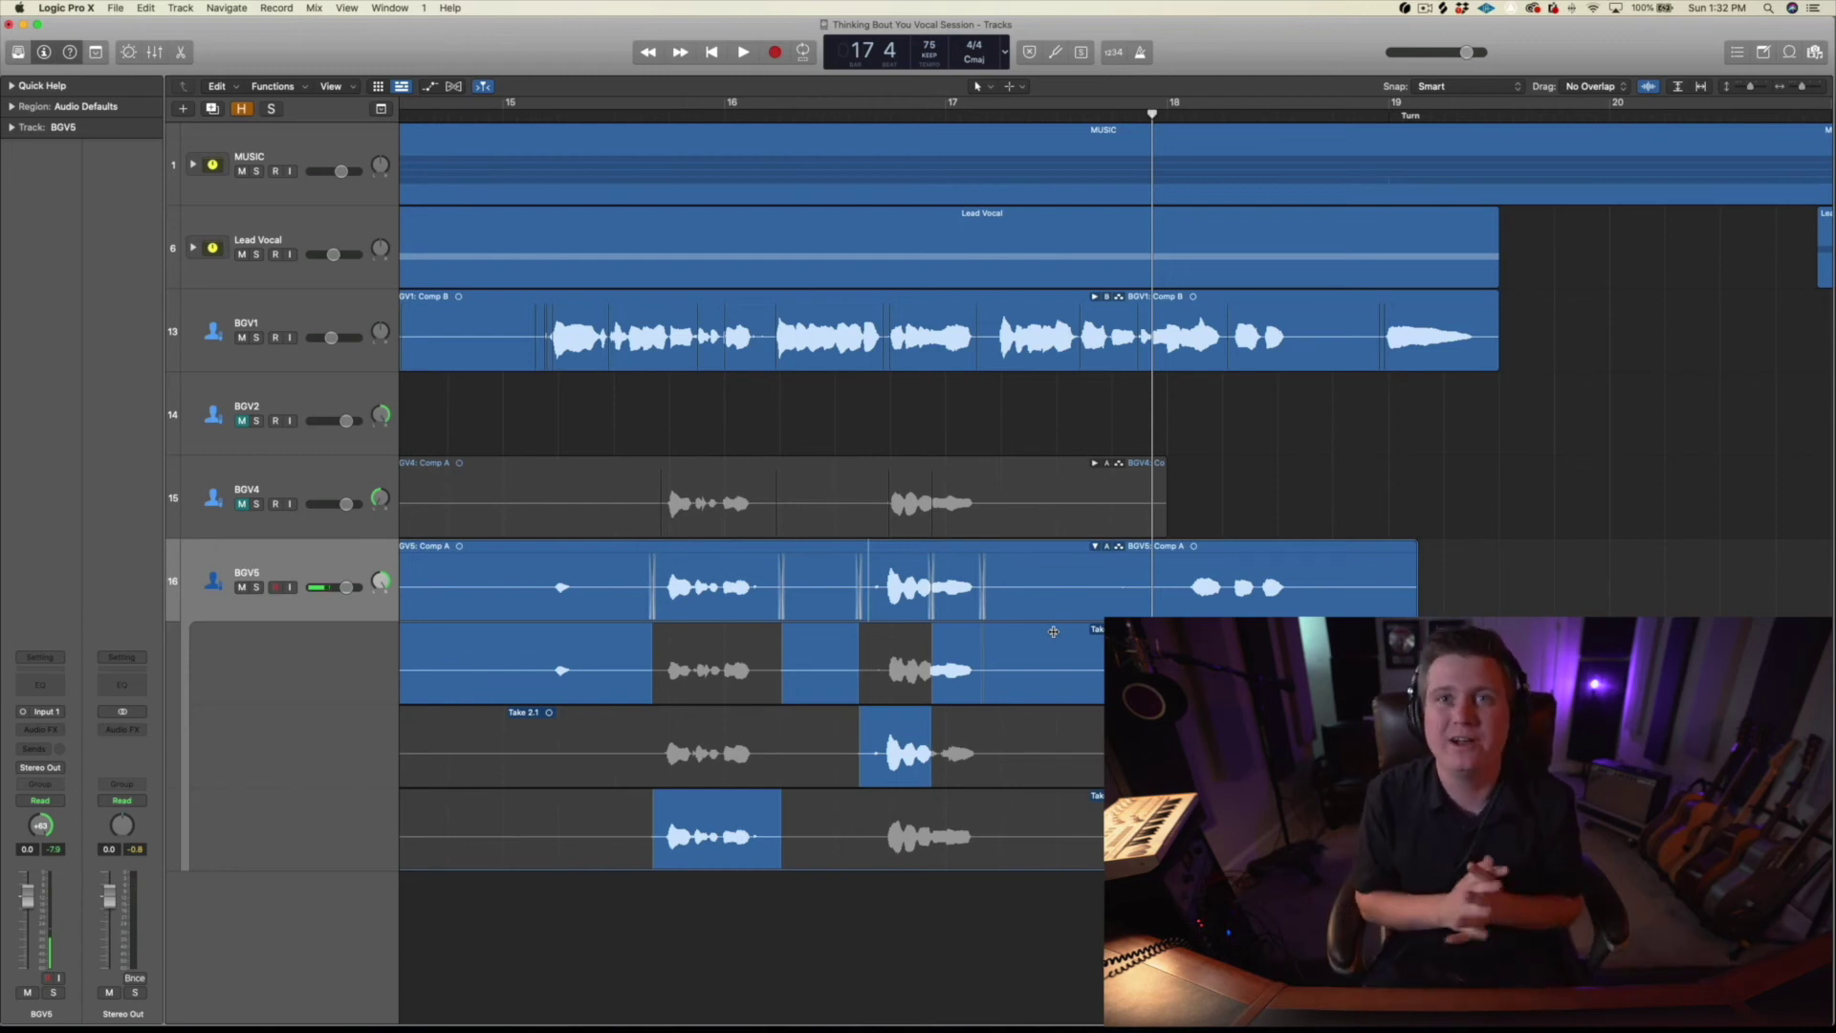
Step: Play BGV5 from bar 16 beat 4 and trim the silent end of its take folder back to shortly before bar 19
{"action": "left_click", "coordinate": [892, 603], "text": "super"}
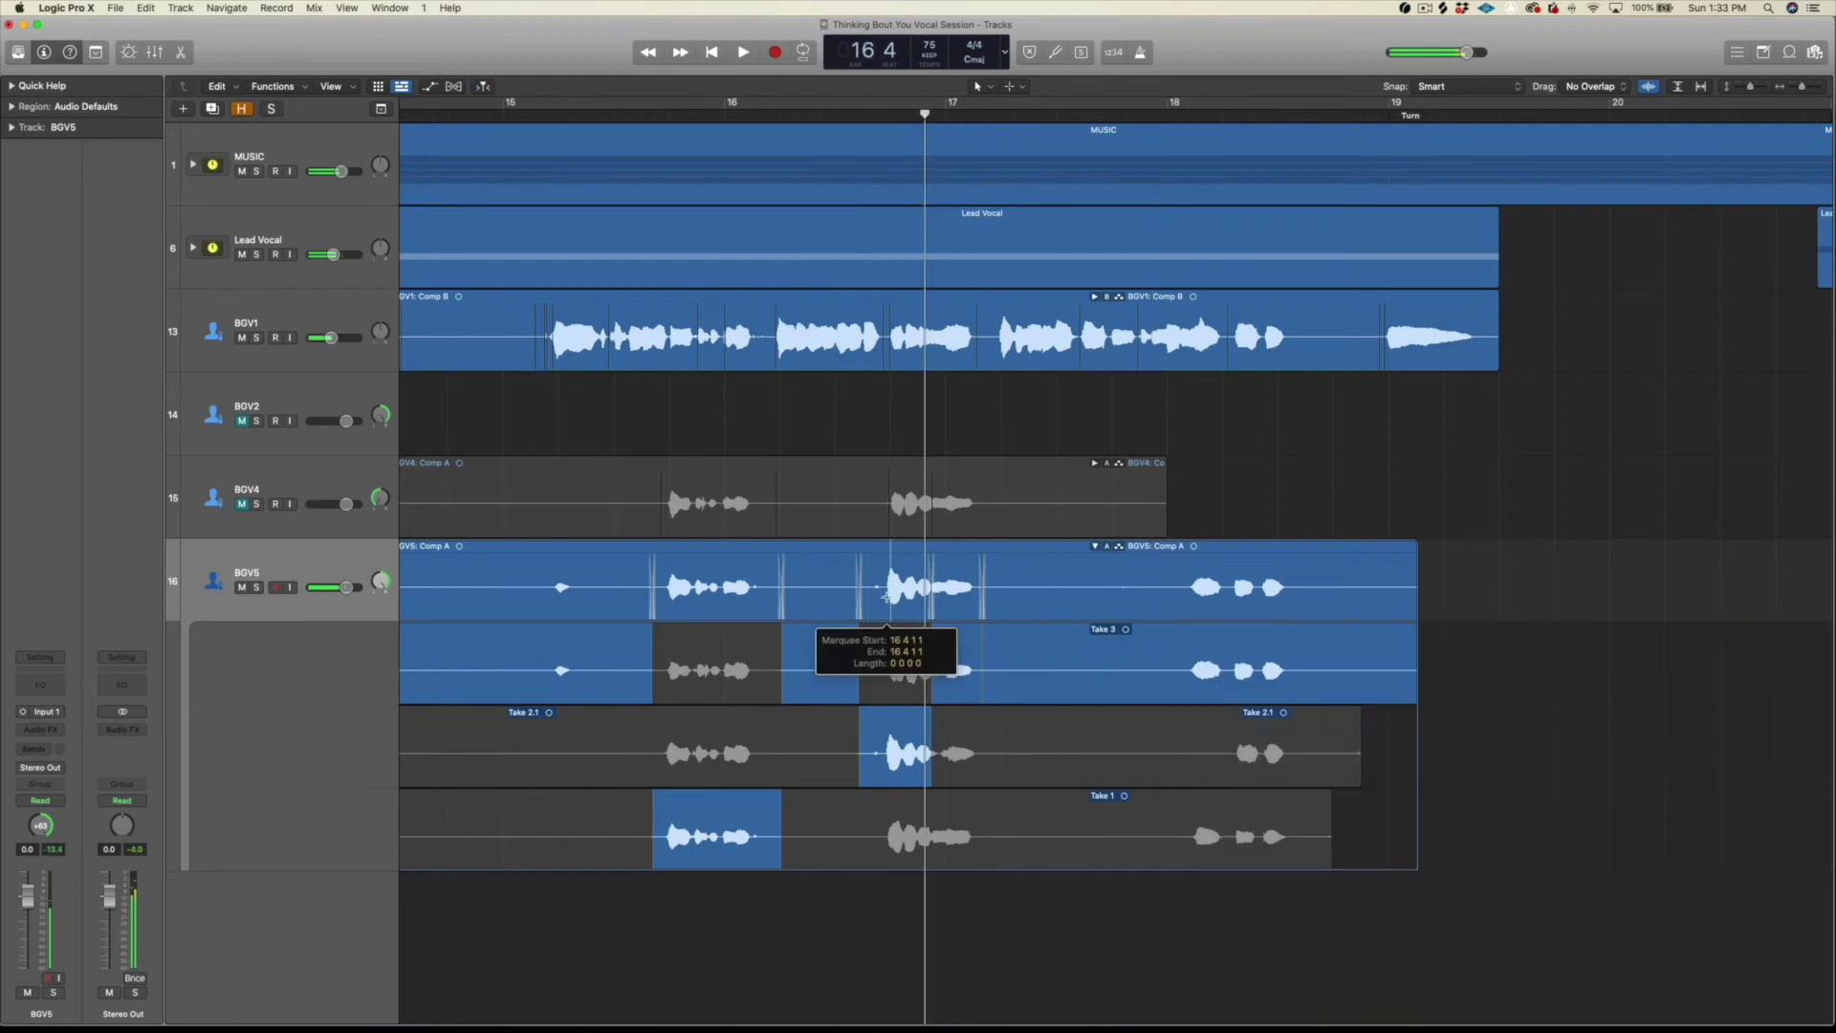
{"action": "key", "text": "space"}
{"action": "scroll", "coordinate": [945, 560], "scroll_direction": "right", "scroll_amount": 5}
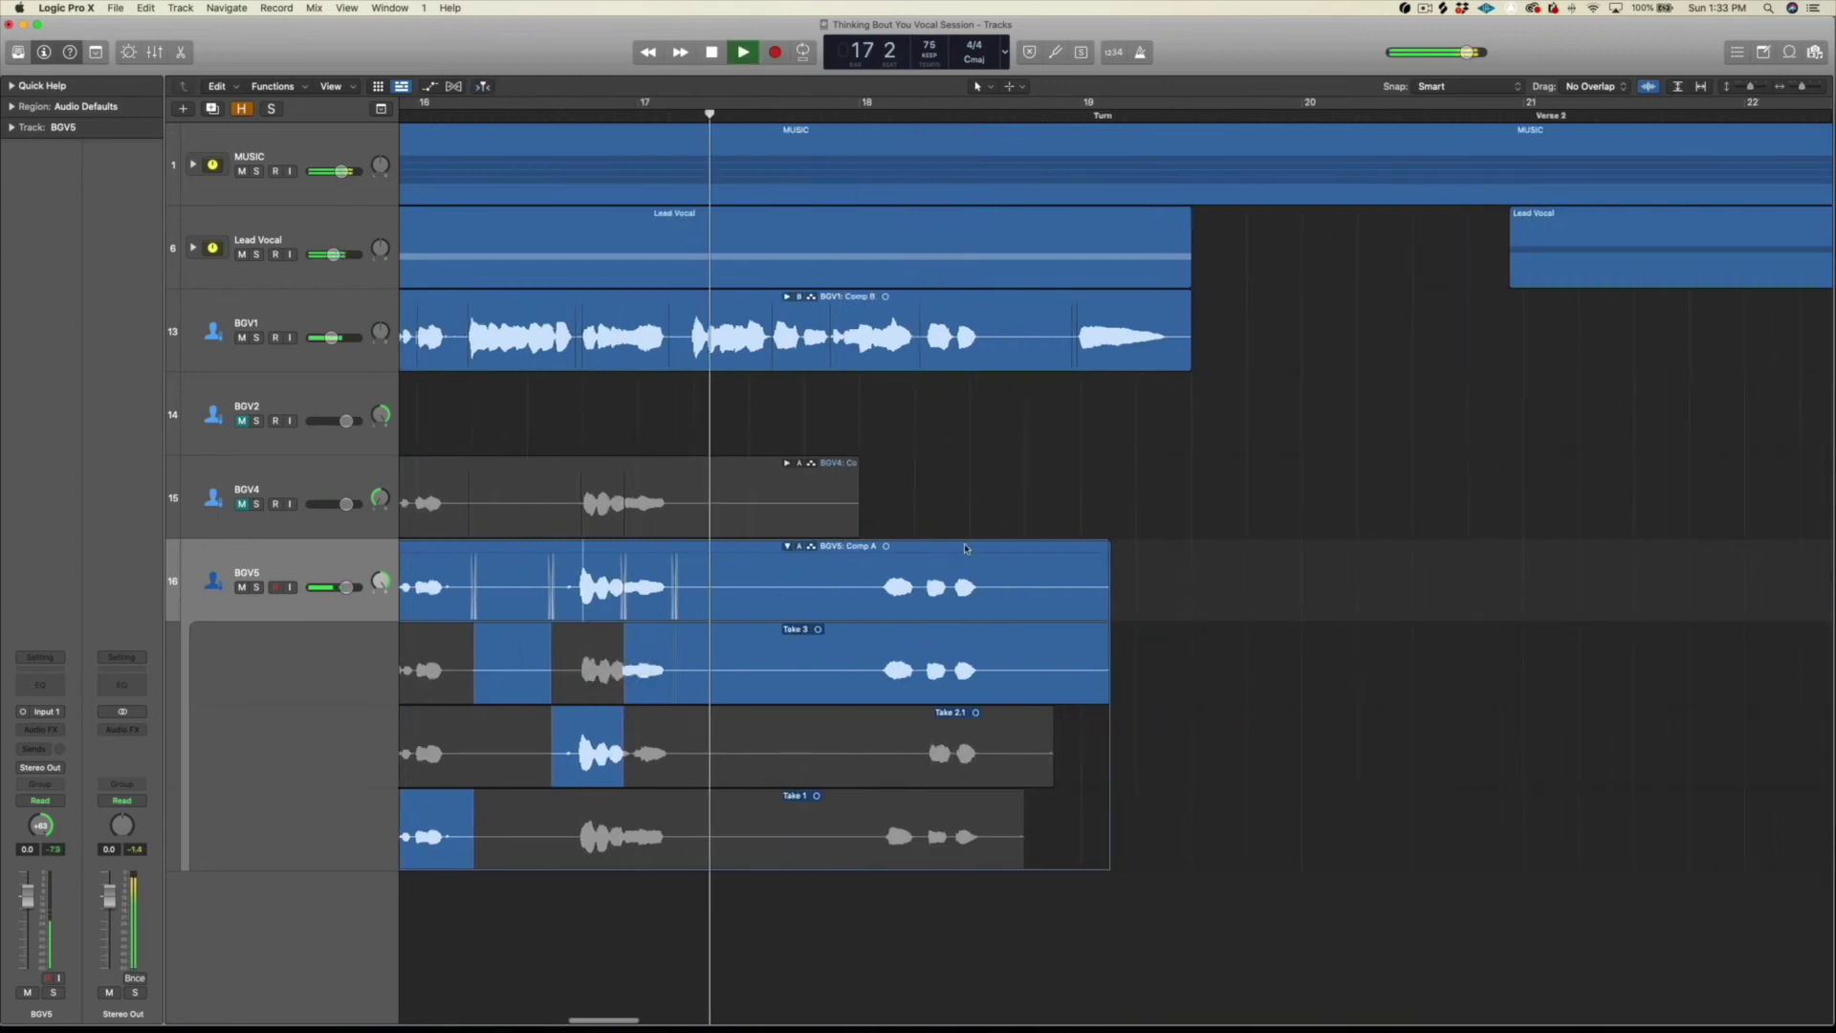
{"action": "left_click_drag", "start_coordinate": [1123, 568], "coordinate": [1023, 562]}
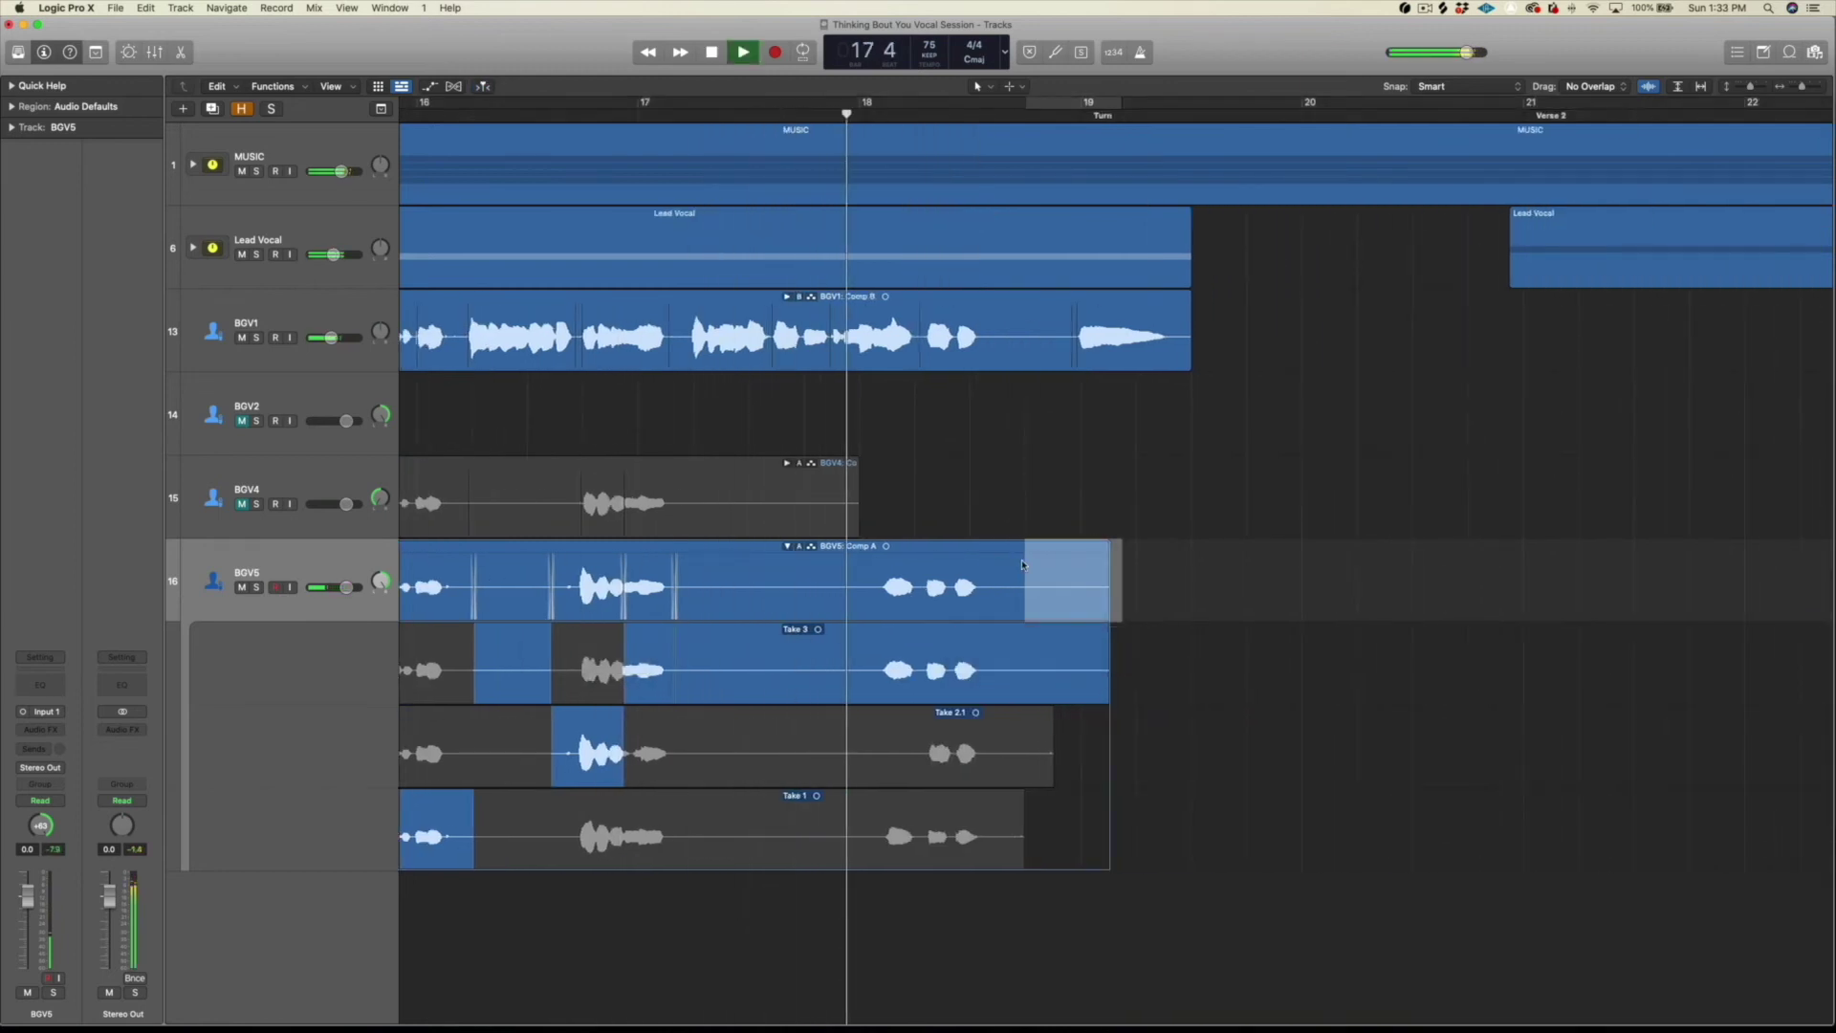
{"action": "key", "text": "Delete"}
Step: Comp BGV5's last phrase after bar 18 with Take 1 on its first note and Take 3 on the rest, and play it
{"action": "key", "text": "super+Right"}
{"action": "key", "text": "super+Right"}
{"action": "left_click_drag", "start_coordinate": [1110, 824], "coordinate": [1307, 824]}
{"action": "key", "text": "space"}
{"action": "key", "text": "space"}
{"action": "left_click_drag", "start_coordinate": [1184, 667], "coordinate": [1336, 662]}
{"action": "key", "text": "space"}
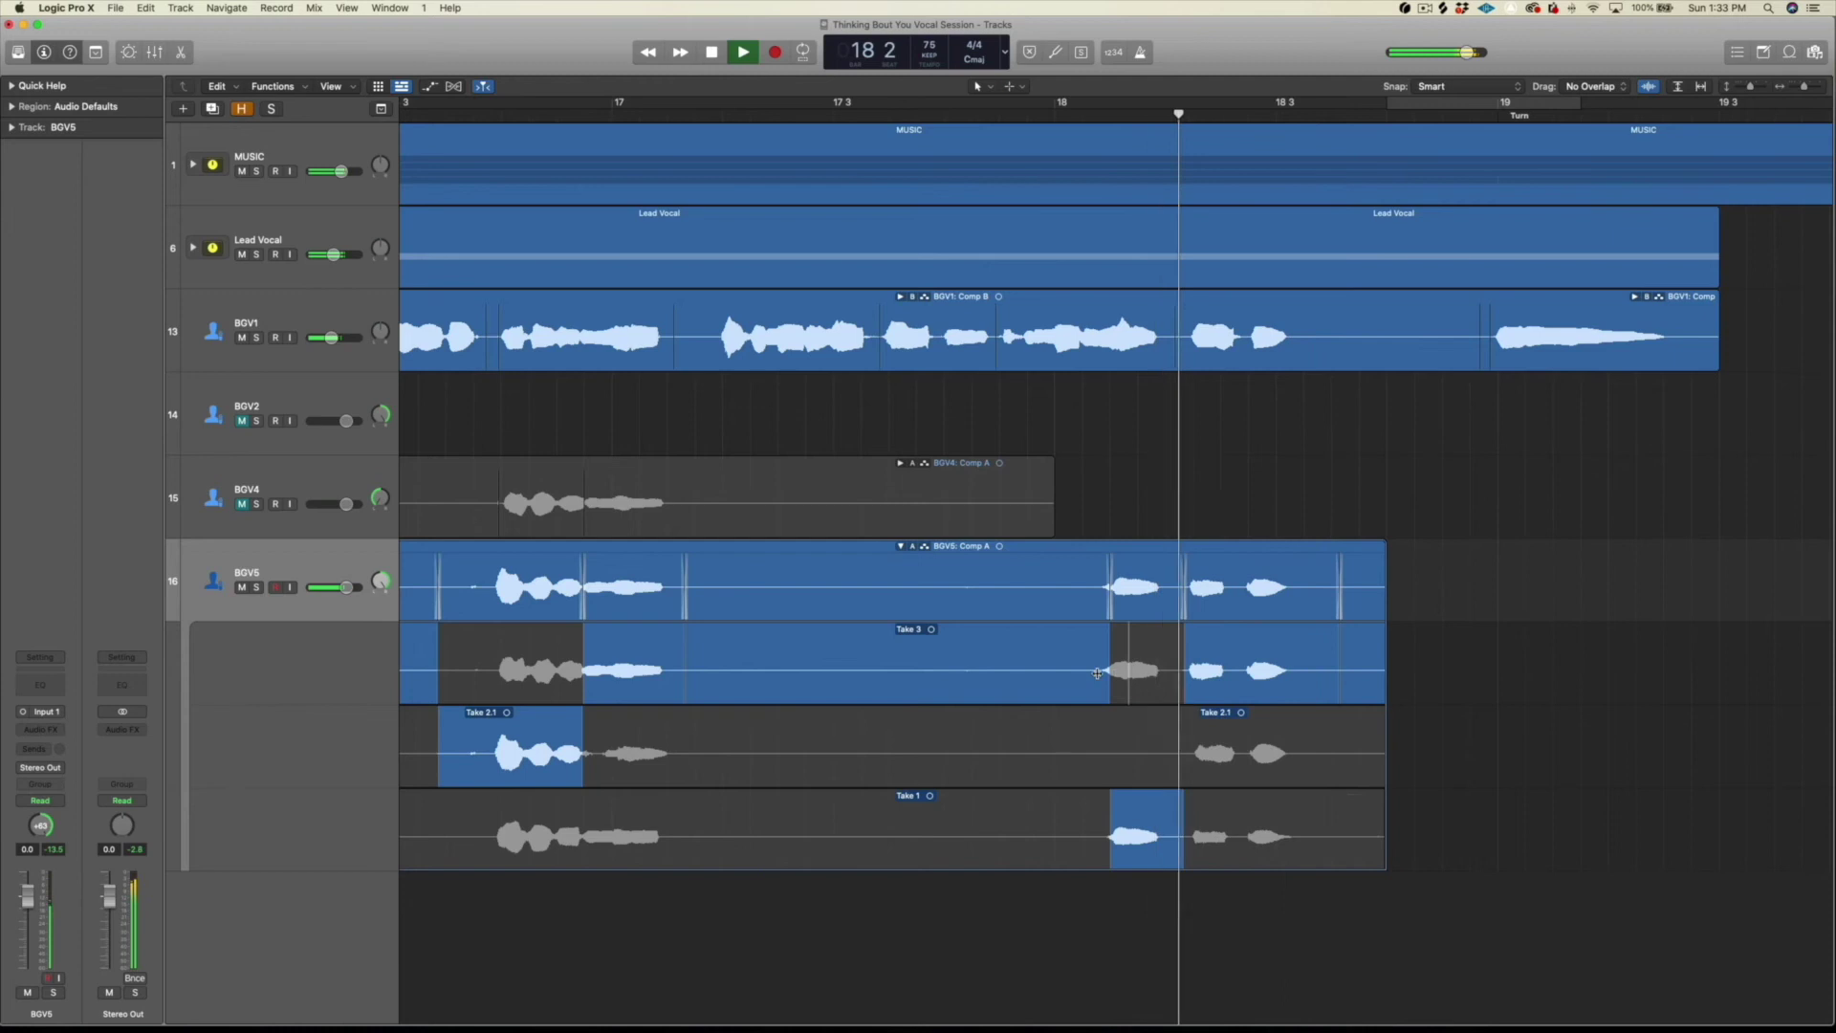
Step: Start the Take 1 section after bar 18 slightly earlier and trim BGV5's take folder right after its last note
{"action": "left_click_drag", "start_coordinate": [1109, 669], "coordinate": [1099, 669]}
{"action": "left_click_drag", "start_coordinate": [1403, 550], "coordinate": [1297, 576]}
{"action": "key", "text": "Delete"}
{"action": "key", "text": "super+Left"}
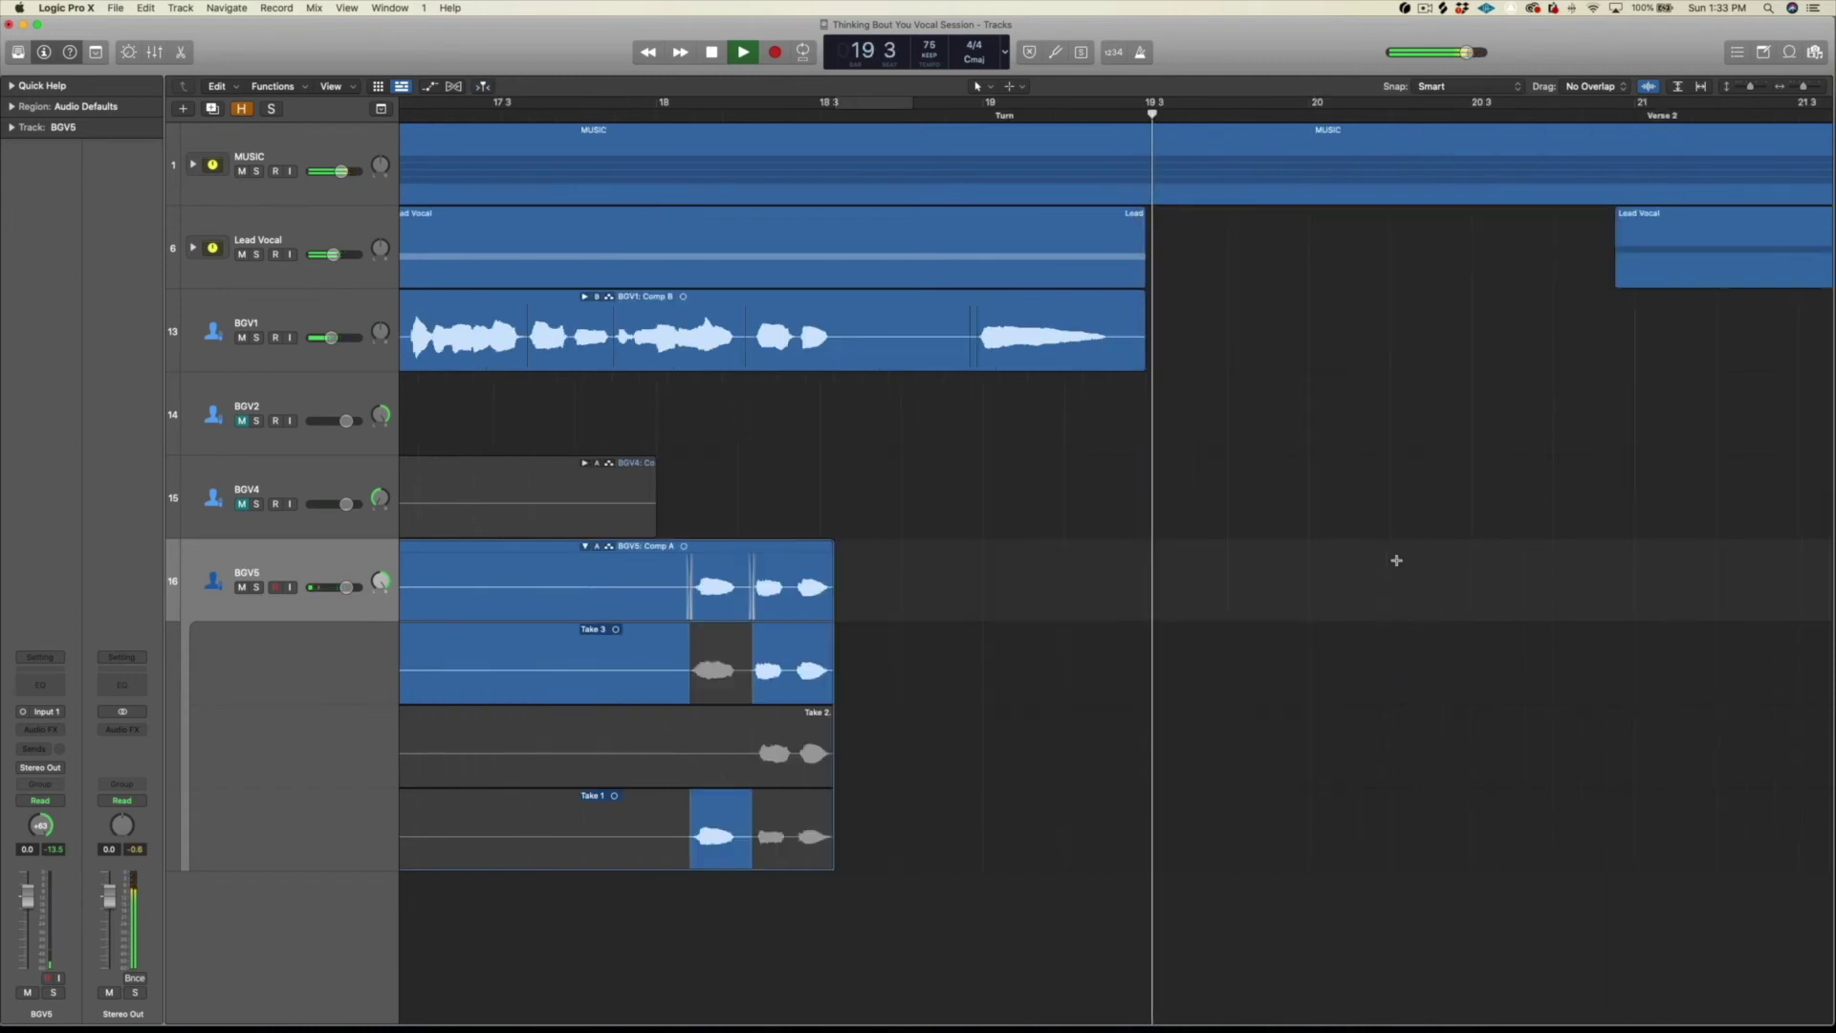
{"action": "key", "text": "space"}
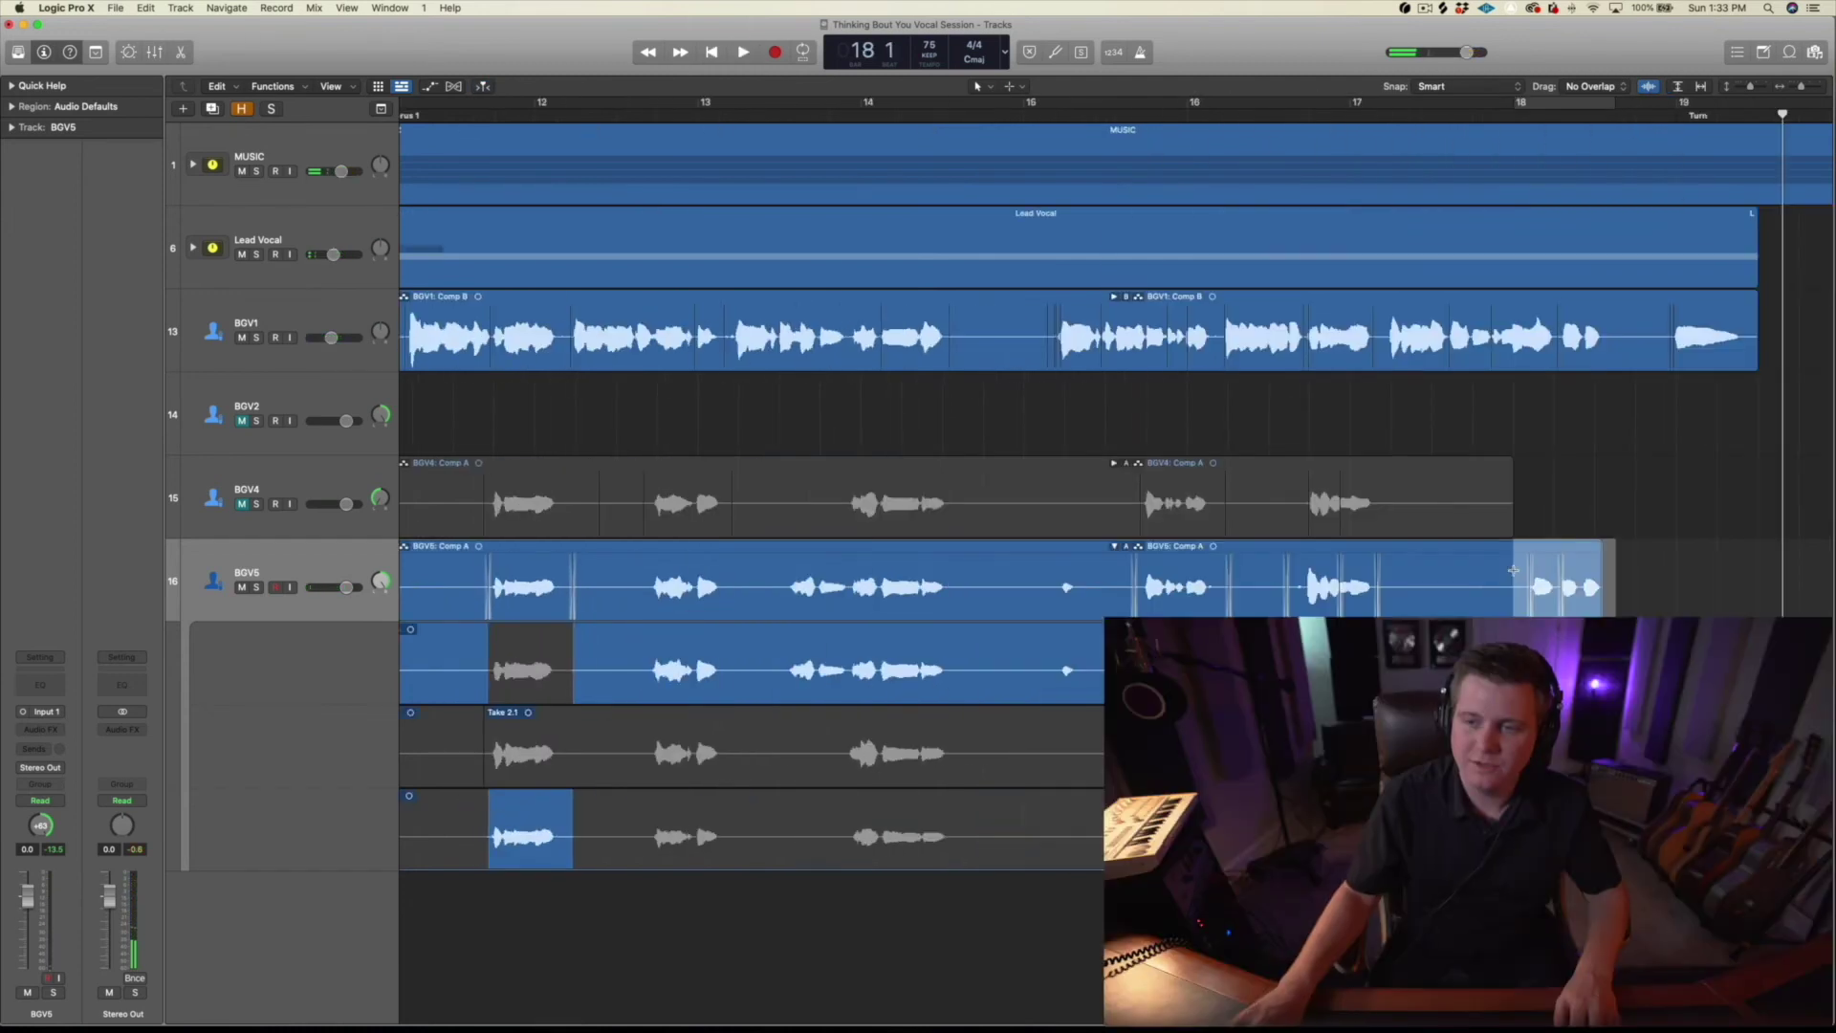
Step: Delete BGV5's audio from about bar 18 onward, close its take folder and unmute BGV4
{"action": "key", "text": "Delete"}
{"action": "key", "text": "super+Left"}
{"action": "key", "text": "super+Left"}
{"action": "key", "text": "super+Left"}
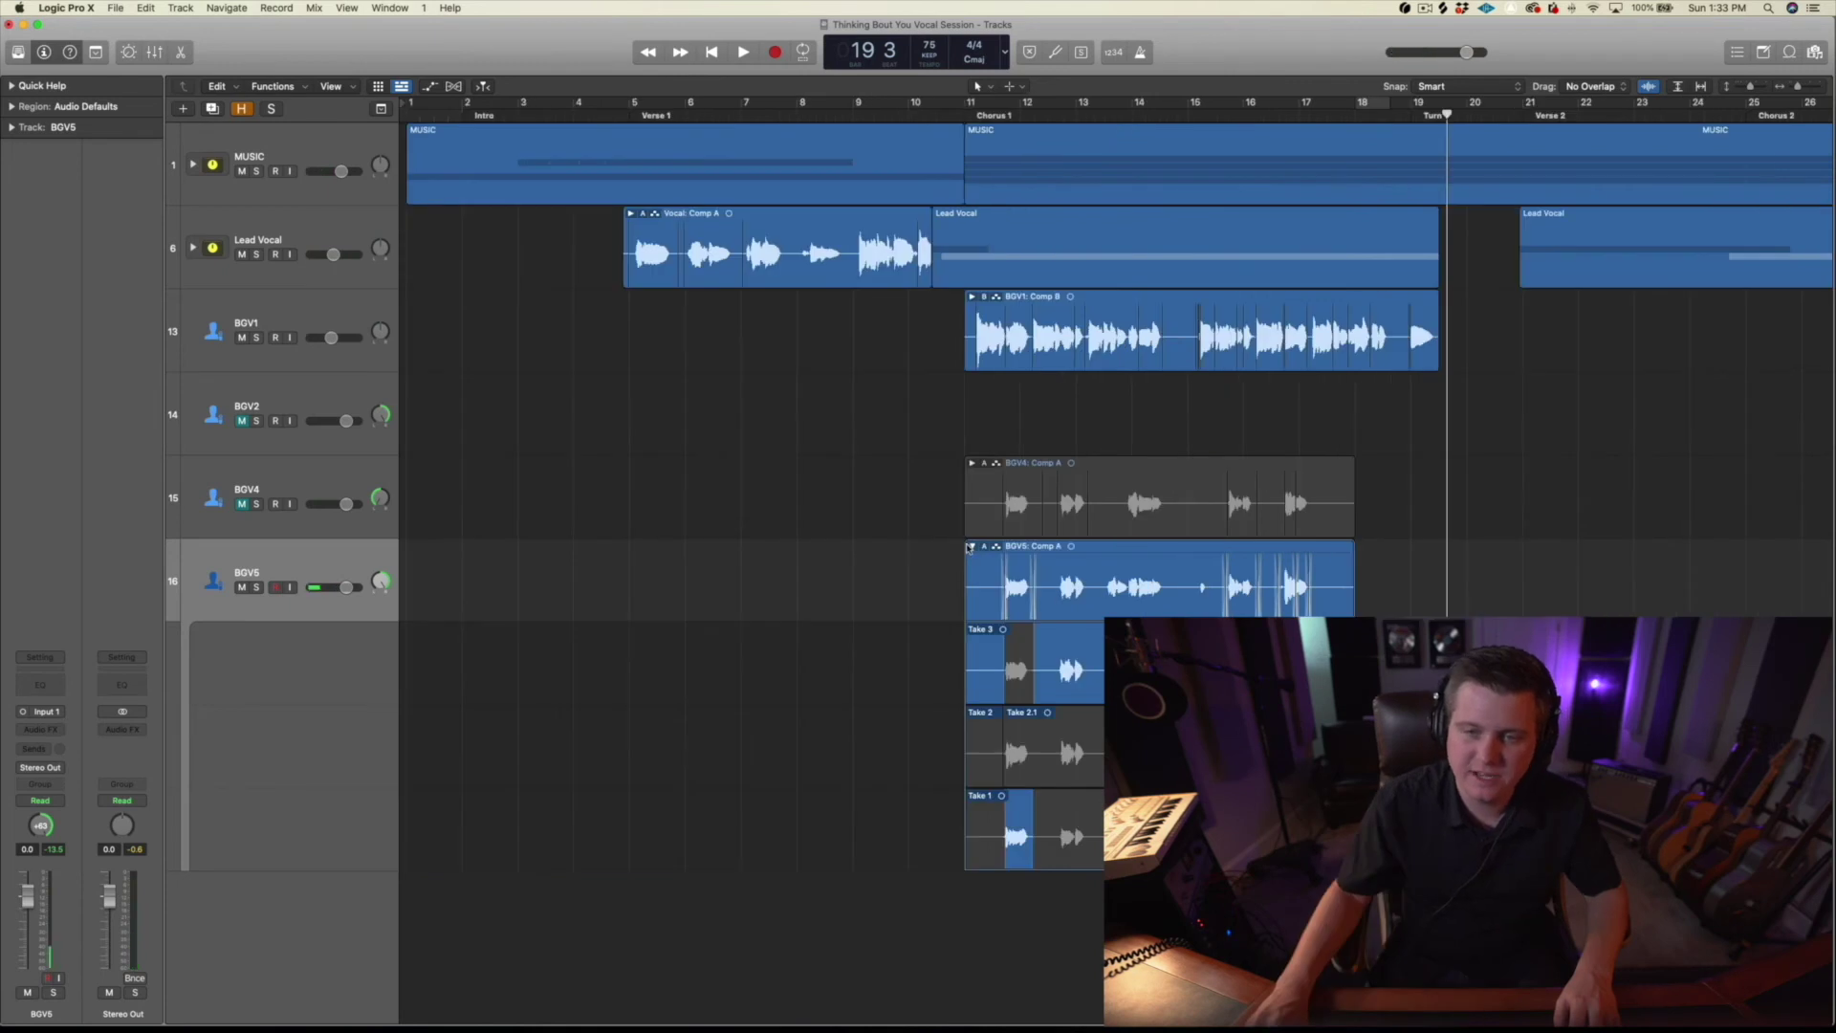
{"action": "left_click", "coordinate": [971, 546]}
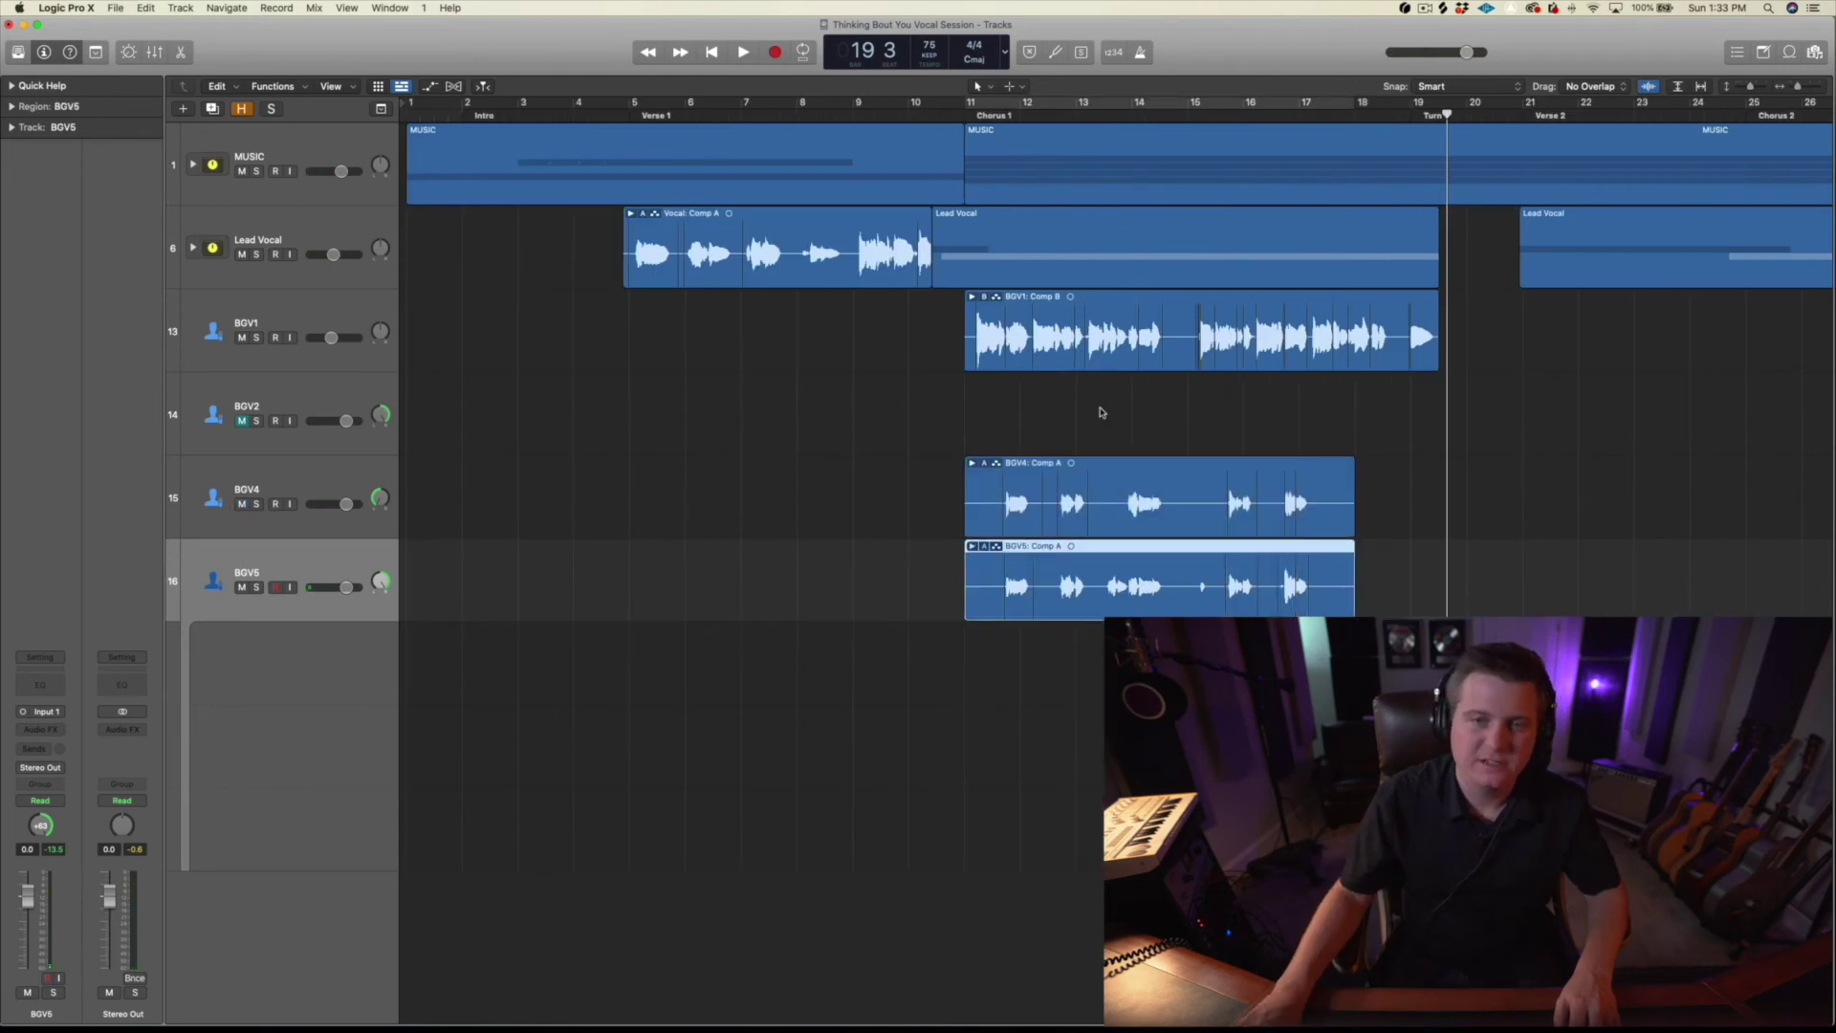
{"action": "left_click", "coordinate": [1101, 412]}
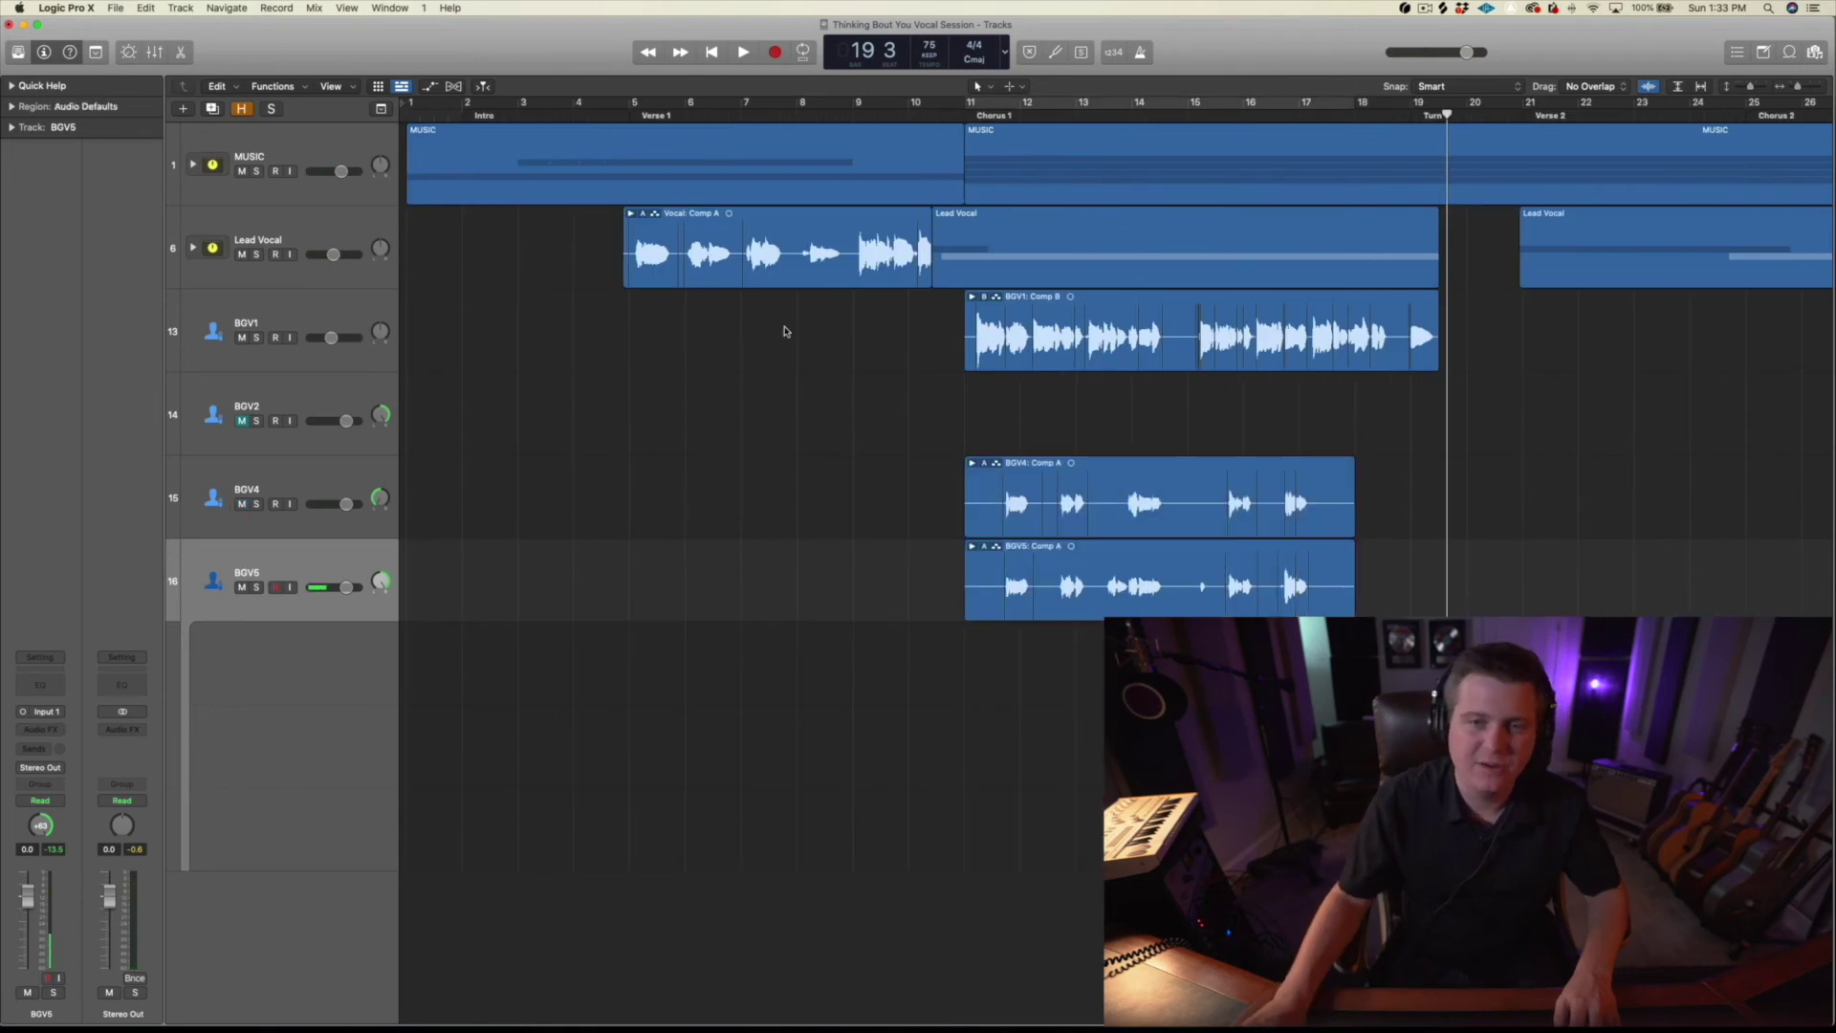
Step: Hide the empty BGV2 track so that BGV1, BGV4 and BGV5 sit next to each other
{"action": "left_click", "coordinate": [382, 314]}
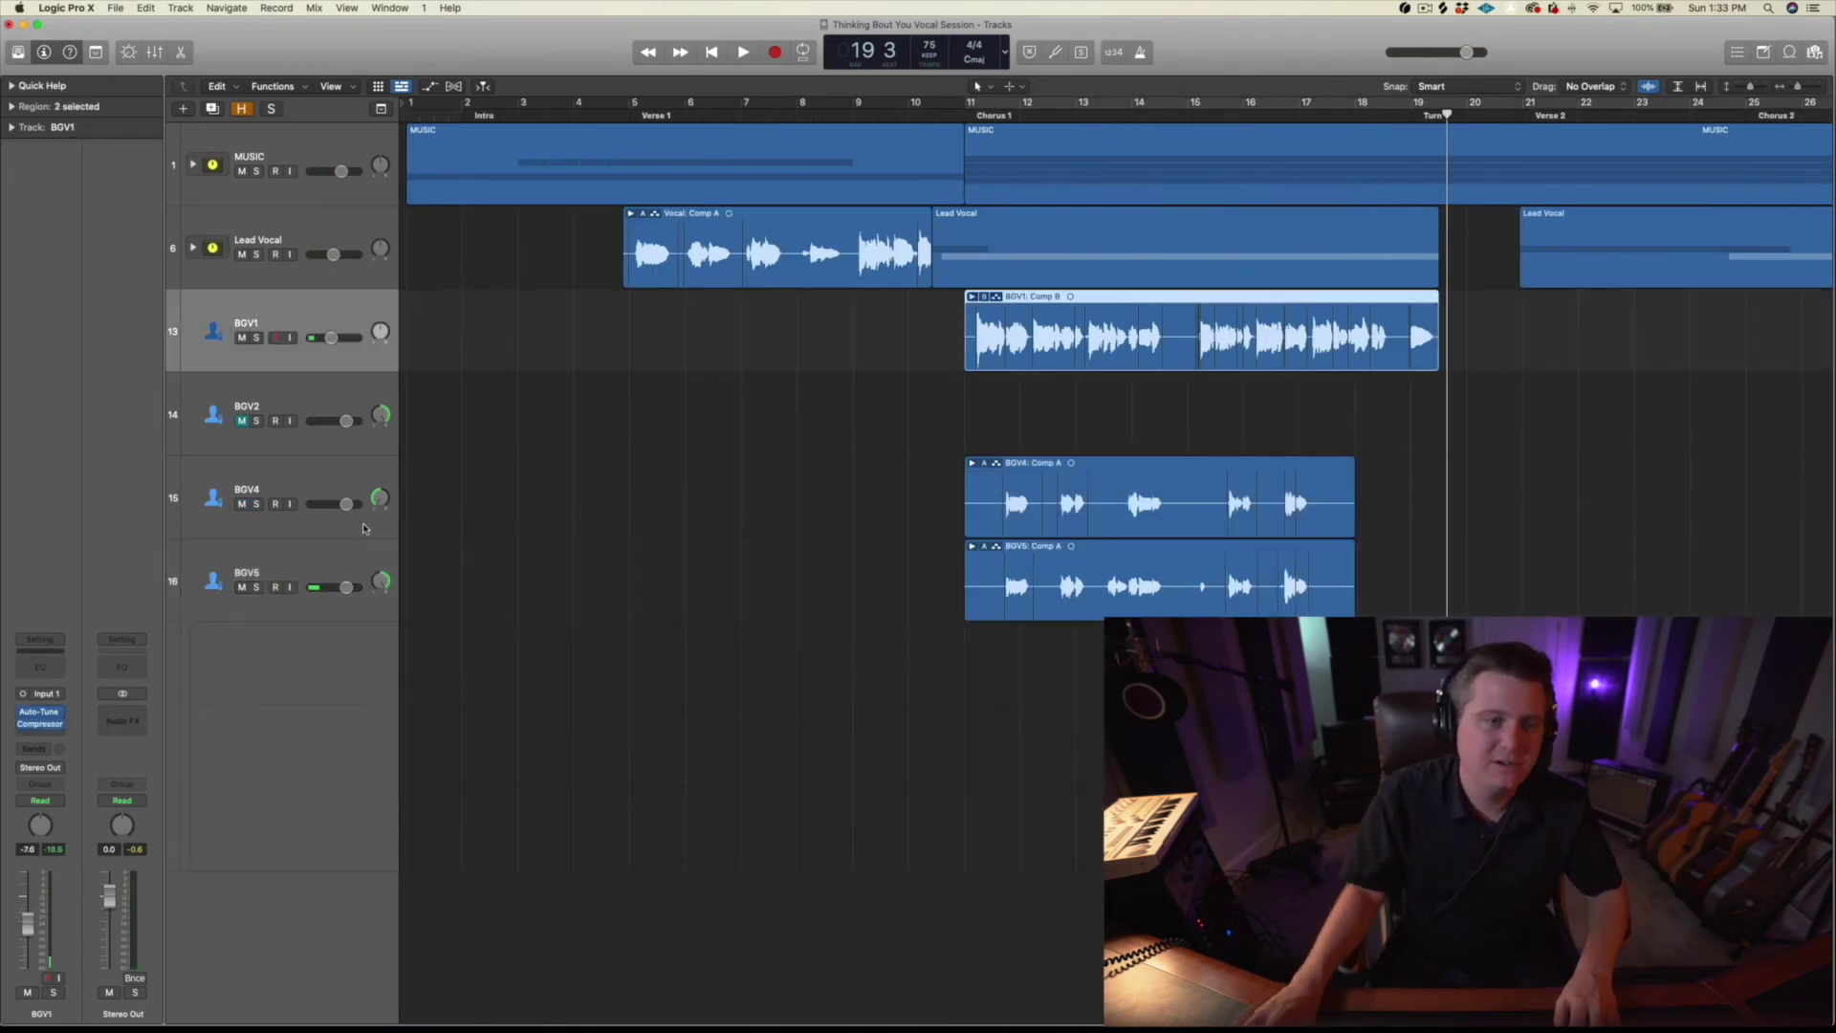
{"action": "left_click", "coordinate": [325, 573]}
{"action": "left_click", "coordinate": [328, 485], "text": "shift"}
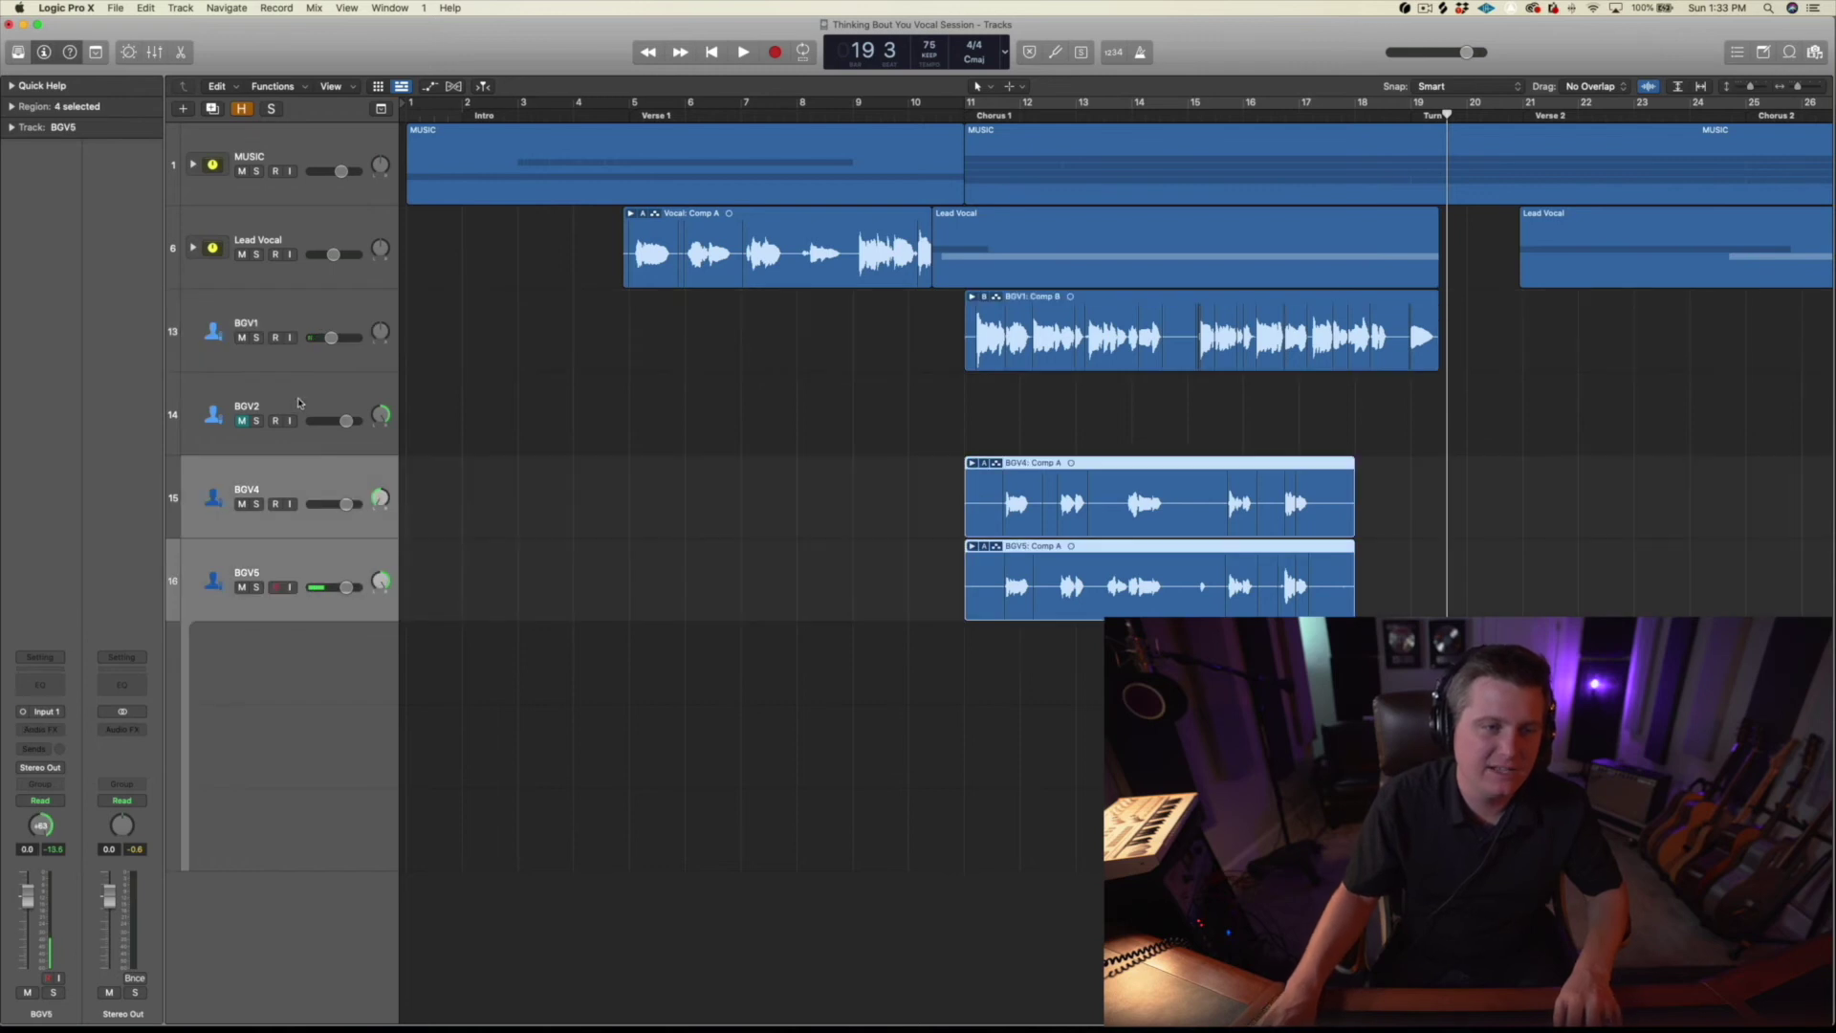
{"action": "left_click", "coordinate": [298, 402]}
{"action": "key", "text": "h"}
{"action": "left_click", "coordinate": [240, 422]}
{"action": "key", "text": "h"}
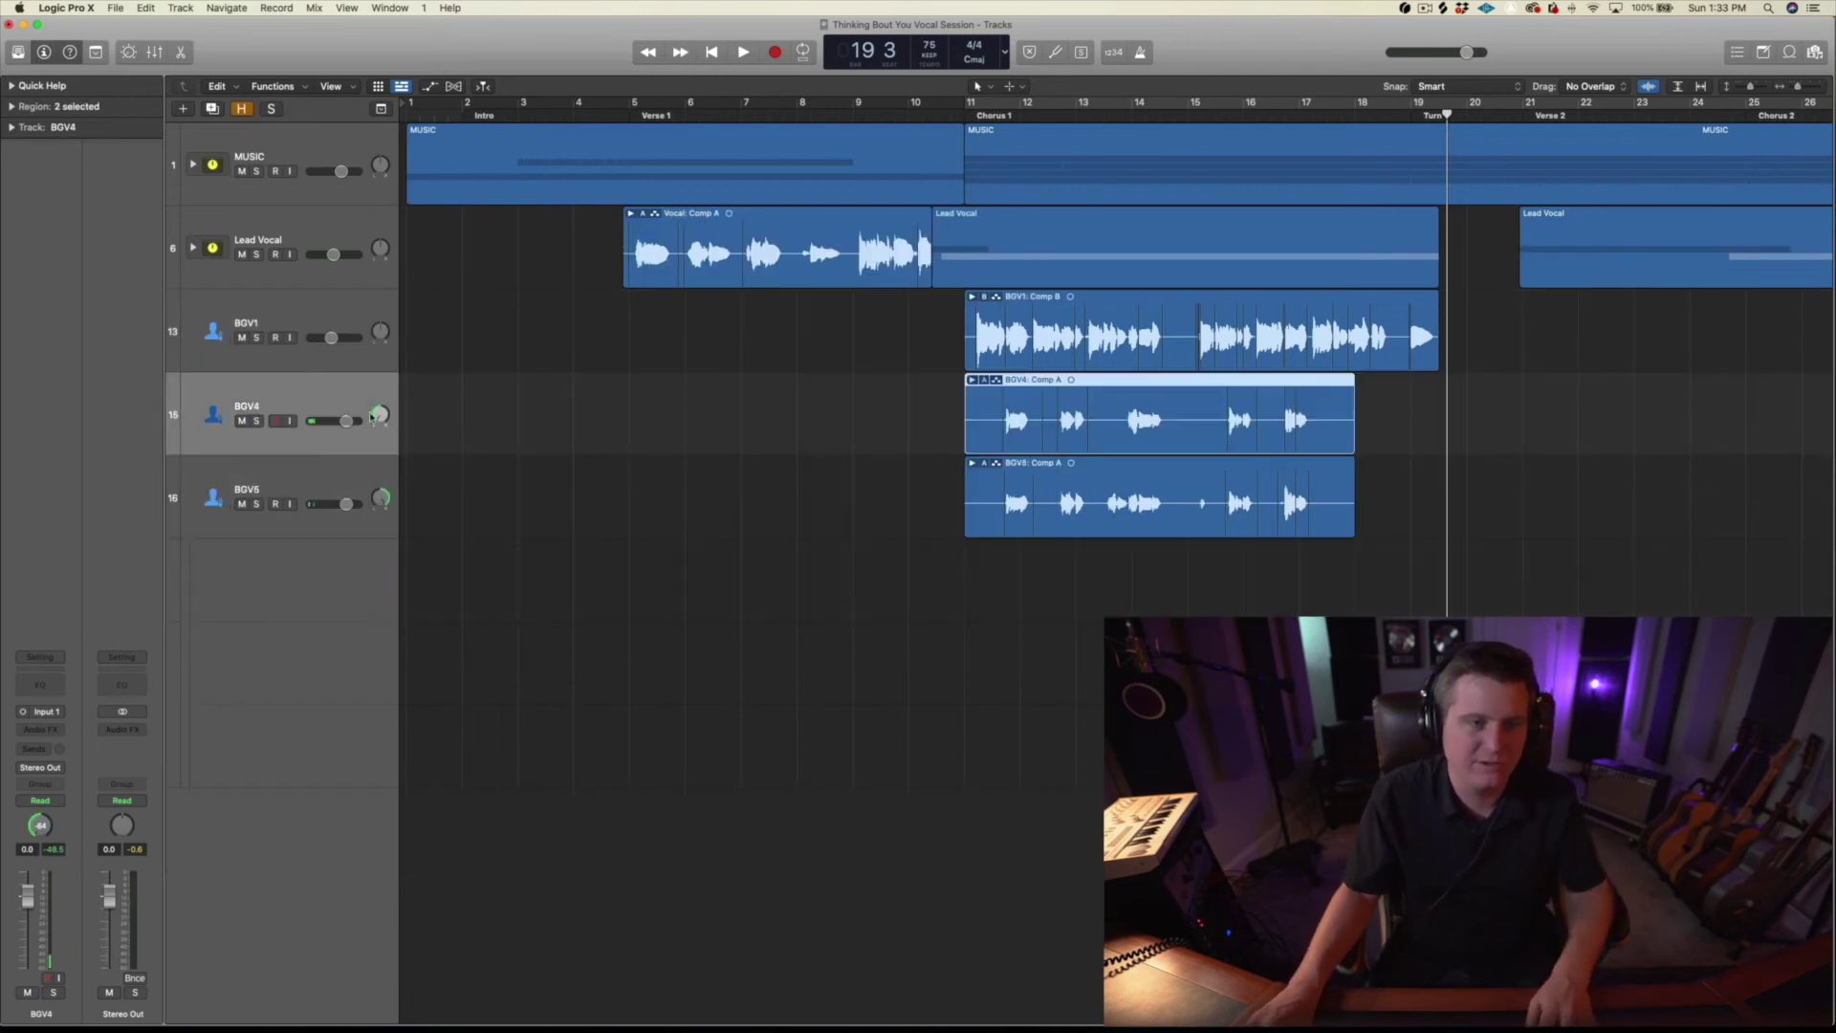
Step: Play Chorus 1 with taller tracks and lower the BGV4 and BGV5 volumes together to -4.0 dB
{"action": "key", "text": "shift+space"}
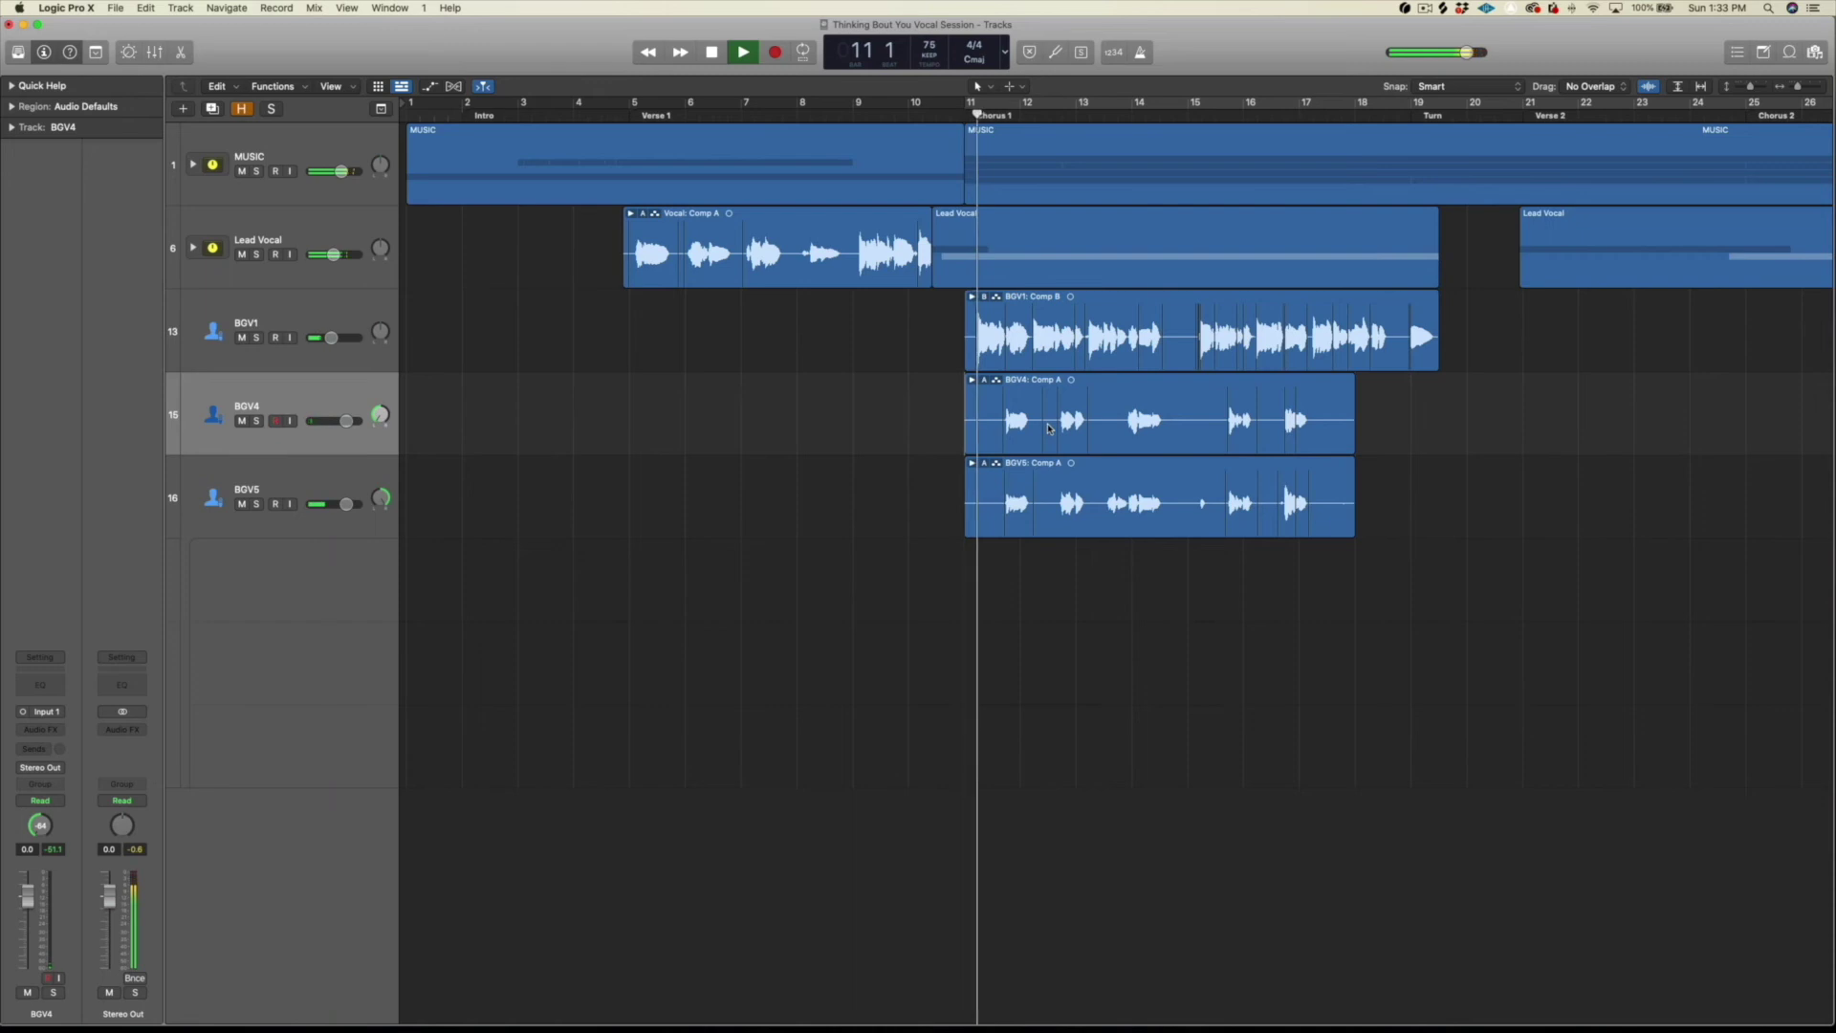
{"action": "key", "text": "super+Down"}
{"action": "key", "text": "super+Down"}
{"action": "key", "text": "super+Down"}
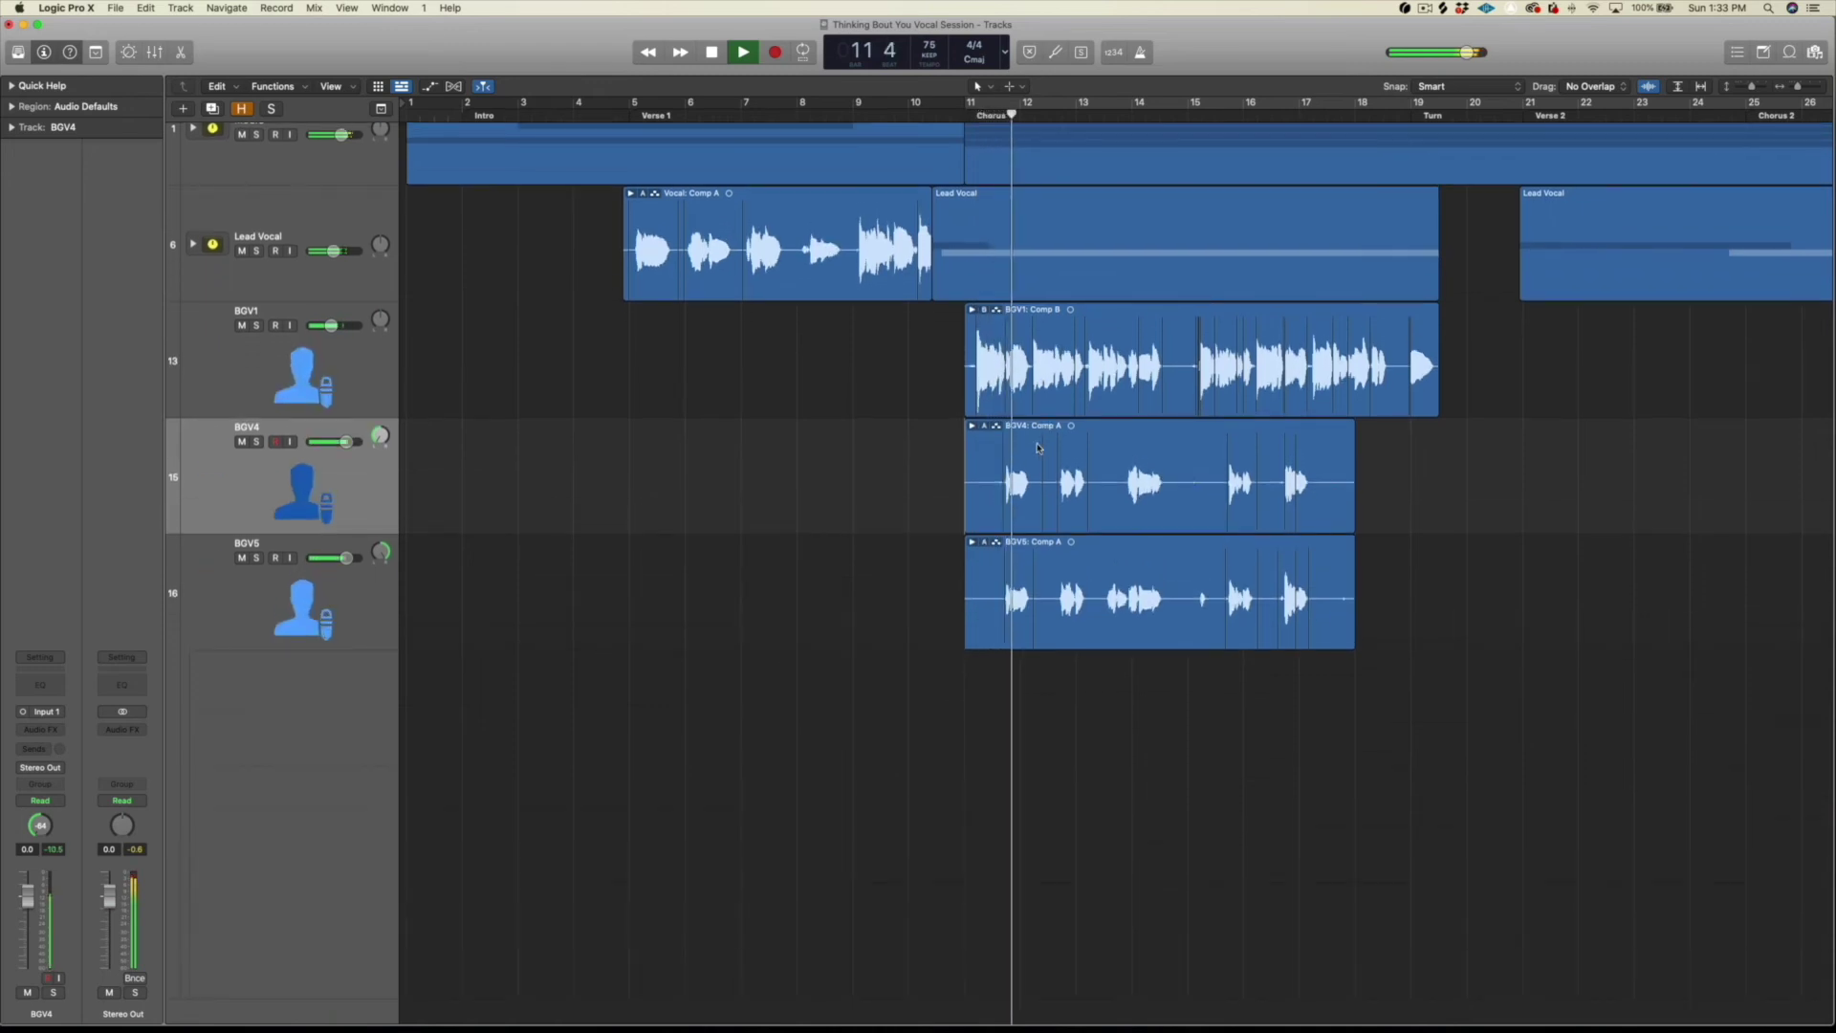
{"action": "left_click", "coordinate": [325, 578], "text": "shift"}
{"action": "left_click_drag", "start_coordinate": [346, 557], "coordinate": [335, 564]}
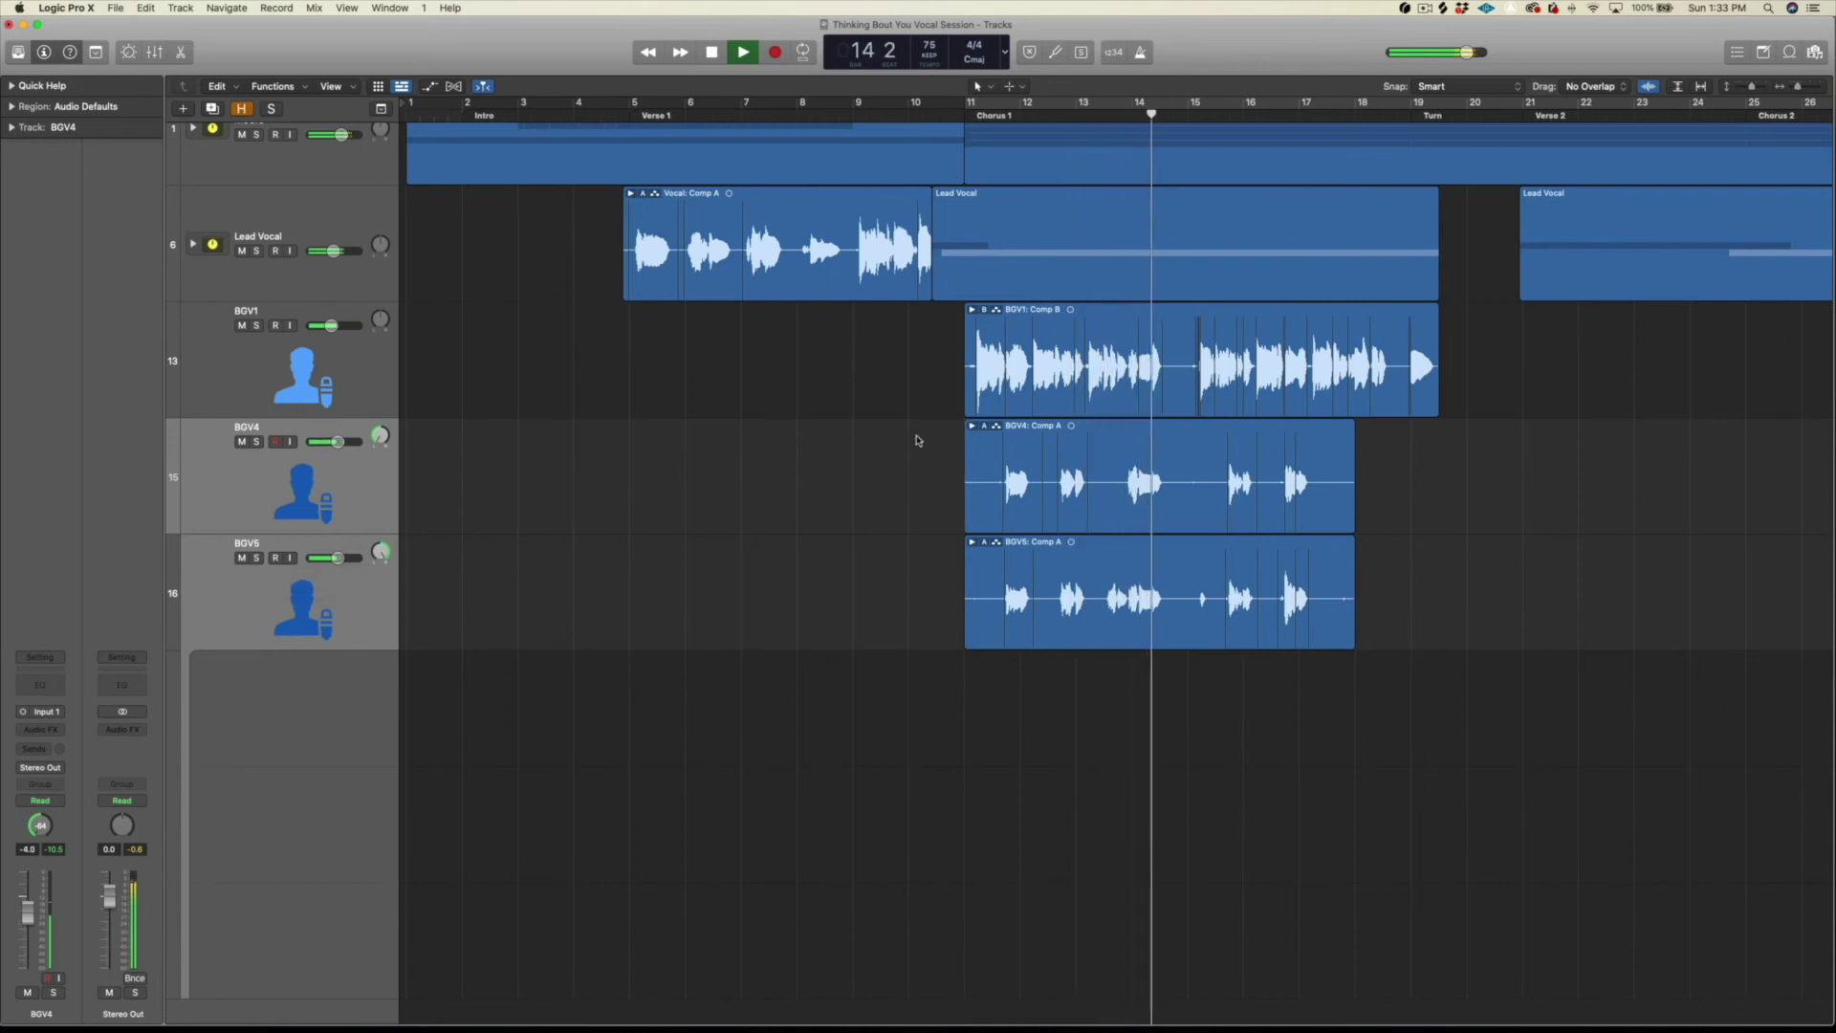
Step: Trim the silent ends of the BGV4 and BGV5 comps together to just after the last phrase, around bar 17 beat 2
{"action": "key", "text": "super+Right"}
{"action": "key", "text": "super+Right"}
{"action": "key", "text": "super+Right"}
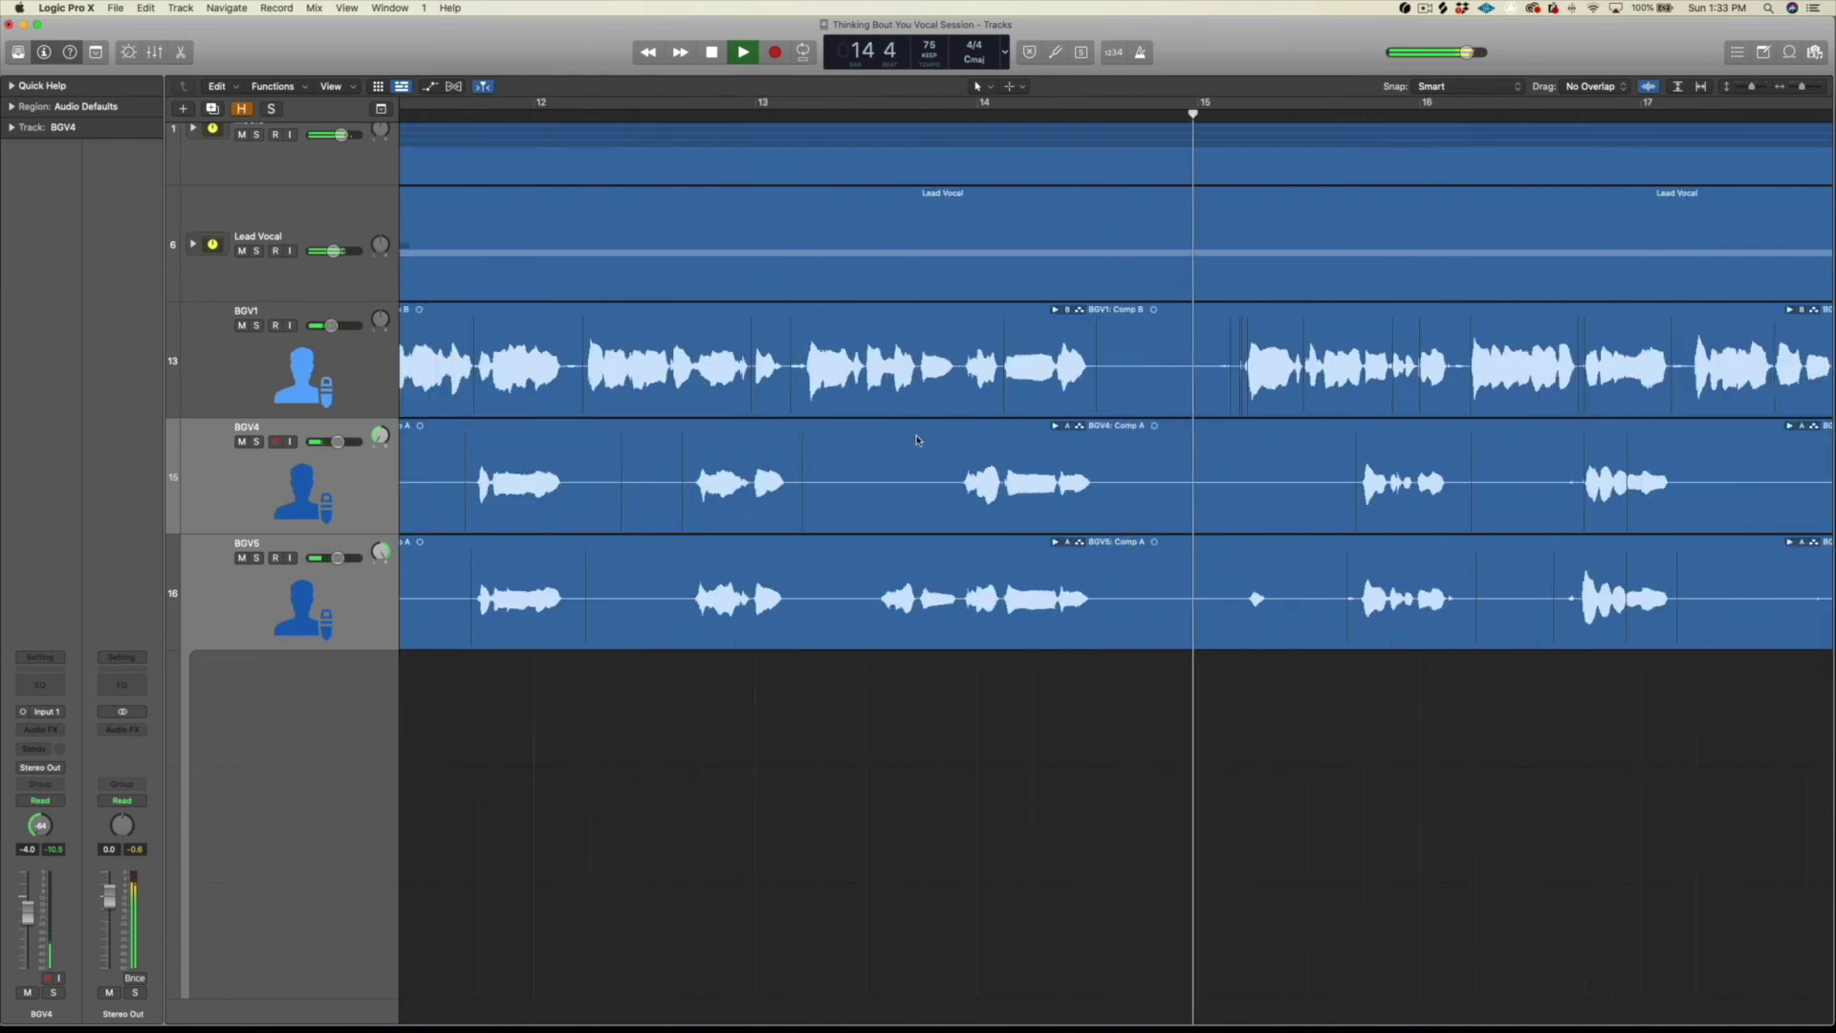
{"action": "key", "text": "super+Left"}
{"action": "key", "text": "super+Left"}
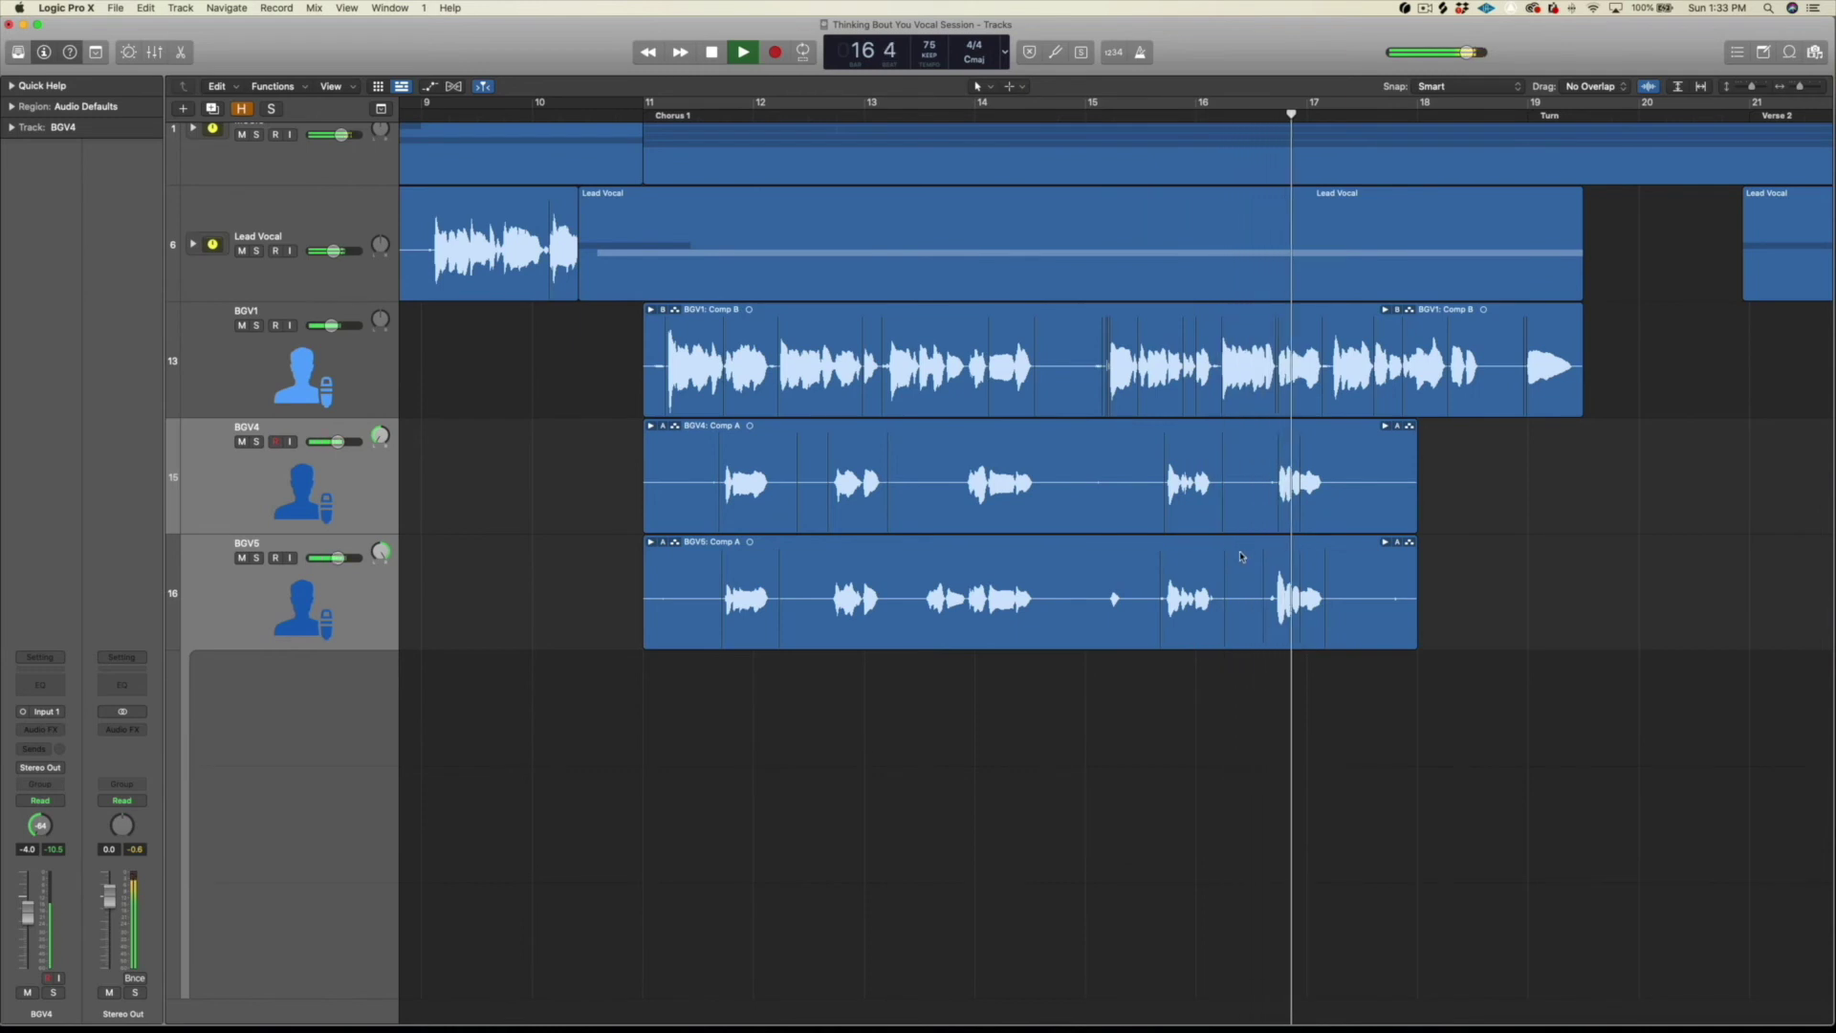
{"action": "left_click_drag", "start_coordinate": [1420, 444], "coordinate": [1336, 584]}
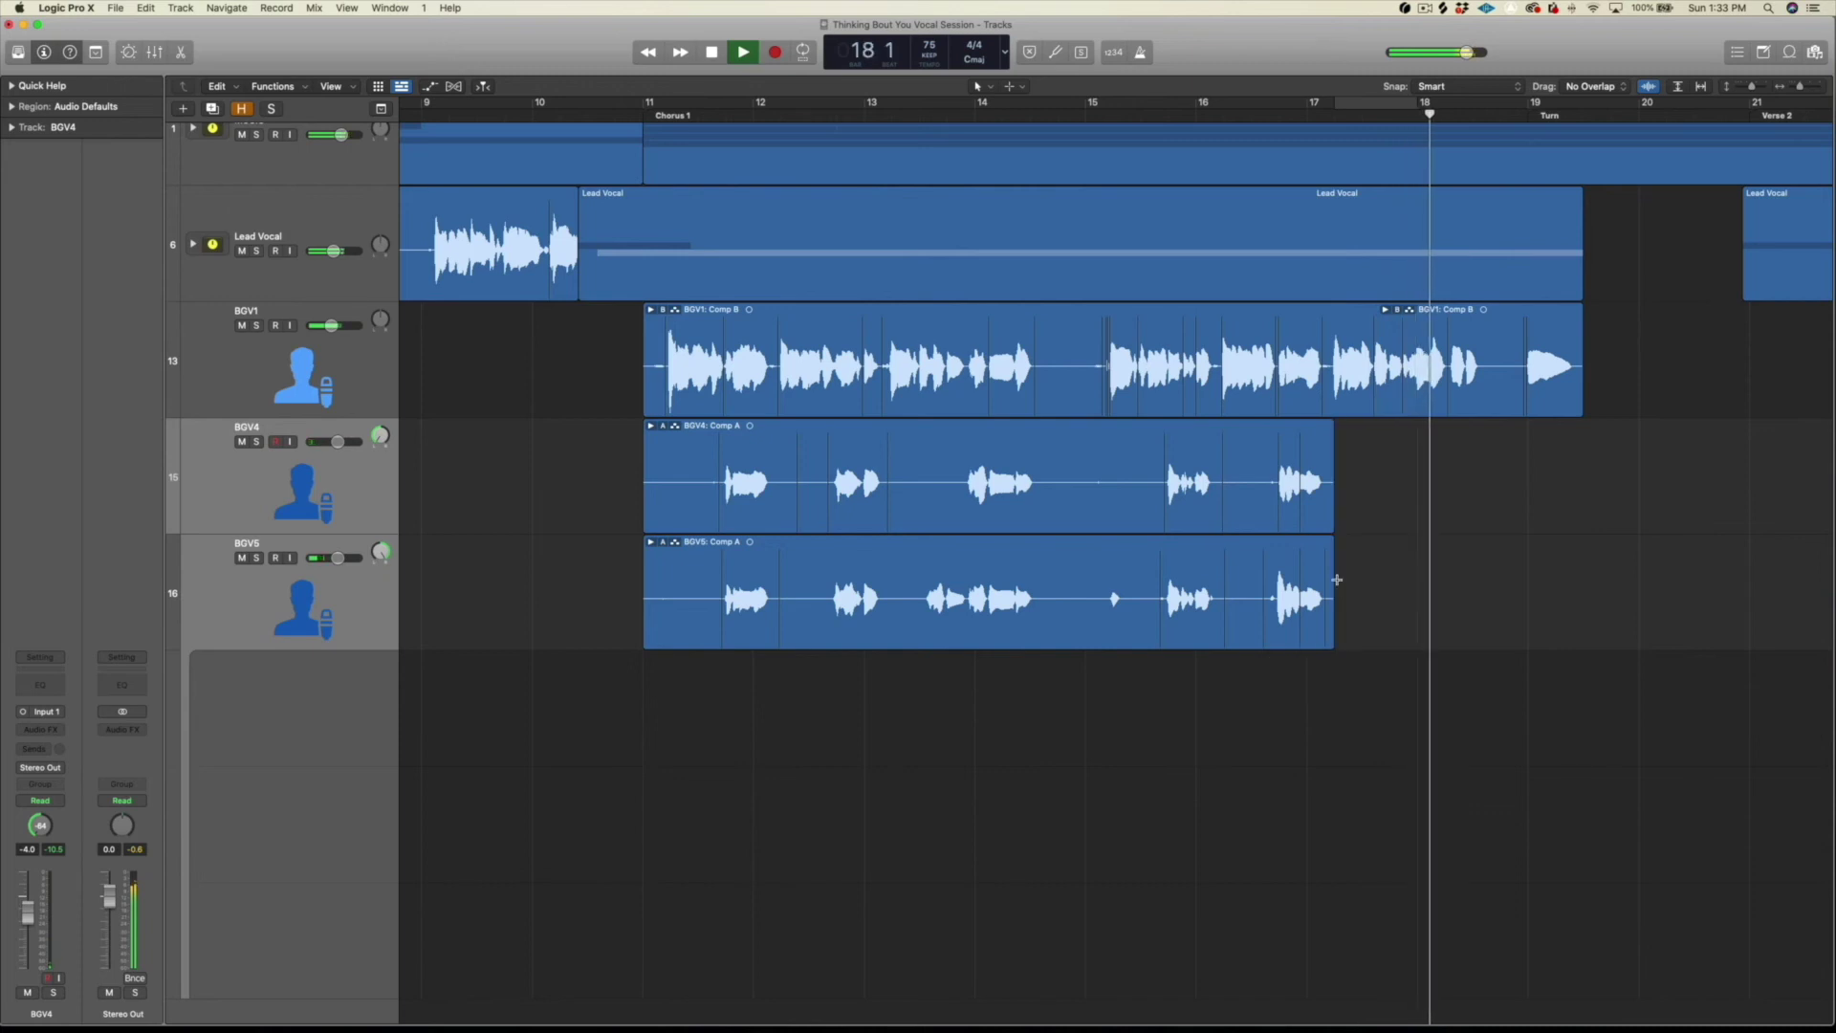
{"action": "key", "text": "super+Left"}
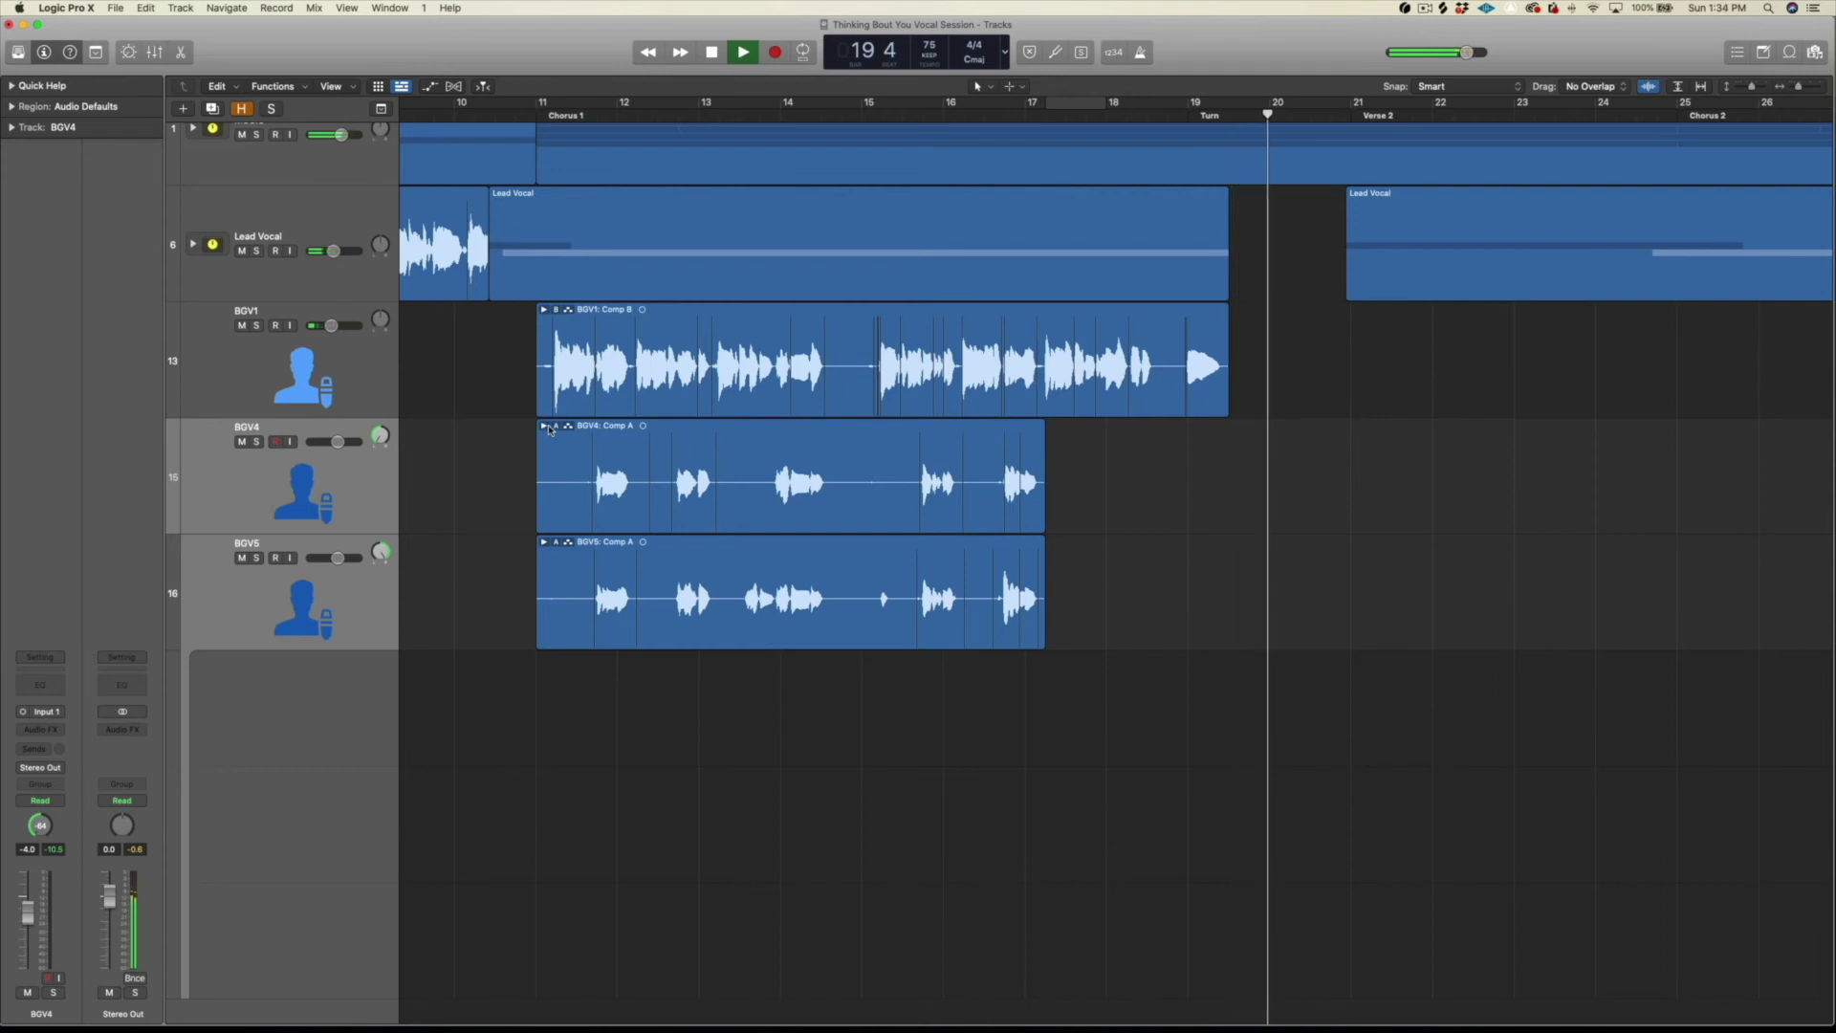
{"action": "key", "text": "space"}
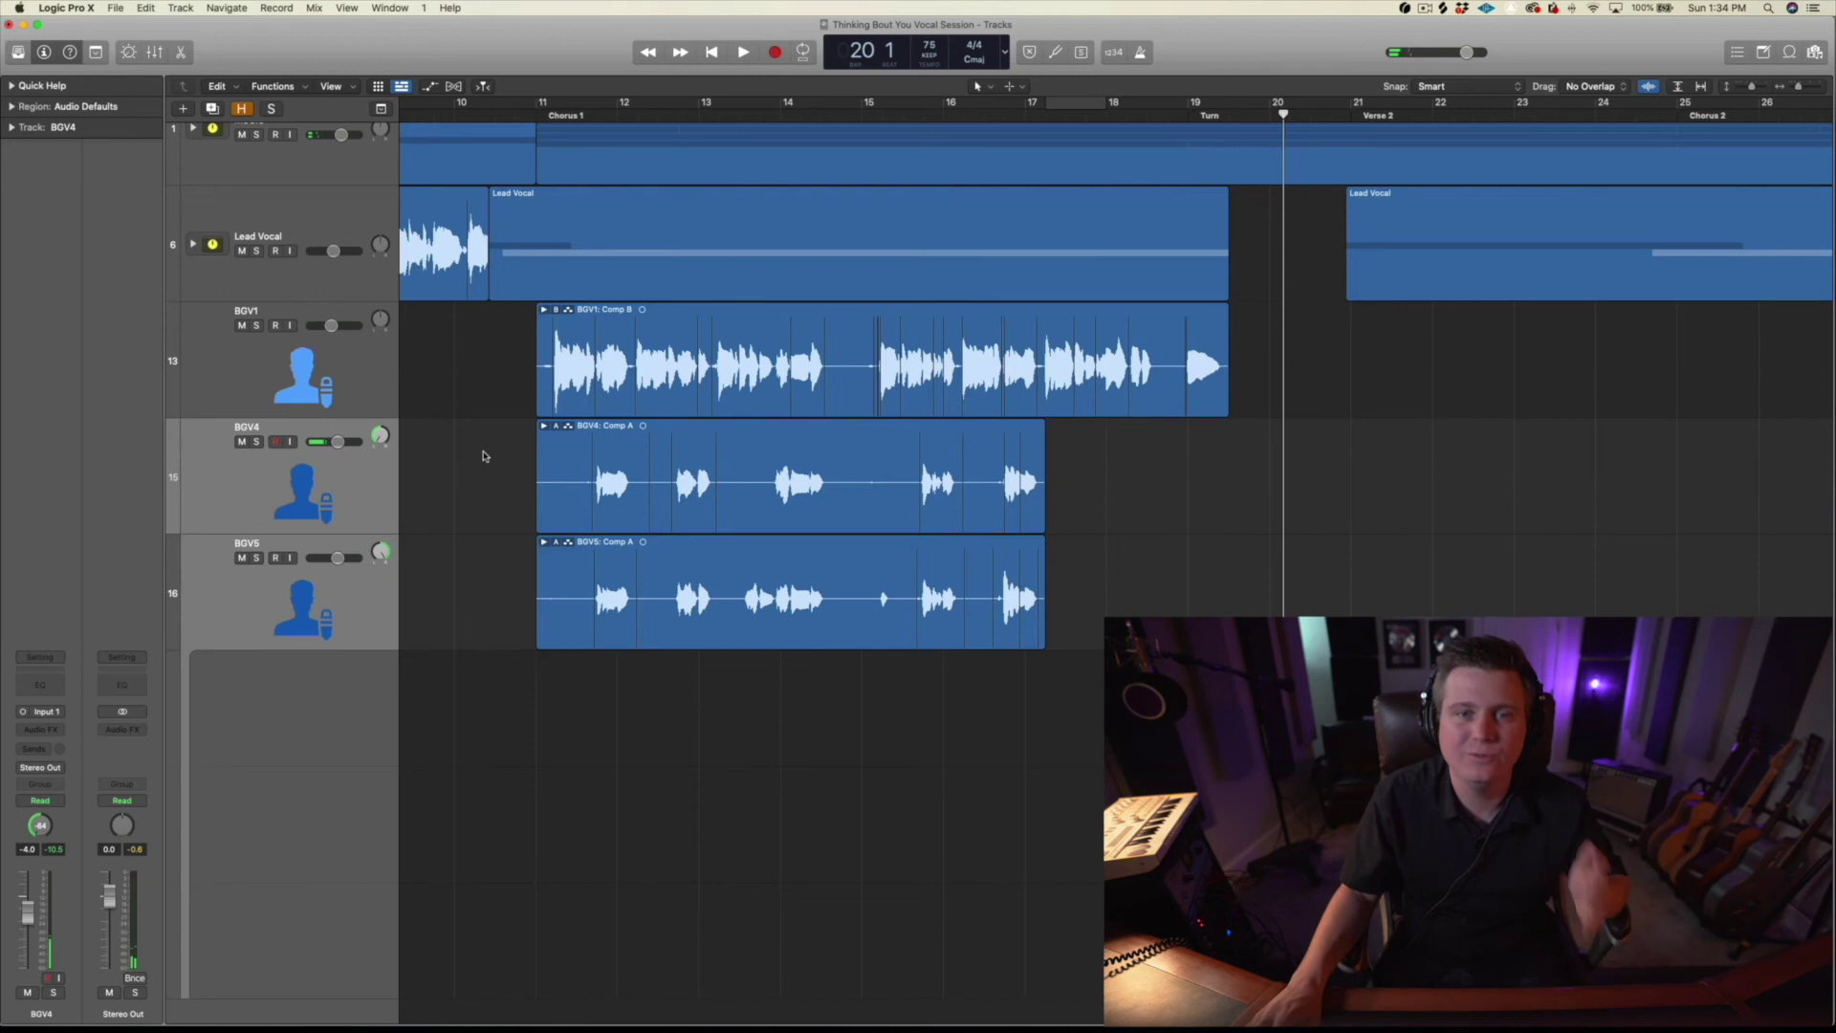
Step: Duplicate the BGV4 track with its settings and copy its Chorus 1 comp onto the new track as a backup
{"action": "left_click_drag", "start_coordinate": [478, 455], "coordinate": [570, 581]}
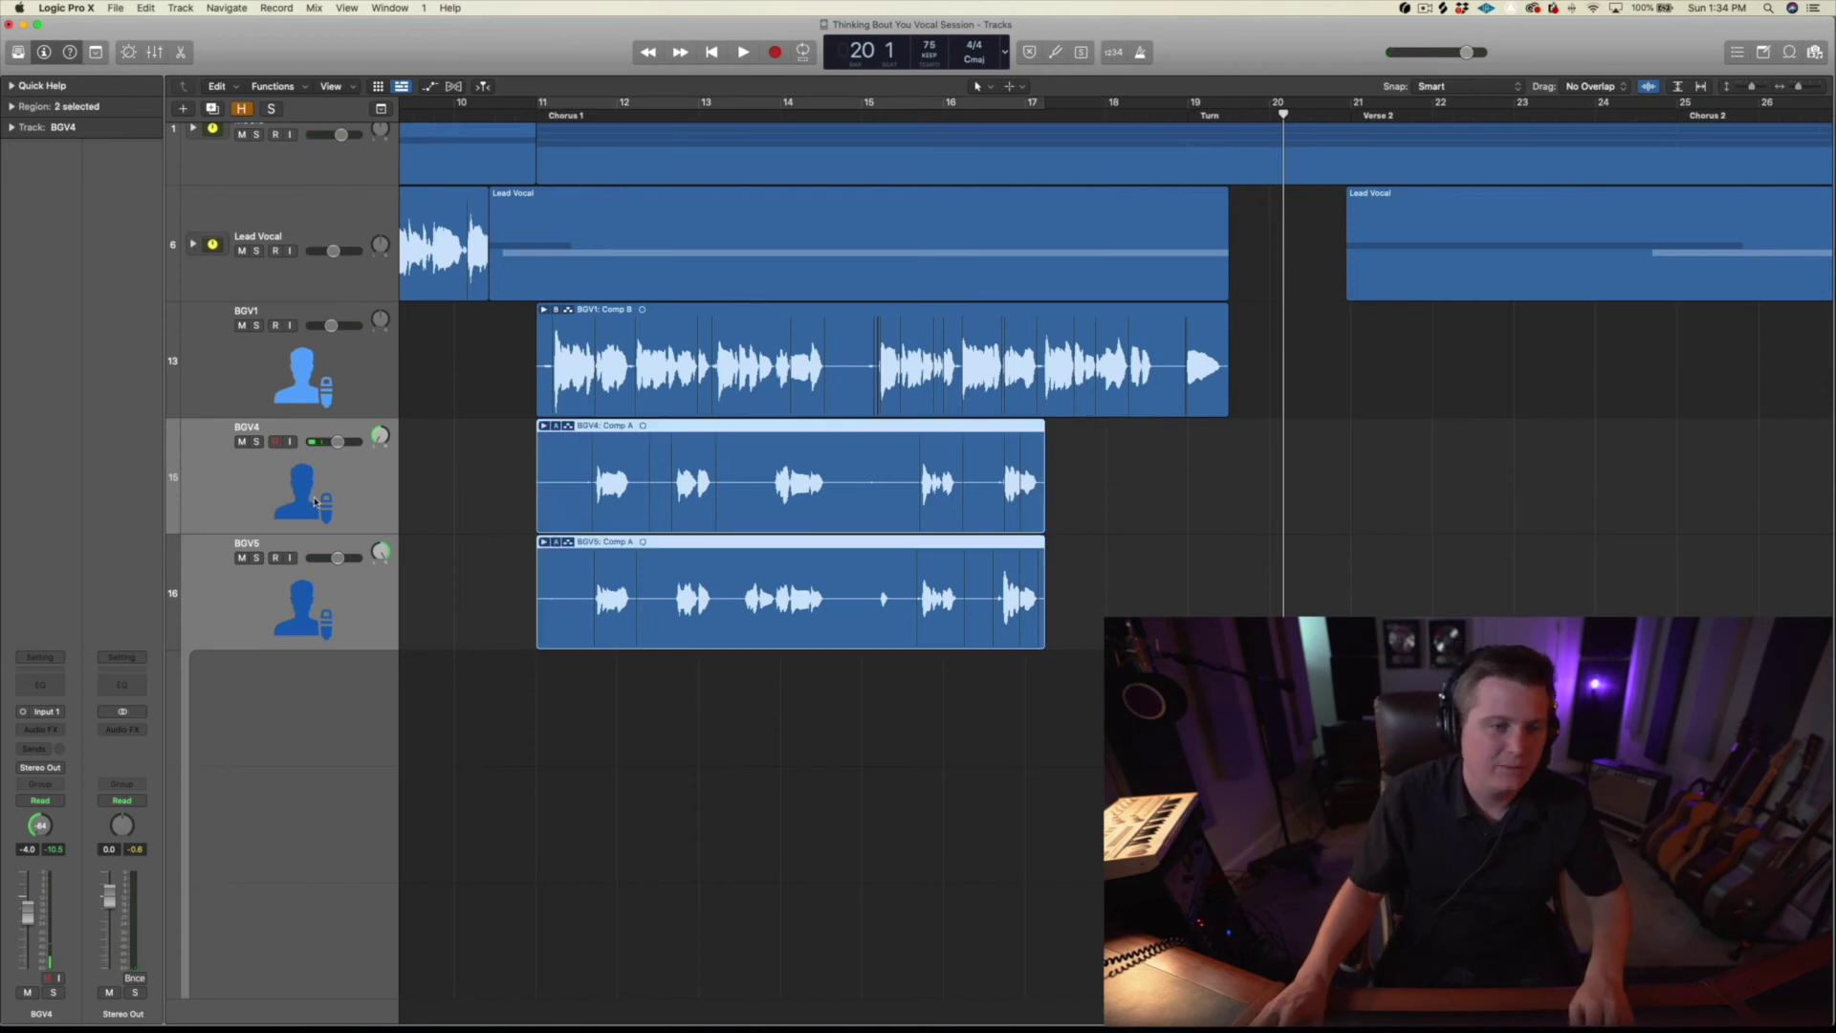
{"action": "left_click", "coordinate": [306, 555]}
{"action": "left_click", "coordinate": [296, 486]}
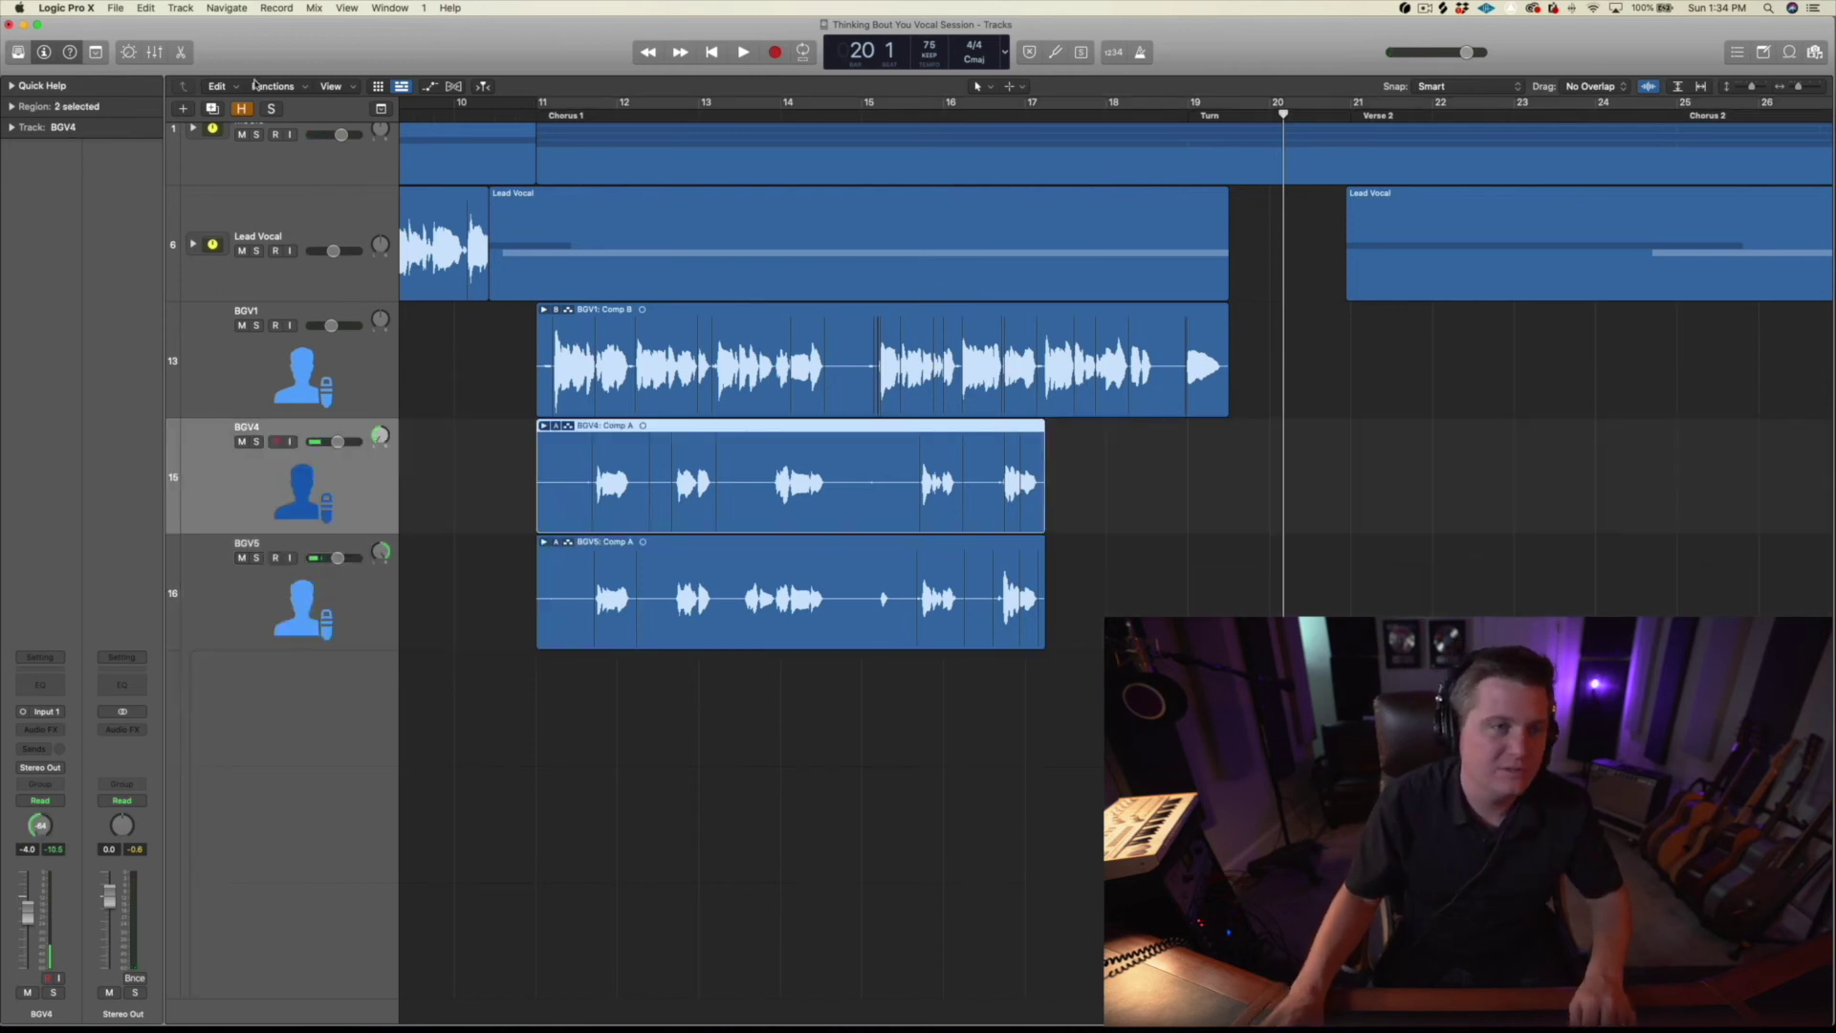
{"action": "left_click", "coordinate": [214, 108]}
{"action": "left_click", "coordinate": [568, 511]}
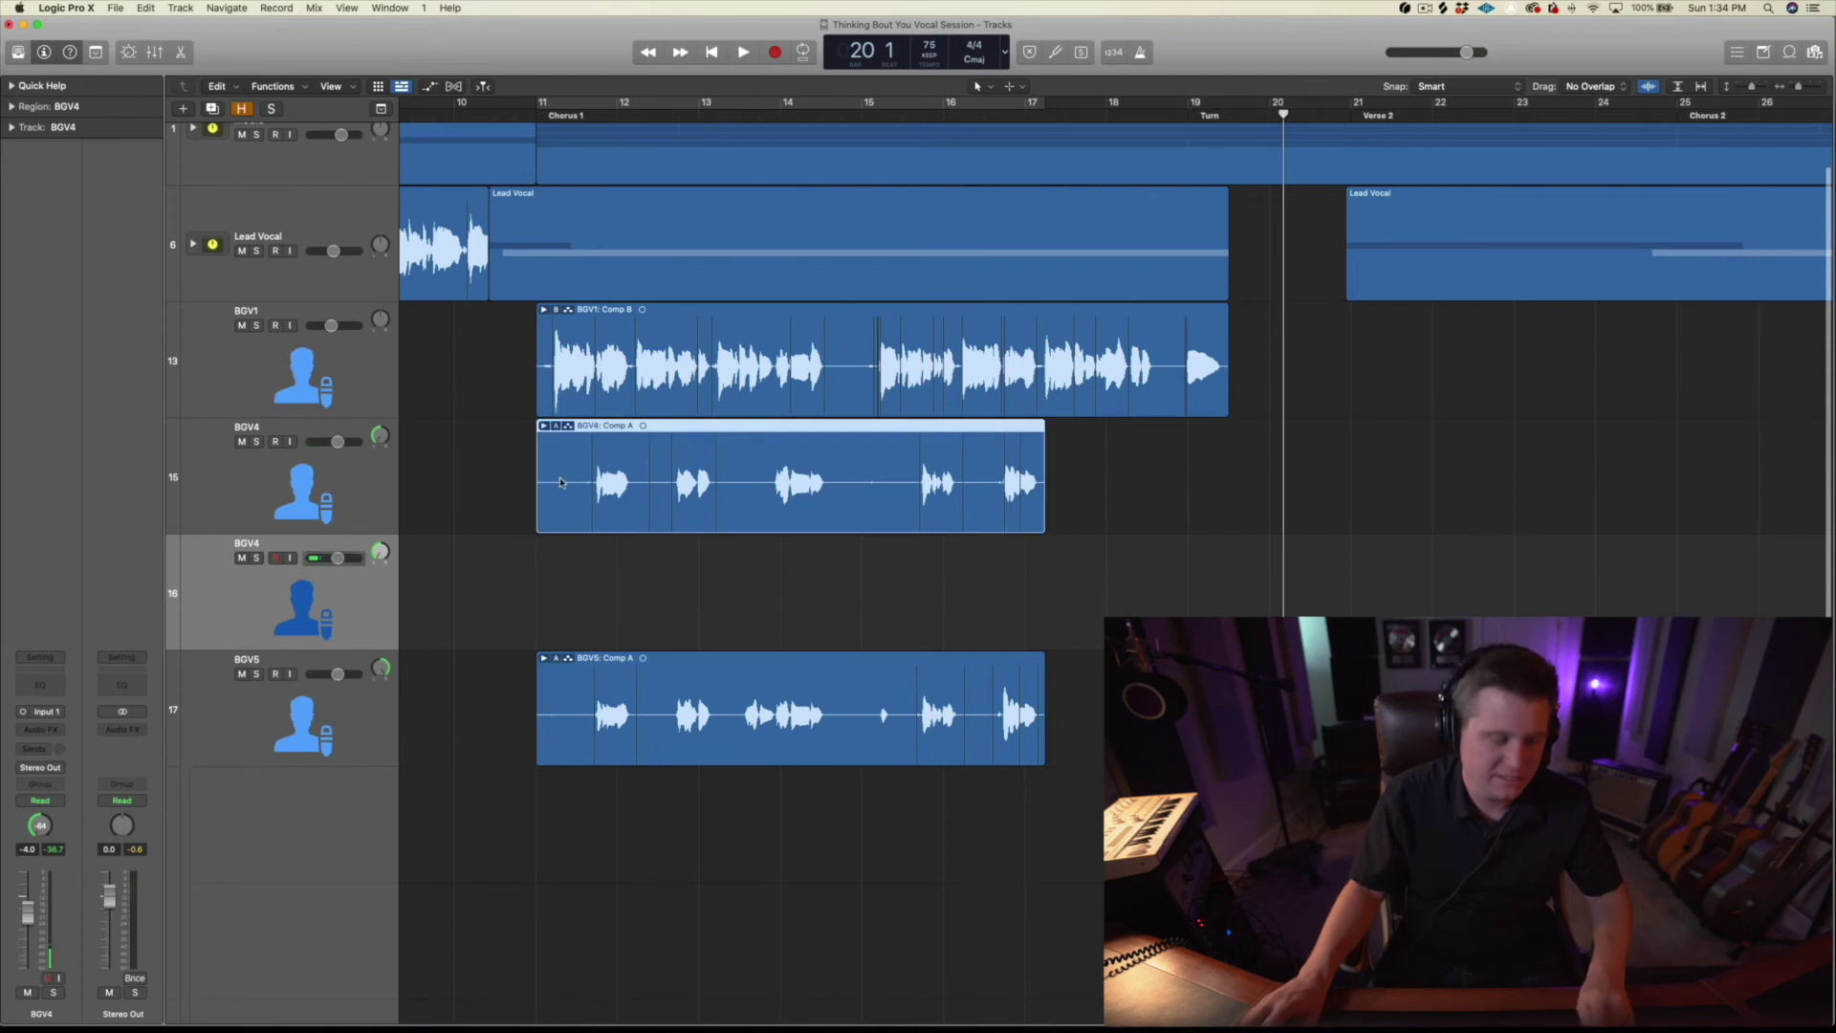
{"action": "left_click_drag", "start_coordinate": [560, 497], "coordinate": [559, 559]}
Step: Mute the duplicate BGV4 track and hide it from the arrangement
{"action": "left_click", "coordinate": [242, 557]}
{"action": "key", "text": "h"}
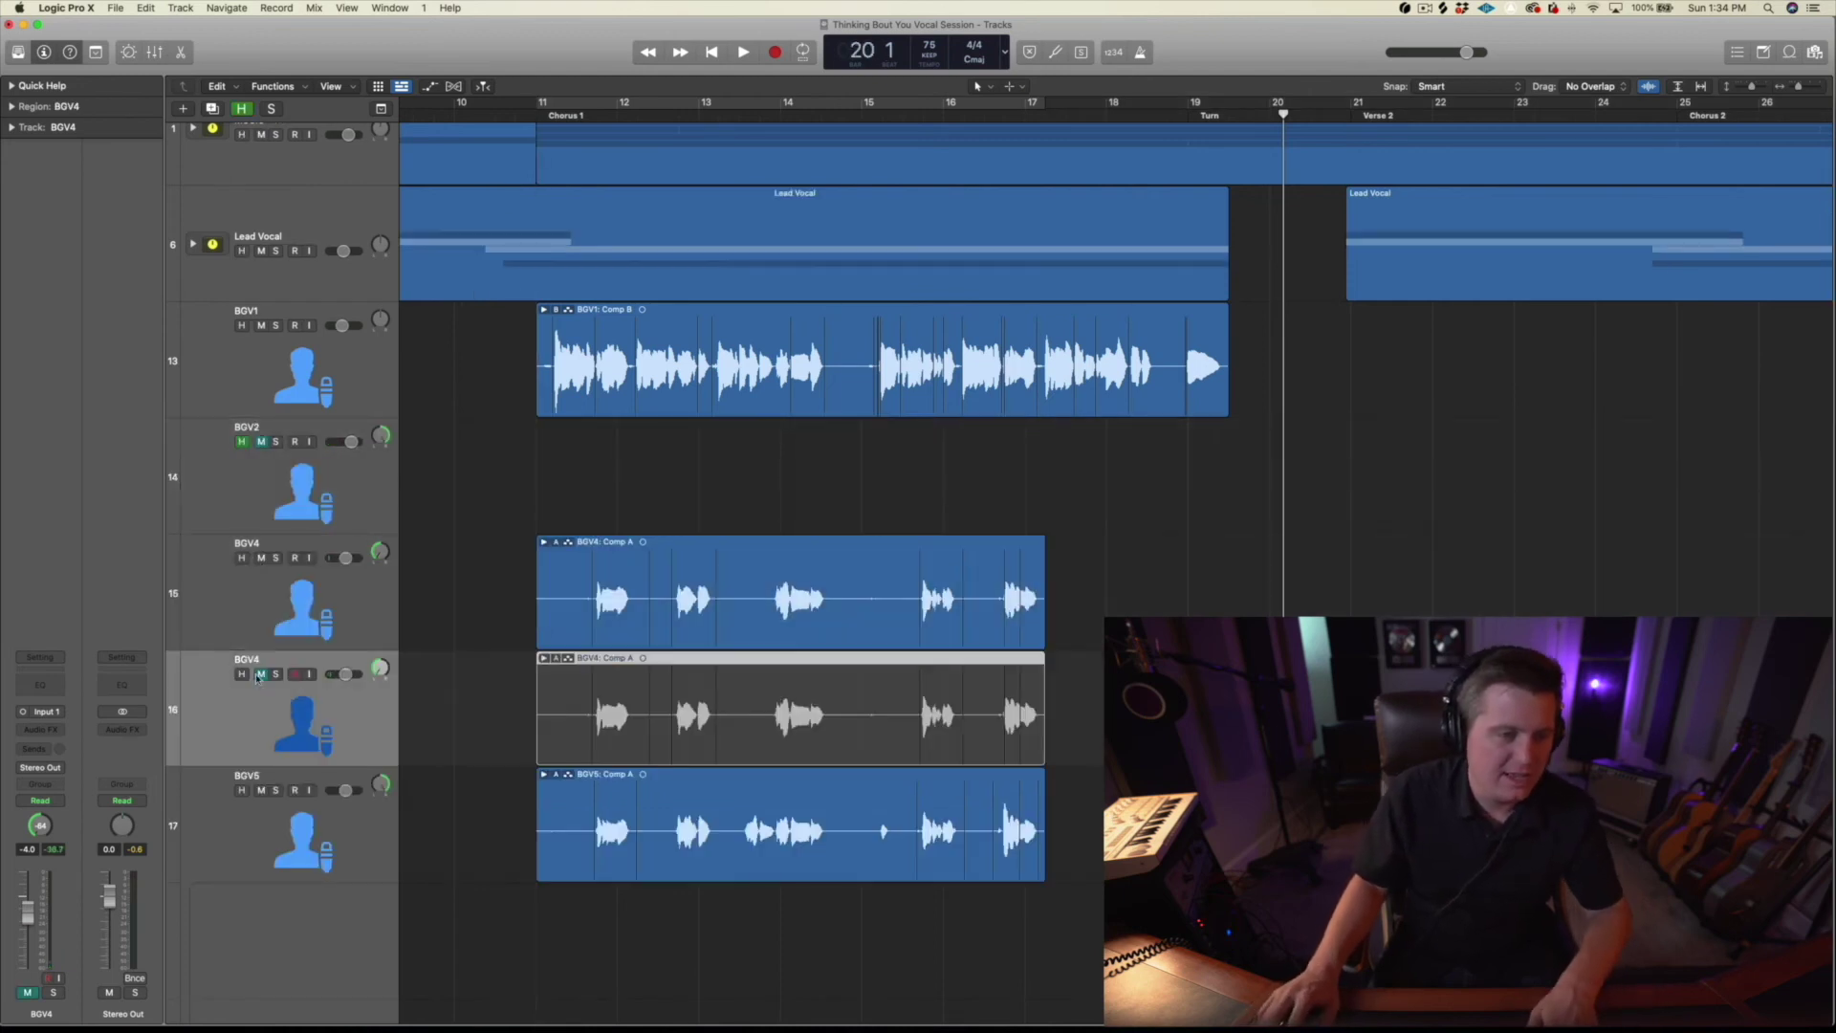
{"action": "key", "text": "h"}
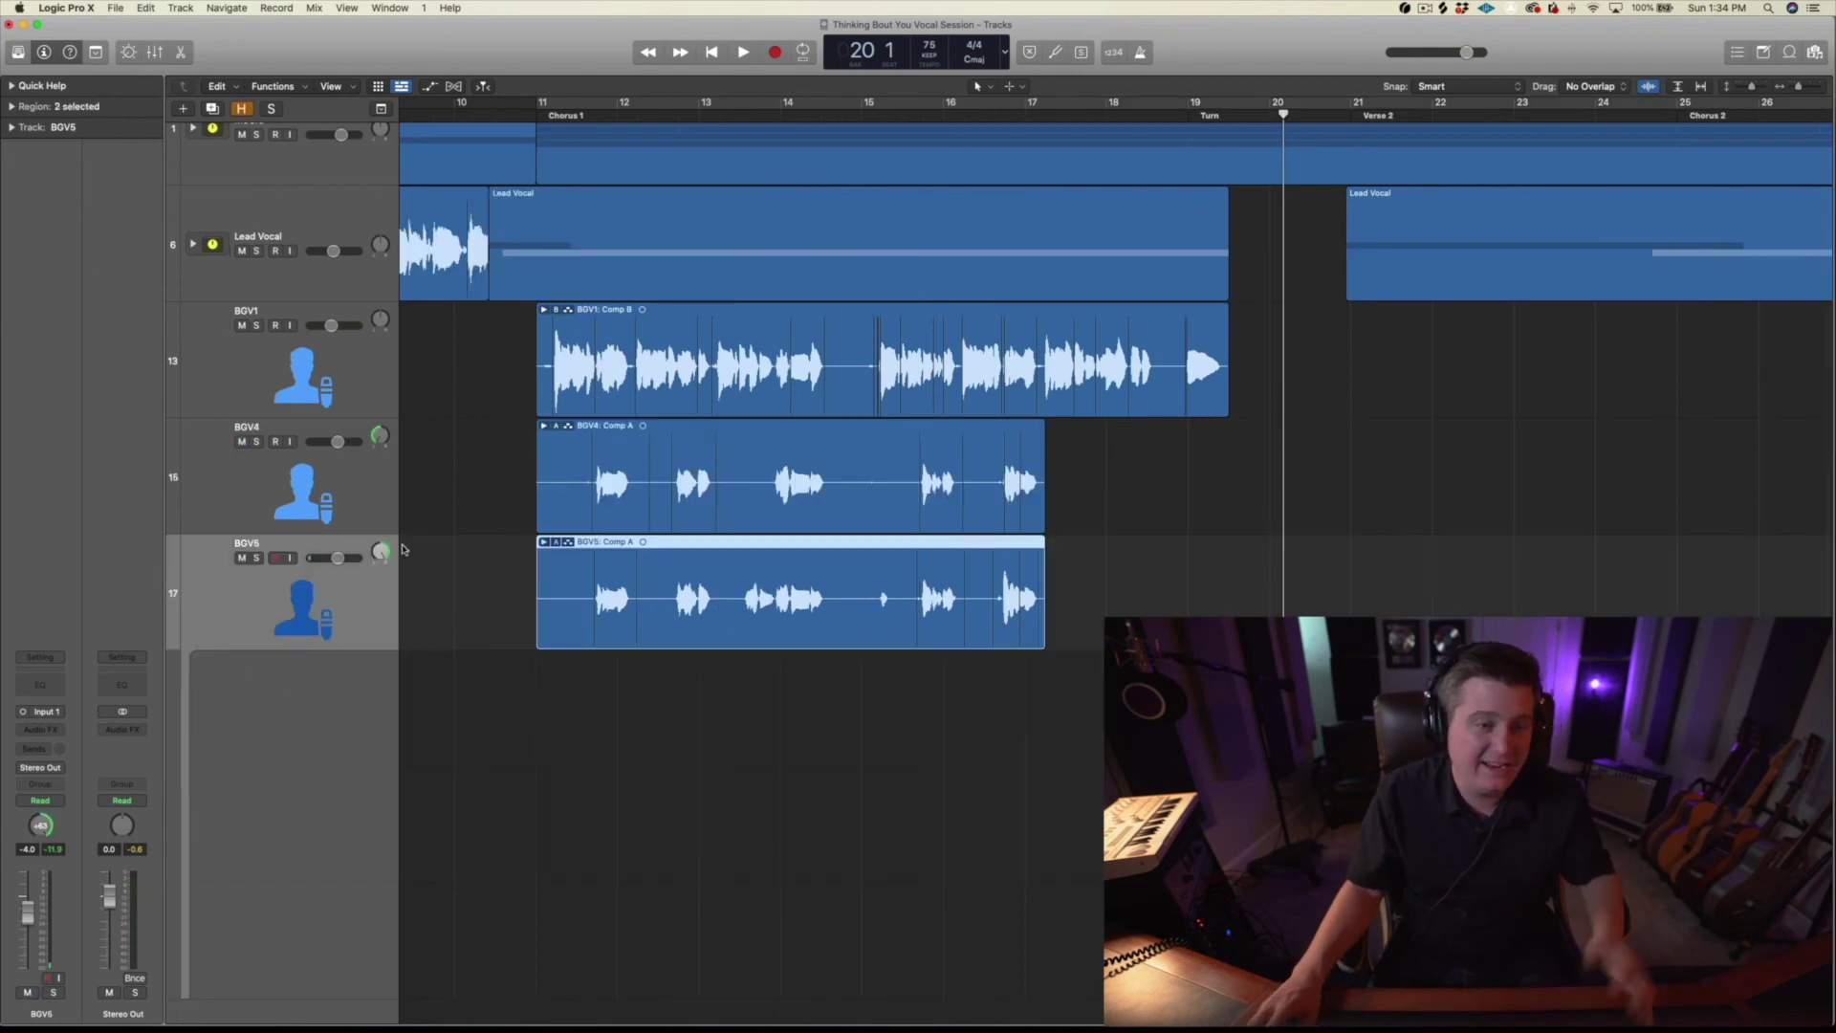
Step: Reveal the hidden tracks to check the muted BGV4 backup, and conceal them again
{"action": "left_click", "coordinate": [312, 486]}
{"action": "left_click", "coordinate": [329, 580]}
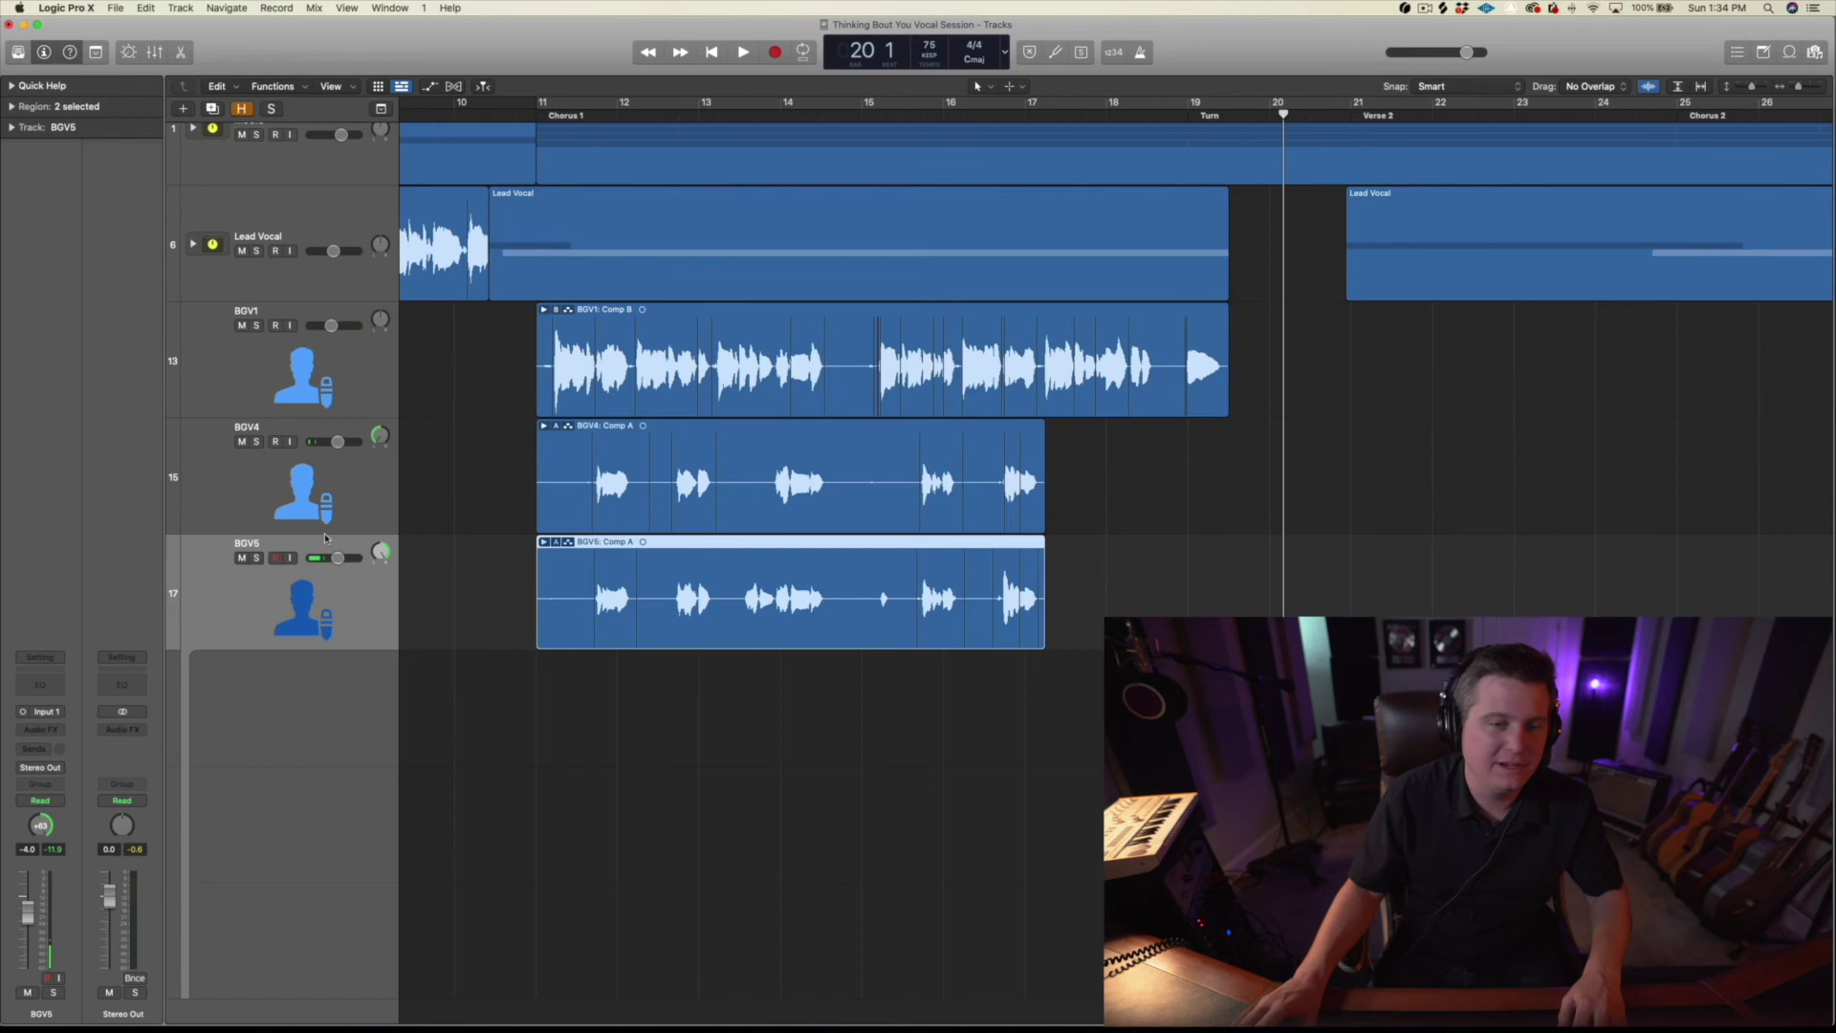
{"action": "scroll", "coordinate": [325, 538], "scroll_direction": "down", "scroll_amount": 3}
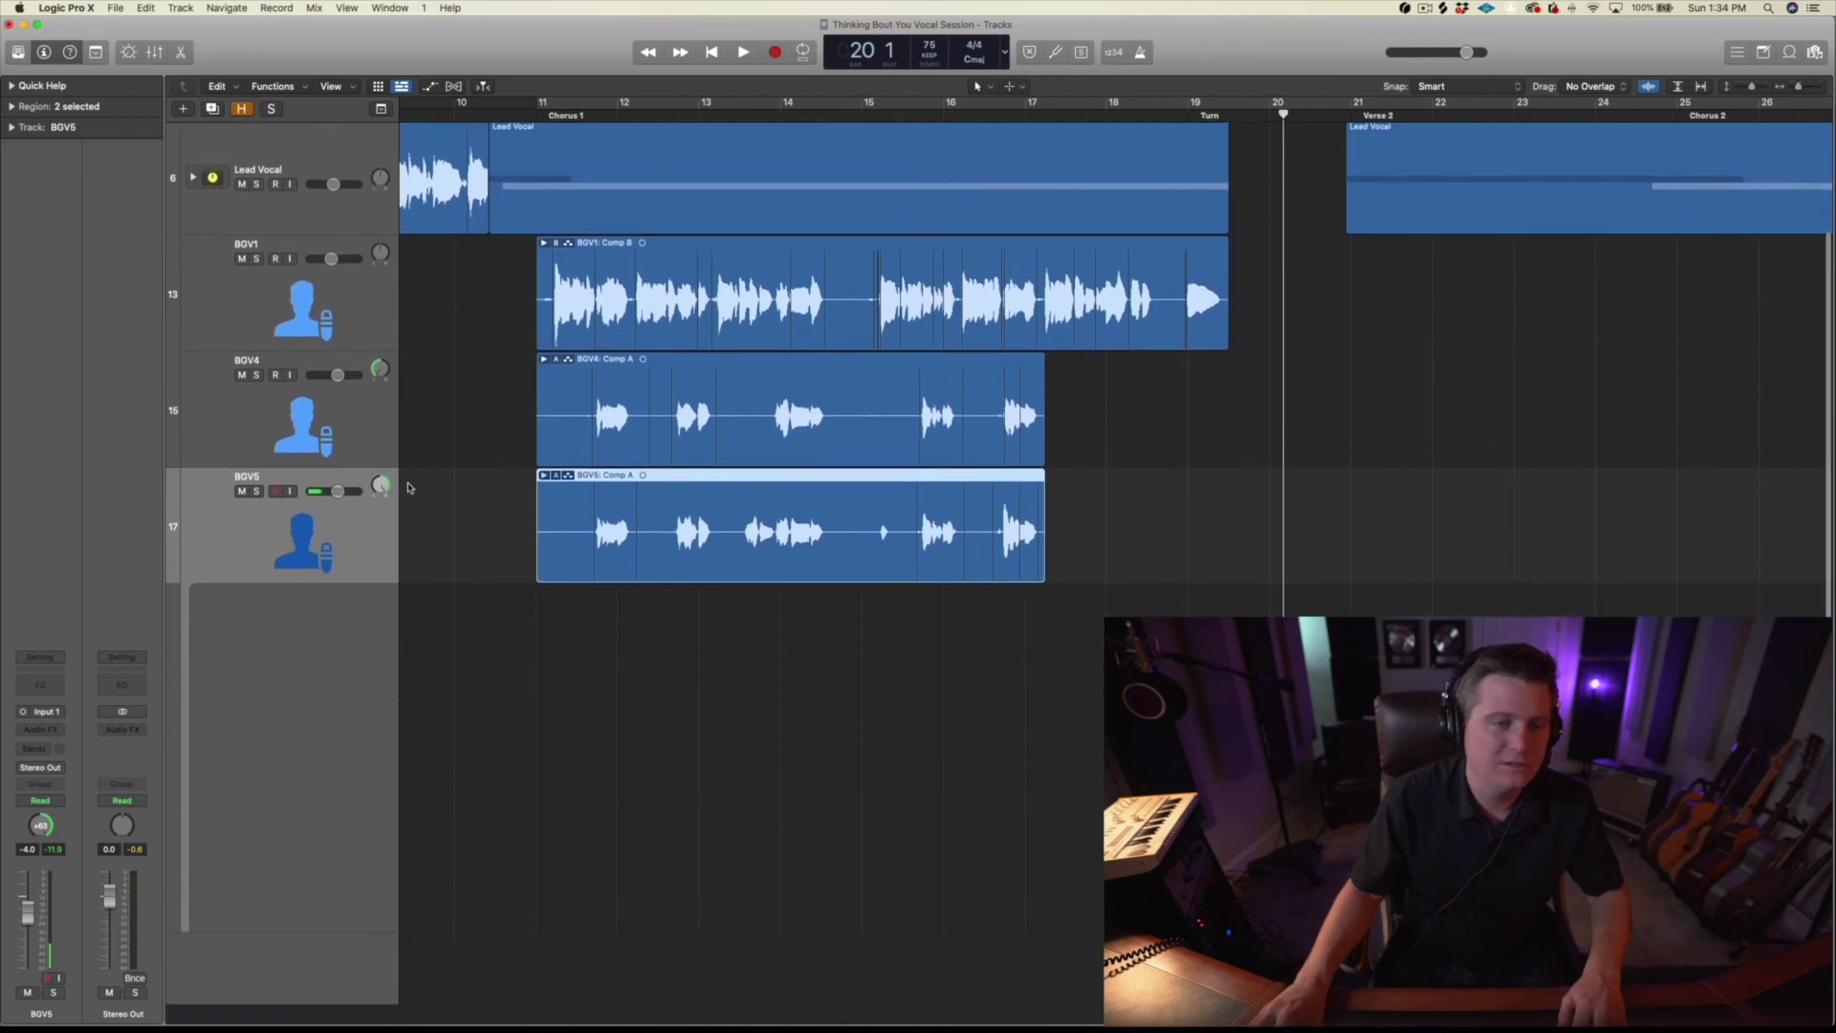
{"action": "scroll", "coordinate": [408, 489], "scroll_direction": "up", "scroll_amount": 3}
{"action": "key", "text": "super+Left"}
{"action": "key", "text": "super+Left"}
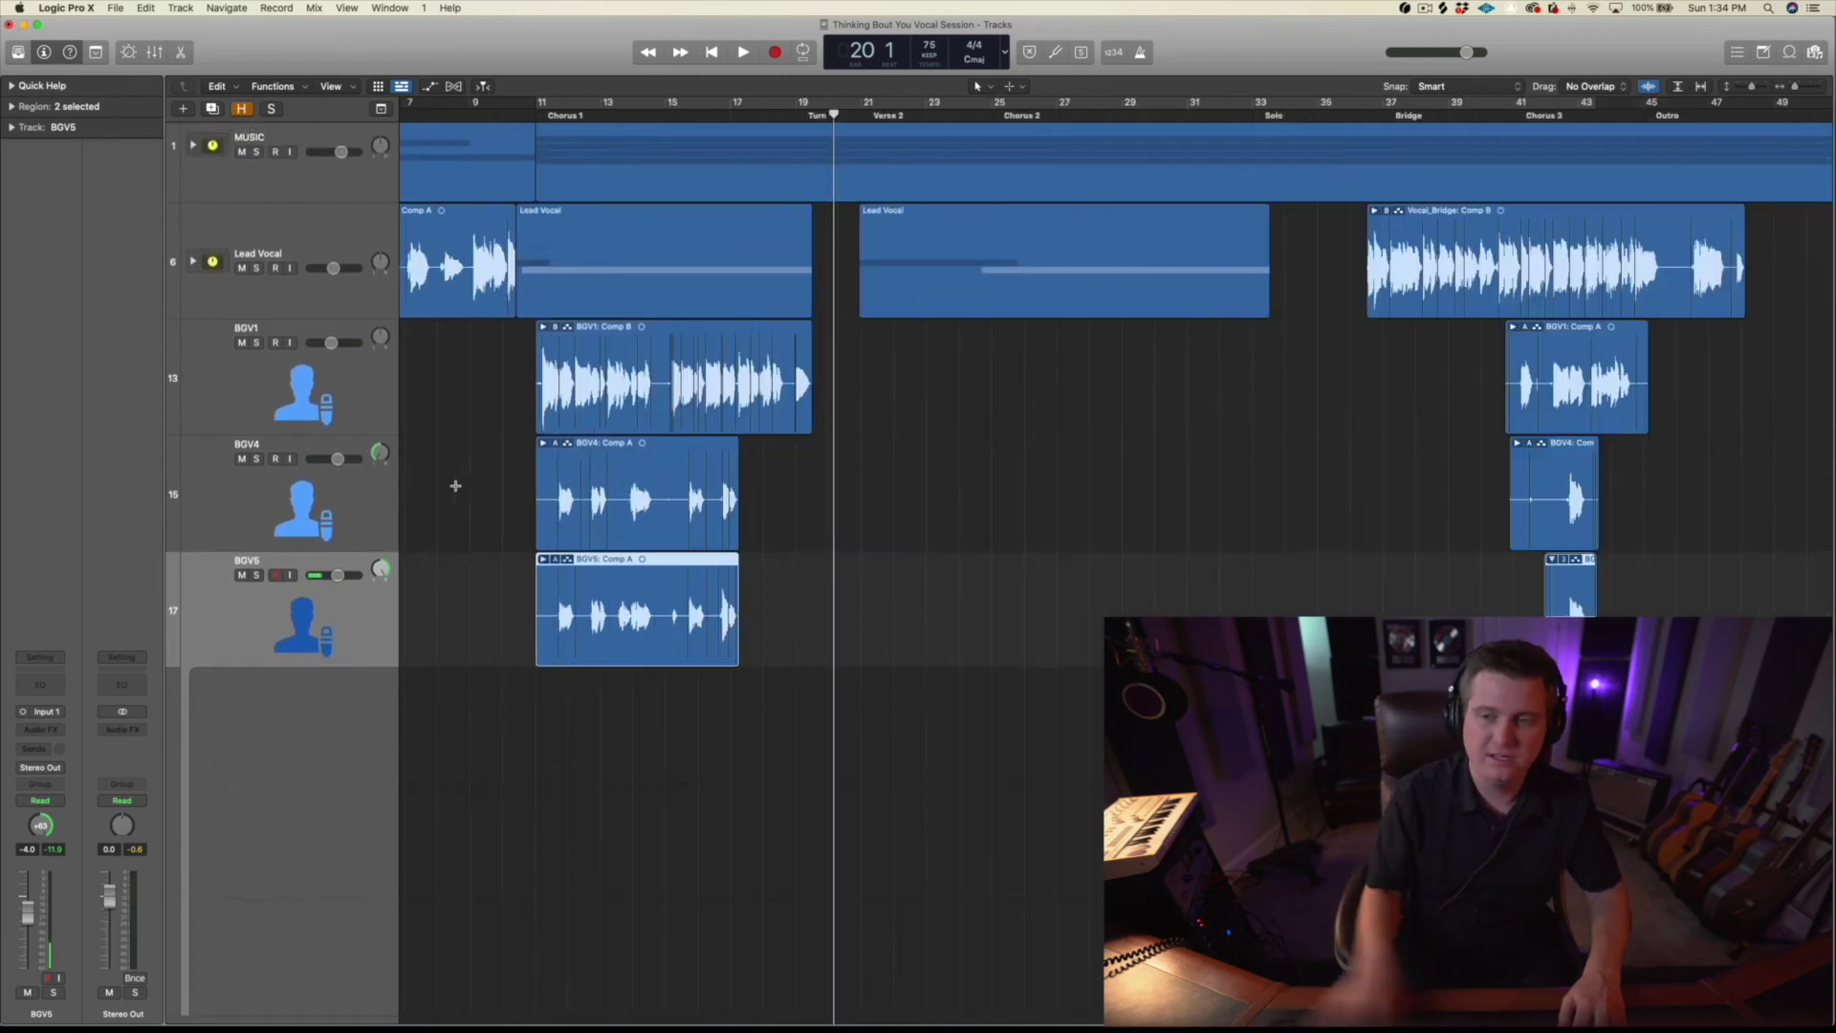
{"action": "scroll", "coordinate": [455, 486], "scroll_direction": "up", "scroll_amount": 2}
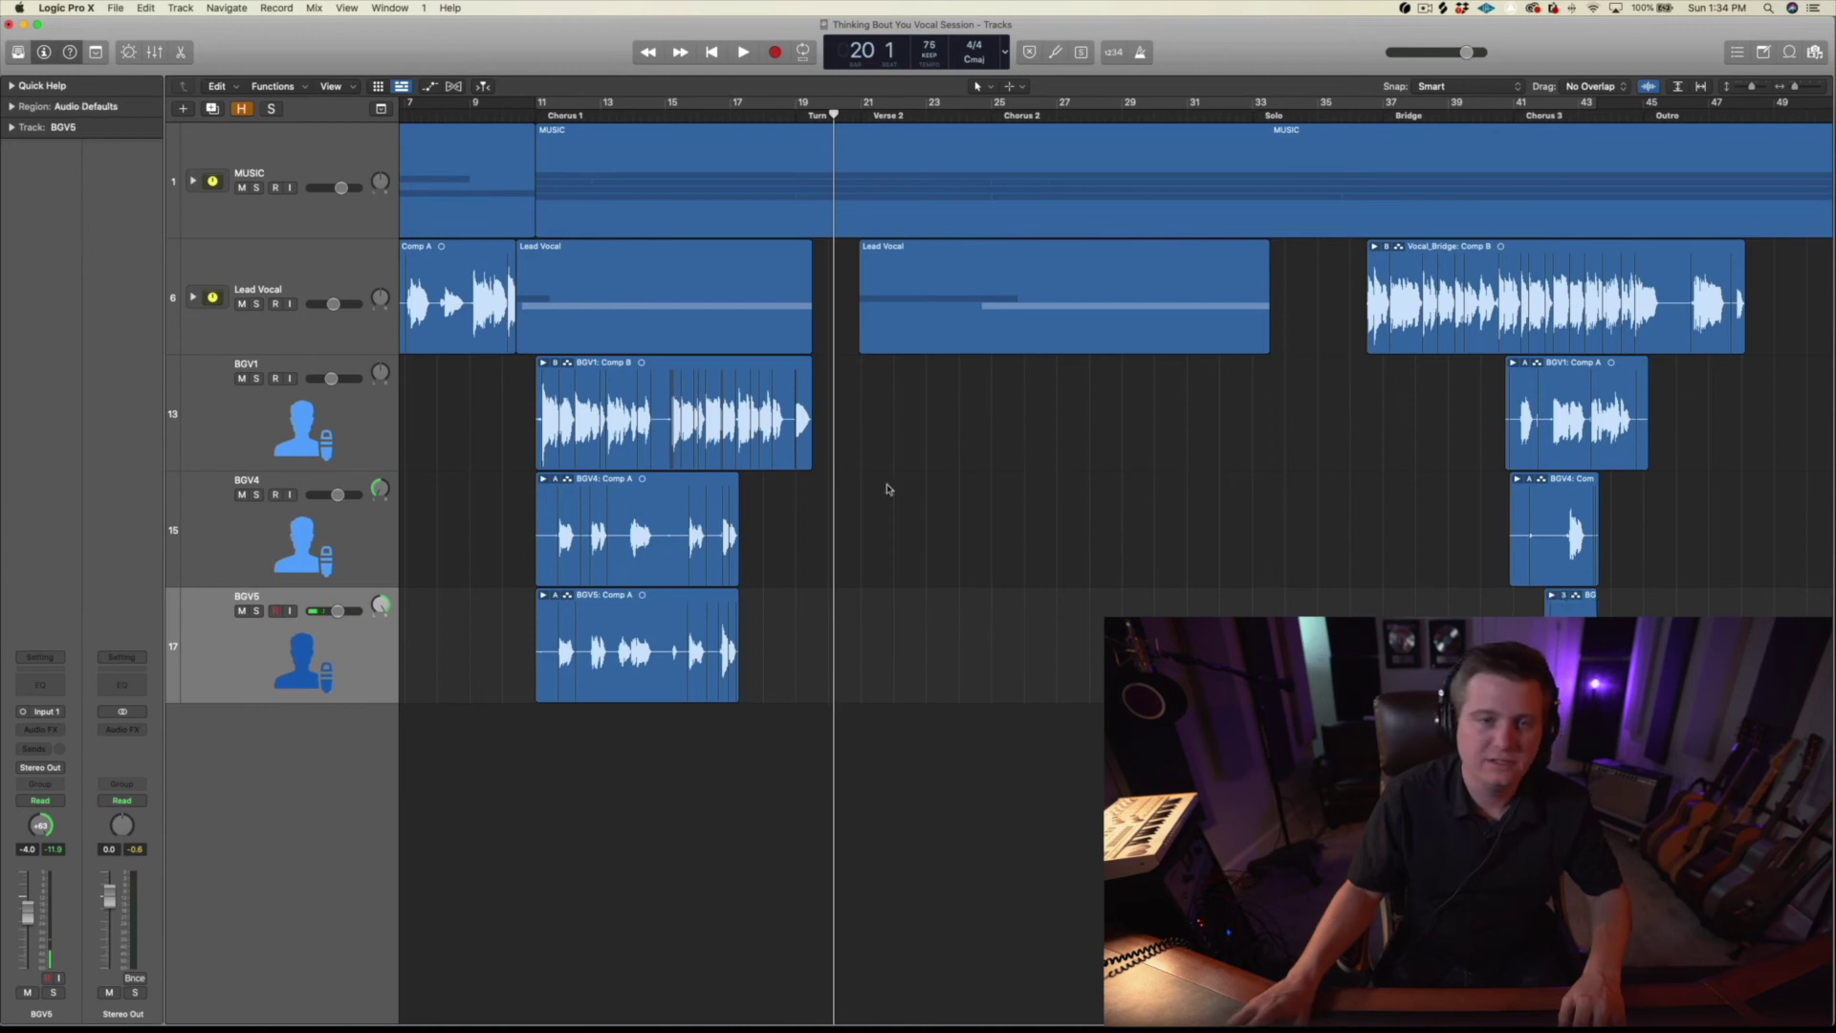
{"action": "key", "text": "h"}
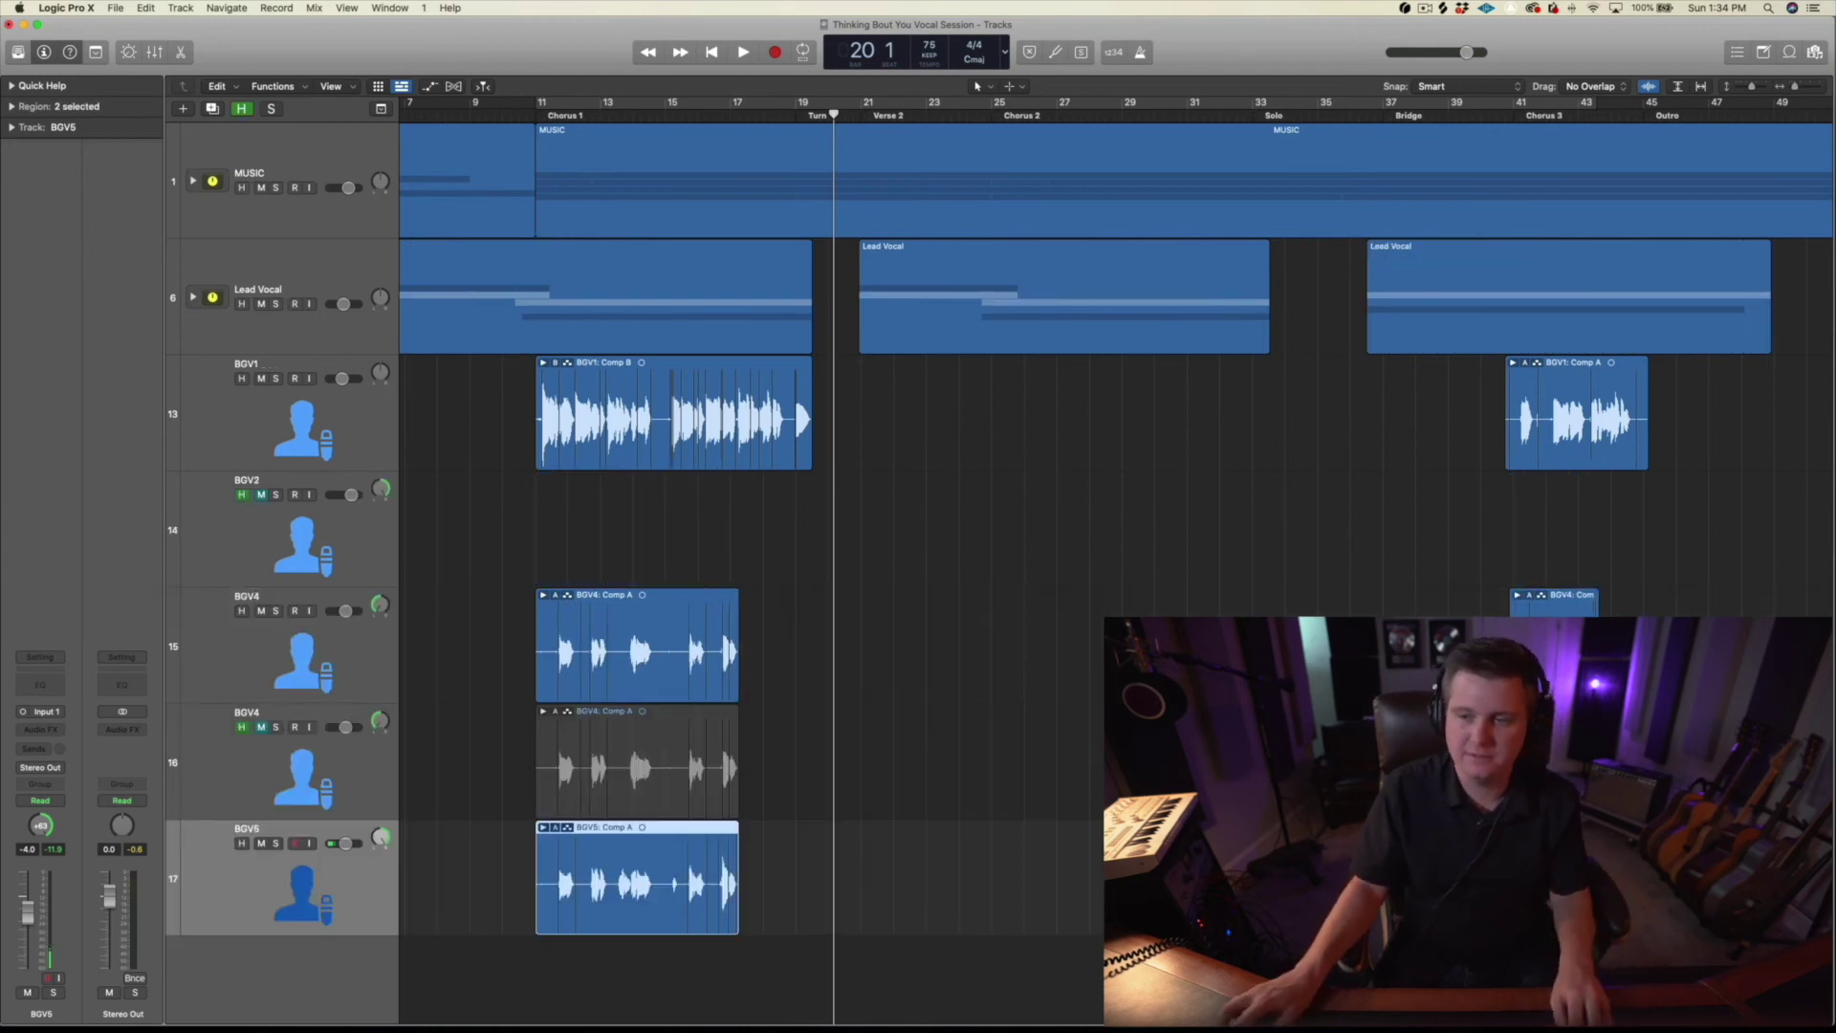
{"action": "left_click", "coordinate": [293, 773]}
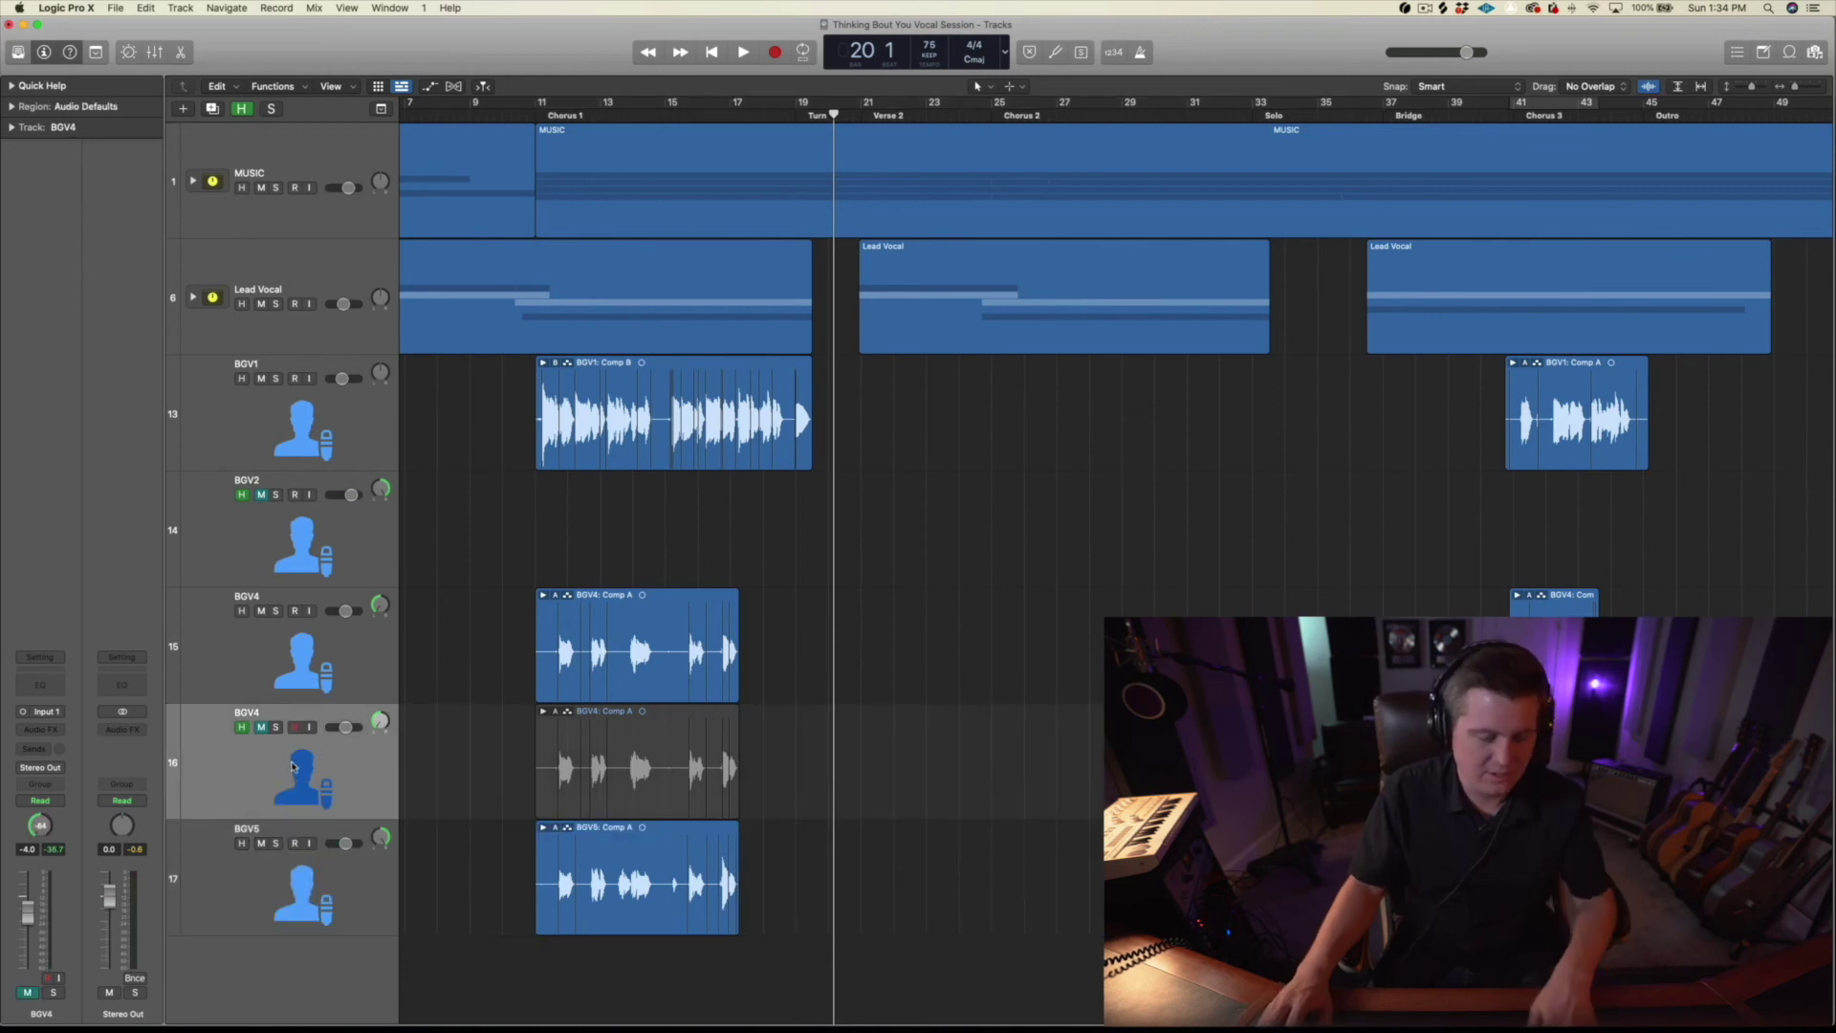
{"action": "key", "text": "h"}
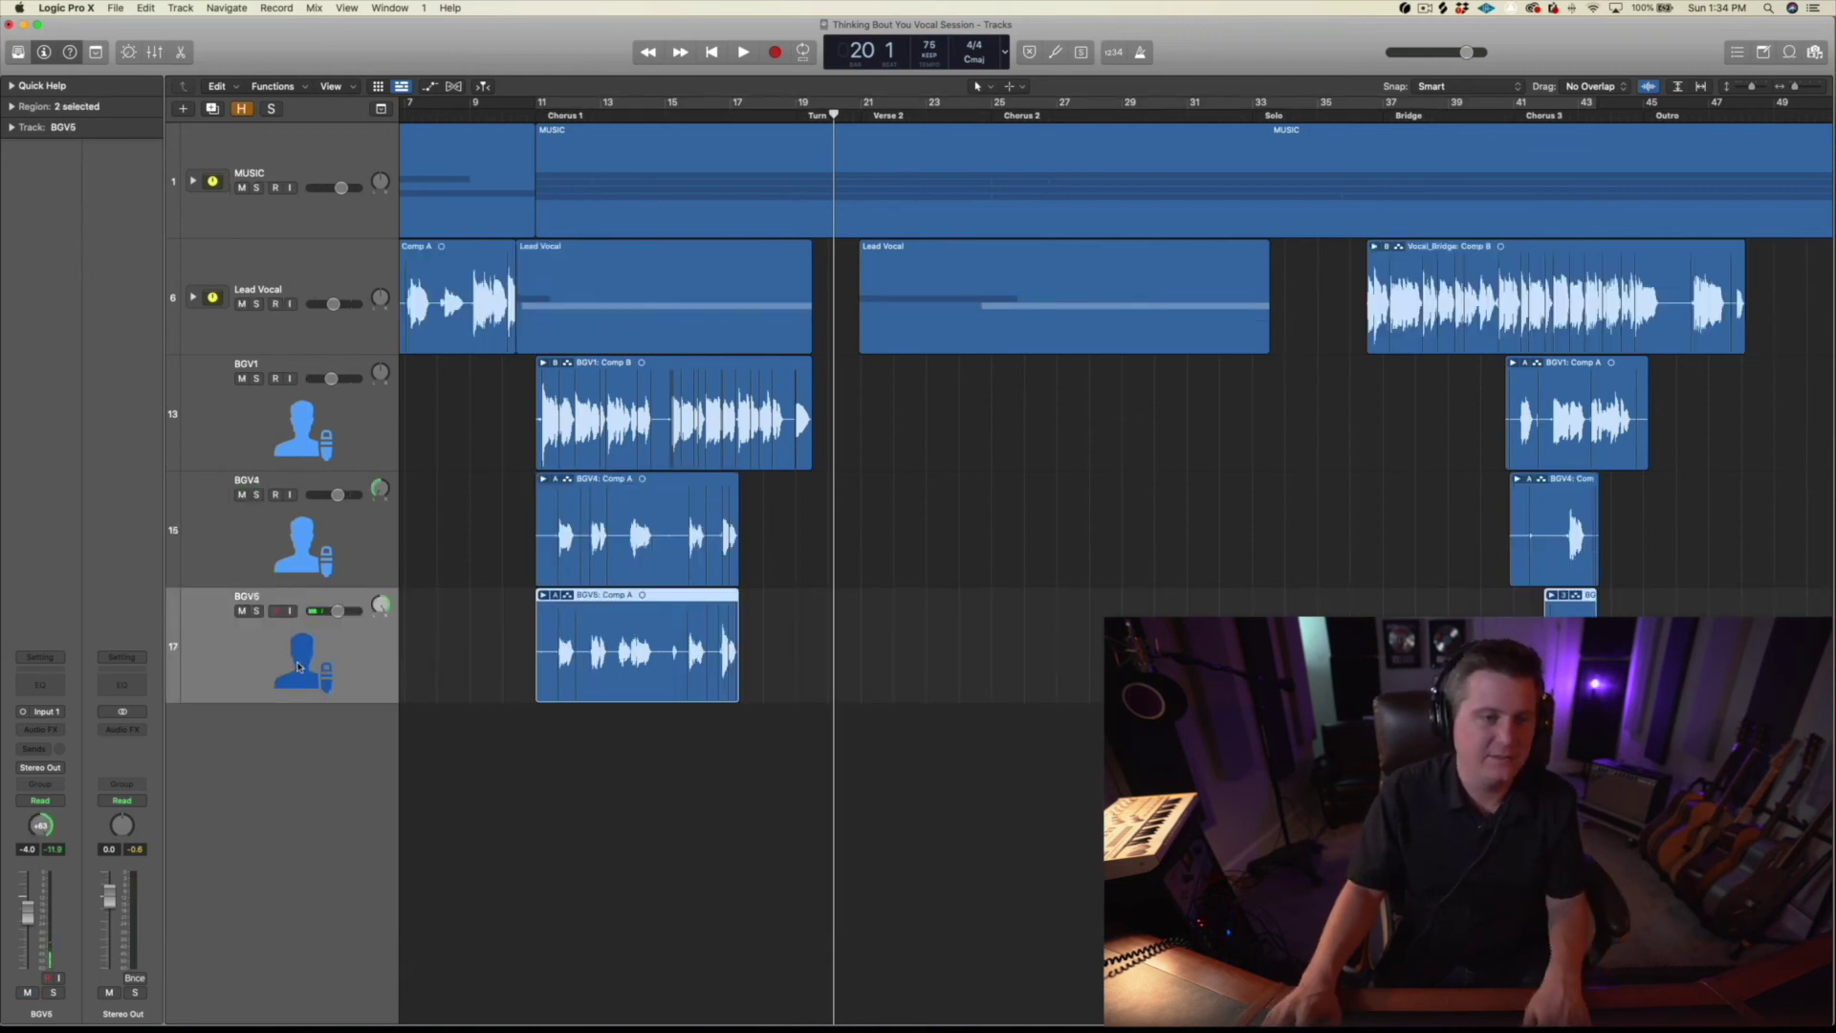
Step: Duplicate the BGV5 track with its settings and copy its Chorus 1 comp onto the new track as a backup
{"action": "left_click", "coordinate": [241, 611]}
{"action": "left_click", "coordinate": [242, 611]}
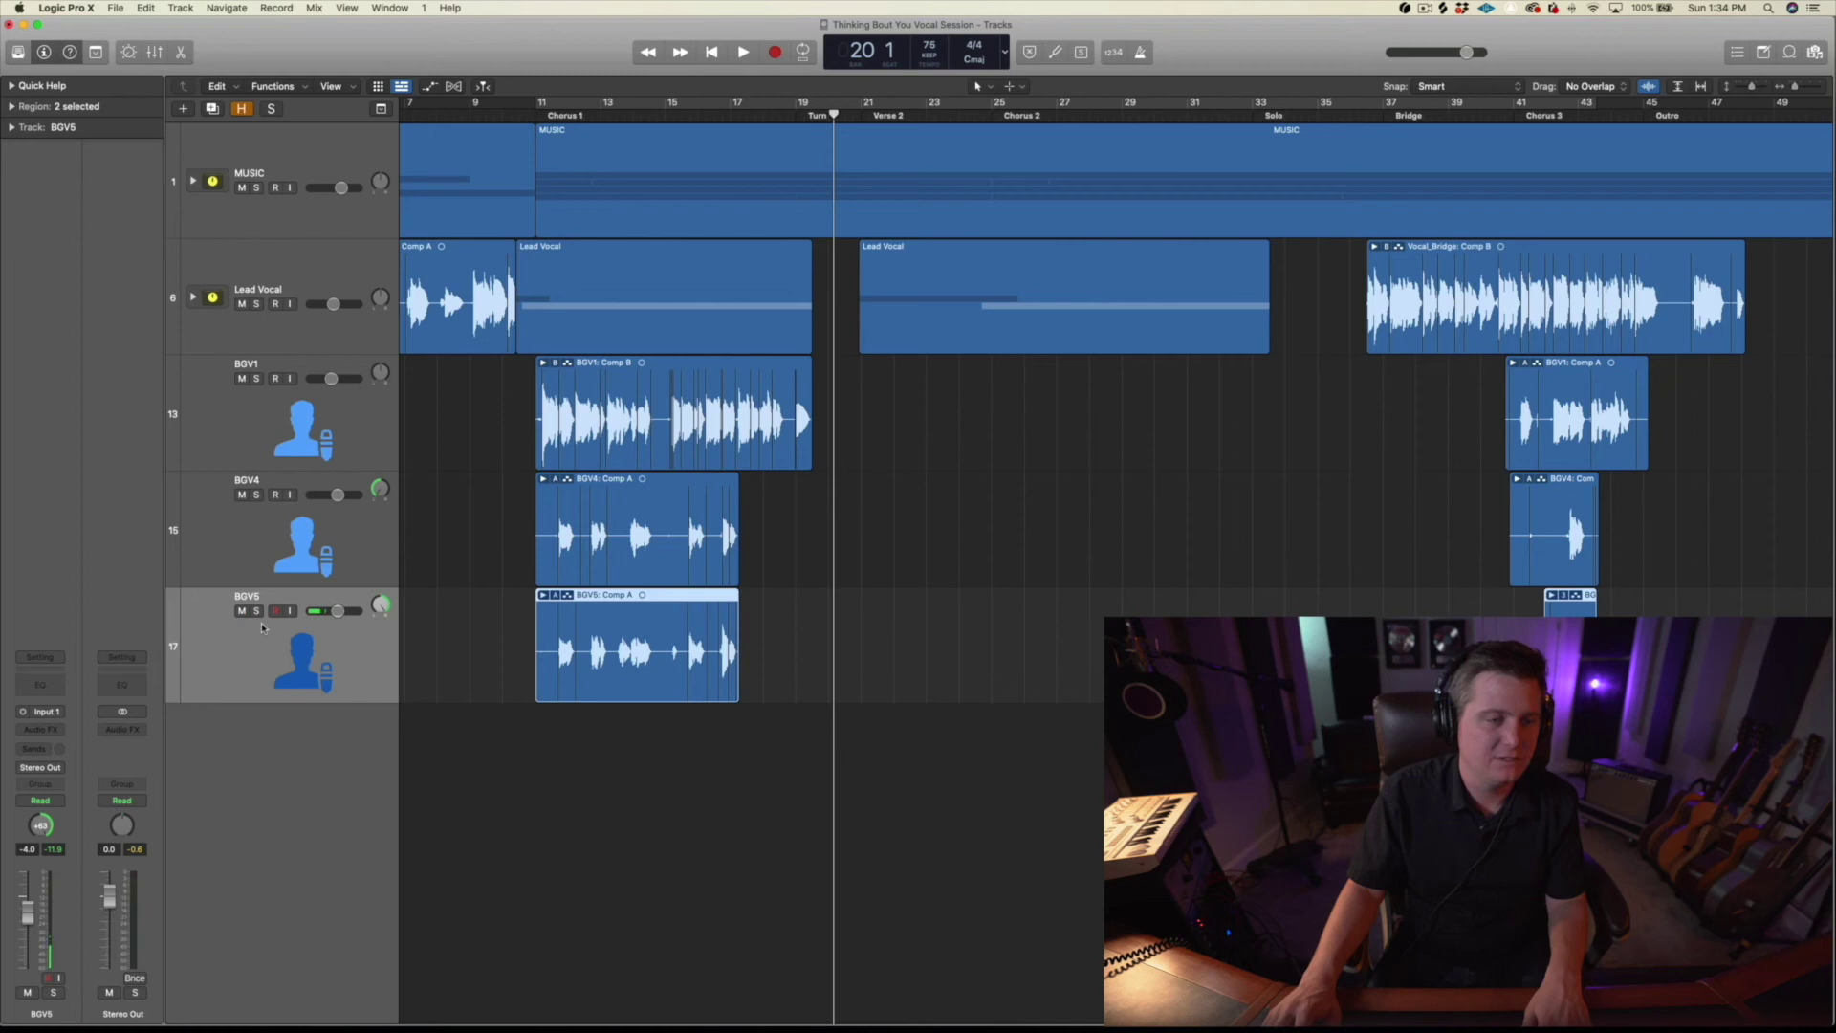
{"action": "left_click", "coordinate": [214, 111]}
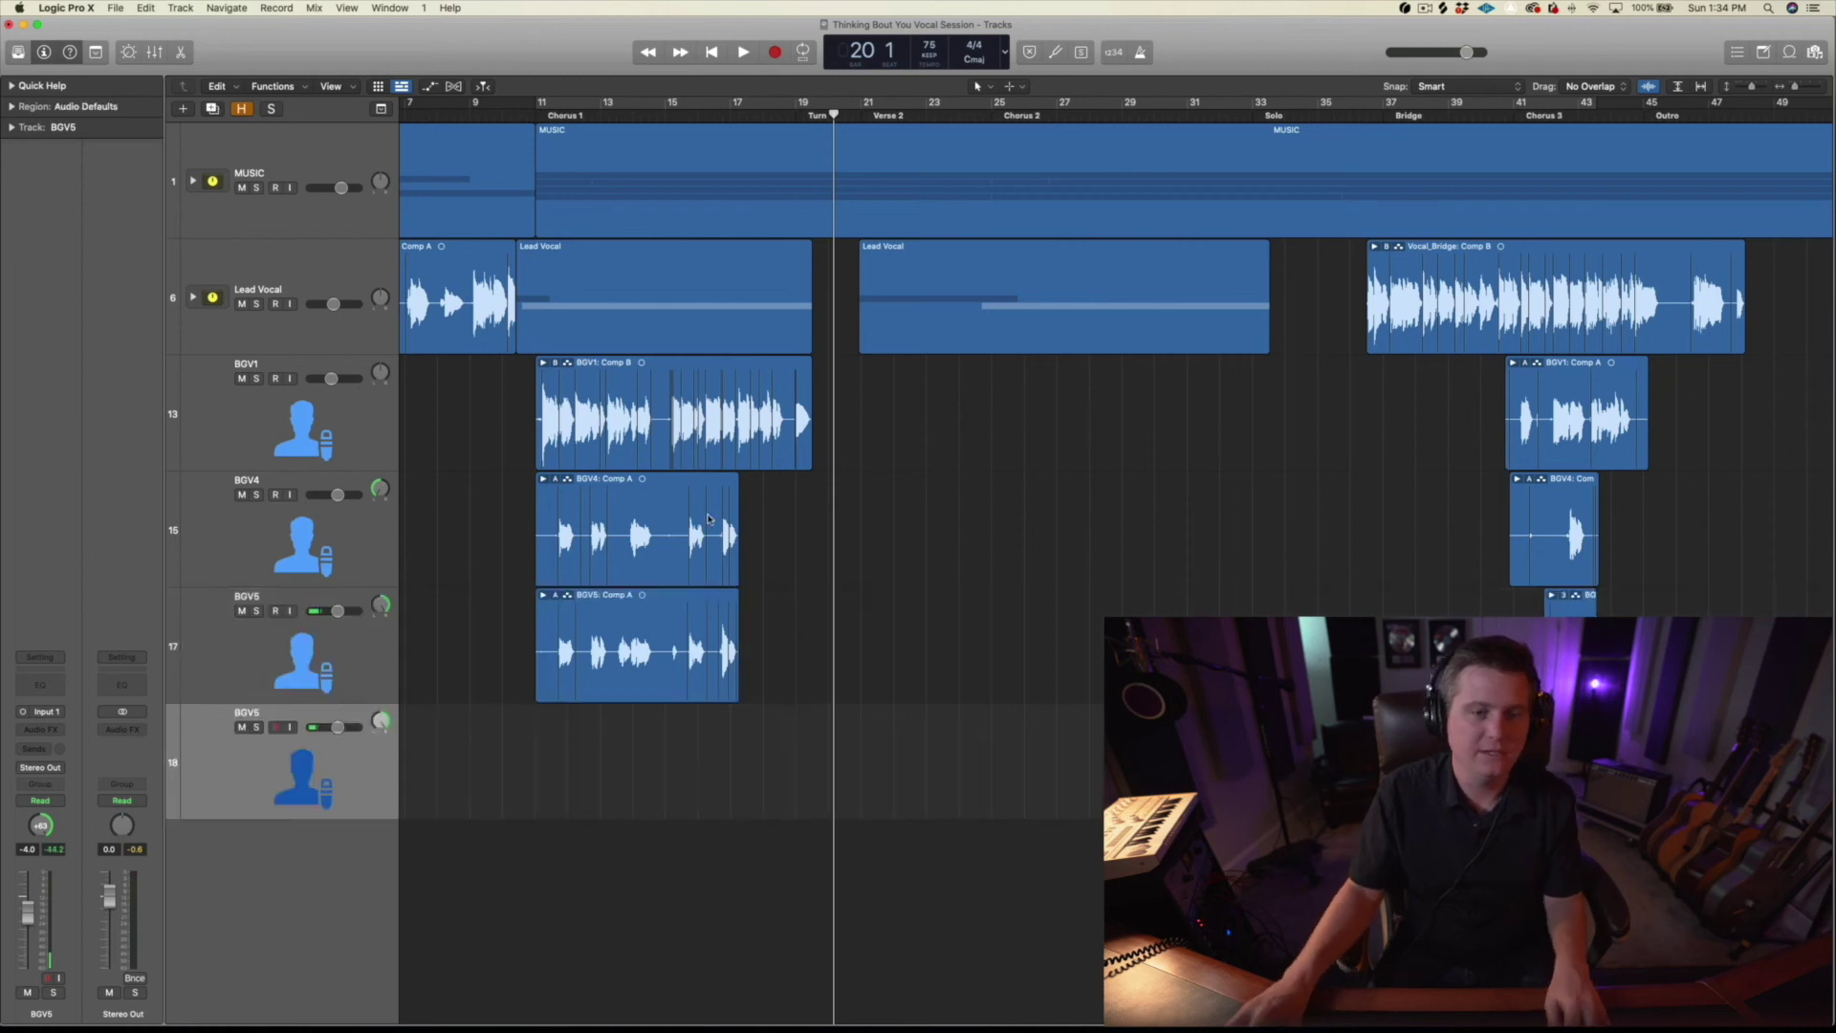
{"action": "left_click_drag", "start_coordinate": [609, 684], "coordinate": [604, 732]}
Step: Mute the duplicate BGV5 track and hide it from the arrangement
{"action": "left_click", "coordinate": [242, 728]}
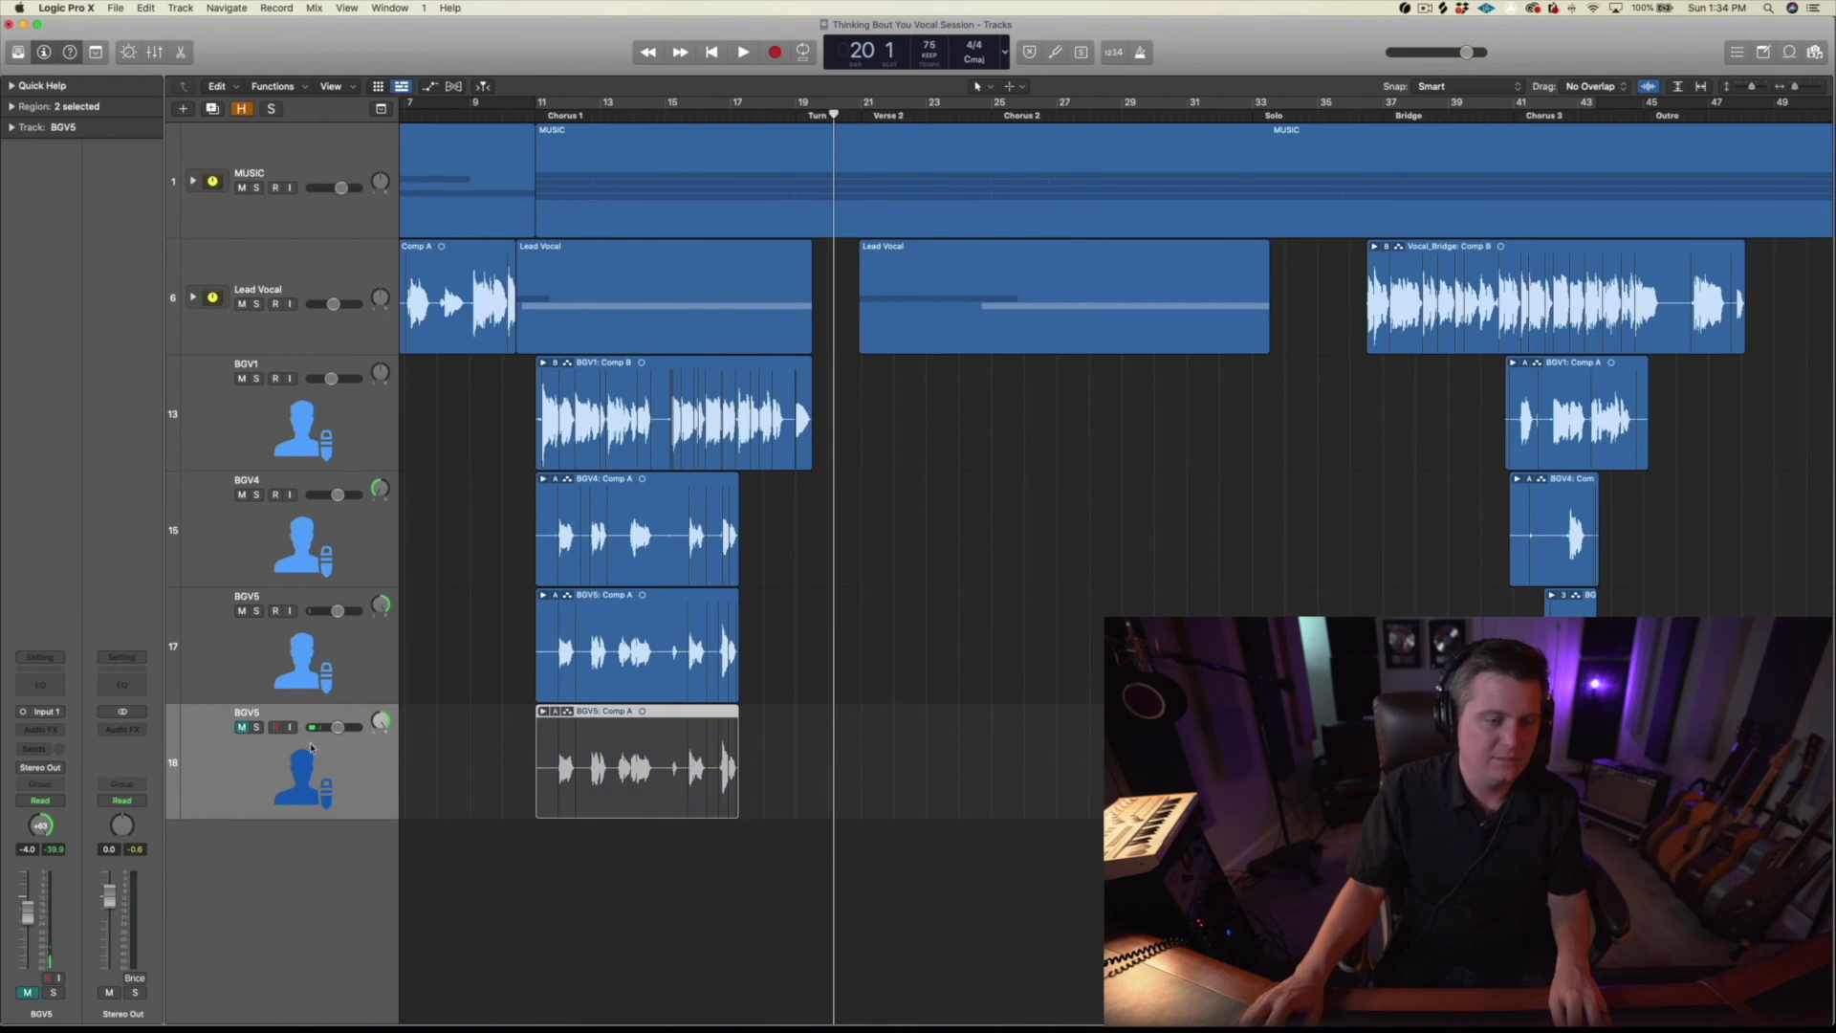
{"action": "key", "text": "h"}
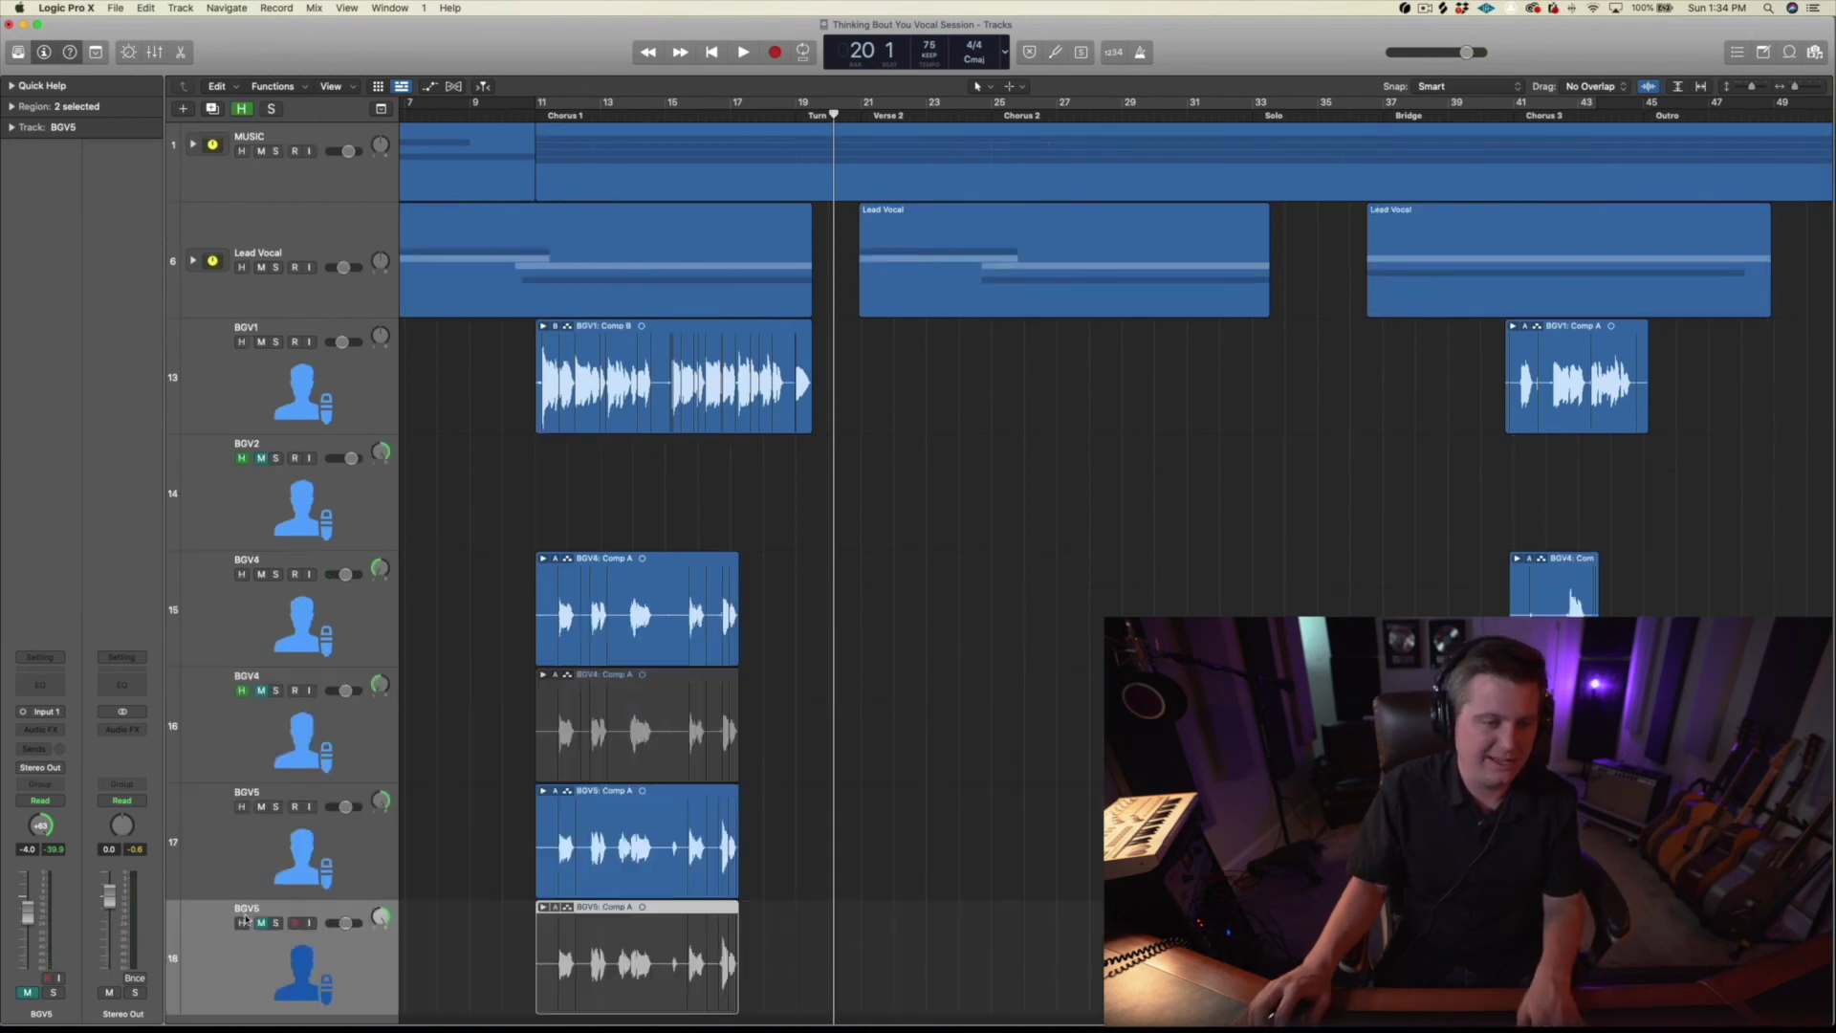
{"action": "left_click", "coordinate": [245, 922]}
{"action": "key", "text": "h"}
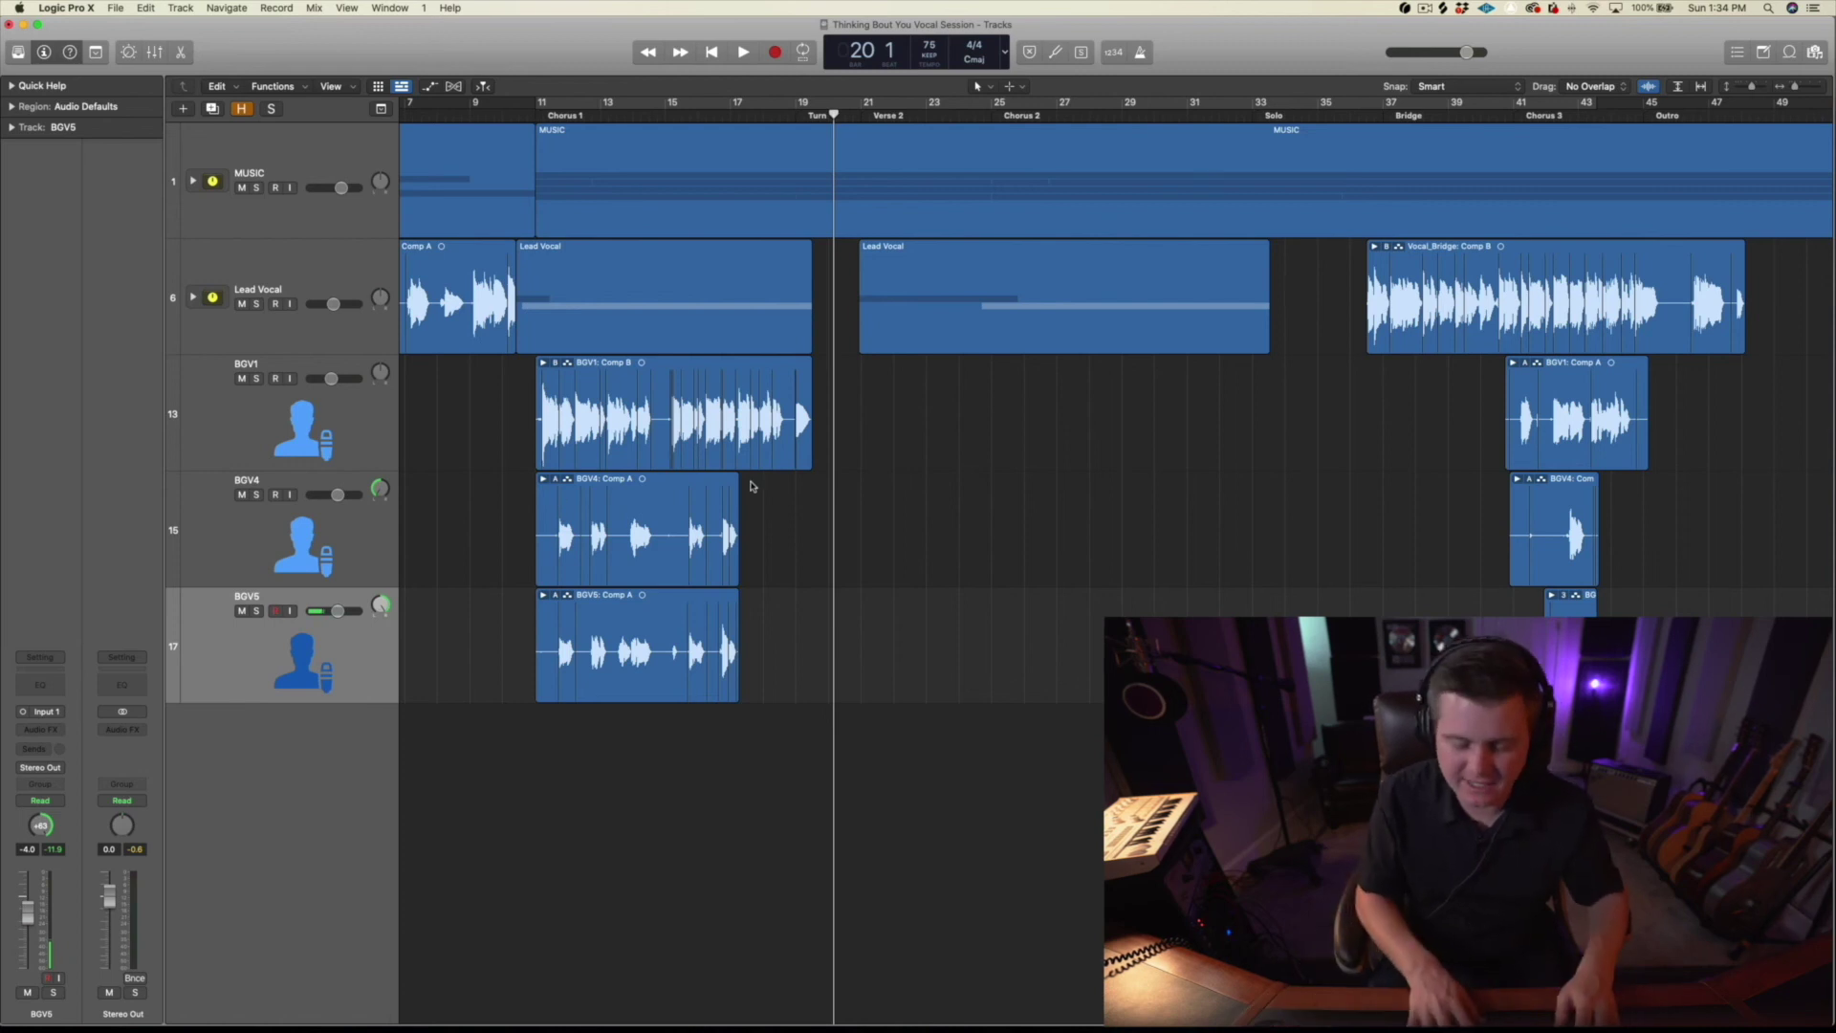
Step: Flatten and merge BGV4's Chorus 1 comp into a single audio region
{"action": "key", "text": "super+Right"}
{"action": "key", "text": "super+Right"}
{"action": "key", "text": "super+Right"}
{"action": "scroll", "coordinate": [844, 463], "scroll_direction": "left", "scroll_amount": 10}
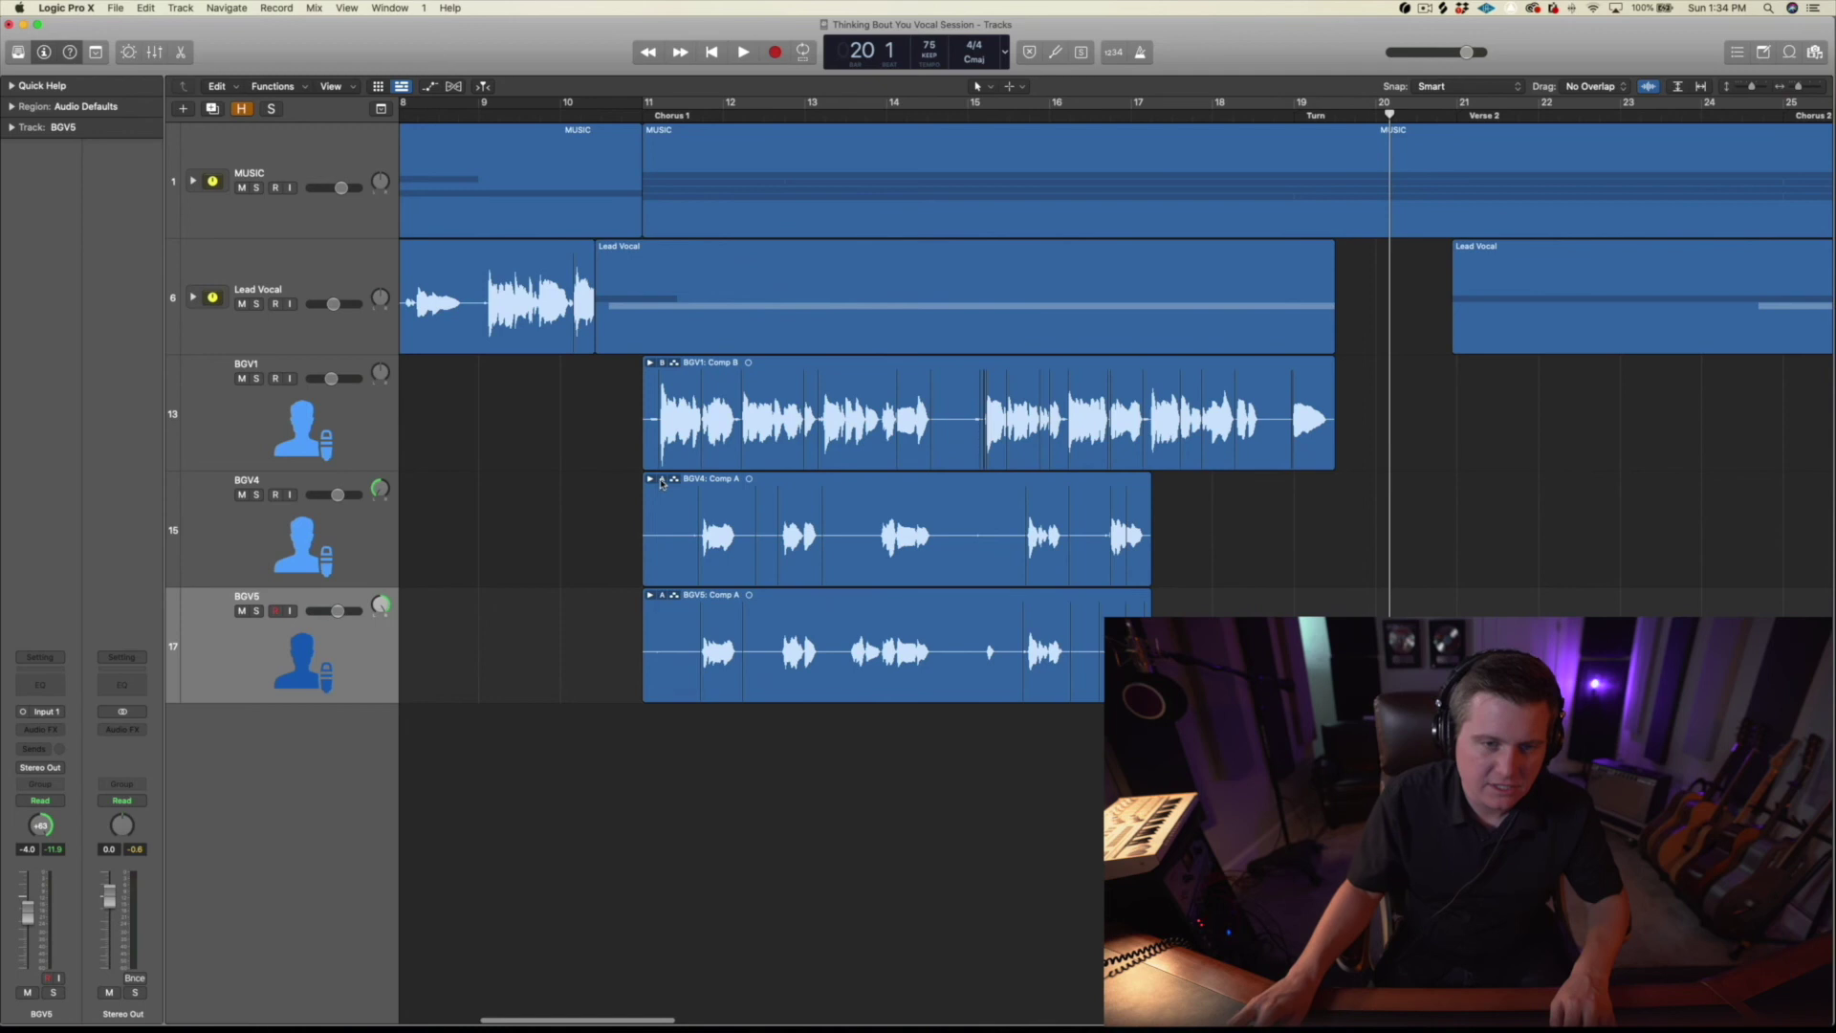
{"action": "left_click", "coordinate": [661, 480]}
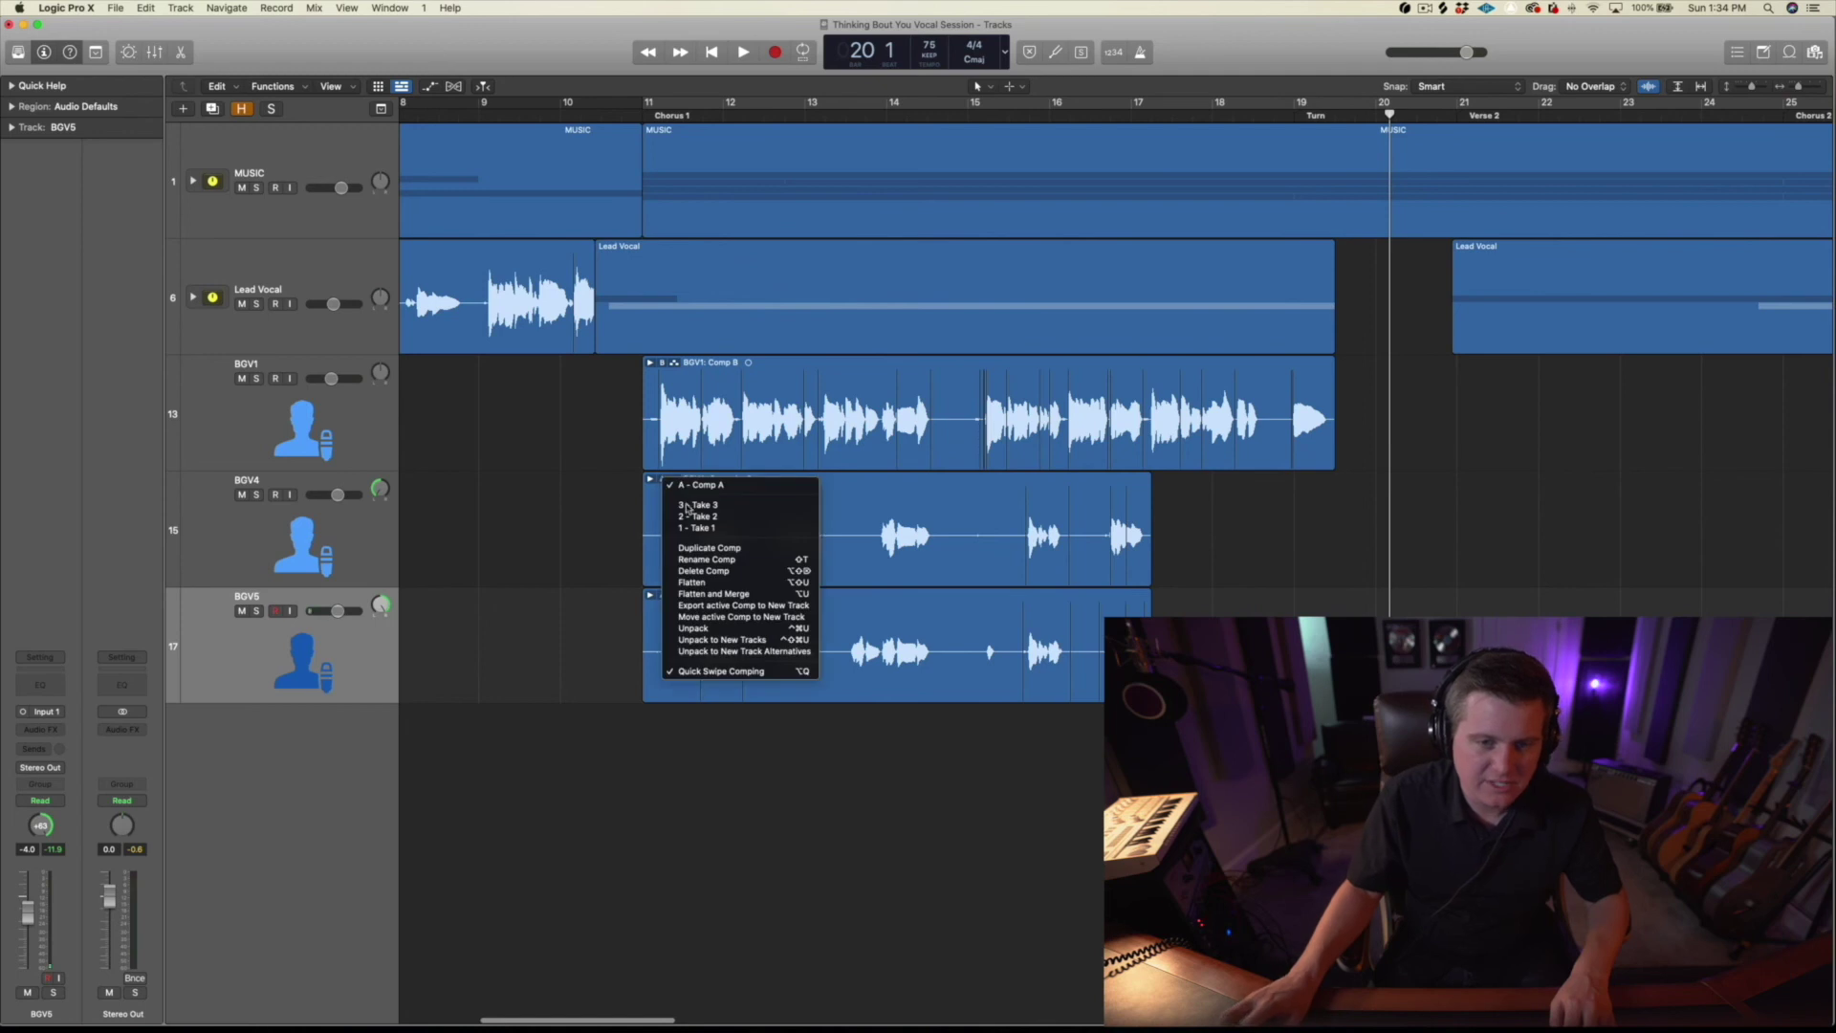
{"action": "left_click", "coordinate": [718, 594]}
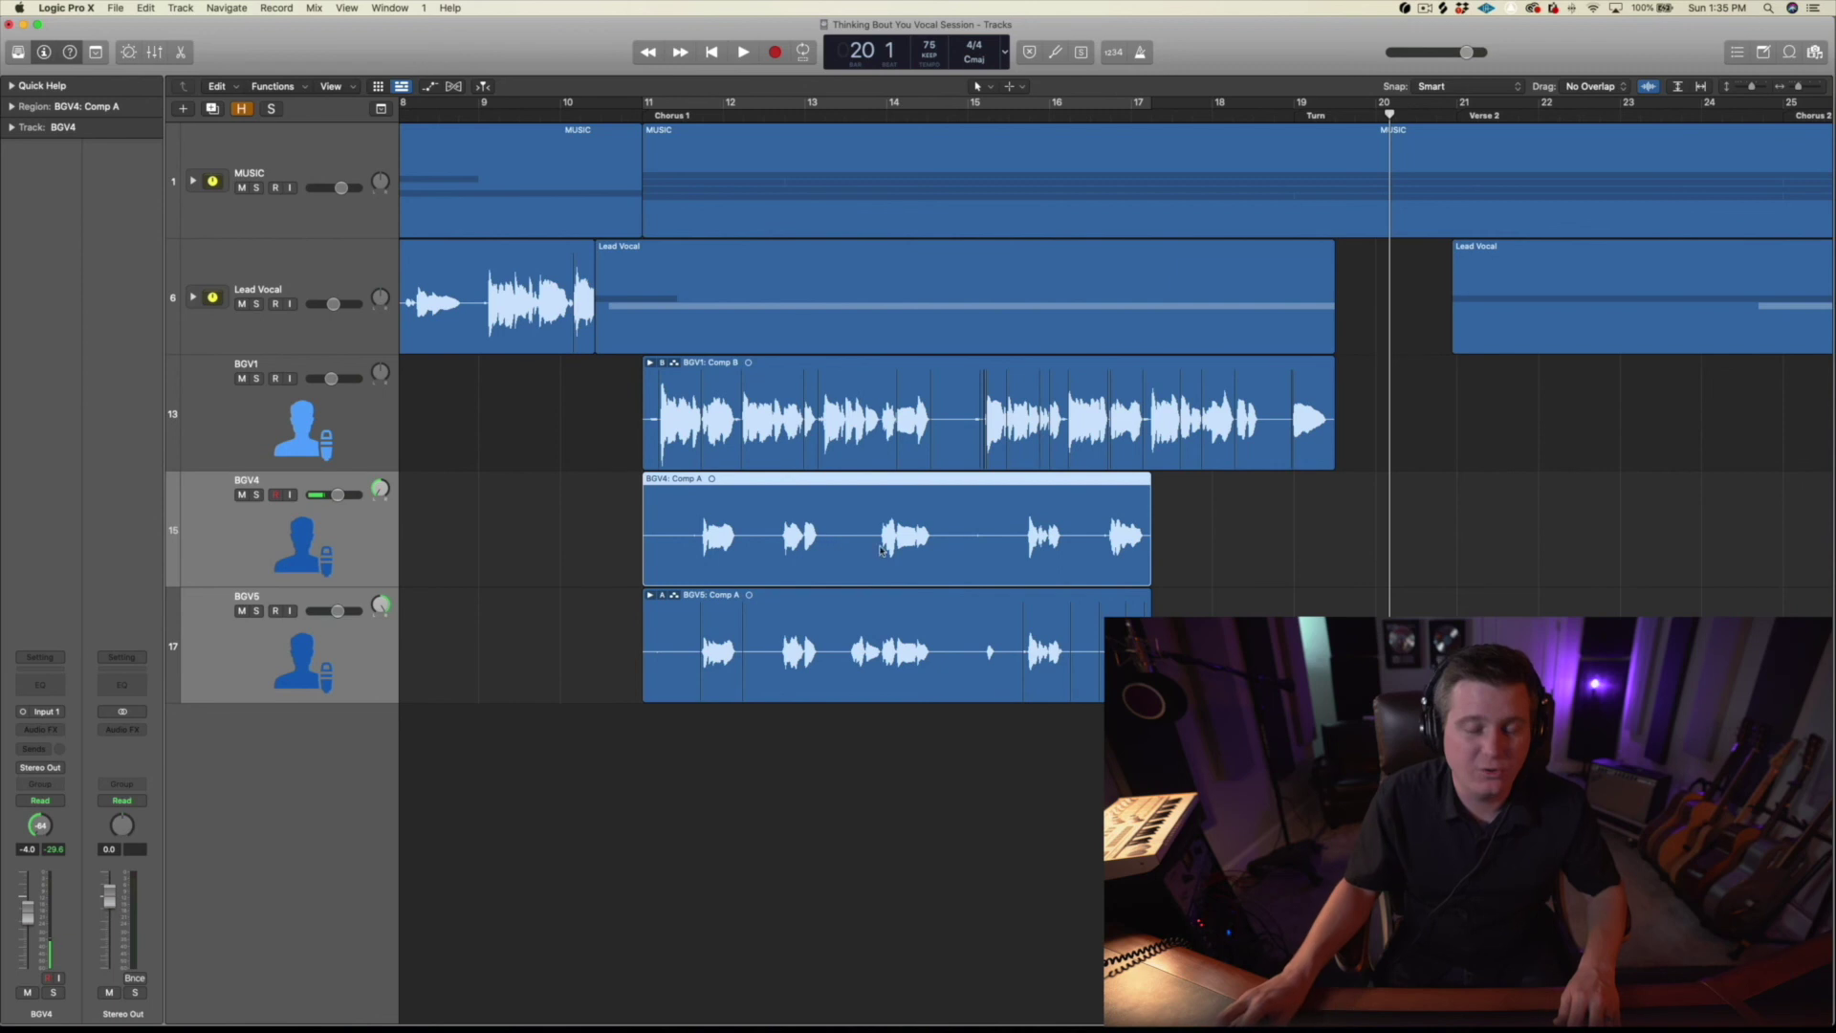
Step: Flatten BGV5's Chorus 1 comp and join the resulting pieces into a single region
{"action": "left_click", "coordinate": [662, 595]}
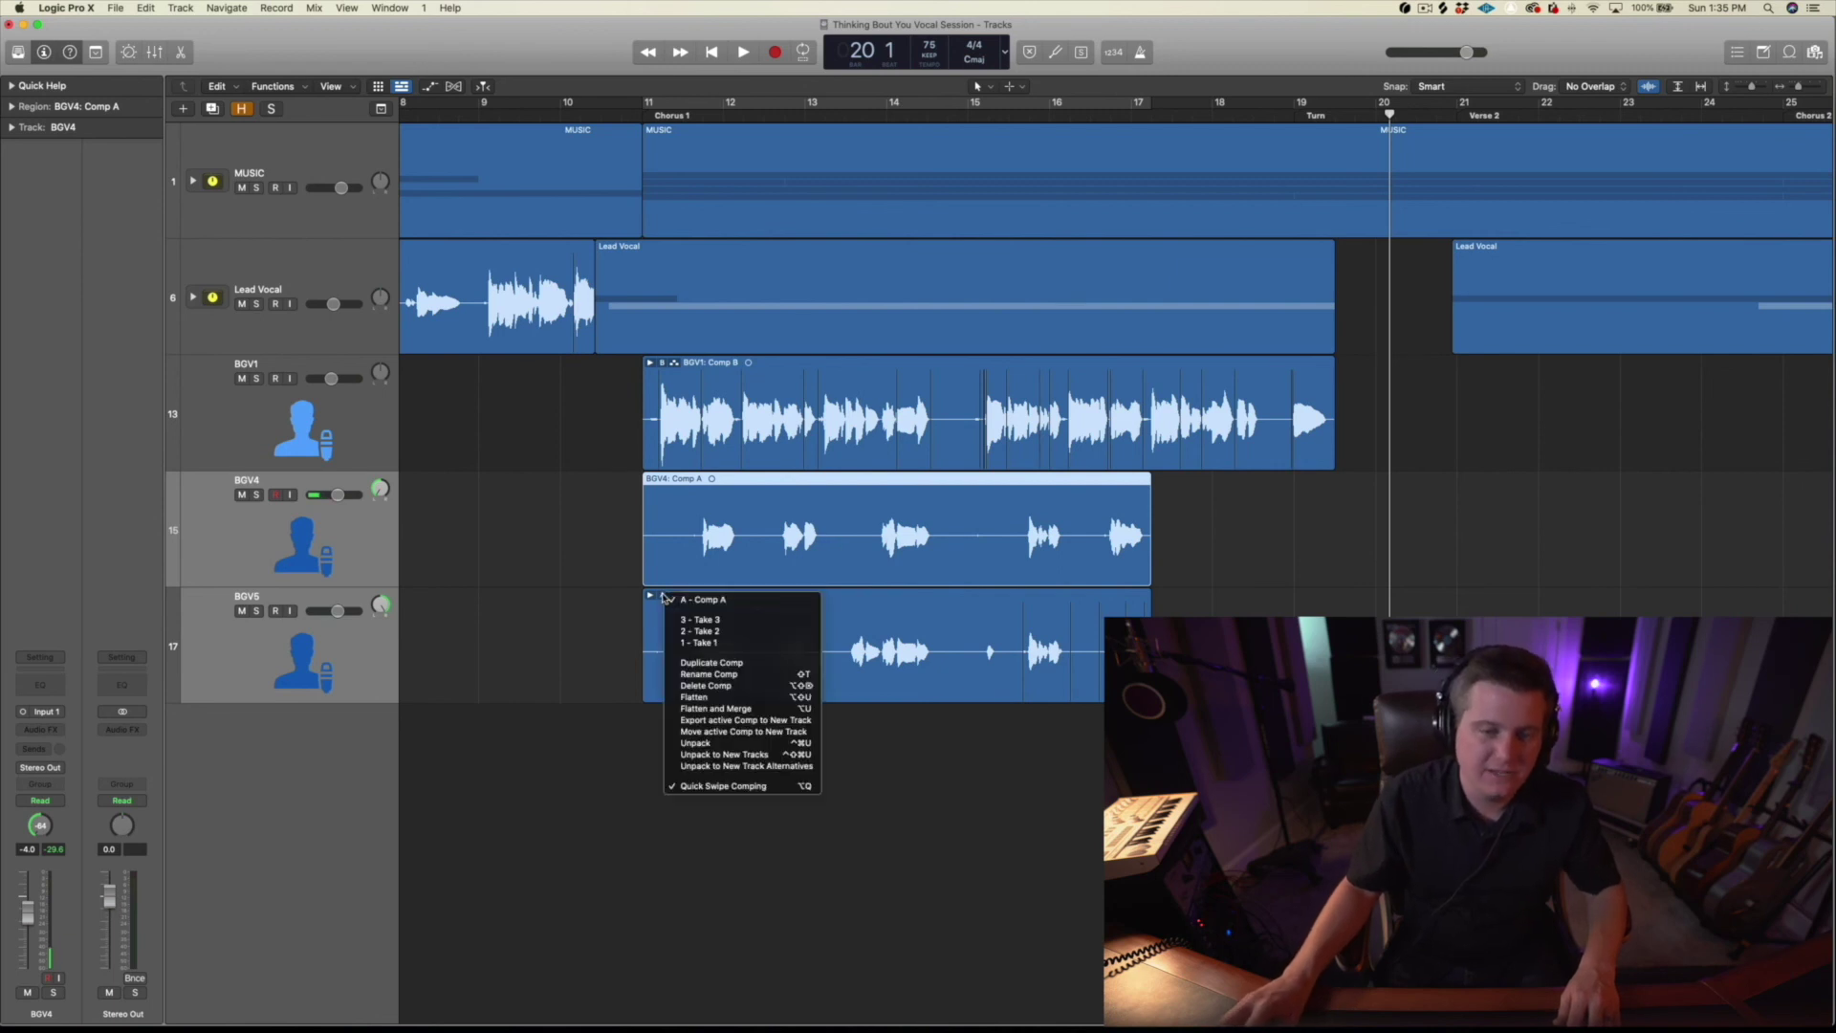
{"action": "left_click", "coordinate": [703, 697]}
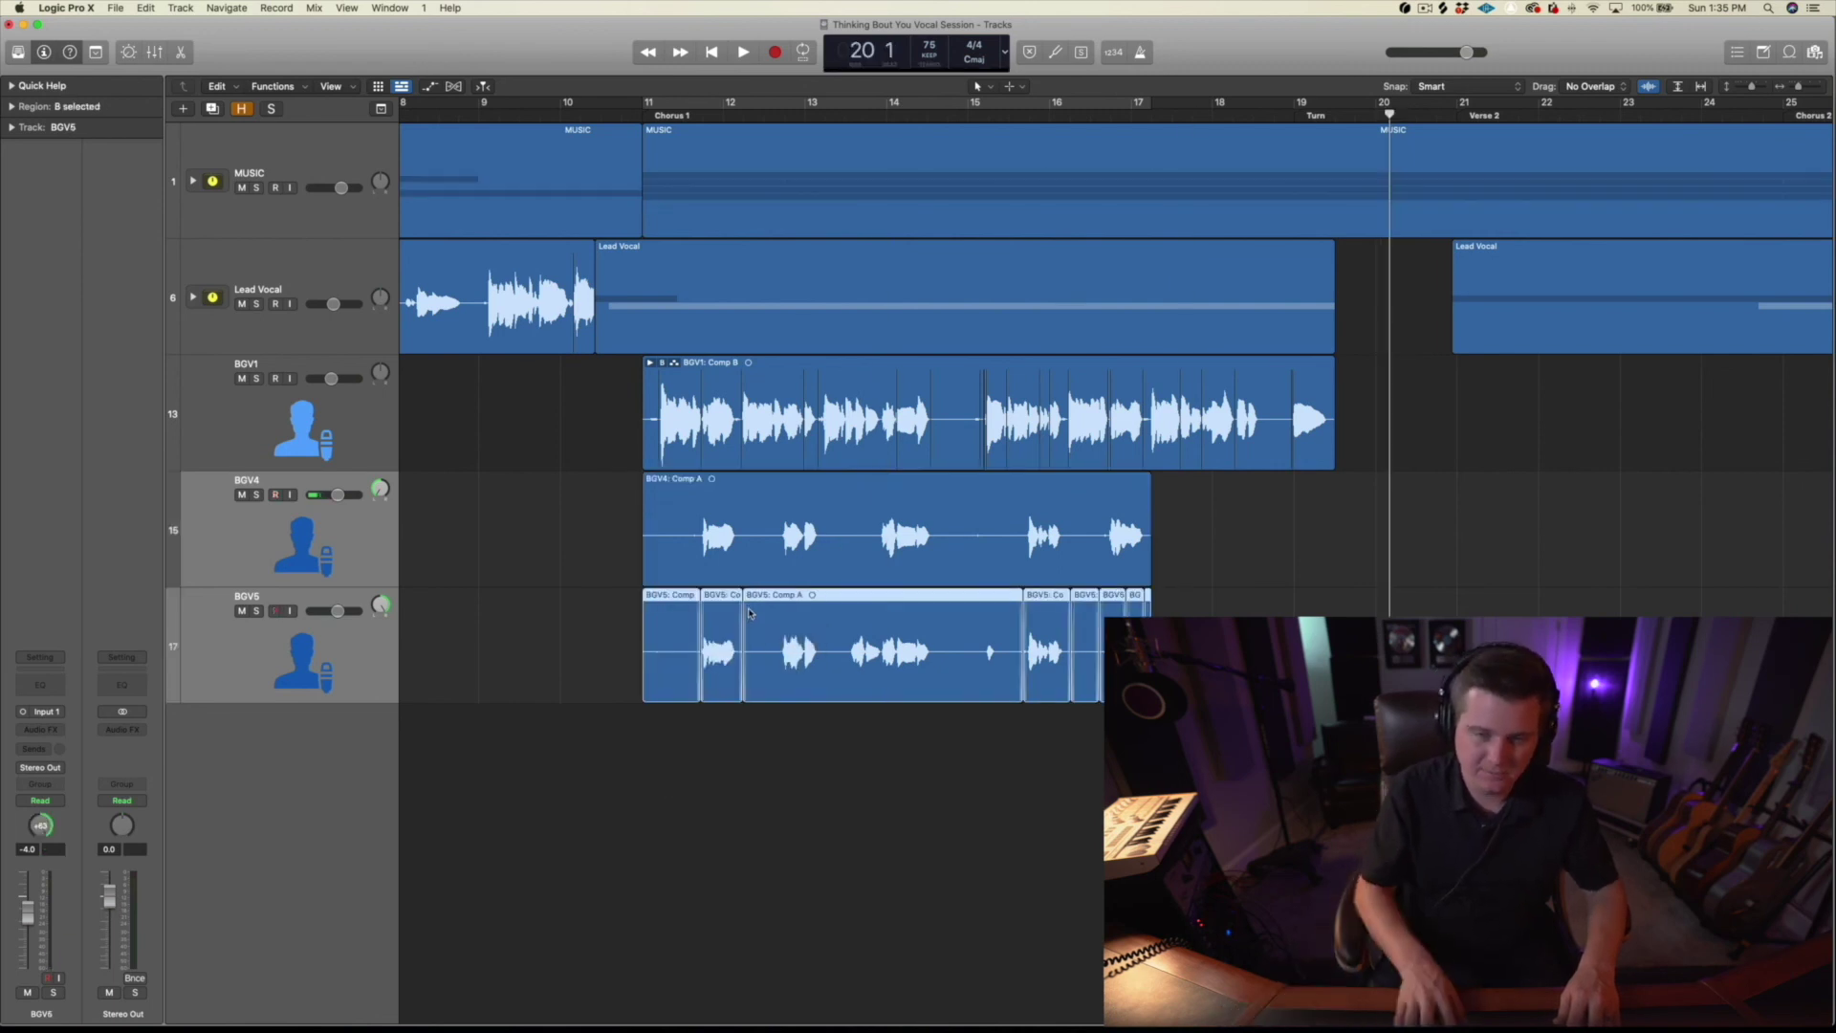
{"action": "key", "text": "super+j"}
Step: Delete the short BGV4 and BGV5 regions near Chorus 3
{"action": "key", "text": "super+Left"}
{"action": "key", "text": "super+Left"}
{"action": "key", "text": "super+Left"}
{"action": "key", "text": "super+Left"}
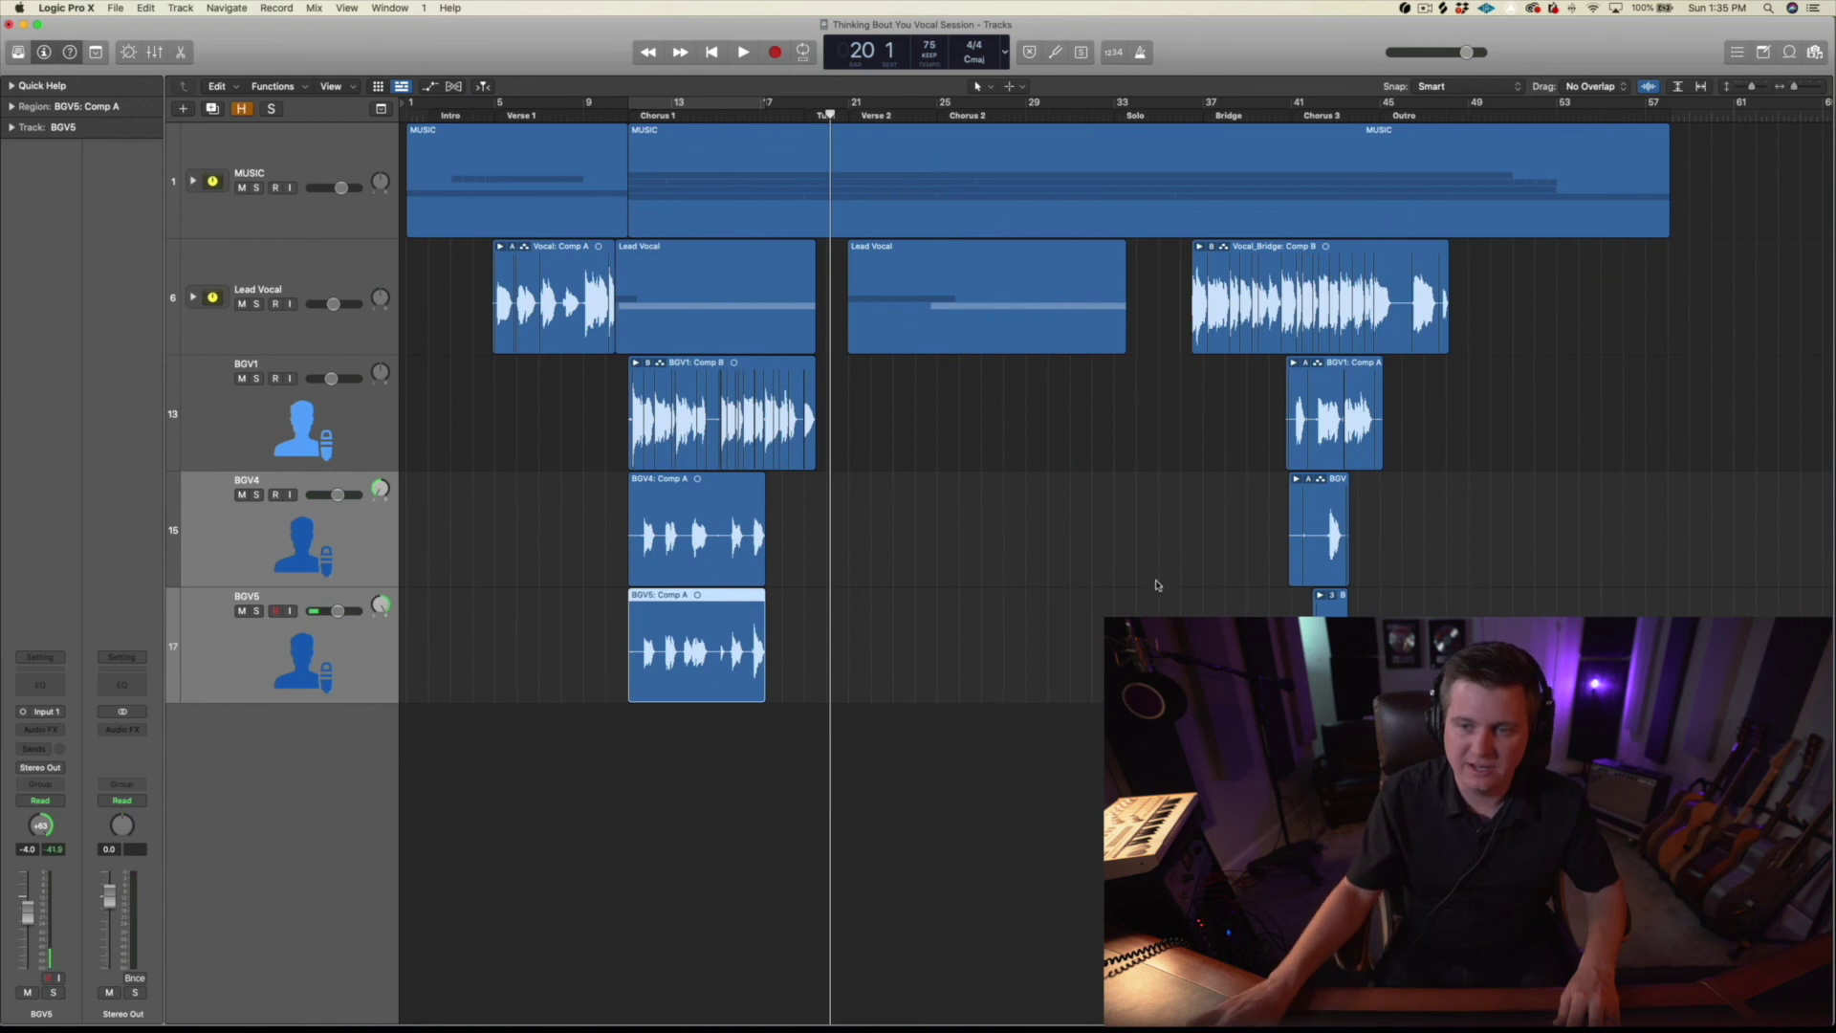
{"action": "scroll", "coordinate": [1157, 585], "scroll_direction": "right", "scroll_amount": 4}
{"action": "left_click_drag", "start_coordinate": [941, 525], "coordinate": [993, 644]}
{"action": "key", "text": "BackSpace"}
Step: Play Chorus 1 from bar 11 to listen to the merged BGV4 and BGV5 parts in context
{"action": "key", "text": "super+Right"}
{"action": "key", "text": "super+Right"}
{"action": "key", "text": "super+Right"}
{"action": "key", "text": "super+Right"}
{"action": "scroll", "coordinate": [1028, 517], "scroll_direction": "right", "scroll_amount": 3}
{"action": "scroll", "coordinate": [1056, 480], "scroll_direction": "left", "scroll_amount": 20}
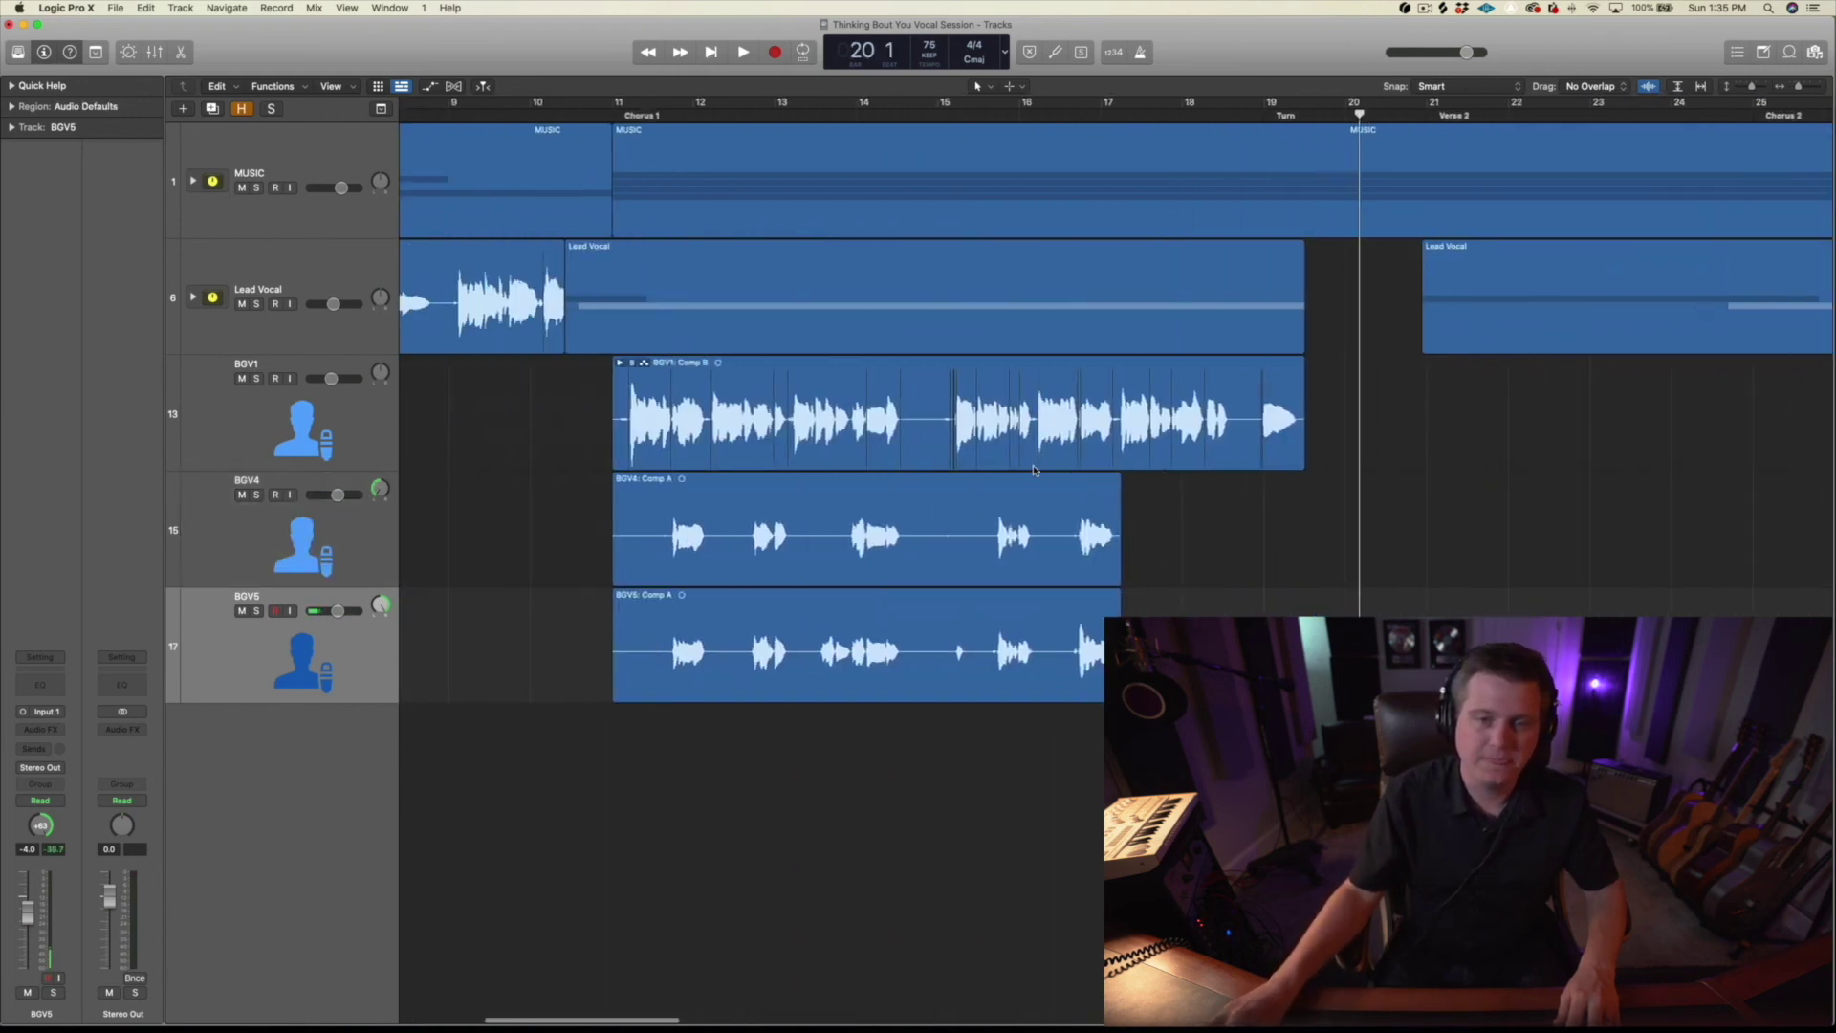
{"action": "left_click", "coordinate": [755, 117]}
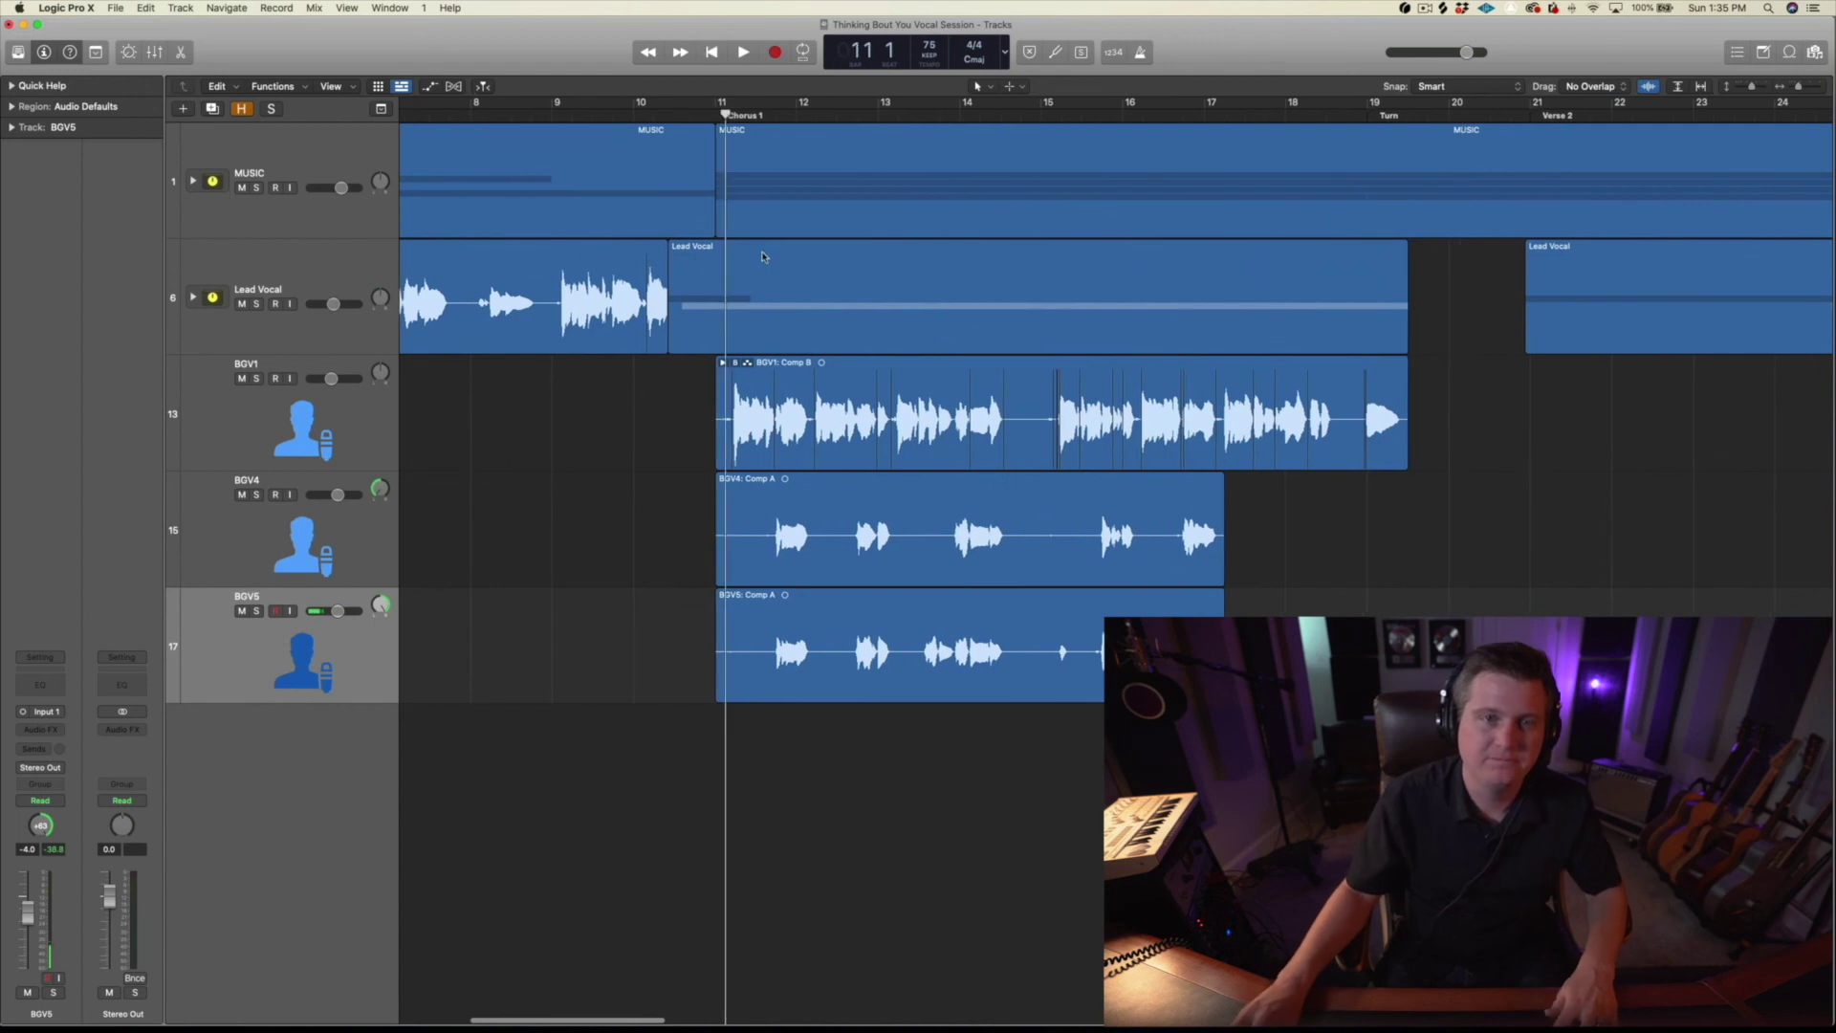
{"action": "key", "text": "space"}
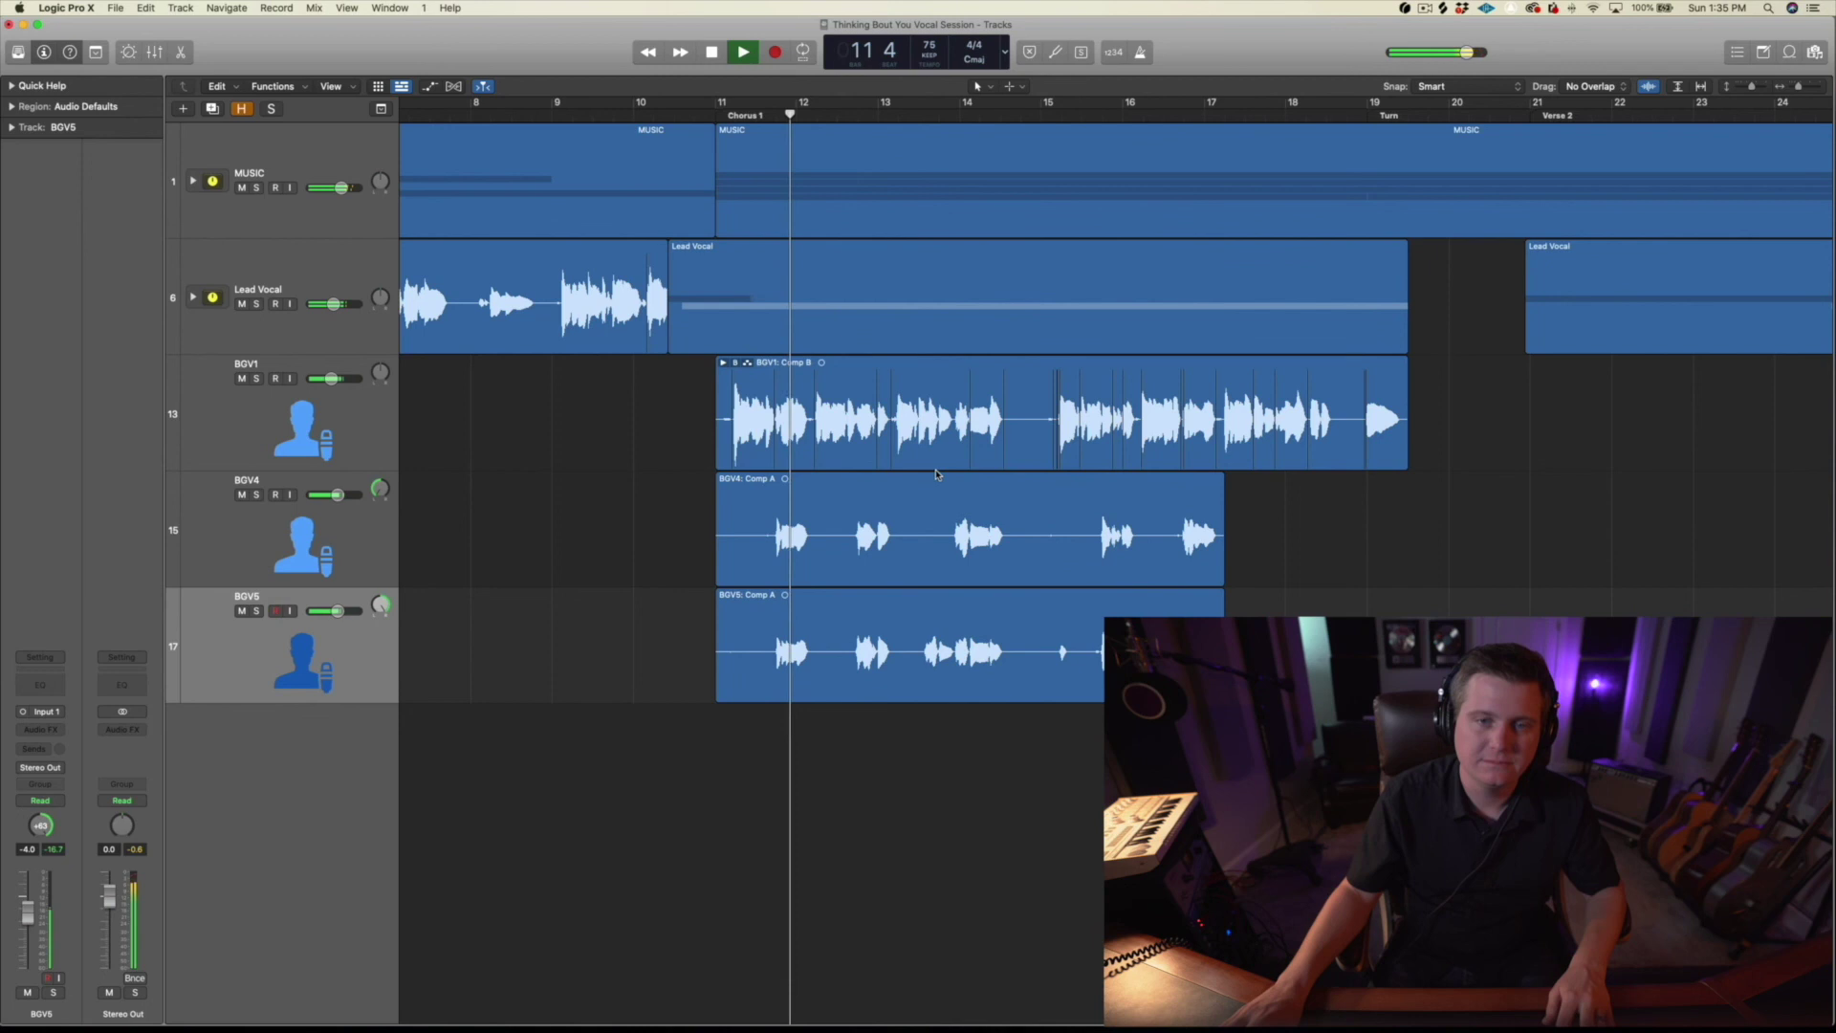
{"action": "key", "text": "super+Right"}
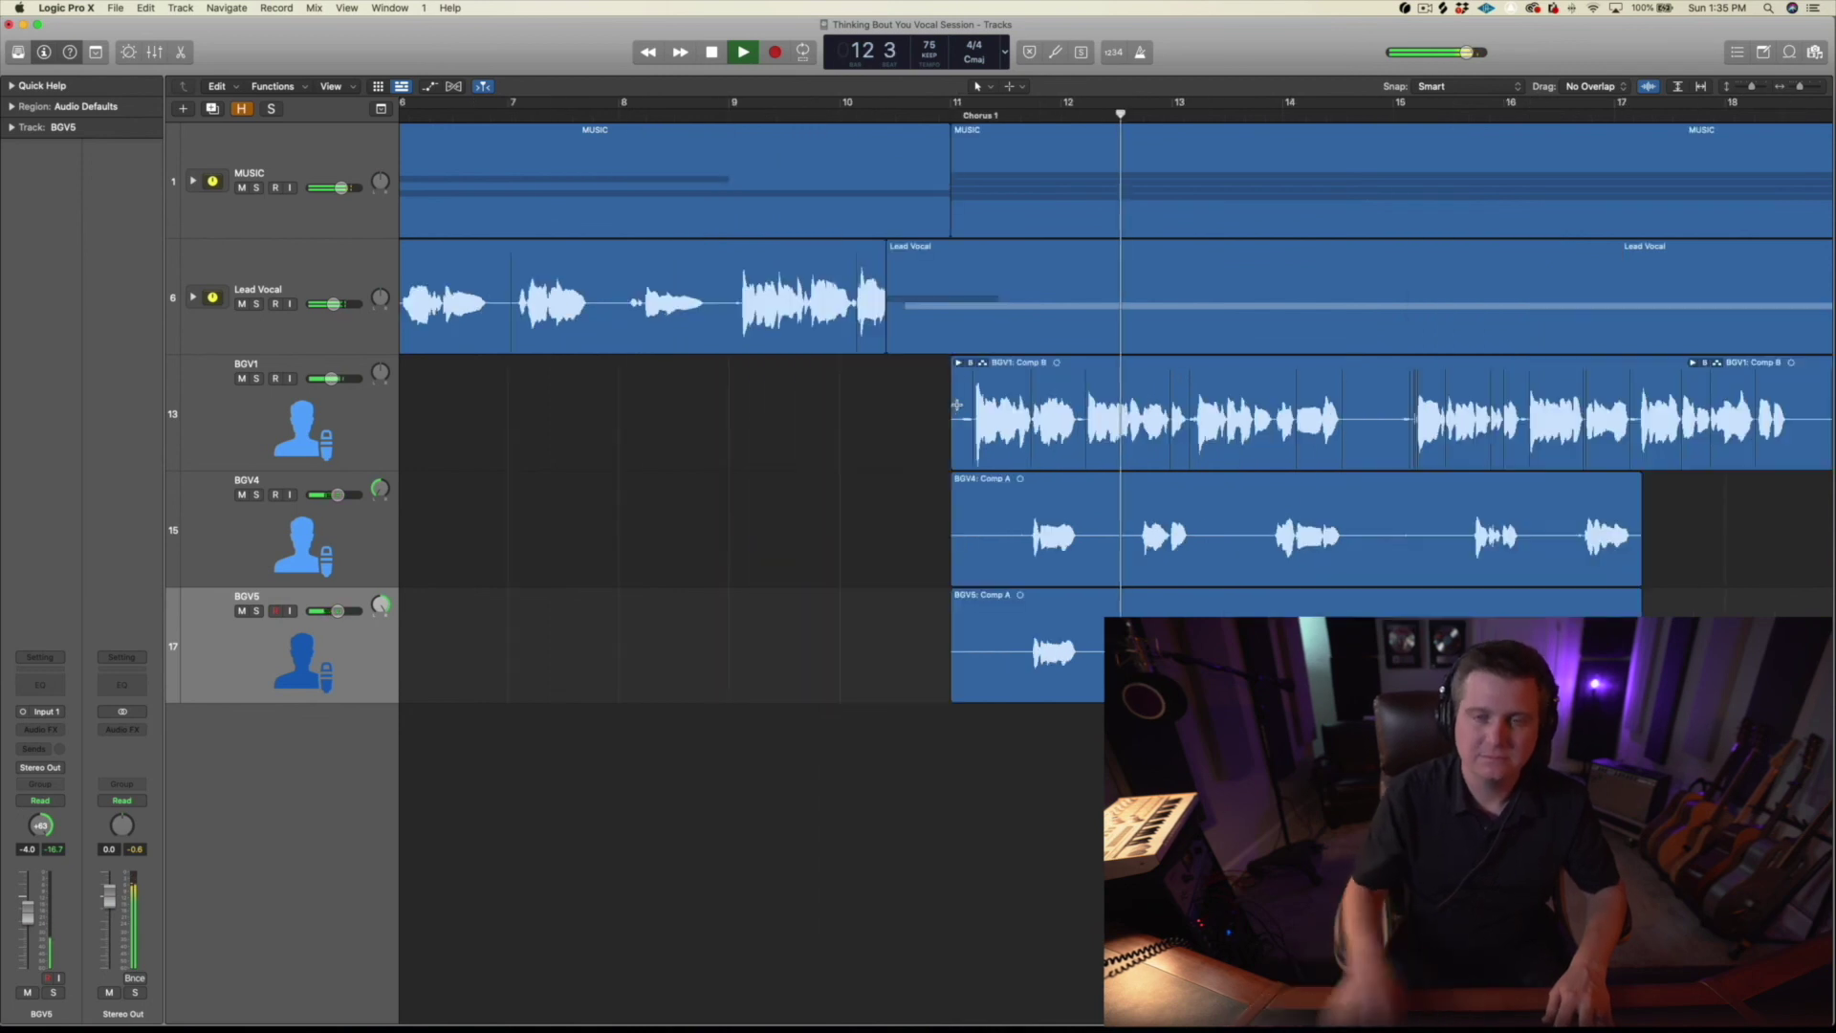
{"action": "key", "text": "super+Left"}
{"action": "key", "text": "super+Left"}
{"action": "key", "text": "super+Left"}
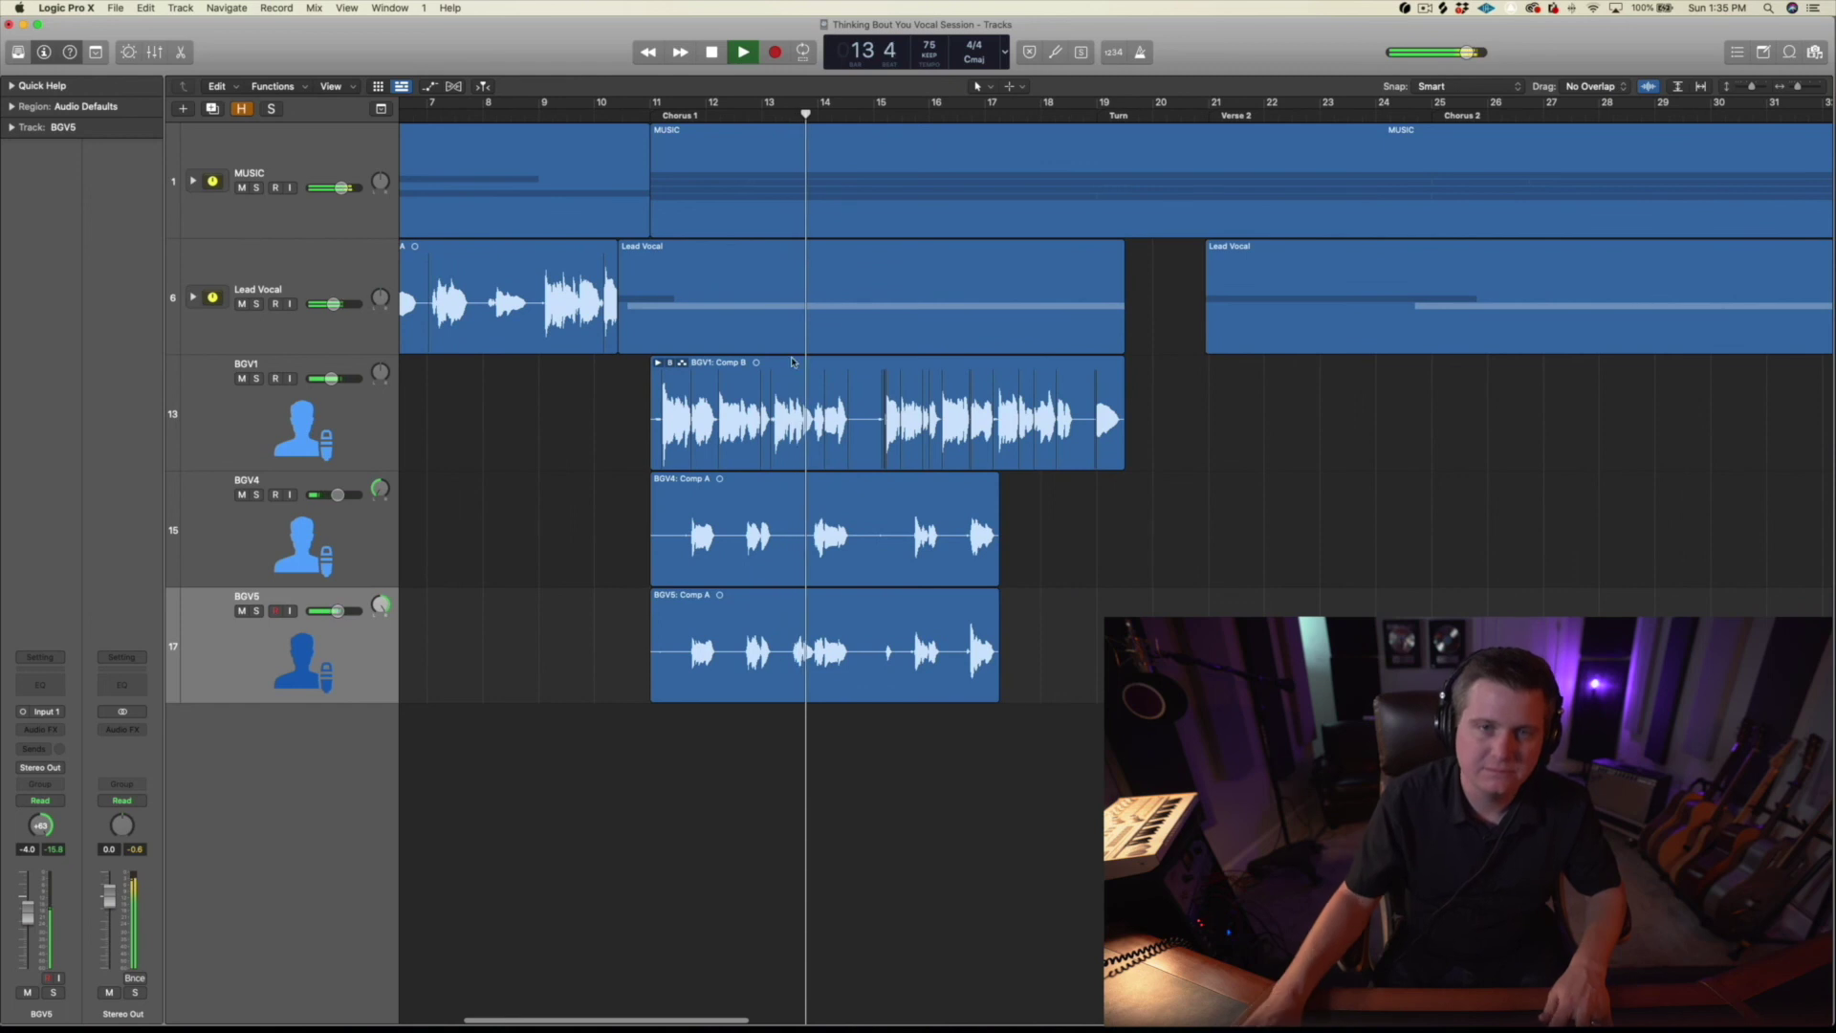
Step: Replay Chorus 1 from about bar 12 beat 4, briefly soloing BGV1 to compare the background parts
{"action": "key", "text": "space"}
{"action": "left_click", "coordinate": [745, 112]}
{"action": "key", "text": "space"}
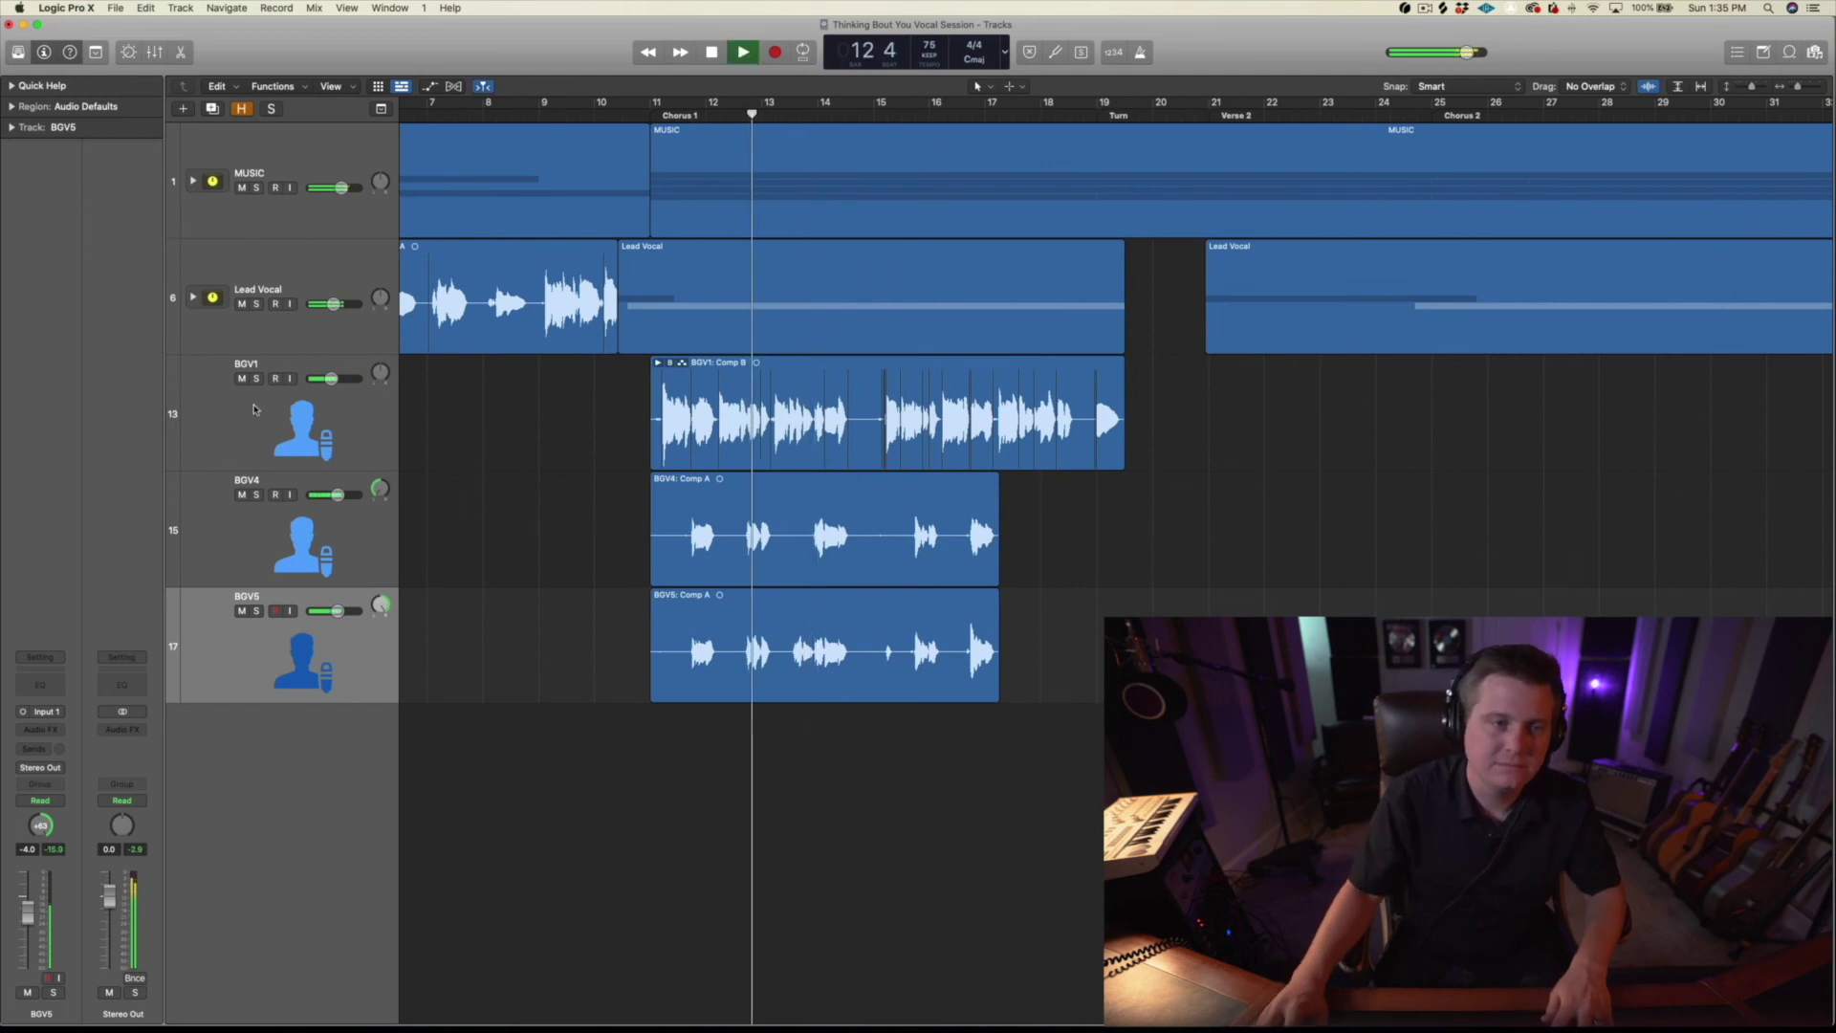
{"action": "left_click", "coordinate": [256, 379]}
{"action": "key", "text": "space"}
{"action": "left_click", "coordinate": [256, 378]}
{"action": "key", "text": "space"}
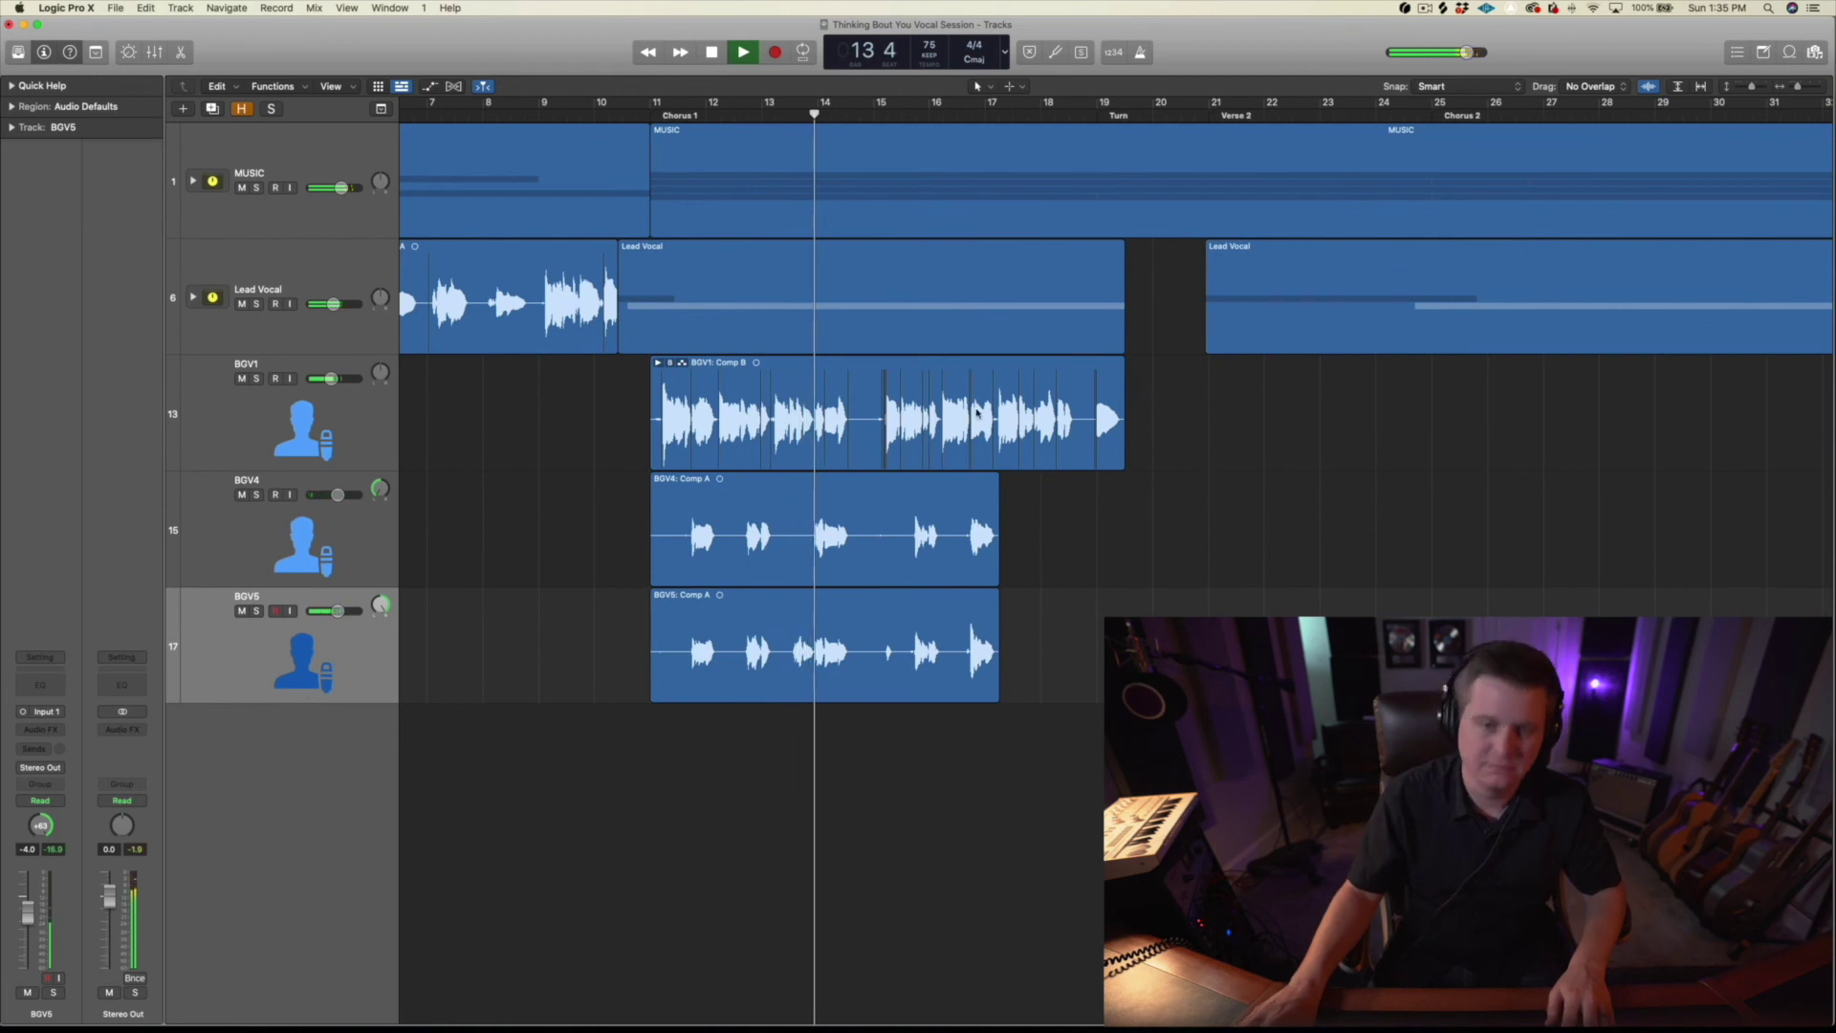
Step: Delete the BGV4 and BGV5 section just before bar 14, including the silence back to just after the bar 12 phrase
{"action": "key", "text": "super+Right"}
{"action": "key", "text": "super+Right"}
{"action": "key", "text": "space"}
{"action": "left_click_drag", "start_coordinate": [909, 516], "coordinate": [1000, 688]}
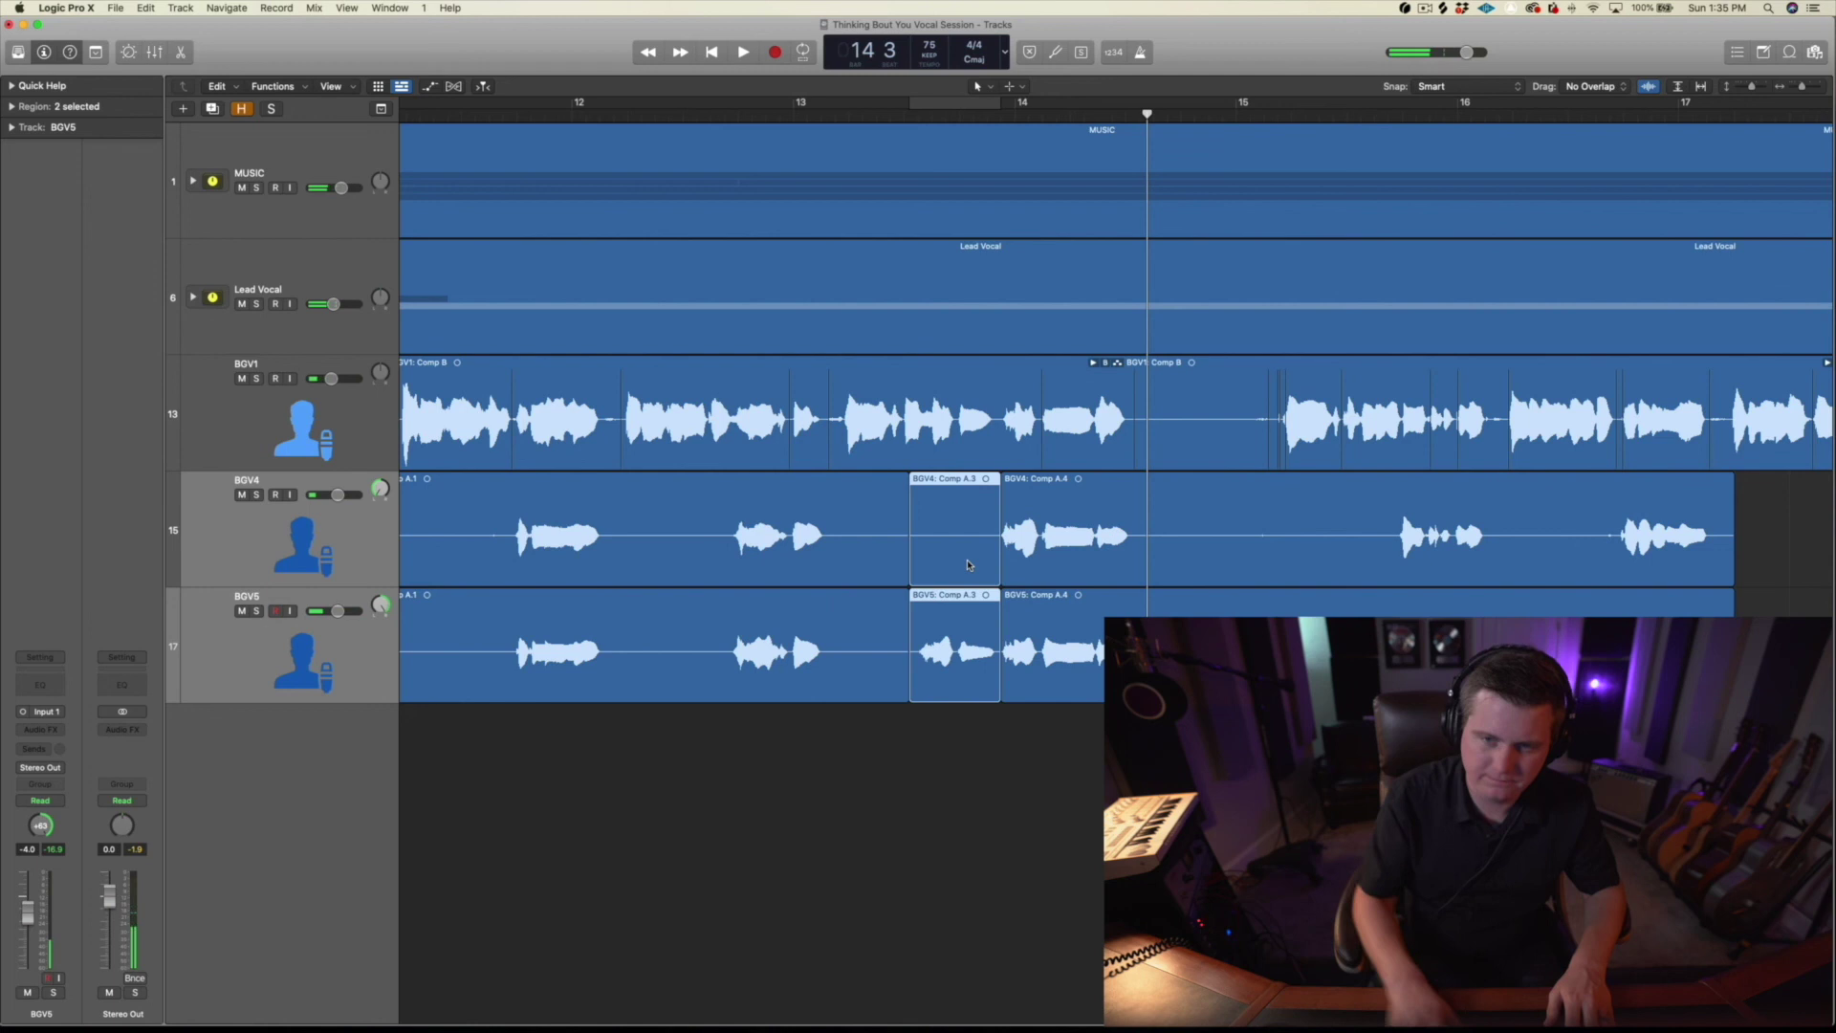
{"action": "key", "text": "Delete"}
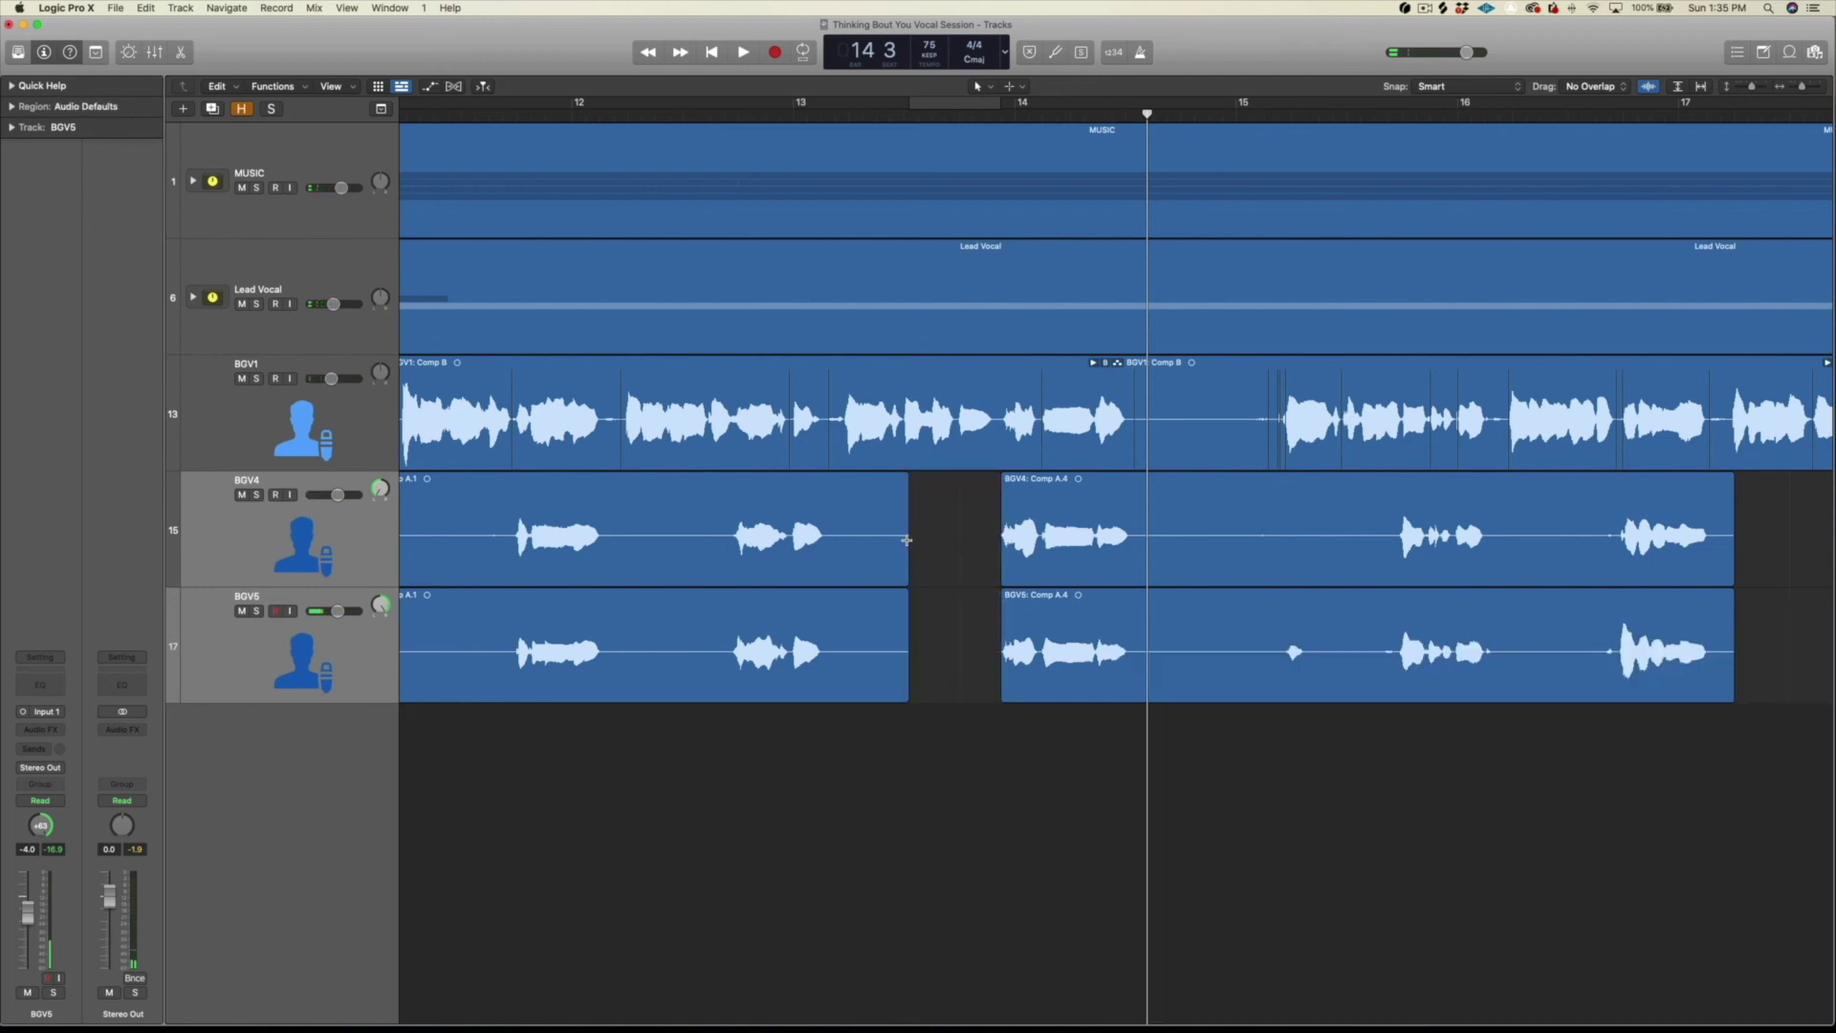
{"action": "left_click", "coordinate": [916, 545]}
{"action": "key", "text": "space"}
{"action": "left_click_drag", "start_coordinate": [925, 545], "coordinate": [834, 653]}
{"action": "key", "text": "Delete"}
Step: Cut the gaps between the remaining BGV4 and BGV5 phrases, from about bar 14.3 to 15.3 and within bar 16
{"action": "key", "text": "super+Left"}
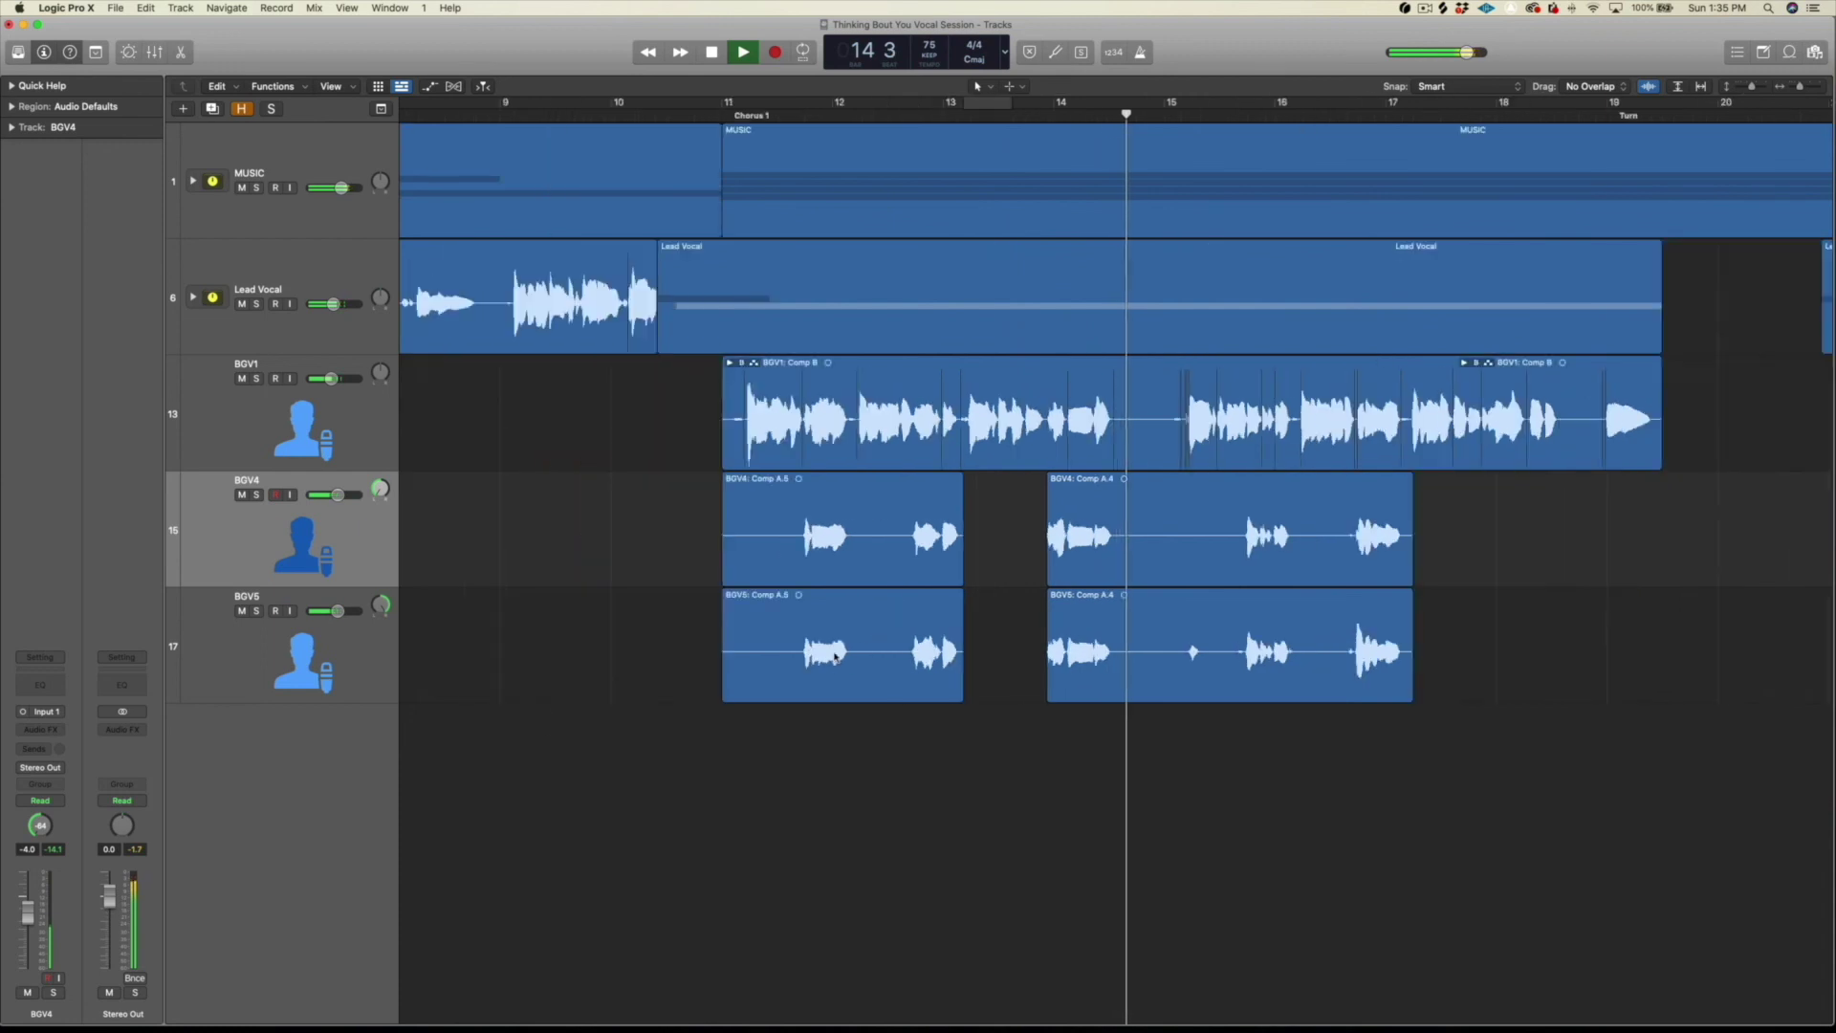
{"action": "left_click_drag", "start_coordinate": [1121, 560], "coordinate": [1244, 639]}
{"action": "key", "text": "Delete"}
{"action": "key", "text": "super+Right"}
{"action": "key", "text": "super+Right"}
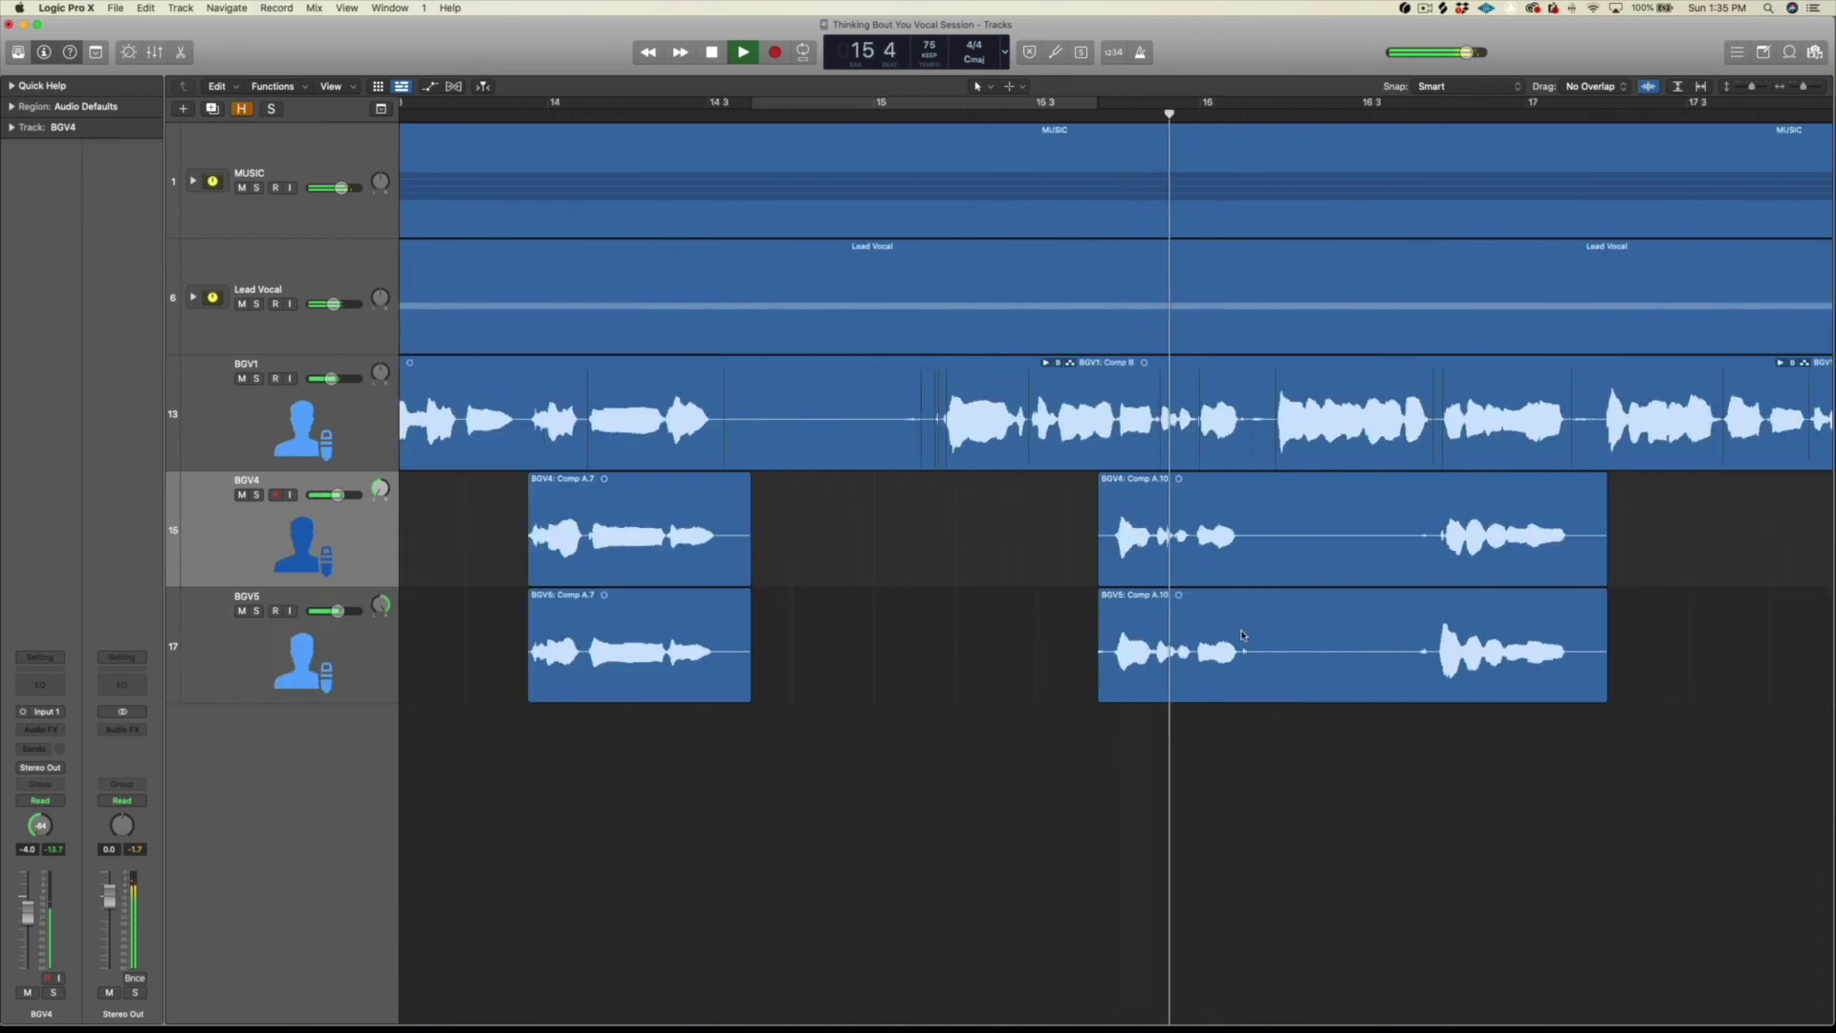
{"action": "left_click_drag", "start_coordinate": [1231, 540], "coordinate": [1434, 647]}
{"action": "key", "text": "Delete"}
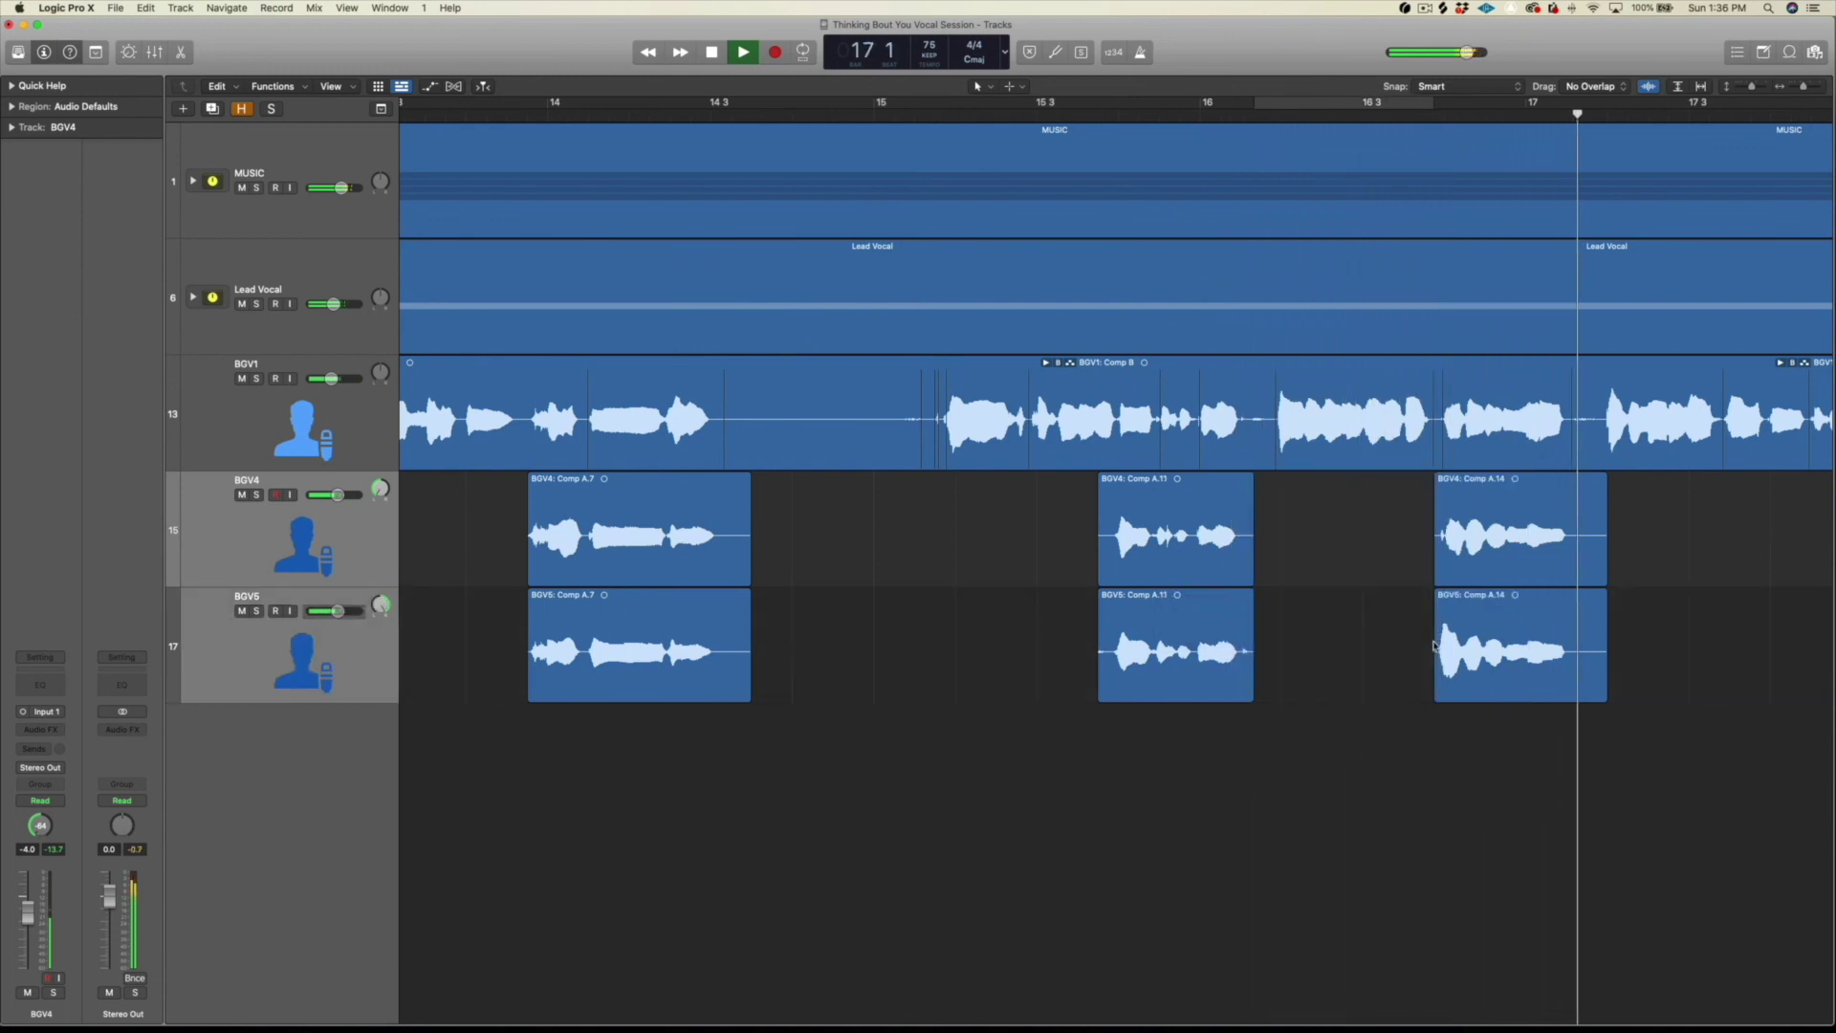
Step: Trim the silent tail off the BGV4 and BGV5 regions after their last phrase, just past bar 17
{"action": "left_click_drag", "start_coordinate": [1610, 545], "coordinate": [1574, 671]}
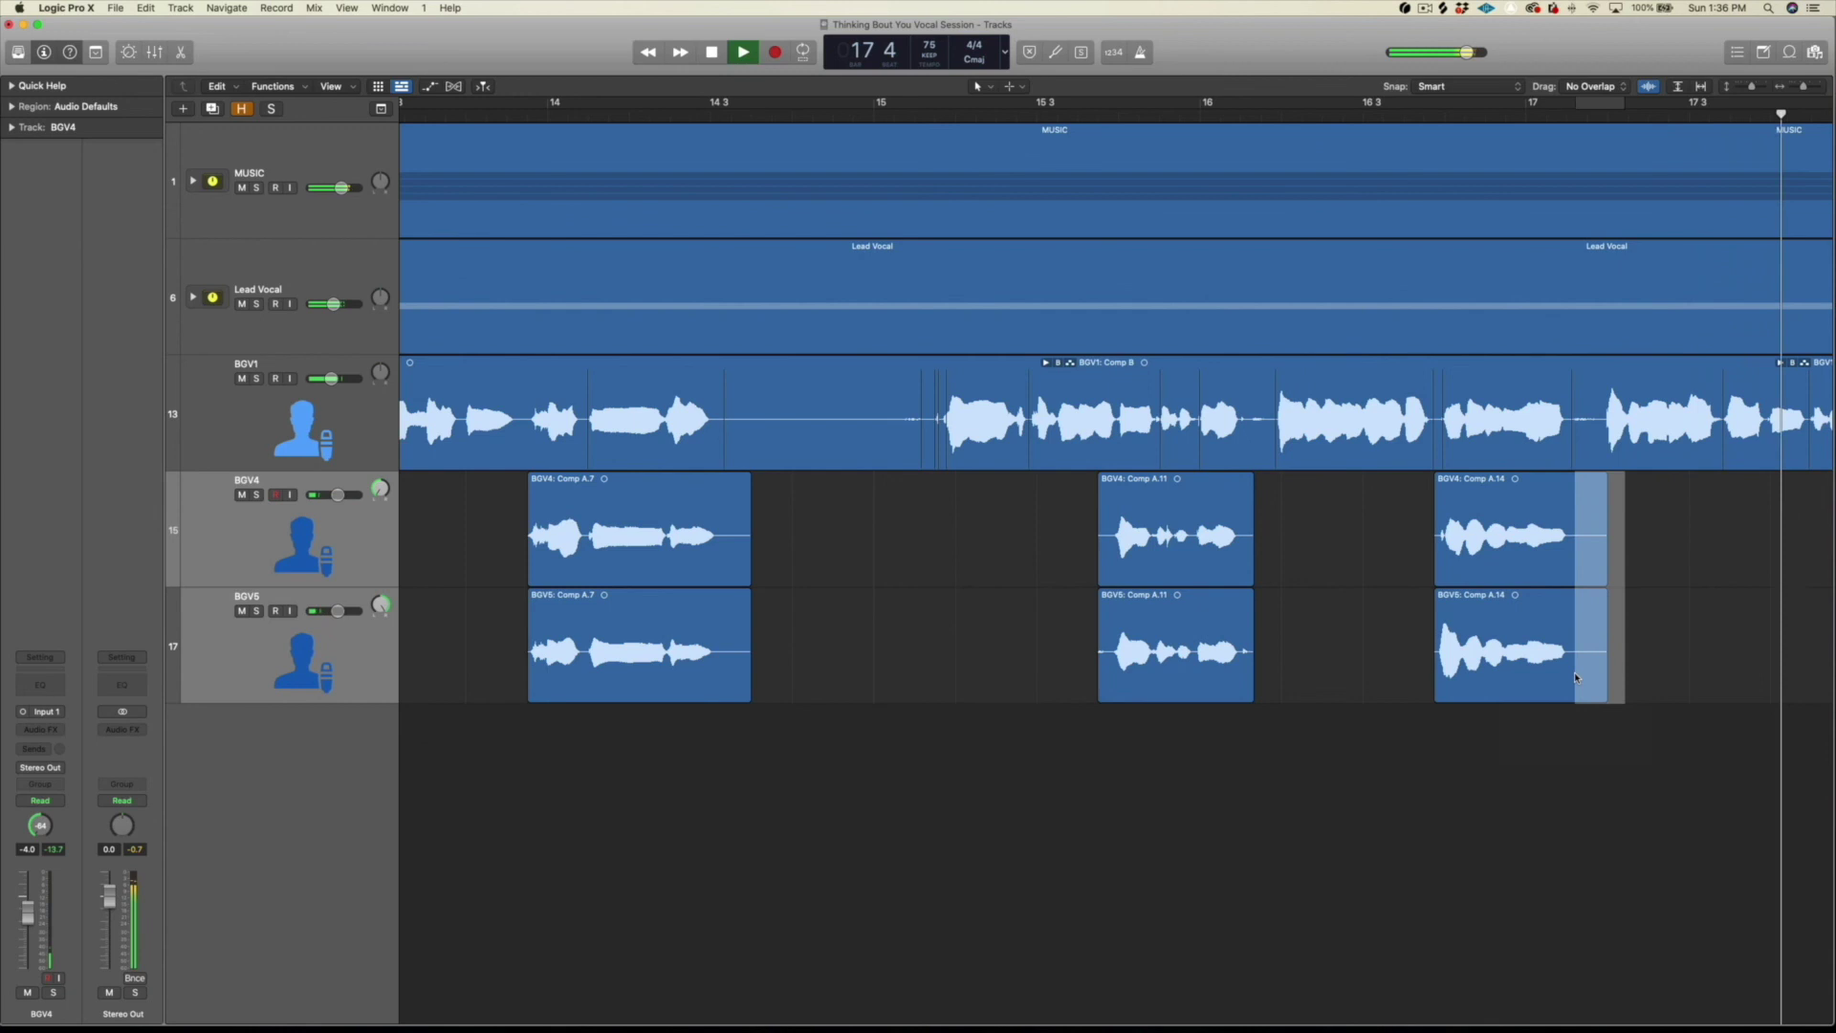
{"action": "key", "text": "Delete"}
Step: Stop playback and flatten and merge the BGV1 Comp B take folder in Chorus 1 into one region
{"action": "key", "text": "super+Left"}
{"action": "scroll", "coordinate": [1151, 296], "scroll_direction": "left", "scroll_amount": 3}
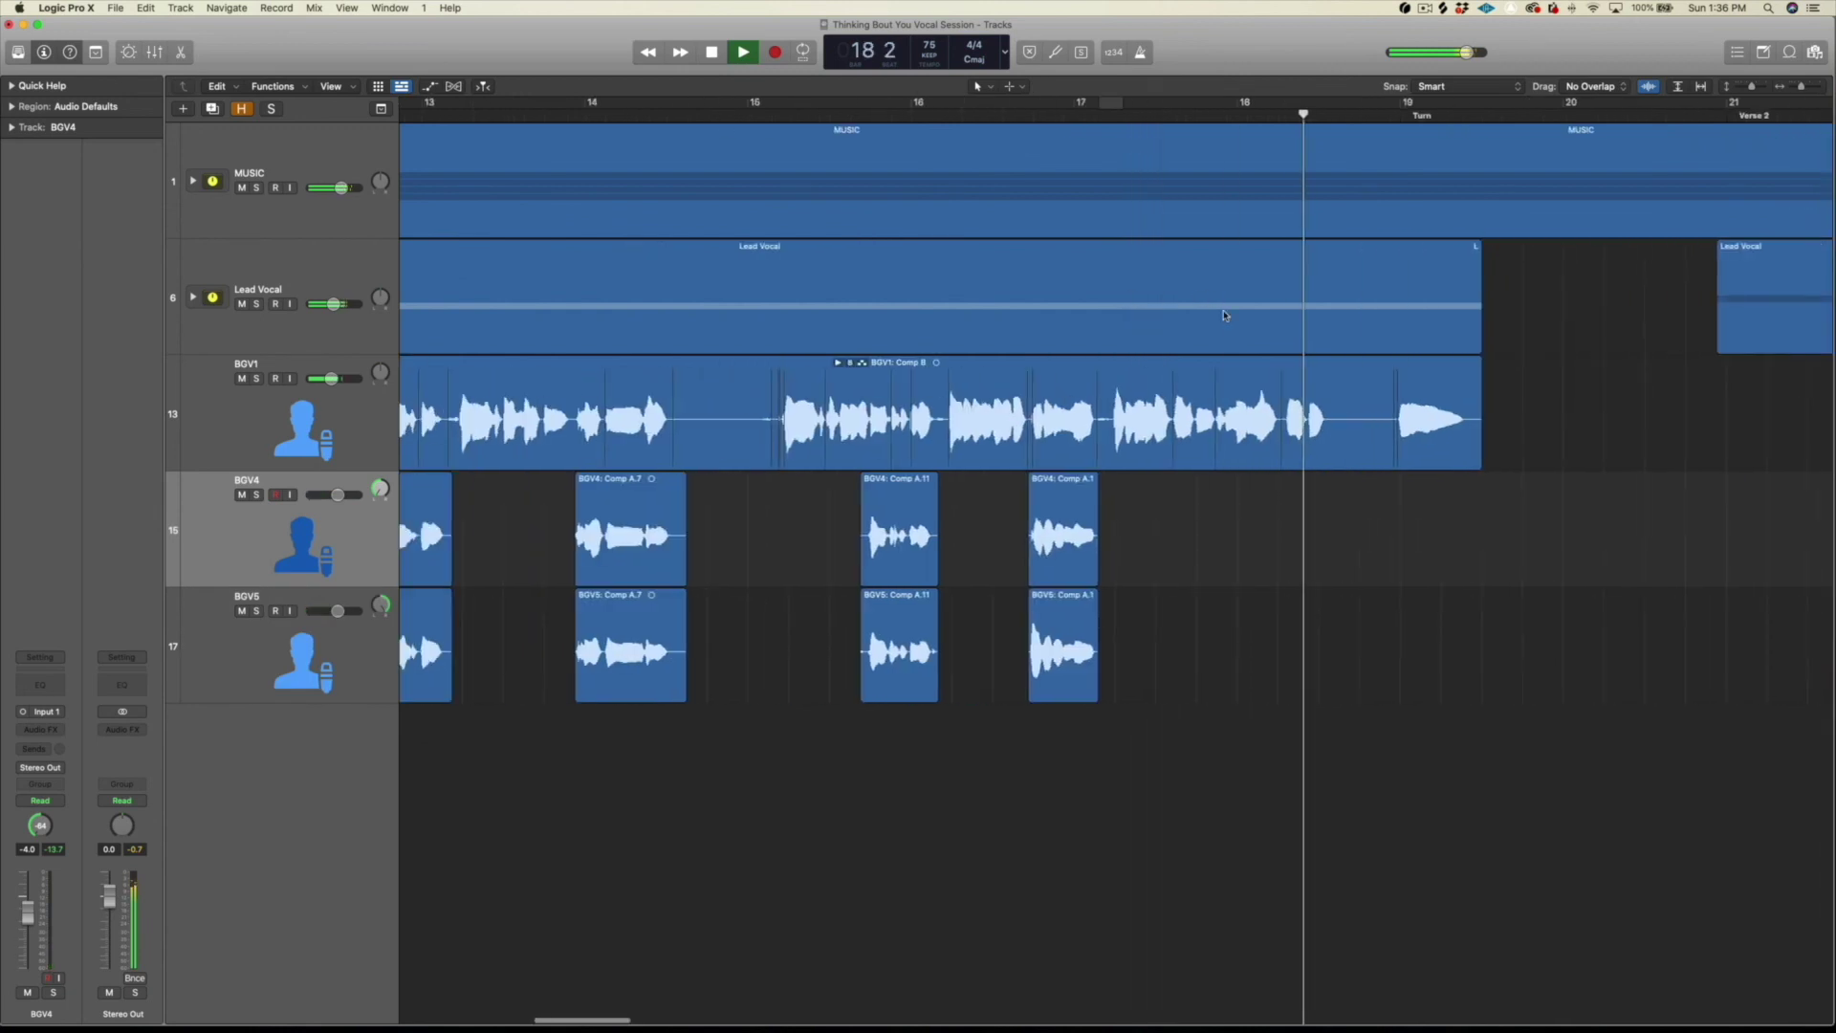
{"action": "key", "text": "super+Left"}
{"action": "scroll", "coordinate": [1201, 331], "scroll_direction": "left", "scroll_amount": 5}
{"action": "scroll", "coordinate": [1201, 331], "scroll_direction": "left", "scroll_amount": 2}
{"action": "scroll", "coordinate": [1202, 387], "scroll_direction": "right", "scroll_amount": 2}
{"action": "key", "text": "space"}
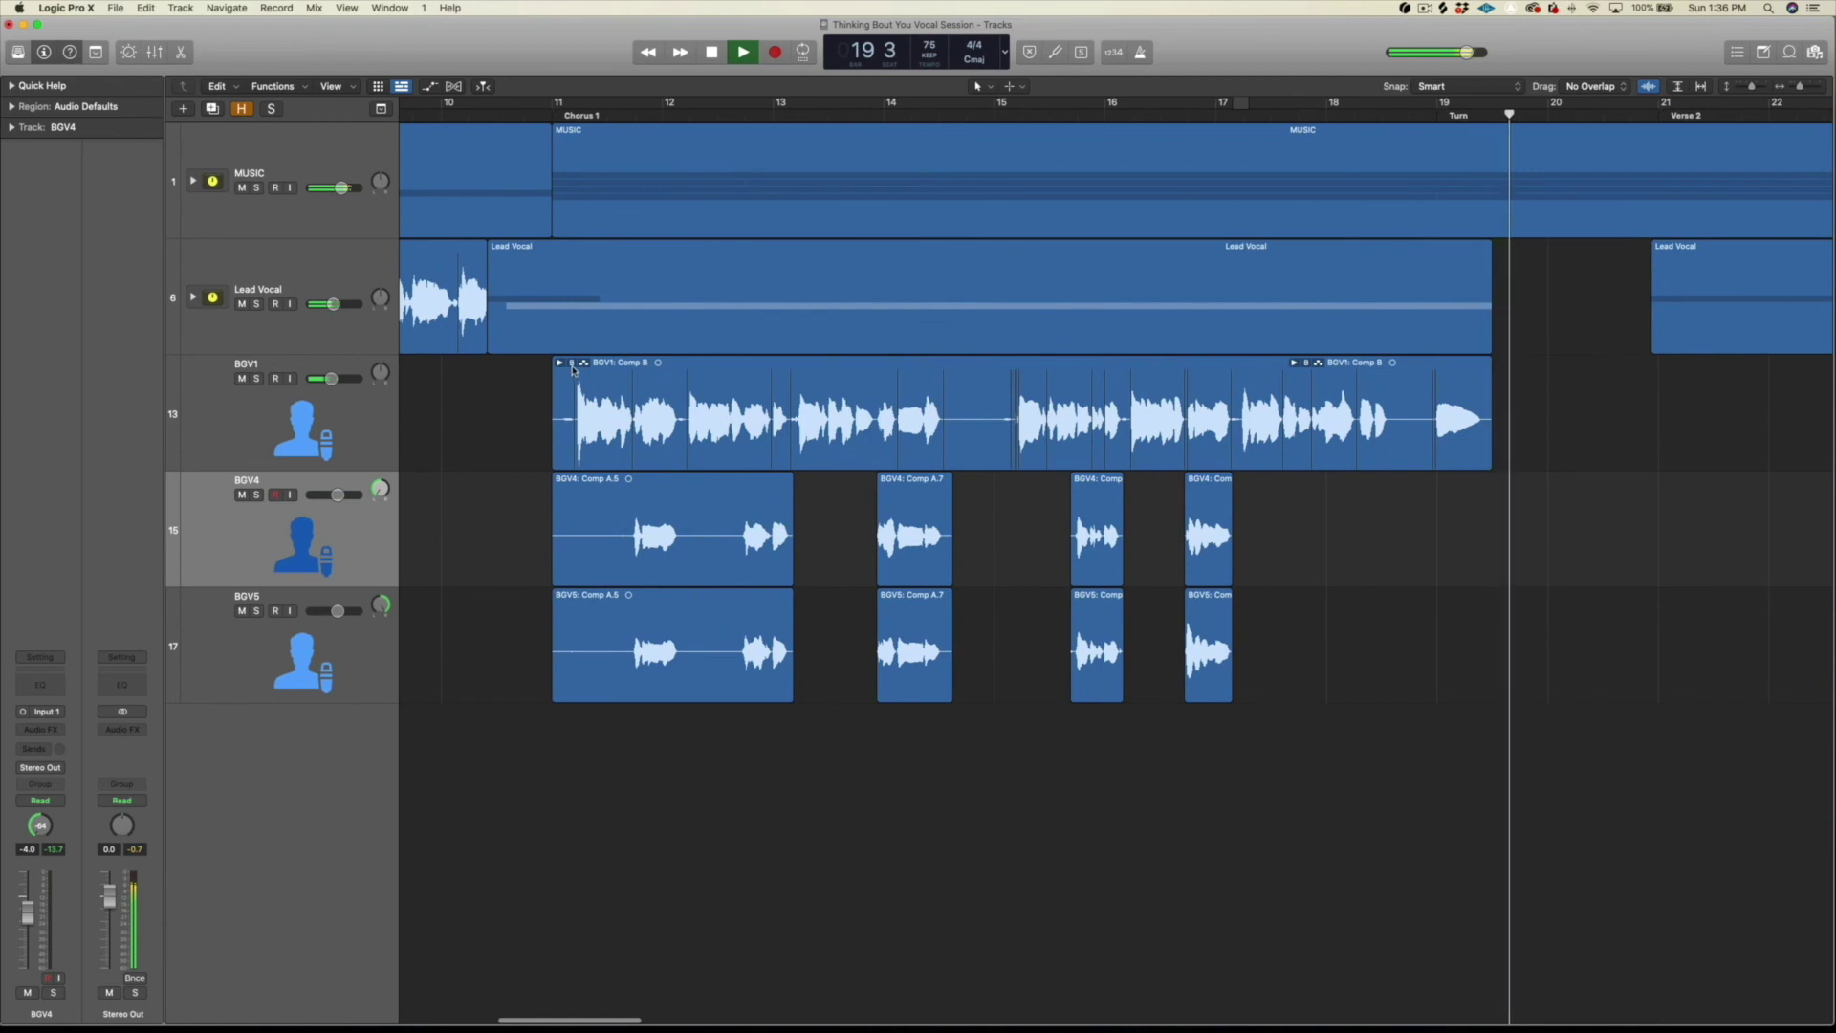
{"action": "left_click", "coordinate": [571, 363]}
{"action": "left_click", "coordinate": [624, 603]}
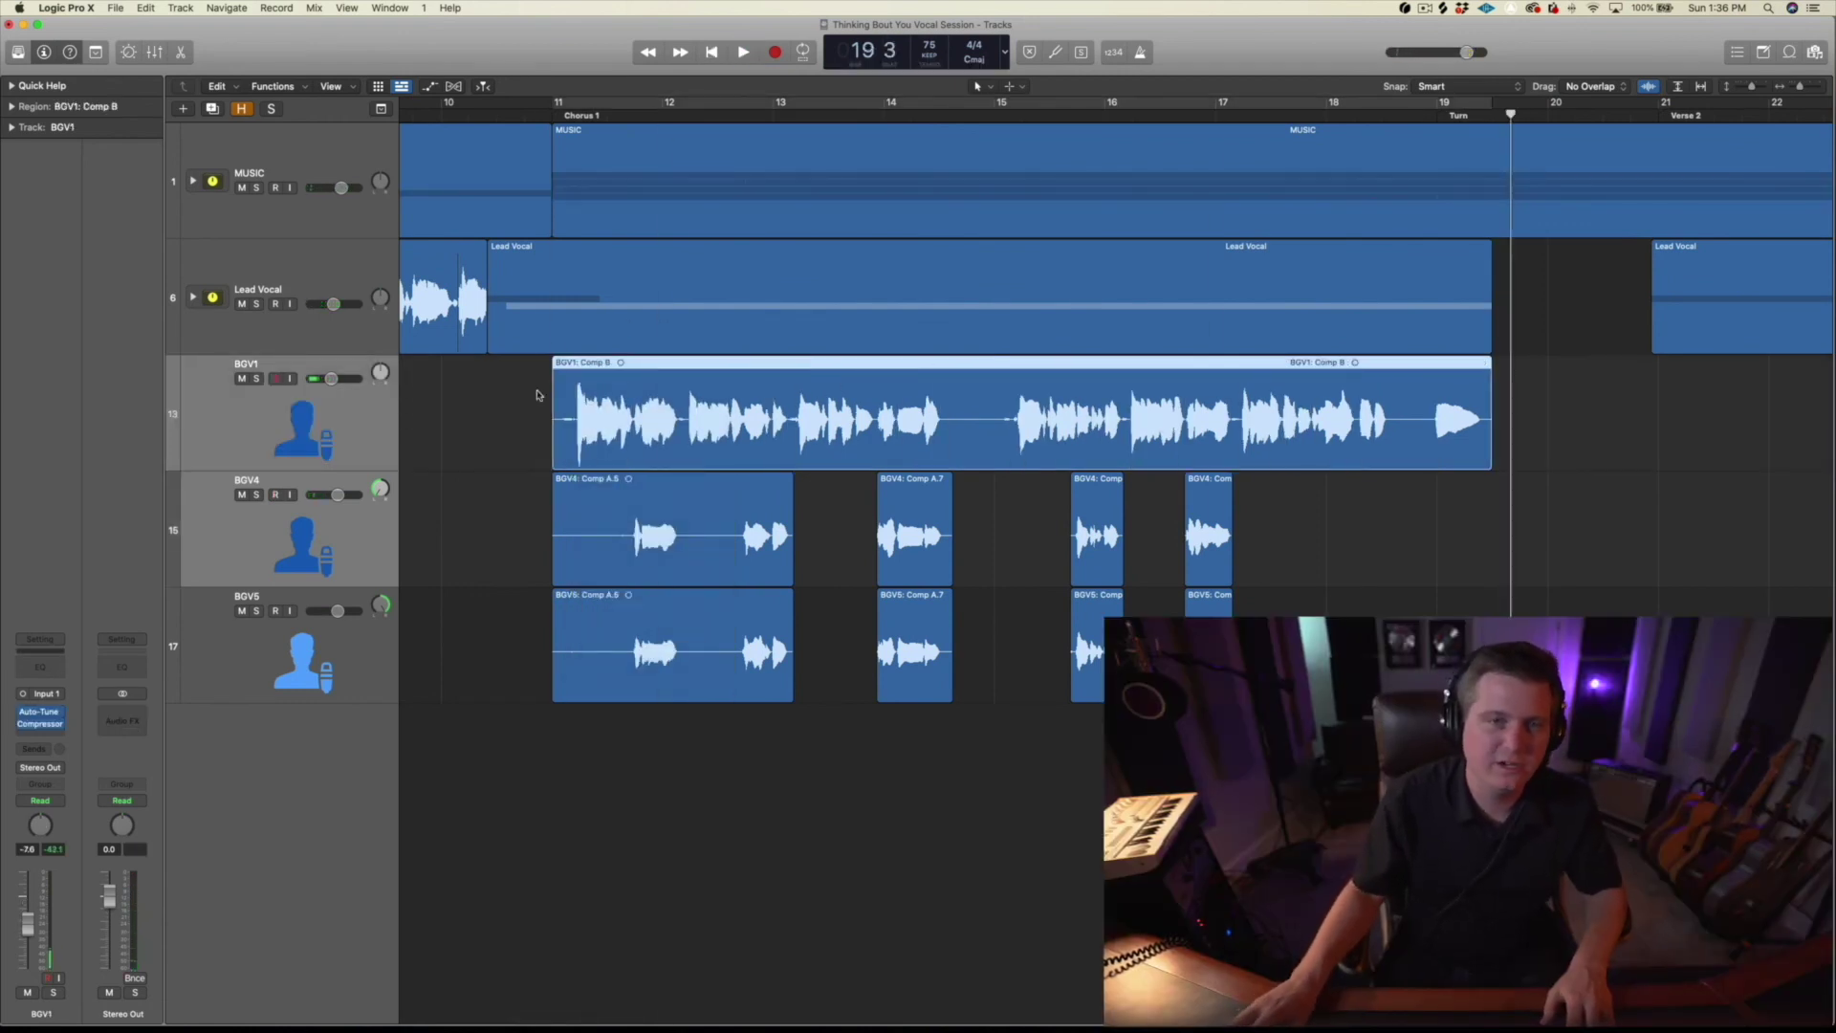
Step: With the Fade Tool, add a fade-in up to the first phrase of the Chorus 1 BGV1 region and a short fade-out at its end
{"action": "left_click", "coordinate": [1013, 92]}
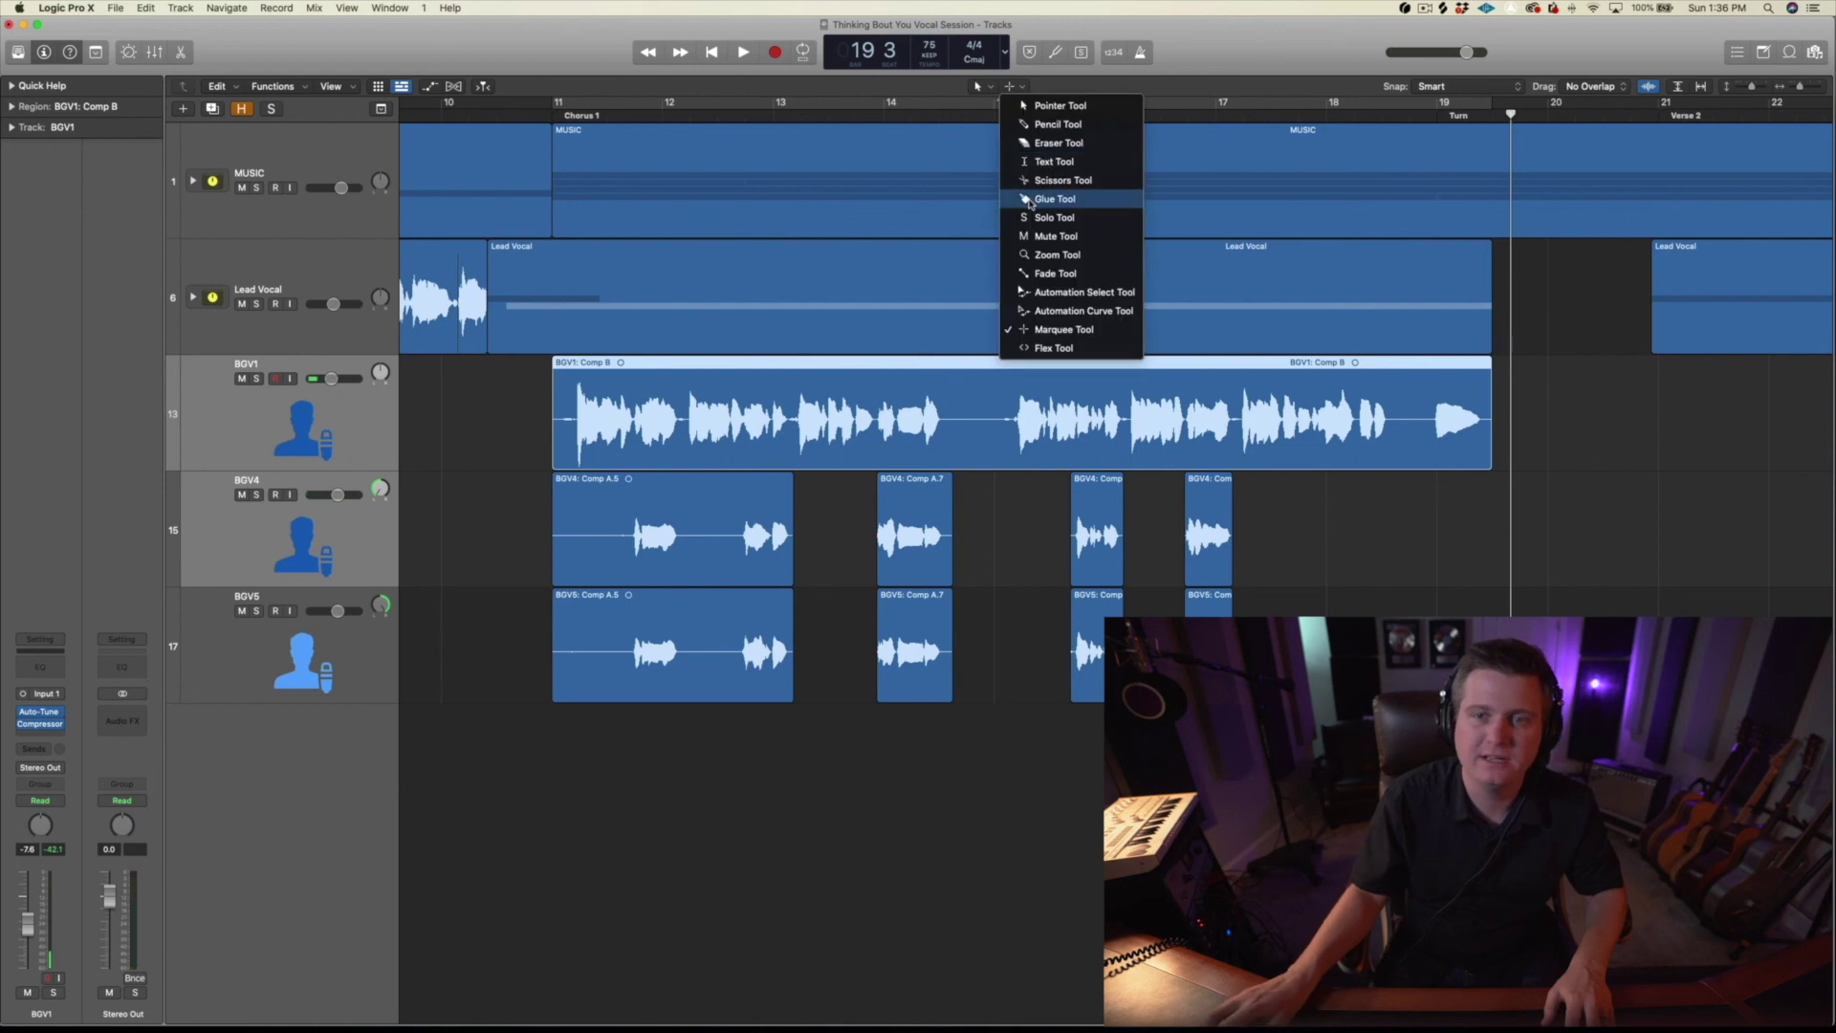
{"action": "left_click", "coordinate": [1019, 284]}
{"action": "left_click_drag", "start_coordinate": [569, 394], "coordinate": [582, 395]}
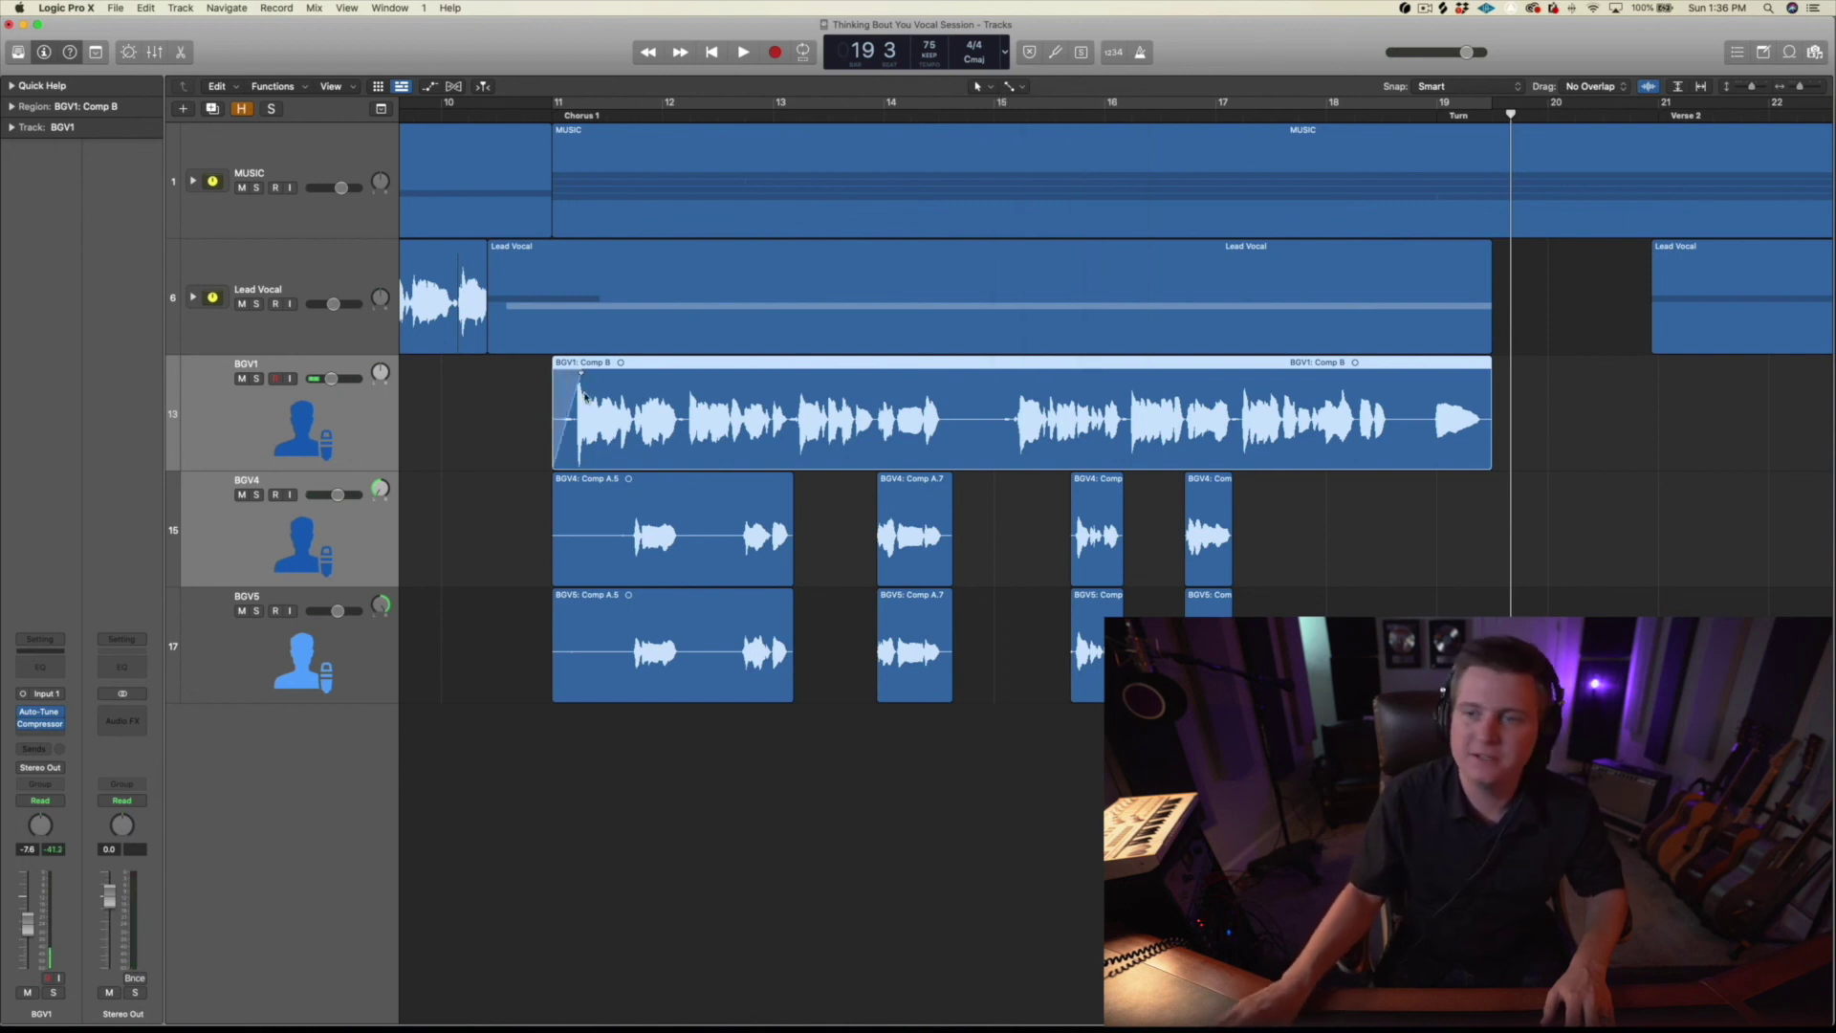
{"action": "left_click_drag", "start_coordinate": [1486, 423], "coordinate": [1514, 396]}
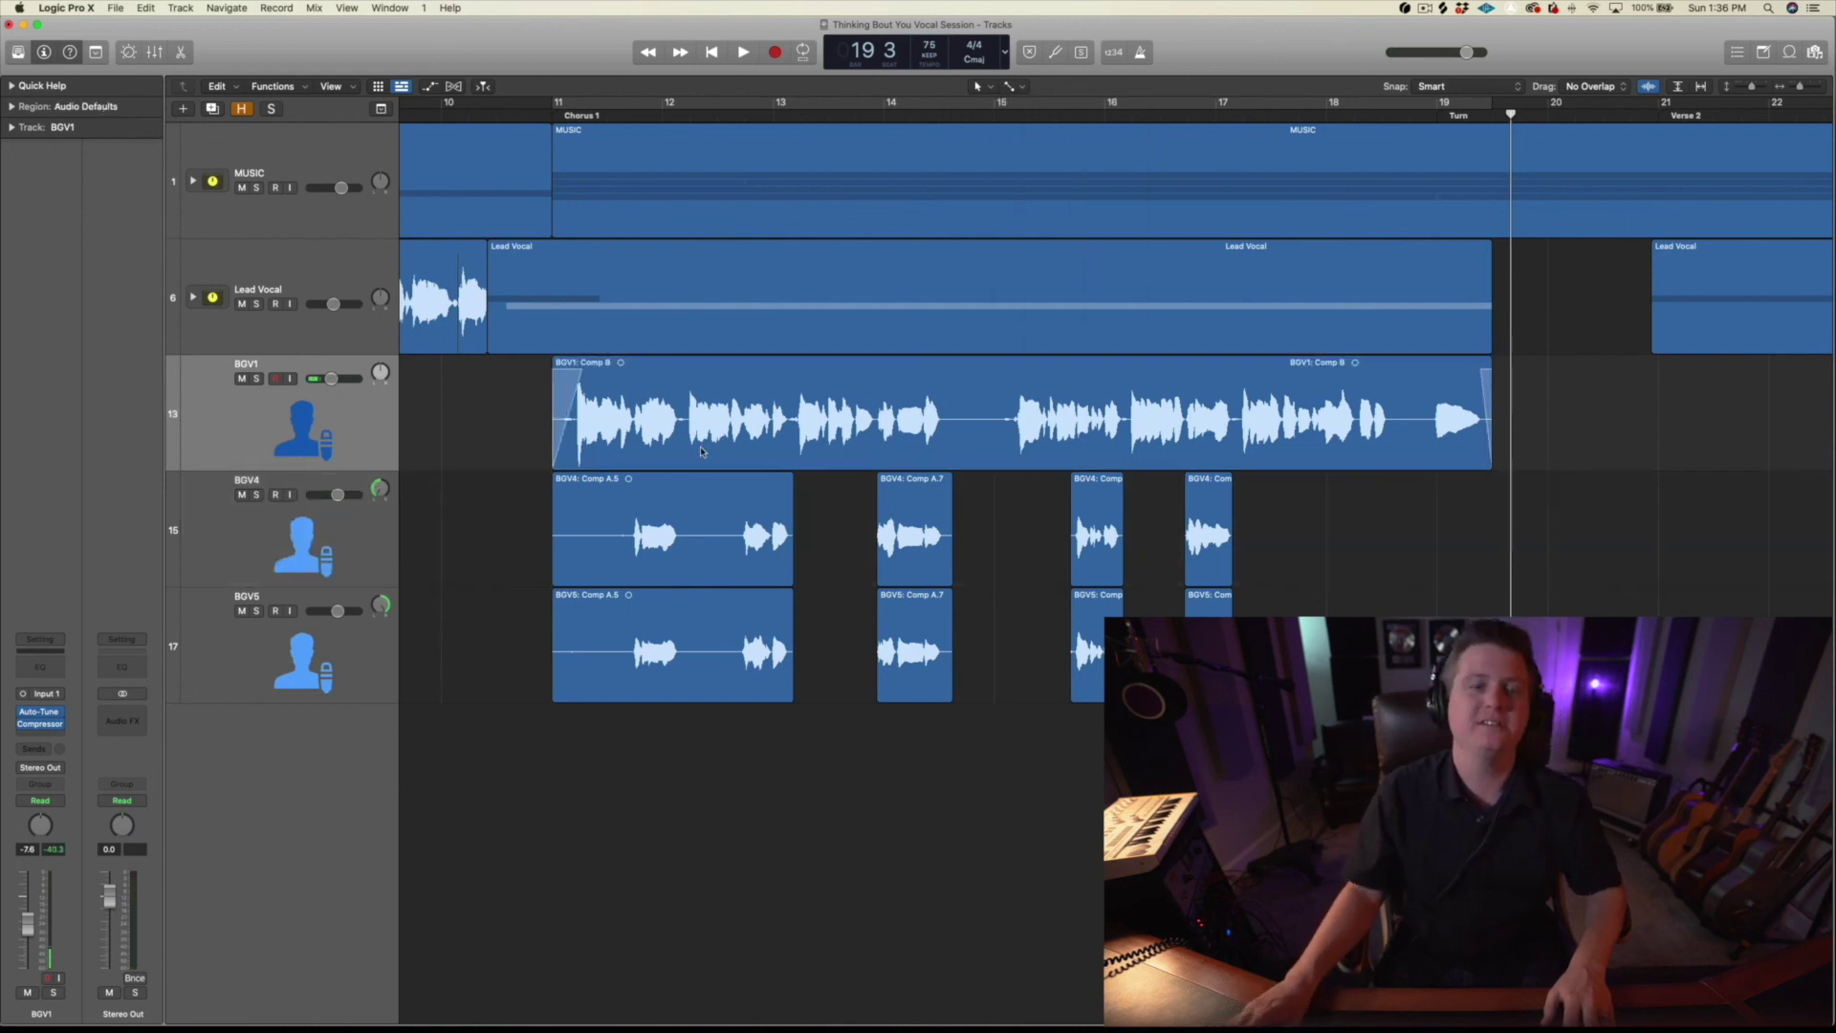
Step: Select the BGV1 track together with its regions
{"action": "left_click", "coordinate": [269, 569]}
{"action": "left_click", "coordinate": [292, 412]}
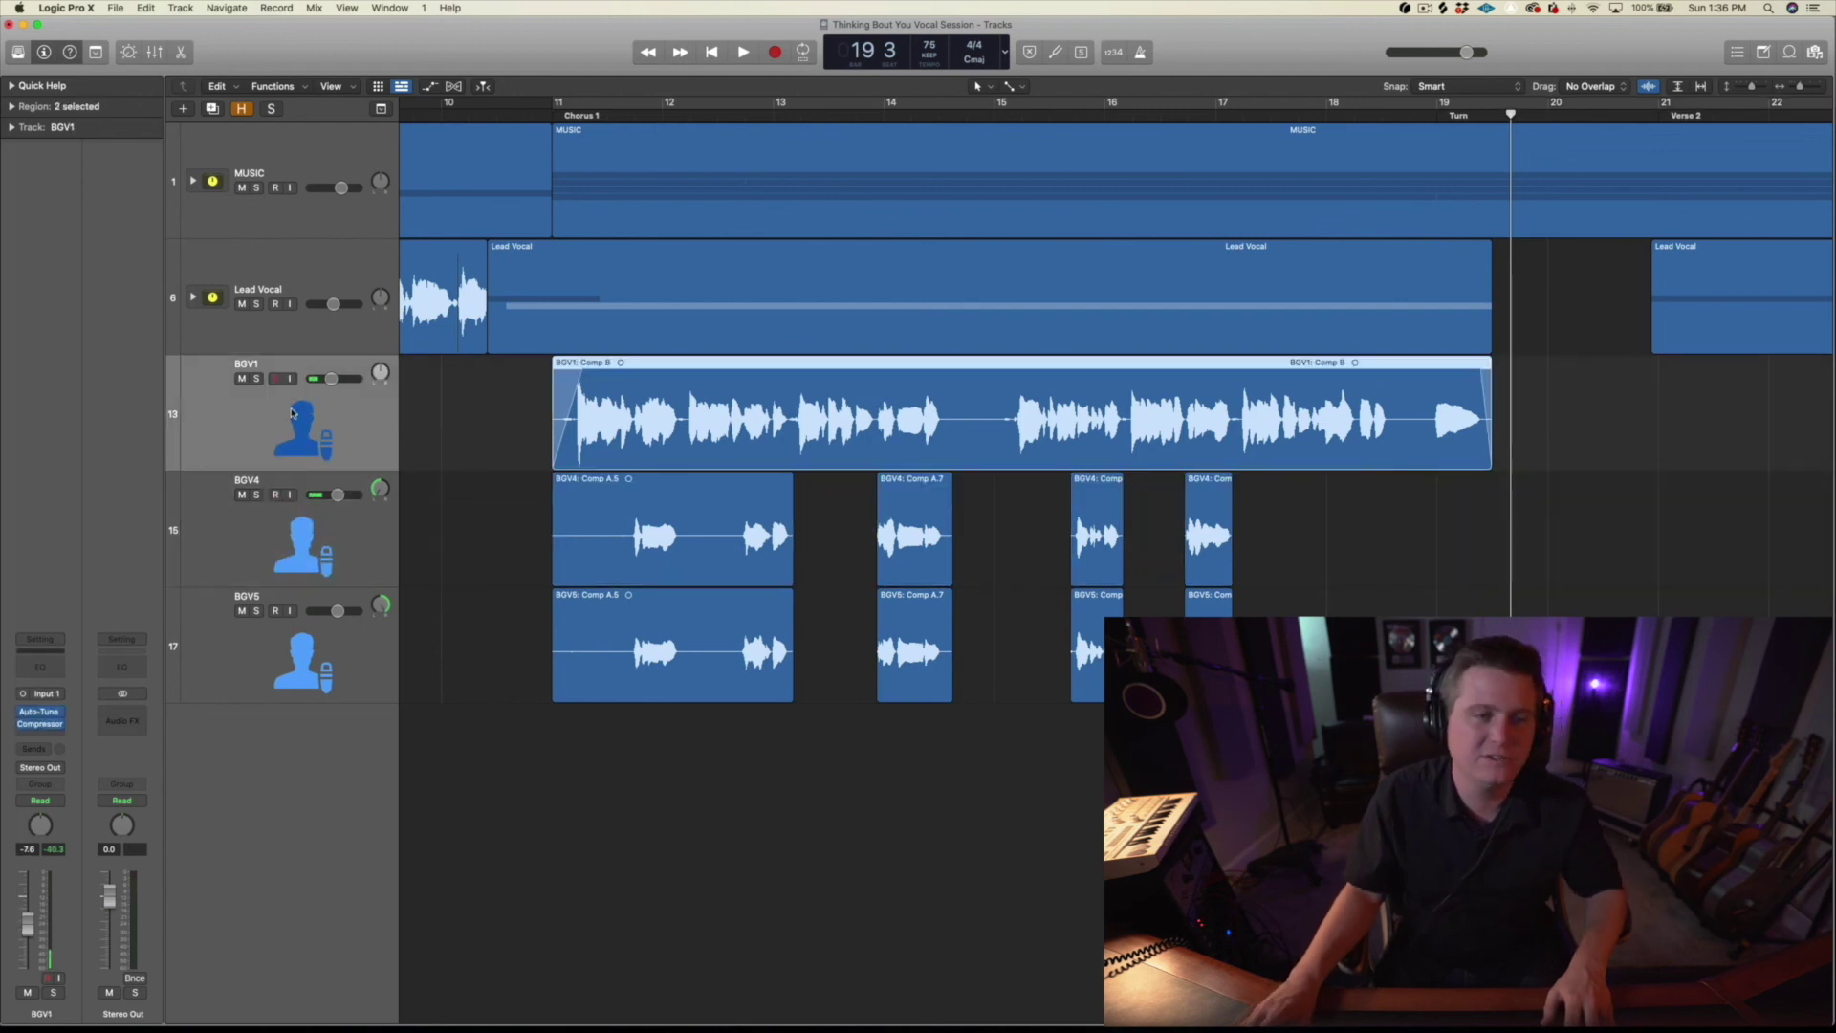